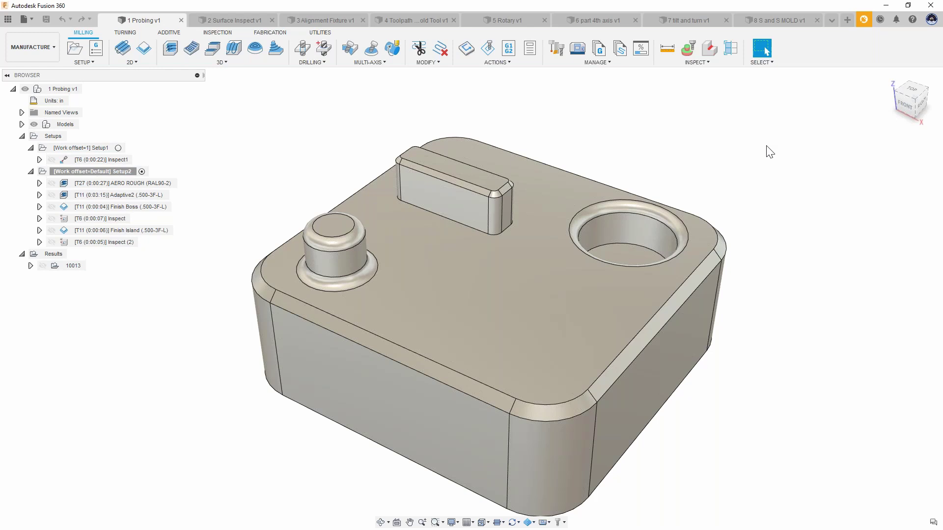
Open the boss probing operation Inspect in Setup2 and review its toolpath, geometry settings and tool wear action
{"action": "middle_click_drag", "start_coordinate": [695, 140], "coordinate": [662, 142], "text": "shift"}
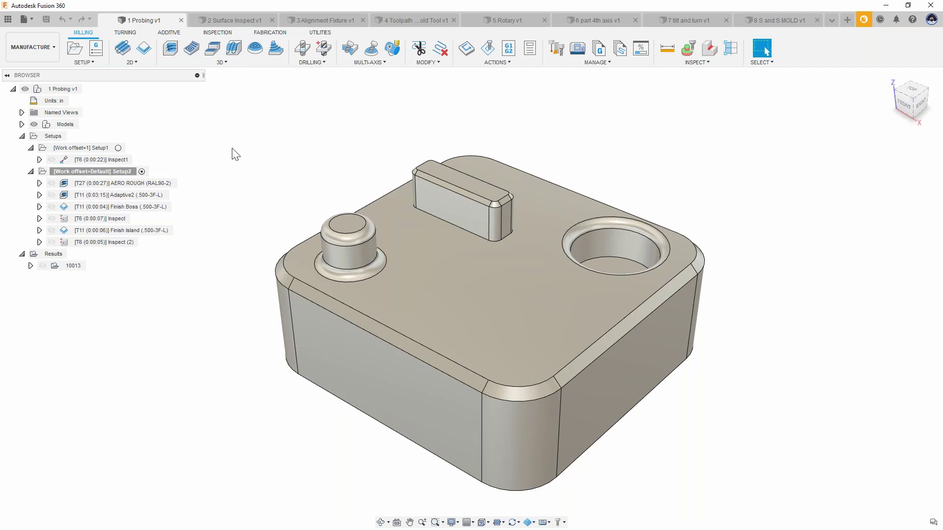
{"action": "middle_click_drag", "start_coordinate": [189, 160], "coordinate": [216, 183], "text": "shift"}
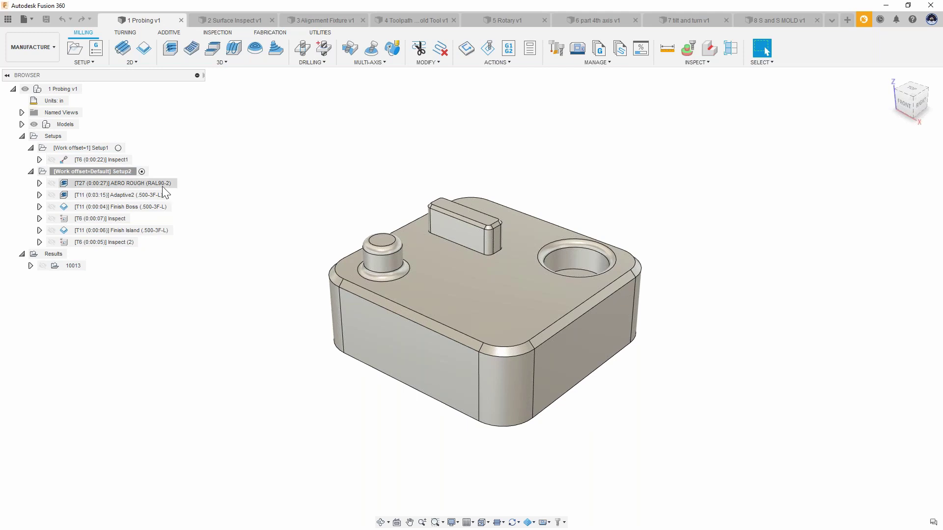
{"action": "mouse_move", "coordinate": [151, 186]}
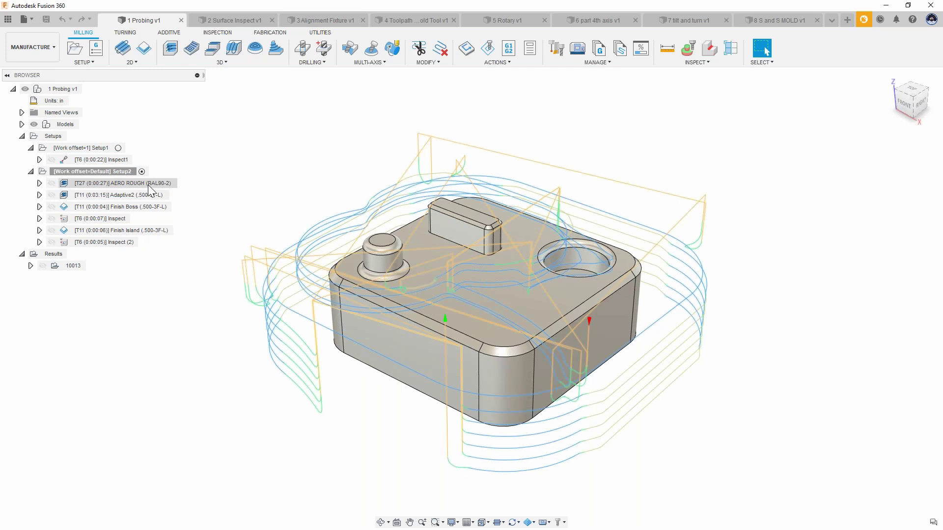
{"action": "mouse_move", "coordinate": [122, 221]}
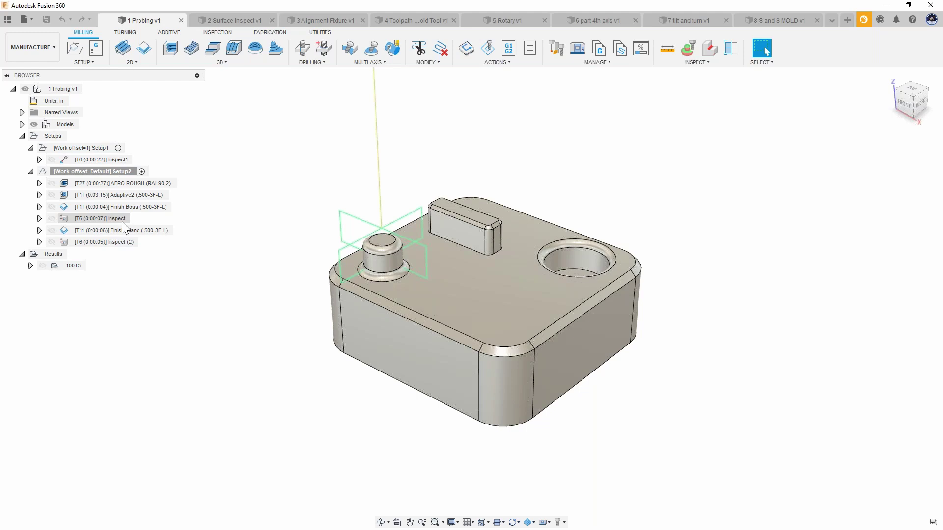
{"action": "left_click", "coordinate": [67, 222]}
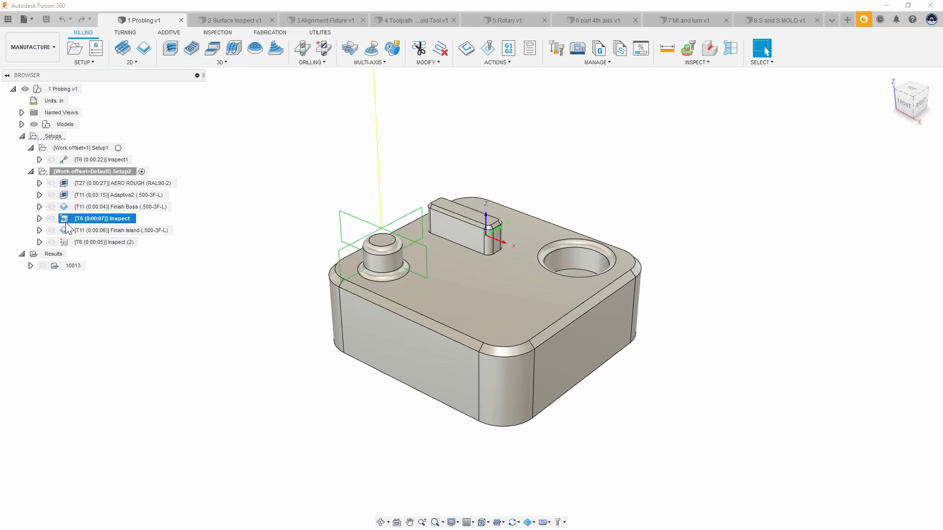
{"action": "double_click", "coordinate": [66, 222]}
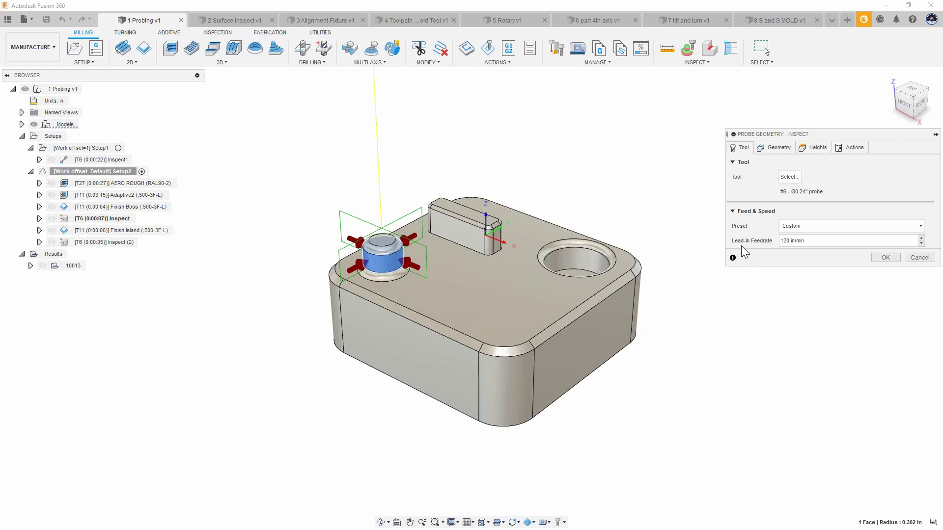
{"action": "scroll", "coordinate": [385, 266], "scroll_direction": "up", "scroll_amount": 3}
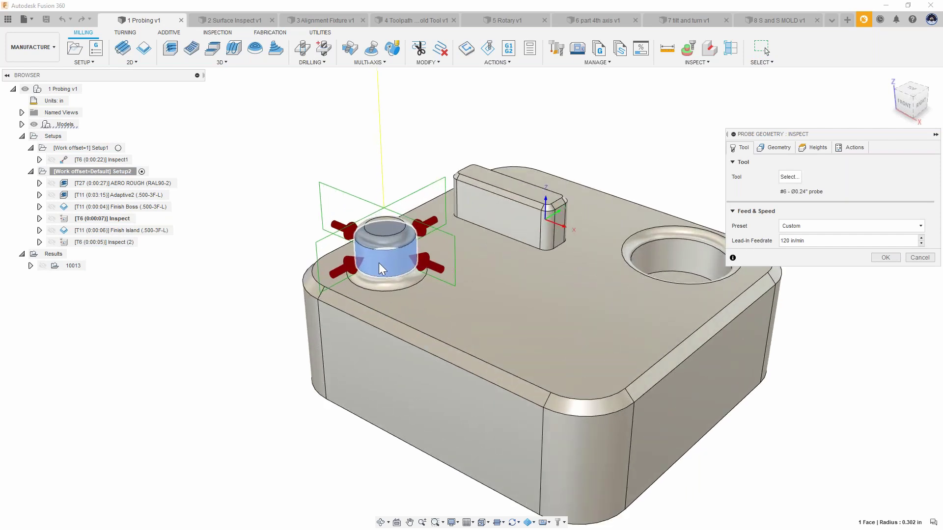
{"action": "scroll", "coordinate": [381, 269], "scroll_direction": "up", "scroll_amount": 3}
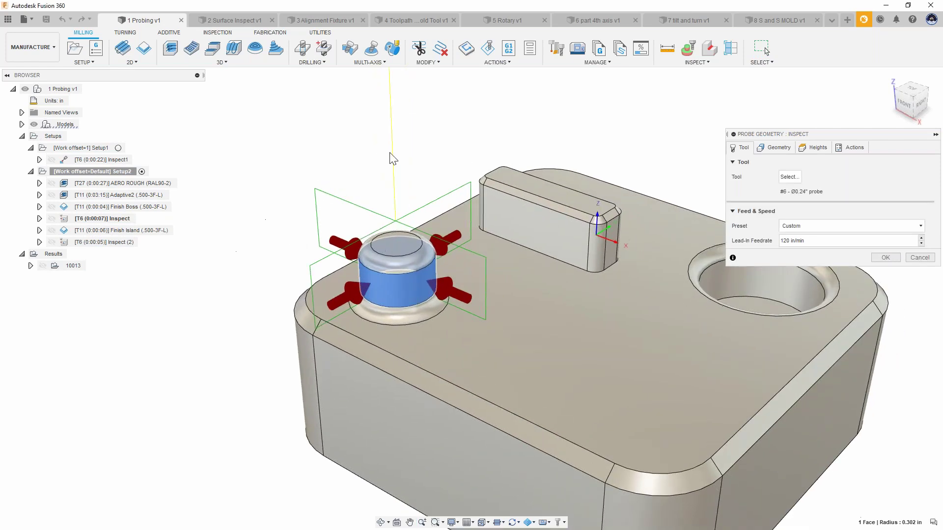
{"action": "left_click", "coordinate": [774, 148]}
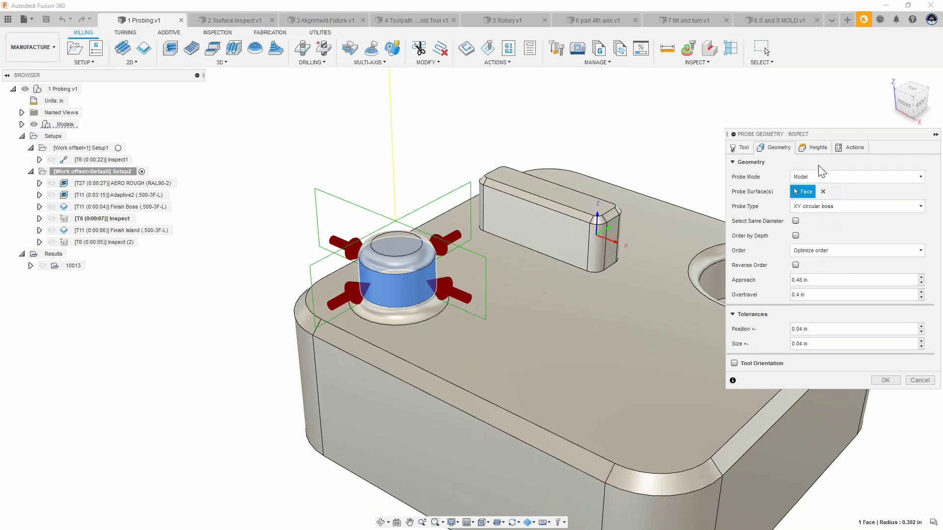
{"action": "left_click", "coordinate": [850, 148]}
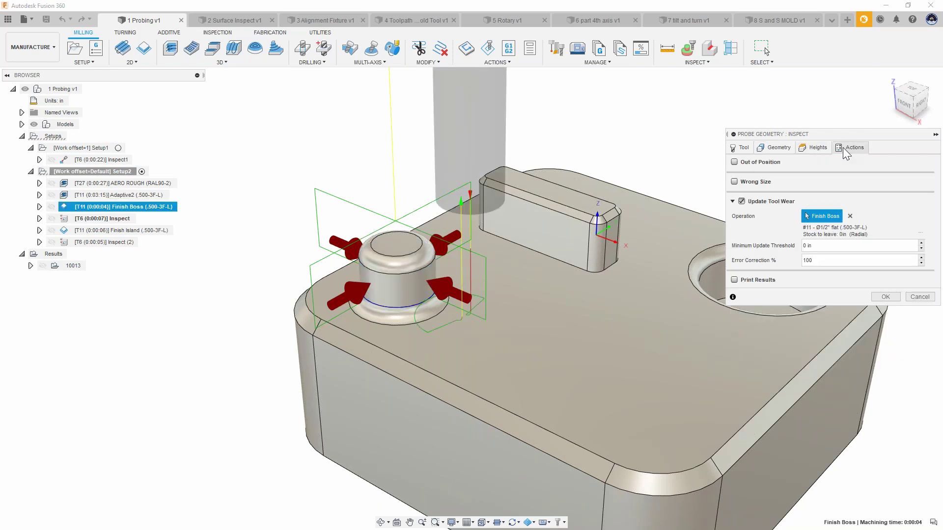
Try enabling Out of Position and Wrong Size with Stop with message, plus Print Results with Increment Component, and discard the edits
{"action": "left_click", "coordinate": [734, 163]}
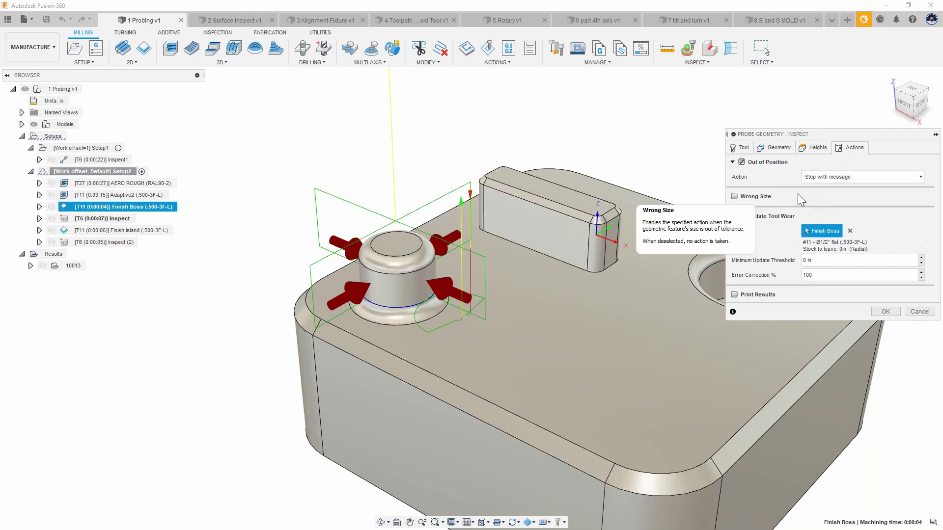
{"action": "left_click", "coordinate": [734, 196]}
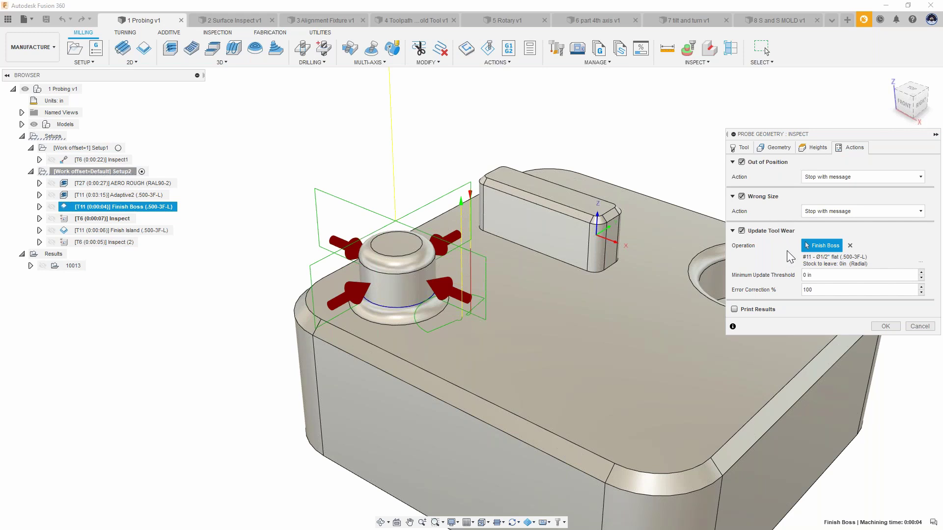
{"action": "scroll", "coordinate": [558, 280], "scroll_direction": "down", "scroll_amount": 1}
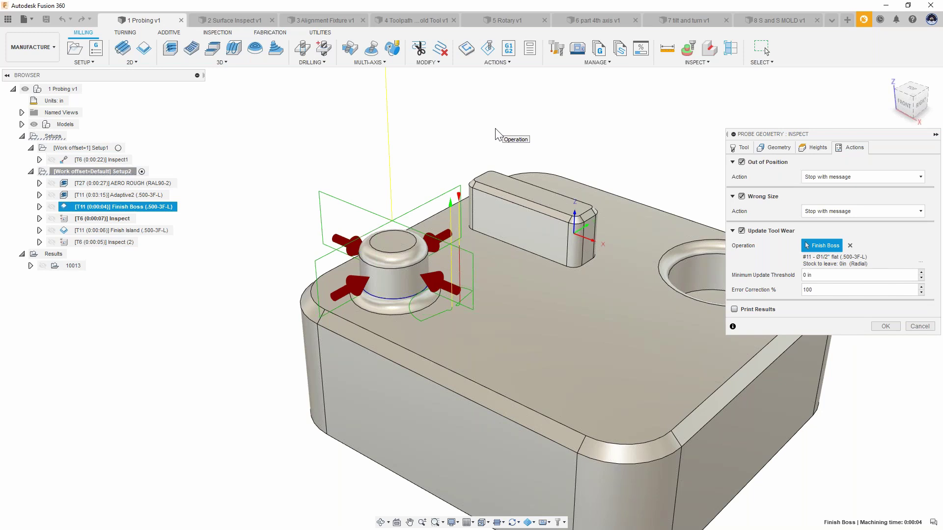
{"action": "middle_click_drag", "start_coordinate": [583, 130], "coordinate": [561, 149]}
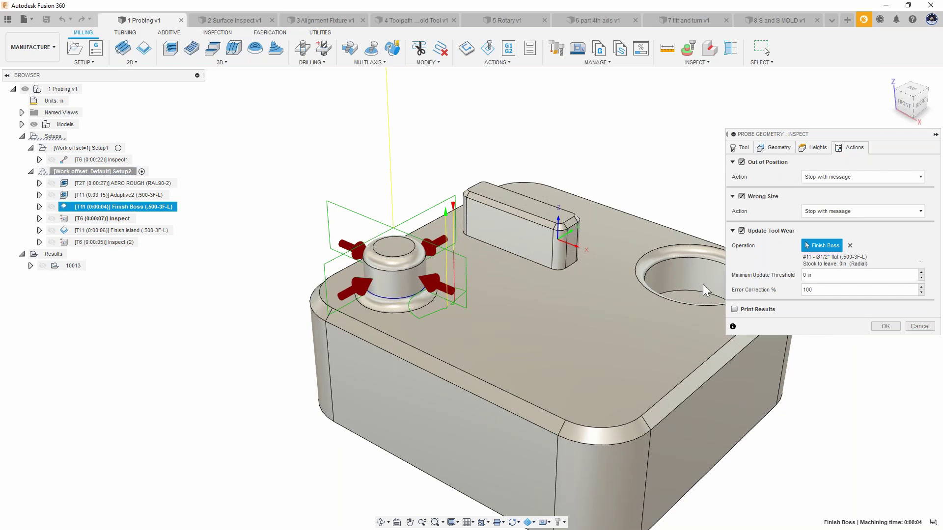
{"action": "left_click", "coordinate": [734, 309]}
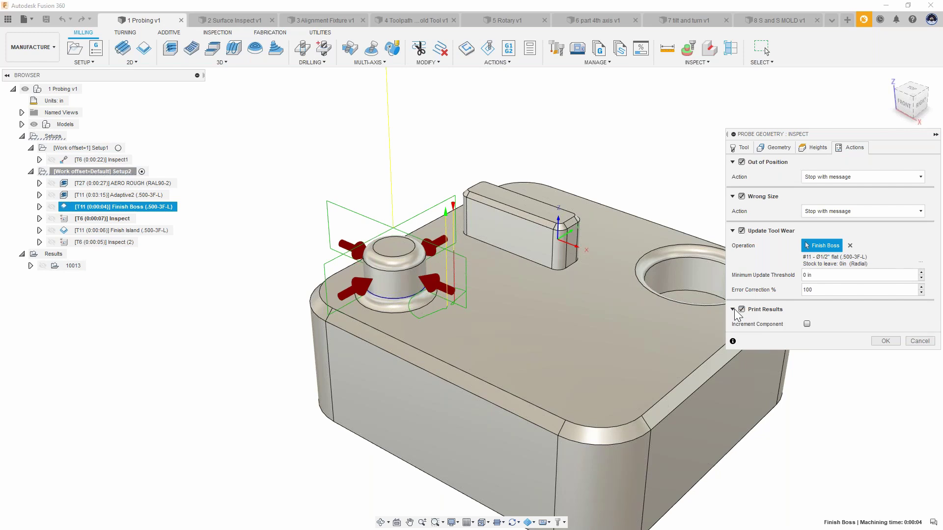
{"action": "left_click", "coordinate": [807, 324]}
{"action": "left_click", "coordinate": [919, 341]}
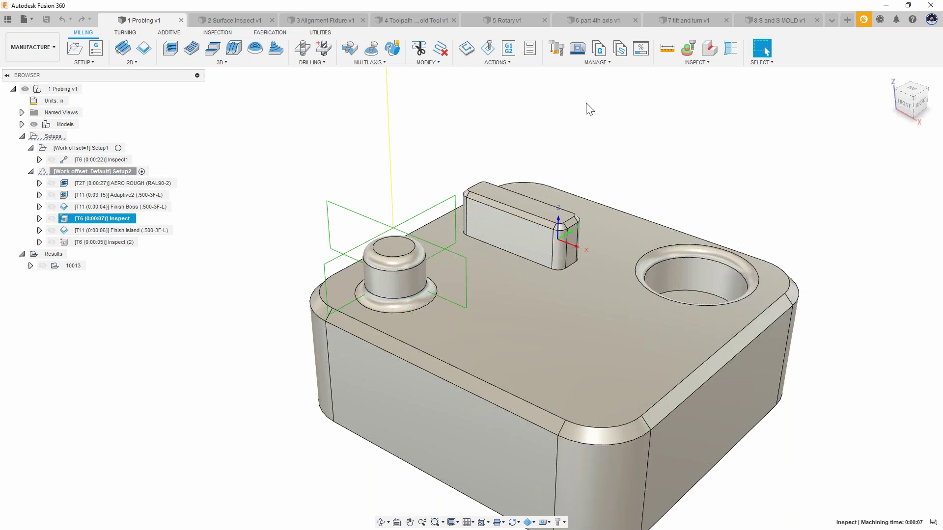
Clear the selection and switch to the 2 Surface Inspect document
{"action": "left_click", "coordinate": [630, 162]}
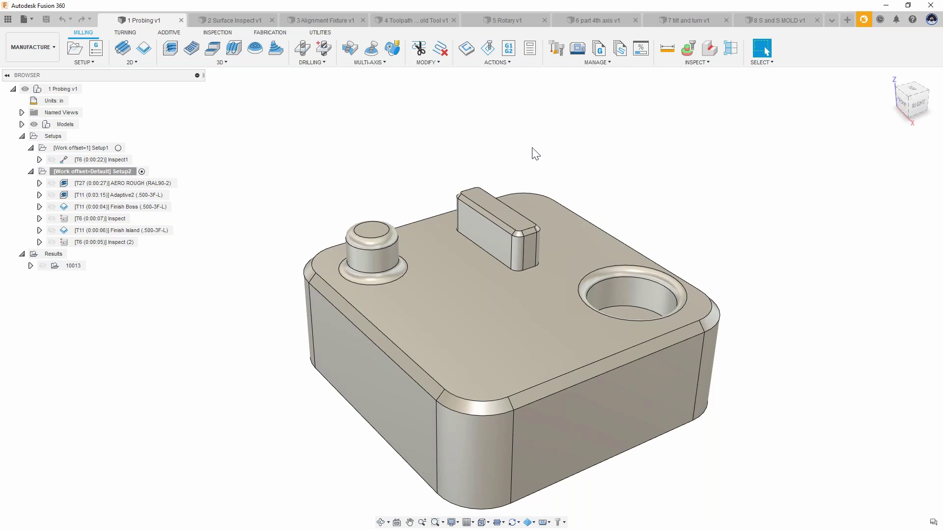
{"action": "left_click", "coordinate": [232, 22]}
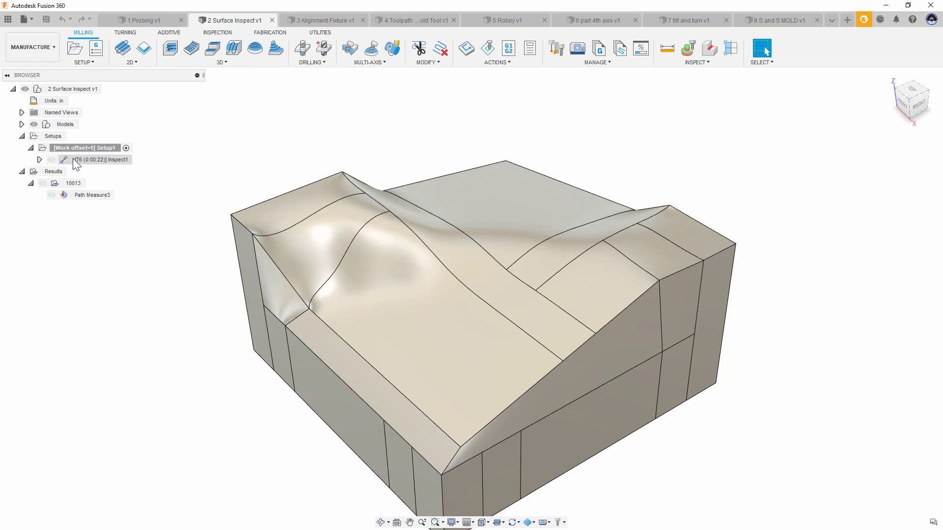
Start an Inspect Surface operation and place seven inspection points along the lower part of the curved surfaces near the front corner
{"action": "left_click", "coordinate": [216, 33]}
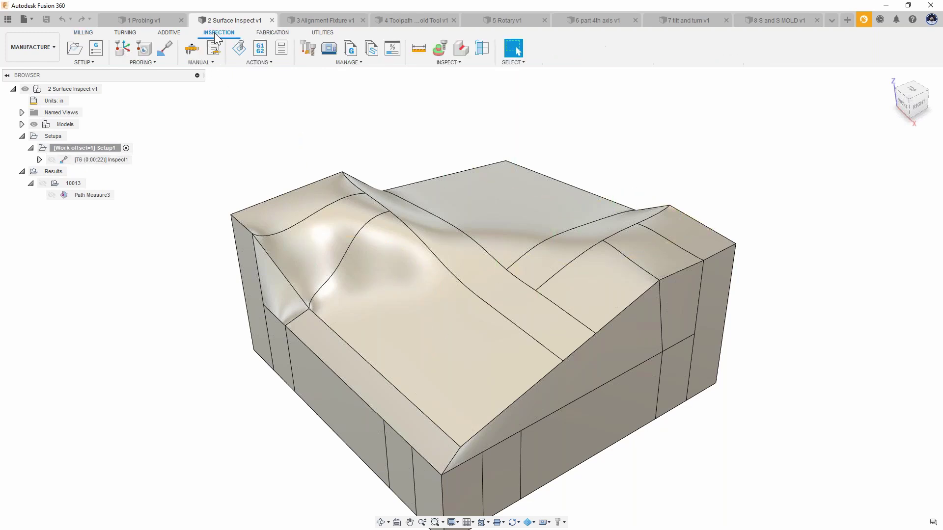
{"action": "left_click", "coordinate": [154, 63]}
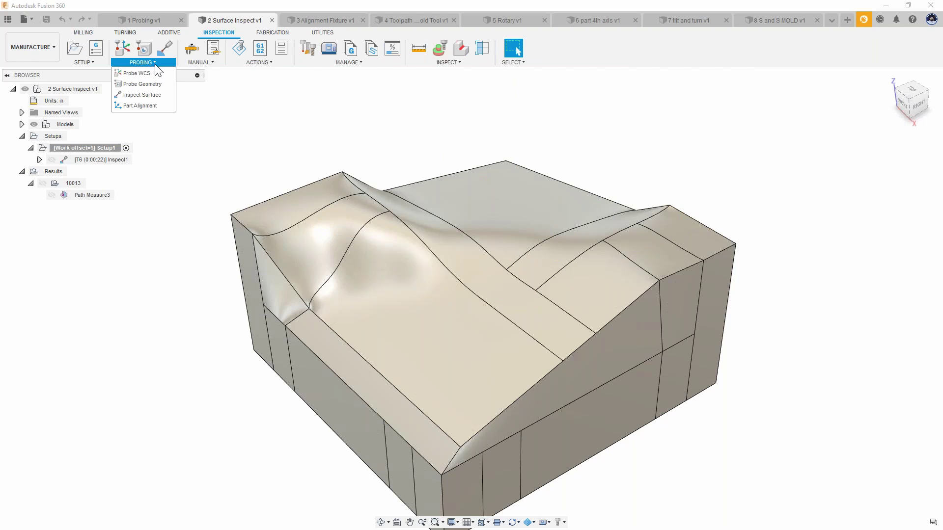
{"action": "left_click", "coordinate": [140, 94]}
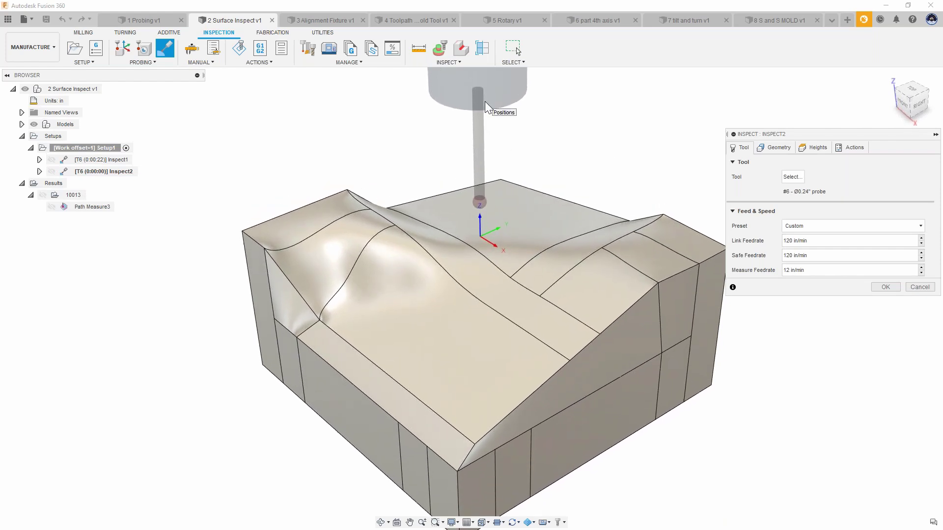
{"action": "left_click", "coordinate": [292, 274]}
{"action": "left_click", "coordinate": [322, 302]}
{"action": "left_click", "coordinate": [347, 322]}
{"action": "left_click", "coordinate": [384, 346]}
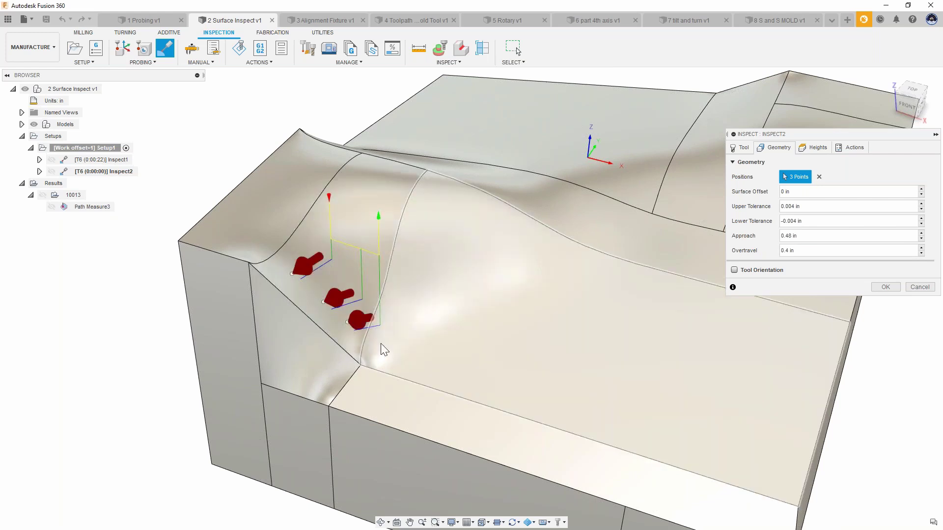
{"action": "left_click", "coordinate": [410, 329]}
{"action": "left_click", "coordinate": [446, 300]}
{"action": "left_click", "coordinate": [465, 286]}
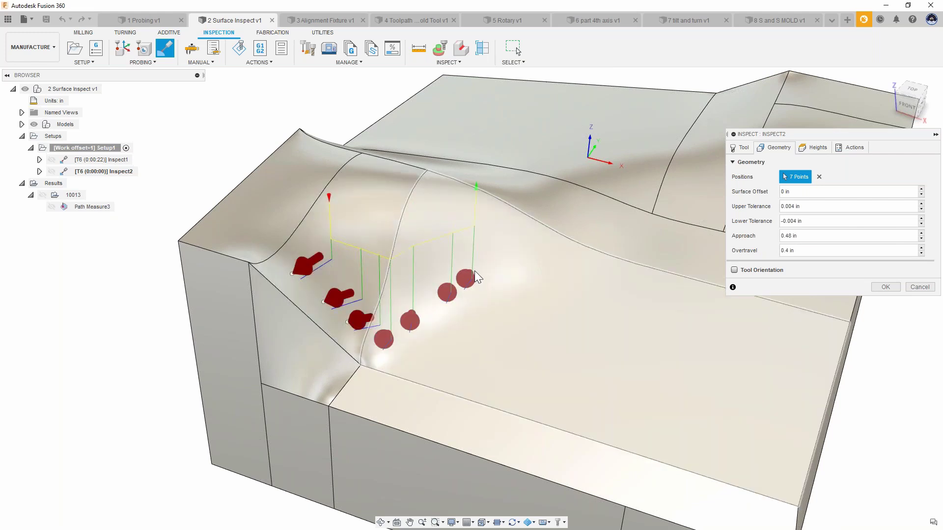
Continue the inspection points in a loop back across the upper part of the curved surfaces
{"action": "left_click", "coordinate": [480, 261]}
{"action": "left_click", "coordinate": [460, 246]}
{"action": "left_click", "coordinate": [439, 251]}
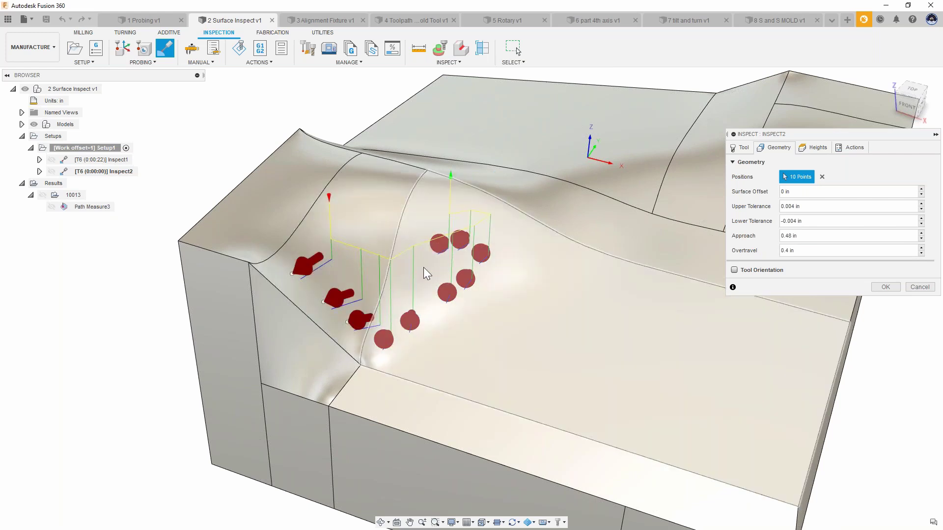
{"action": "left_click", "coordinate": [429, 271]}
{"action": "left_click", "coordinate": [406, 273]}
{"action": "left_click", "coordinate": [380, 274]}
{"action": "left_click", "coordinate": [361, 254]}
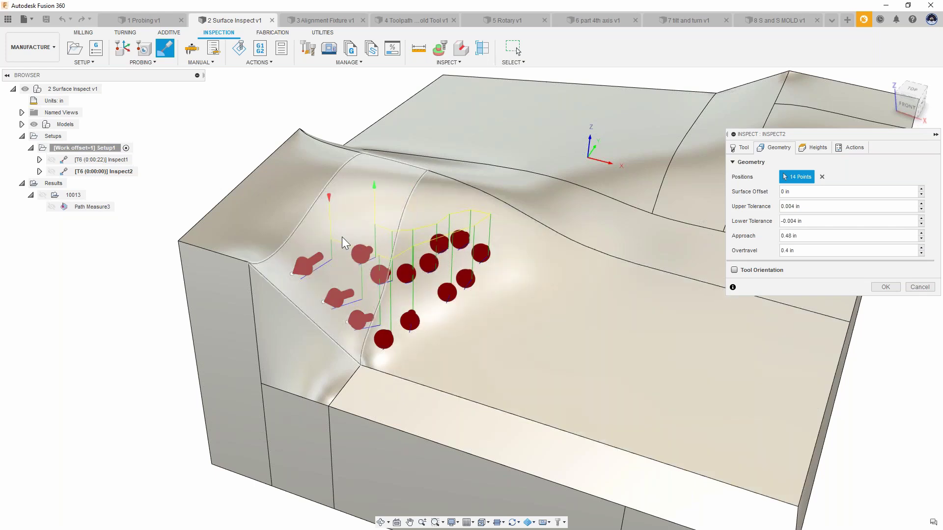
{"action": "left_click", "coordinate": [349, 230]}
{"action": "left_click", "coordinate": [329, 228]}
Add one inspection point on the vertical side face and one on the top face at the far corner, and cancel the operation
{"action": "middle_click_drag", "start_coordinate": [353, 201], "coordinate": [609, 349], "text": "shift"}
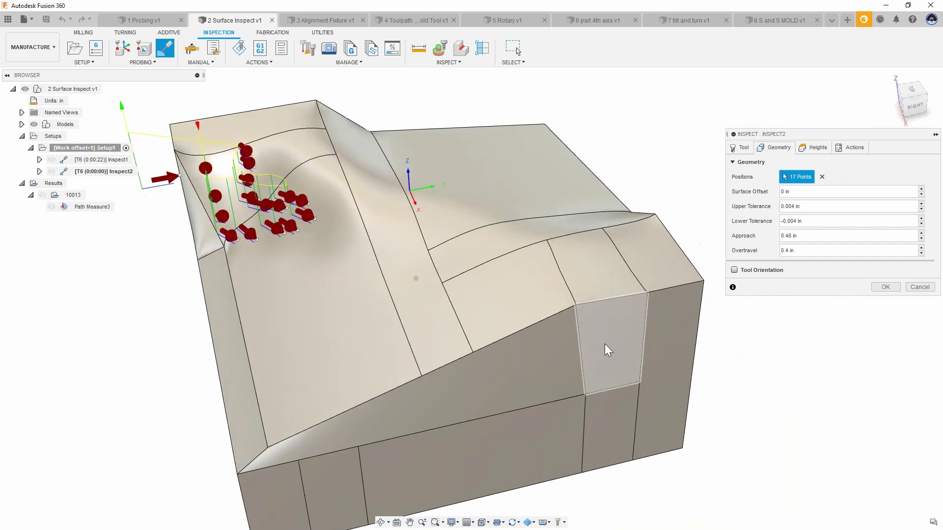
{"action": "left_click", "coordinate": [609, 349]}
{"action": "middle_click_drag", "start_coordinate": [640, 316], "coordinate": [613, 312], "text": "shift"}
{"action": "left_click", "coordinate": [631, 277]}
{"action": "middle_click_drag", "start_coordinate": [503, 346], "coordinate": [473, 305], "text": "shift"}
{"action": "middle_click_drag", "start_coordinate": [291, 119], "coordinate": [459, 170], "text": "shift"}
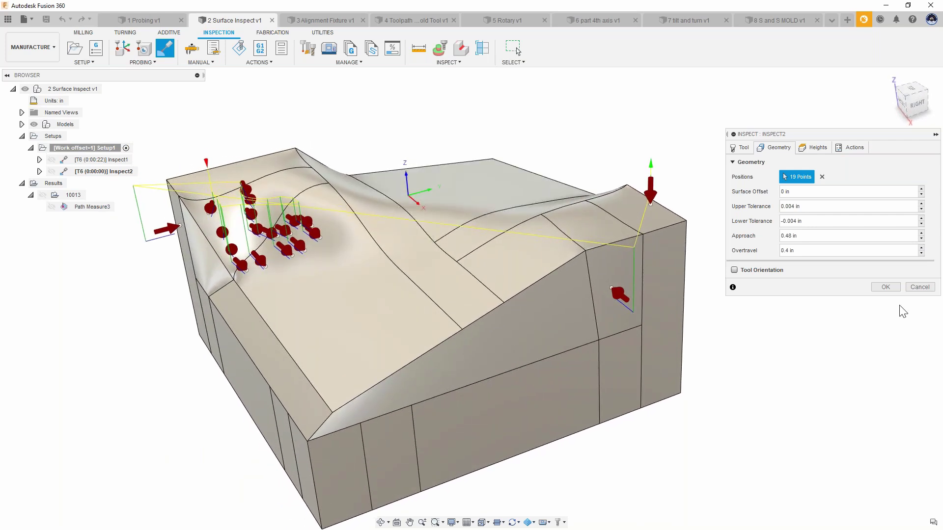
{"action": "left_click", "coordinate": [917, 288]}
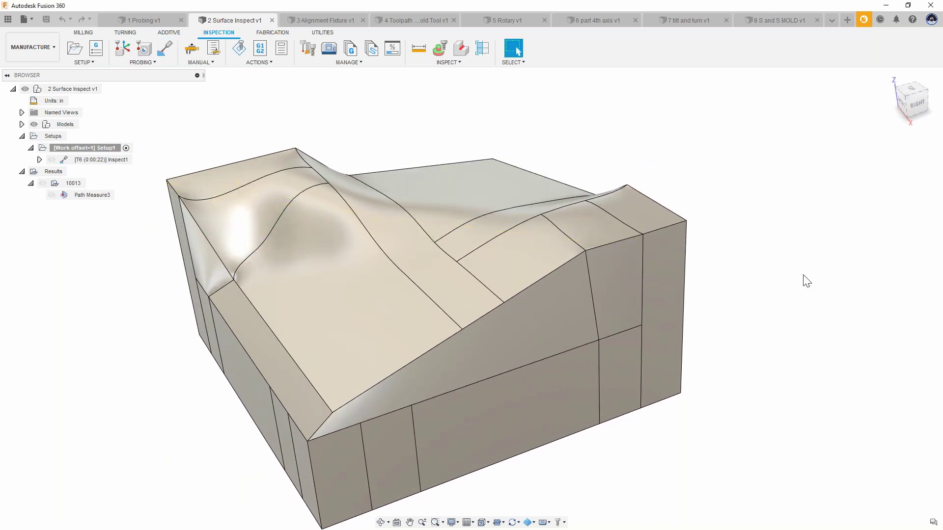
Display the probing path of the existing Inspect1 operation on the part
{"action": "left_click", "coordinate": [107, 160]}
{"action": "left_click", "coordinate": [103, 162]}
{"action": "middle_click_drag", "start_coordinate": [191, 123], "coordinate": [241, 160], "text": "shift"}
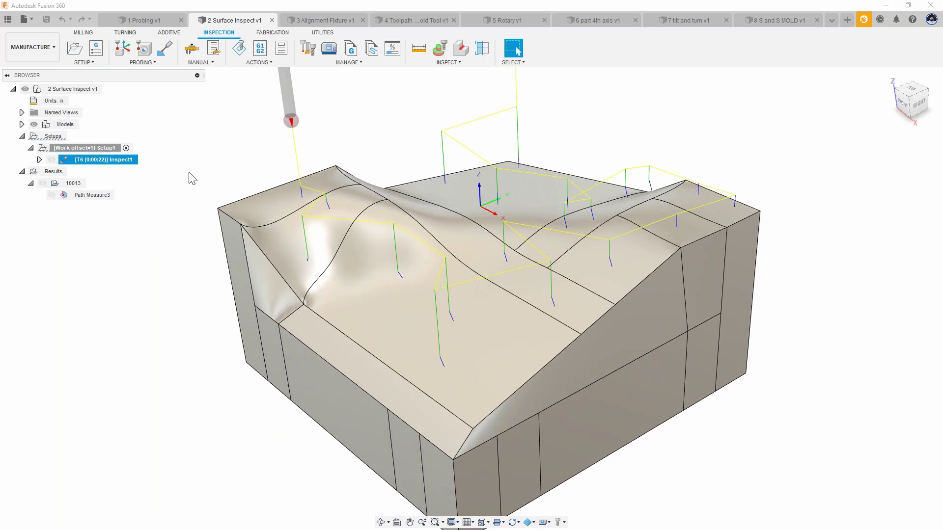
Show the Path Measure3 measurement points on the part and open their detailed inspection results
{"action": "left_click", "coordinate": [67, 196]}
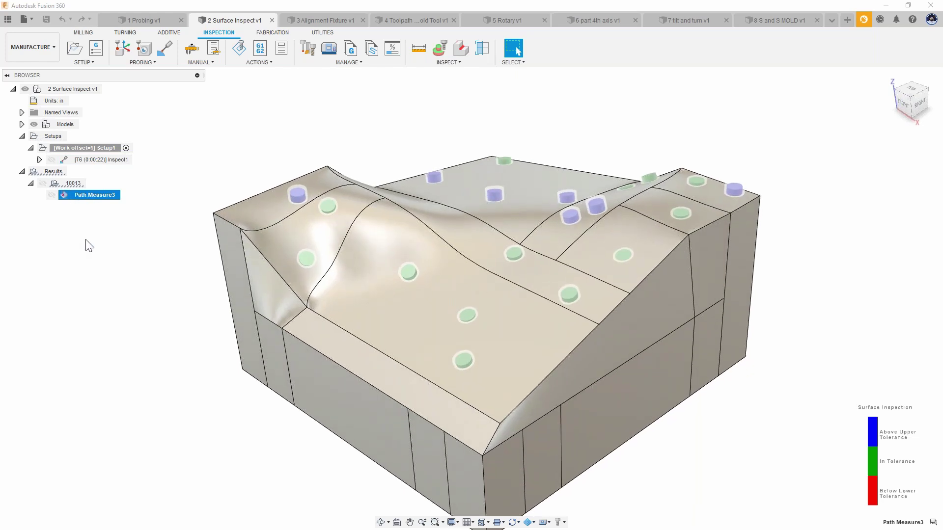
{"action": "right_click", "coordinate": [65, 193]}
{"action": "left_click", "coordinate": [92, 215]}
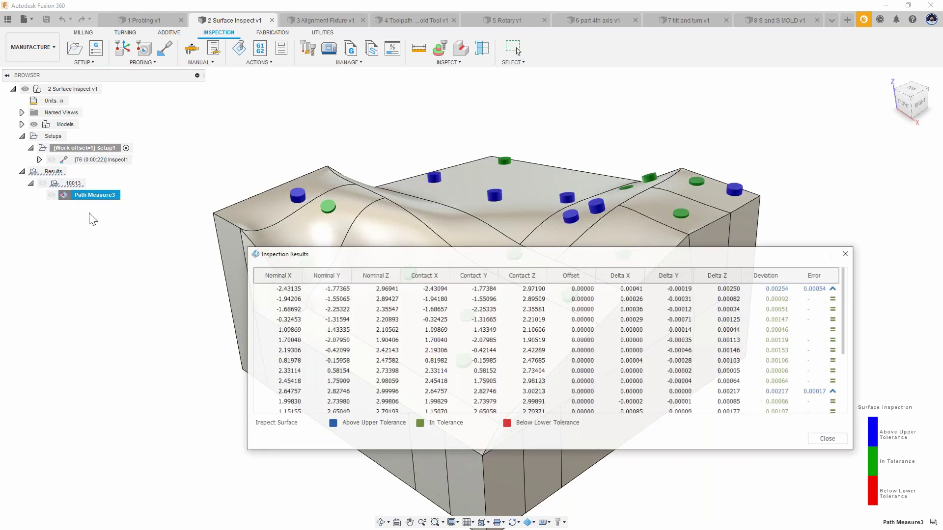
Arrange the Inspection Results window below the part and examine the deviations together with the measured points on the surface
{"action": "left_click_drag", "start_coordinate": [244, 244], "coordinate": [171, 196]}
{"action": "left_click_drag", "start_coordinate": [243, 210], "coordinate": [200, 238]}
{"action": "scroll", "coordinate": [216, 220], "scroll_direction": "down", "scroll_amount": 2}
{"action": "middle_click_drag", "start_coordinate": [219, 221], "coordinate": [306, 199]}
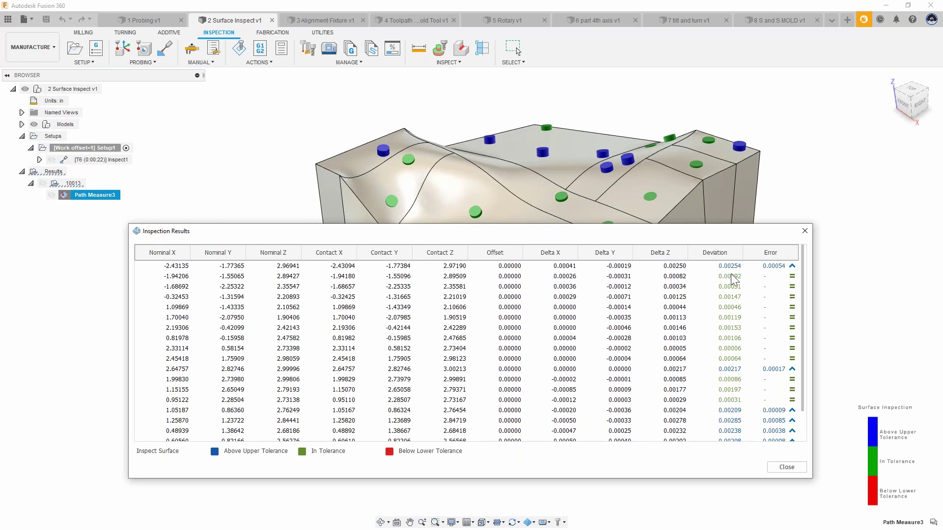
{"action": "left_click_drag", "start_coordinate": [746, 224], "coordinate": [743, 293]}
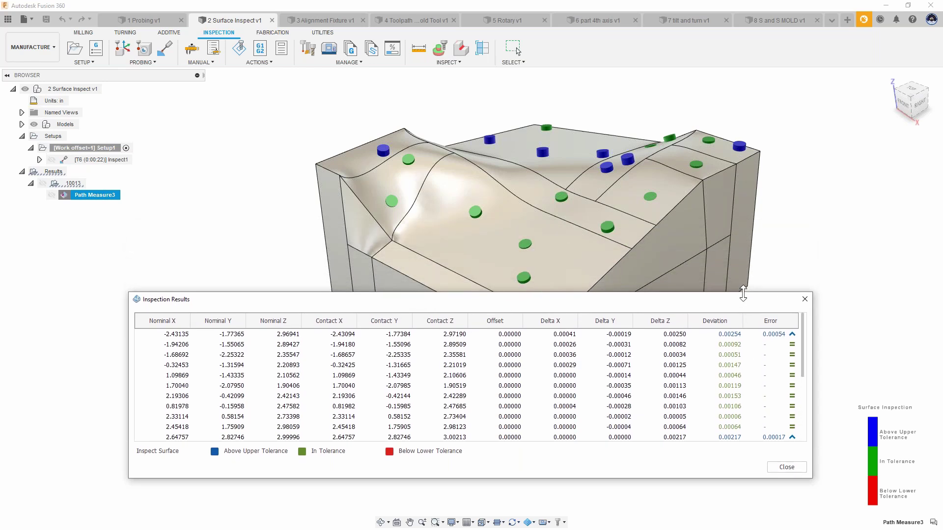
{"action": "middle_click_drag", "start_coordinate": [714, 290], "coordinate": [719, 265]}
{"action": "left_click_drag", "start_coordinate": [664, 300], "coordinate": [668, 320]}
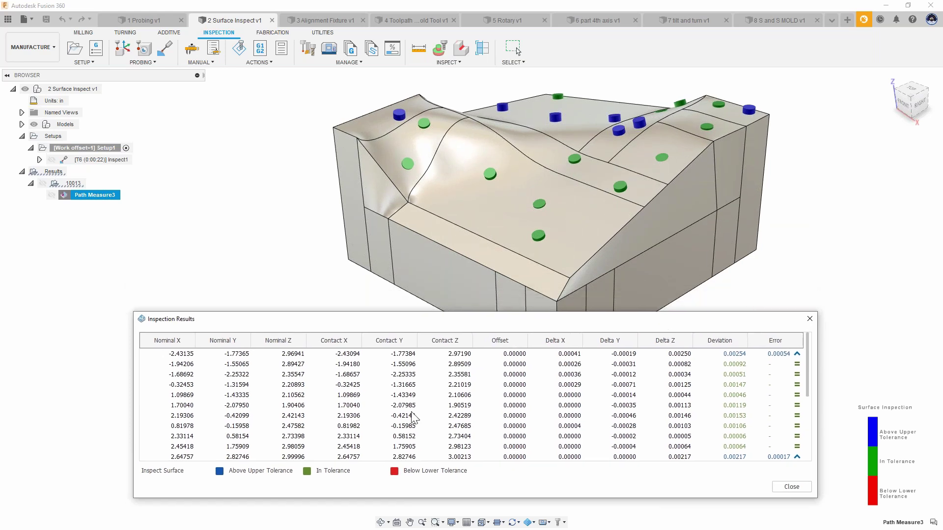
{"action": "middle_click_drag", "start_coordinate": [633, 285], "coordinate": [636, 192], "text": "shift"}
{"action": "scroll", "coordinate": [574, 238], "scroll_direction": "up", "scroll_amount": 5}
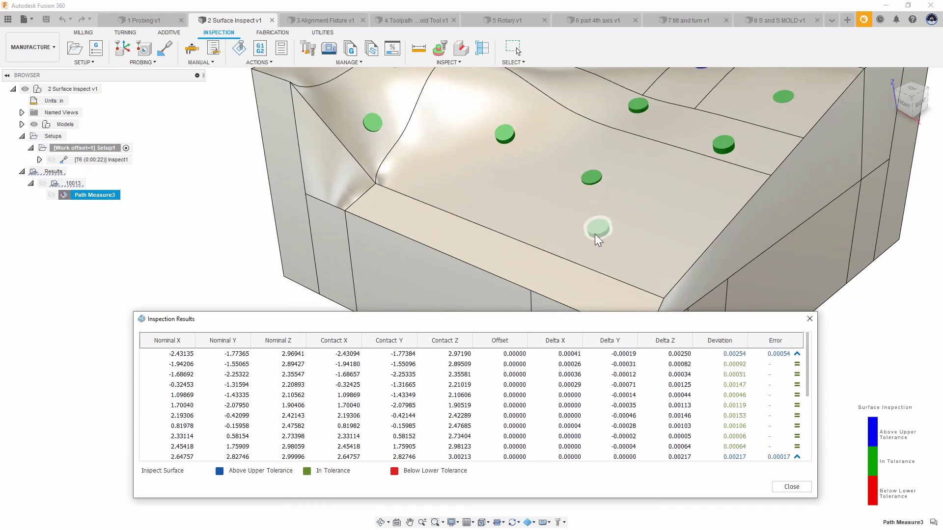
Examine the in-tolerance and above-tolerance measured points across the part from several angles, close the detailed results and clear the Path Measure3 selection
{"action": "scroll", "coordinate": [508, 140], "scroll_direction": "down", "scroll_amount": 5}
{"action": "middle_click_drag", "start_coordinate": [509, 141], "coordinate": [726, 175], "text": "shift"}
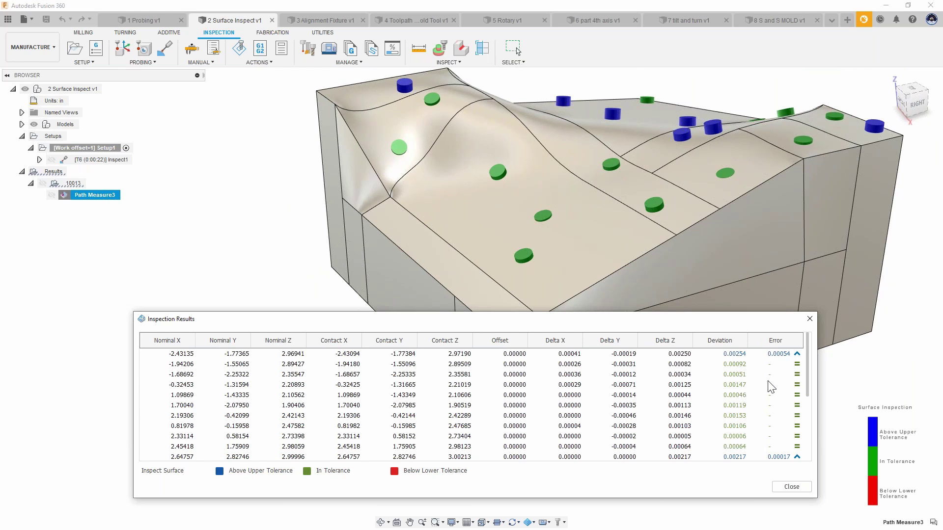
{"action": "middle_click_drag", "start_coordinate": [586, 207], "coordinate": [599, 284], "text": "shift"}
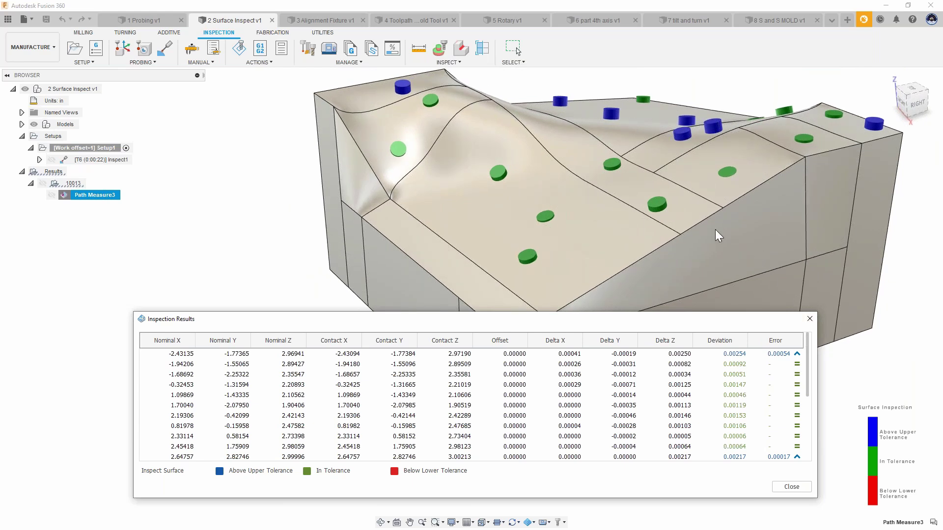
{"action": "middle_click_drag", "start_coordinate": [718, 235], "coordinate": [795, 156], "text": "shift"}
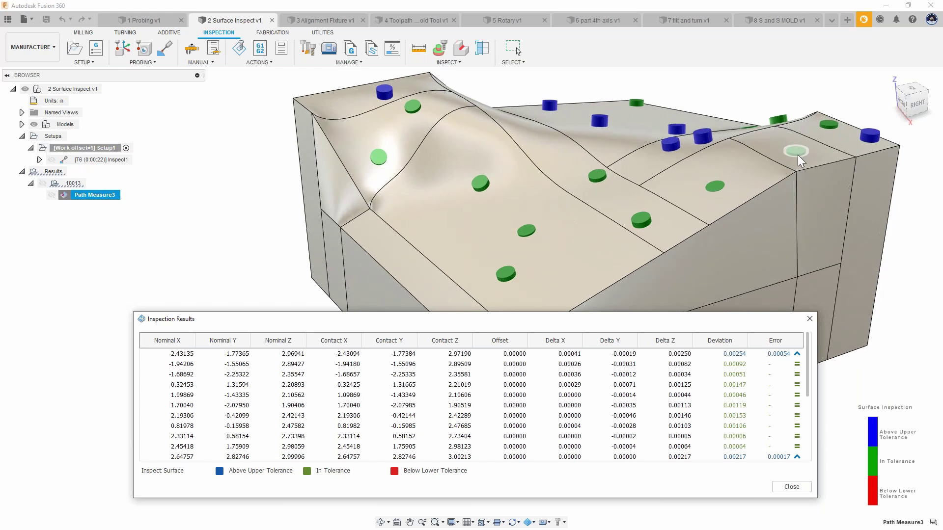
{"action": "middle_click_drag", "start_coordinate": [782, 123], "coordinate": [782, 106], "text": "shift"}
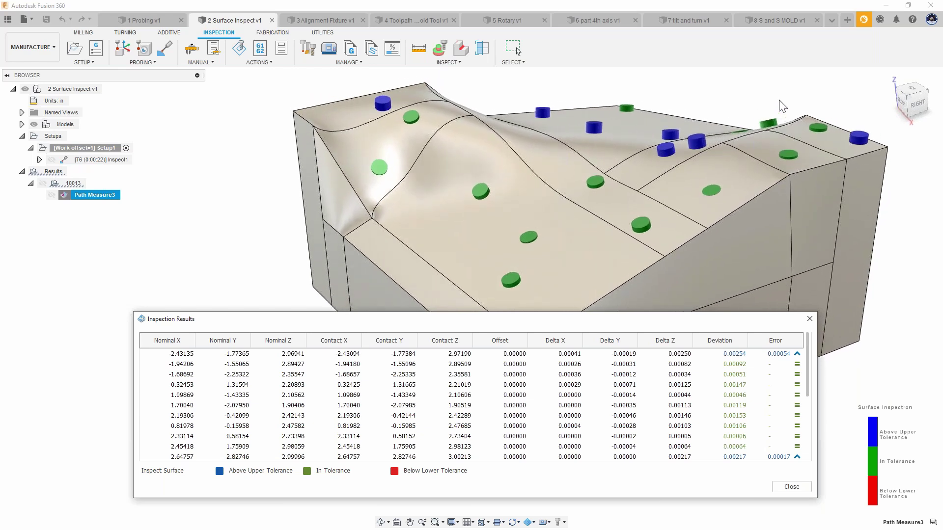
{"action": "middle_click_drag", "start_coordinate": [781, 106], "coordinate": [682, 150], "text": "shift"}
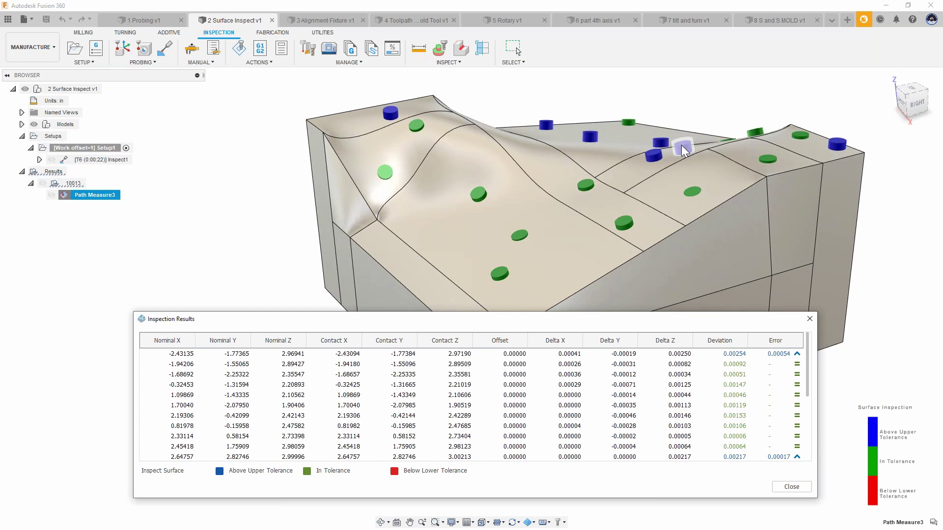
{"action": "middle_click_drag", "start_coordinate": [665, 132], "coordinate": [605, 127], "text": "shift"}
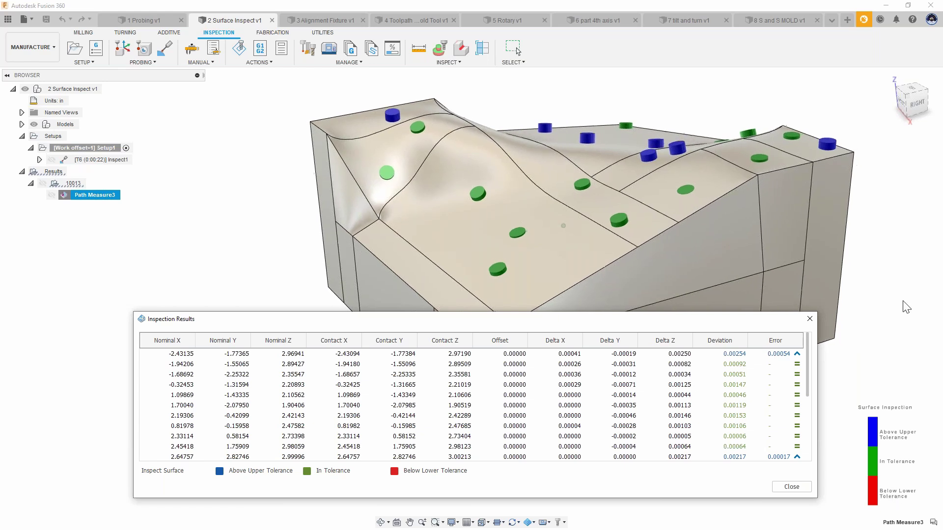
{"action": "left_click", "coordinate": [809, 319]}
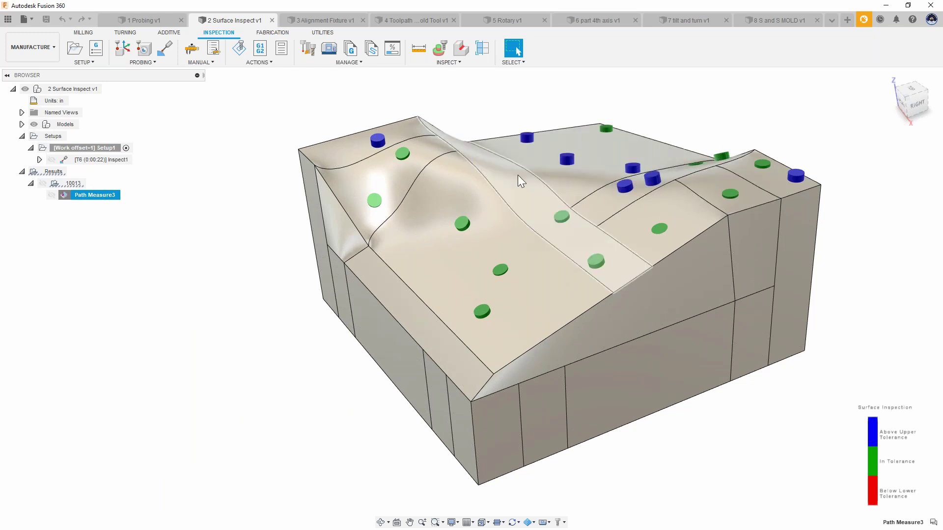
{"action": "left_click", "coordinate": [844, 221]}
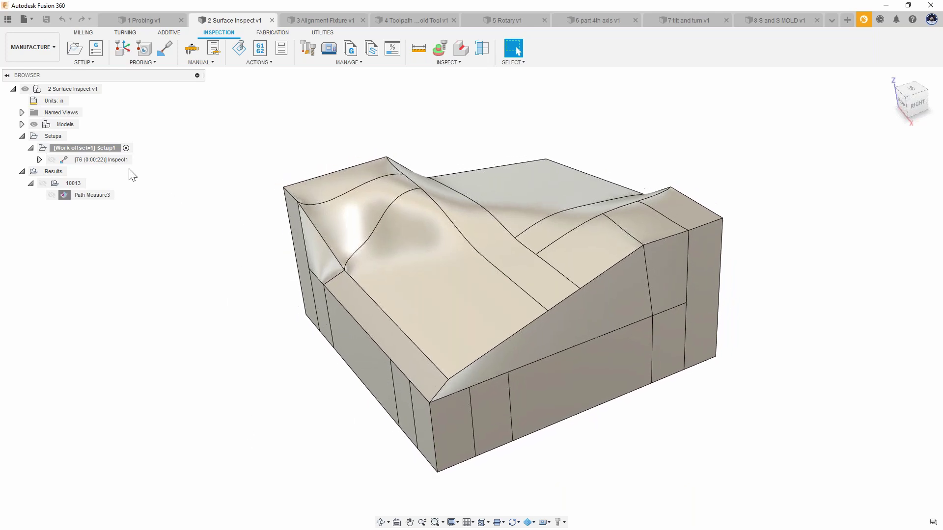
Start a Part Alignment in Setup1, review its existing-results selection and the 3, 4 and 5 axis methods, and cancel it
{"action": "left_click", "coordinate": [109, 162]}
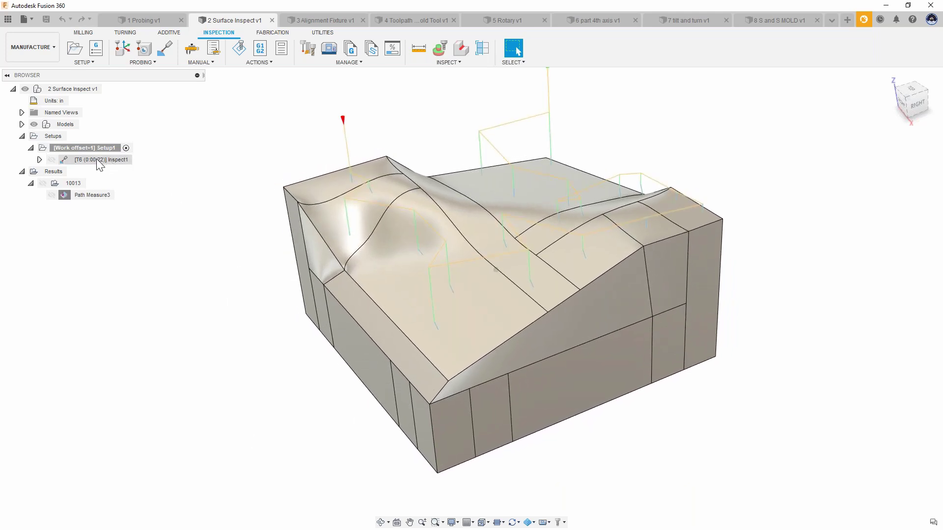
{"action": "left_click", "coordinate": [138, 94]}
{"action": "left_click", "coordinate": [145, 63]}
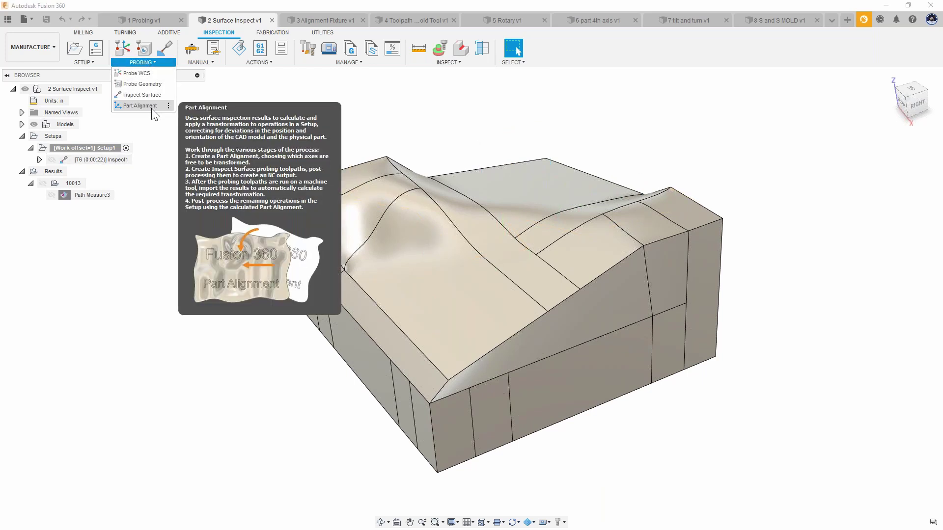
{"action": "left_click", "coordinate": [140, 106]}
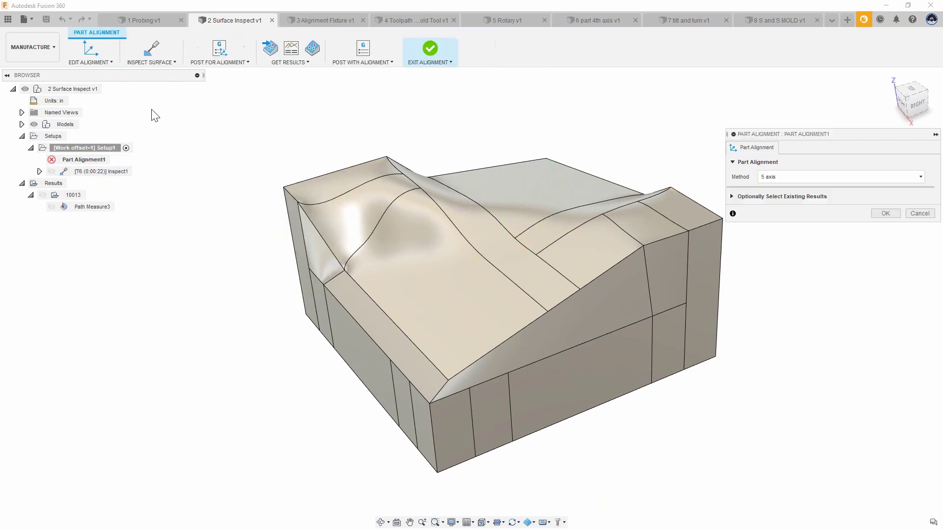
{"action": "left_click", "coordinate": [731, 196]}
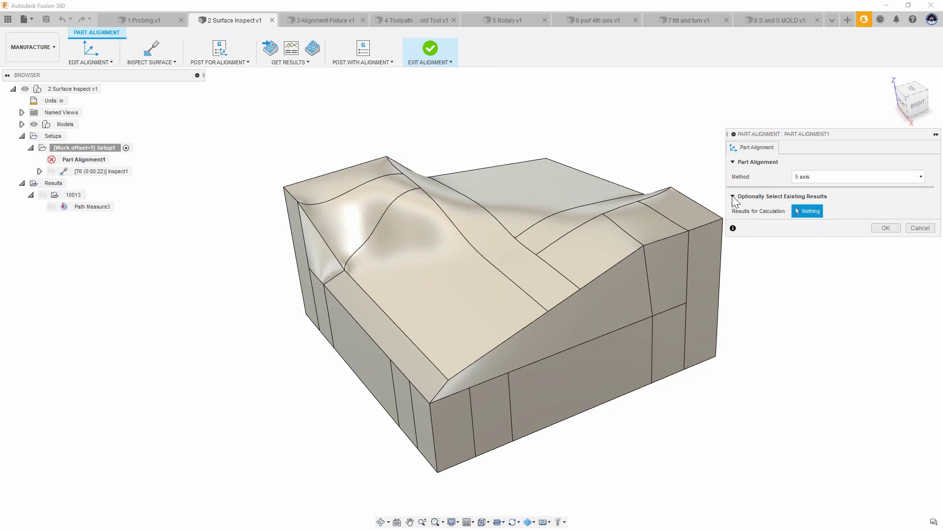
{"action": "left_click", "coordinate": [801, 178]}
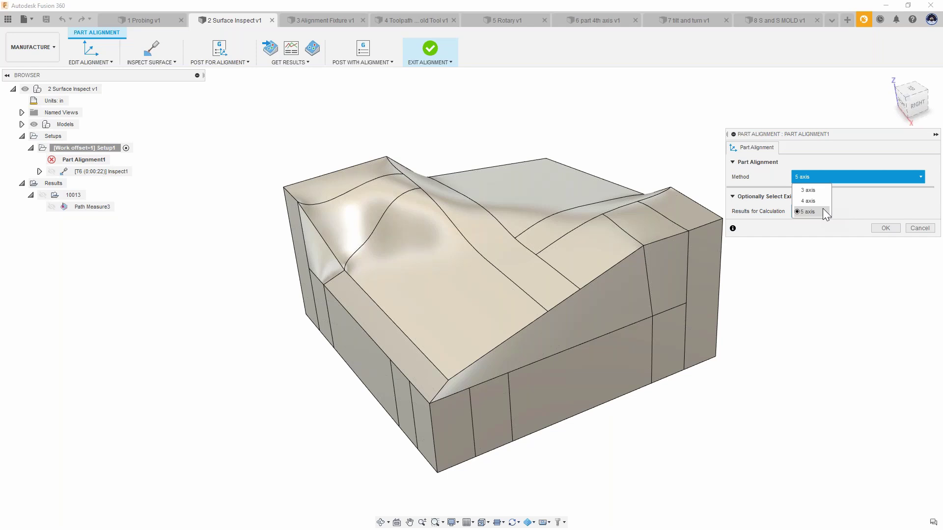
{"action": "left_click", "coordinate": [919, 228]}
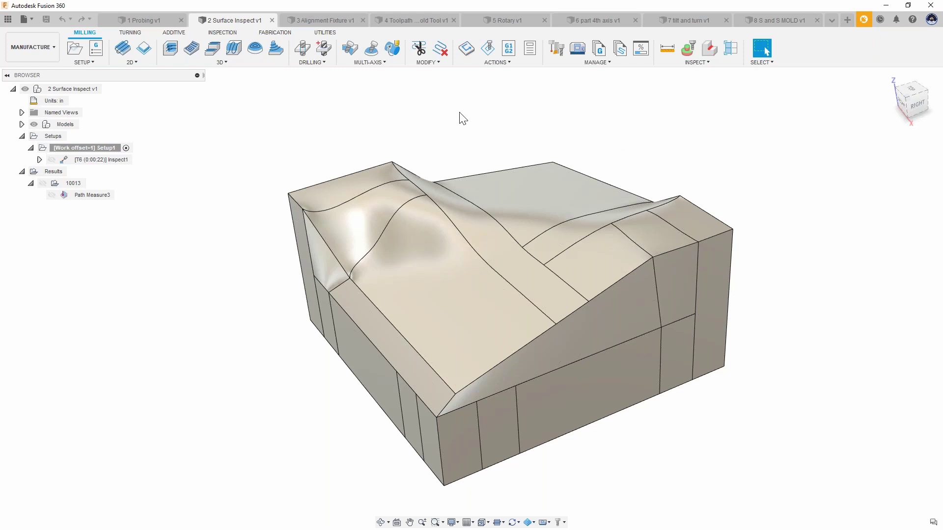
Switch to the 3 Alignment Fixture document, expand Hole Recognition4 under Setup1 and open it for editing
{"action": "left_click", "coordinate": [322, 20]}
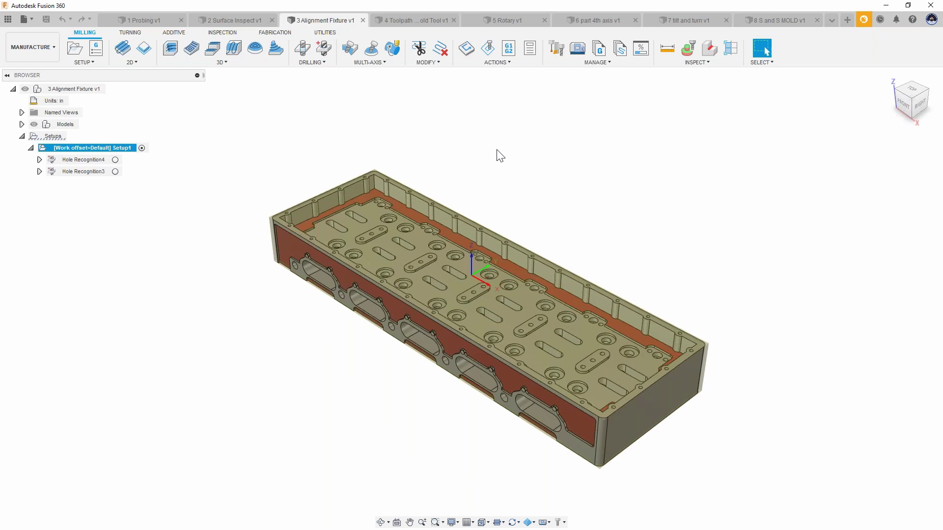
{"action": "left_click", "coordinate": [609, 197]}
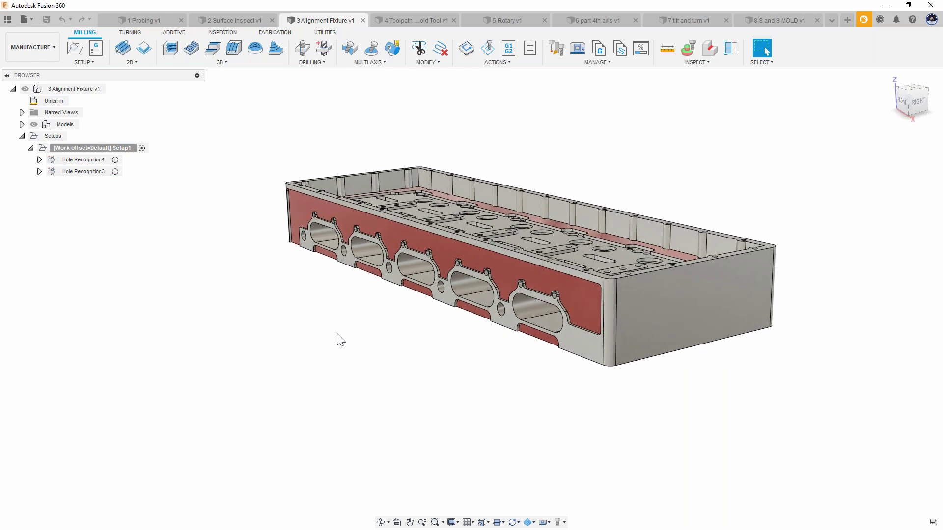
{"action": "left_click", "coordinate": [312, 64]}
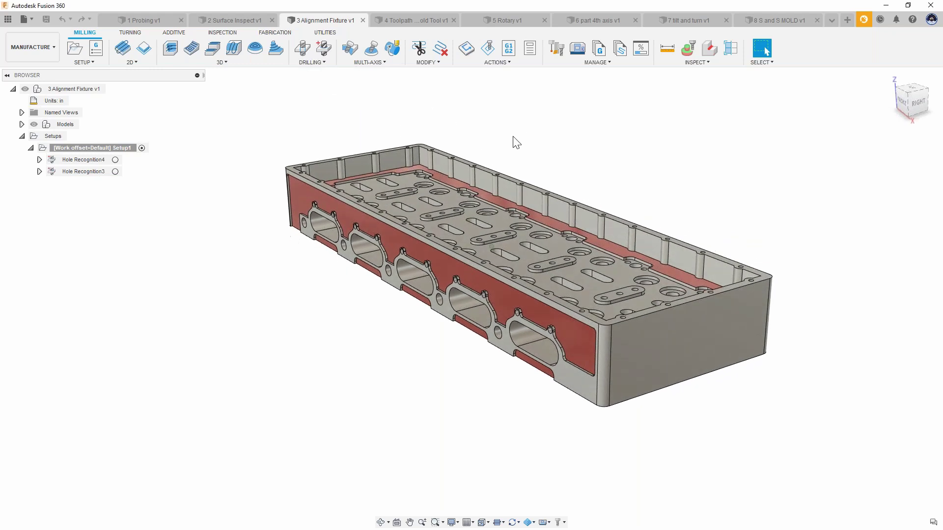
{"action": "left_click", "coordinate": [39, 159]}
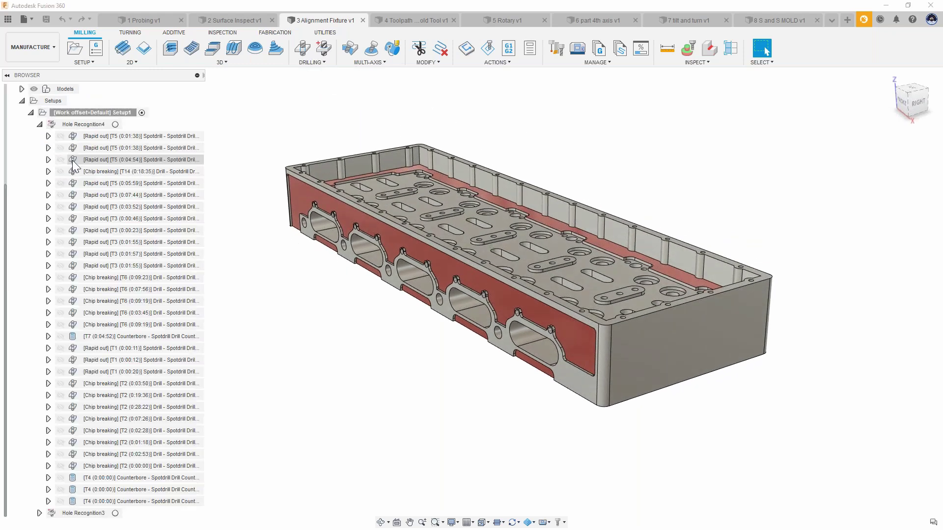
{"action": "right_click", "coordinate": [81, 124]}
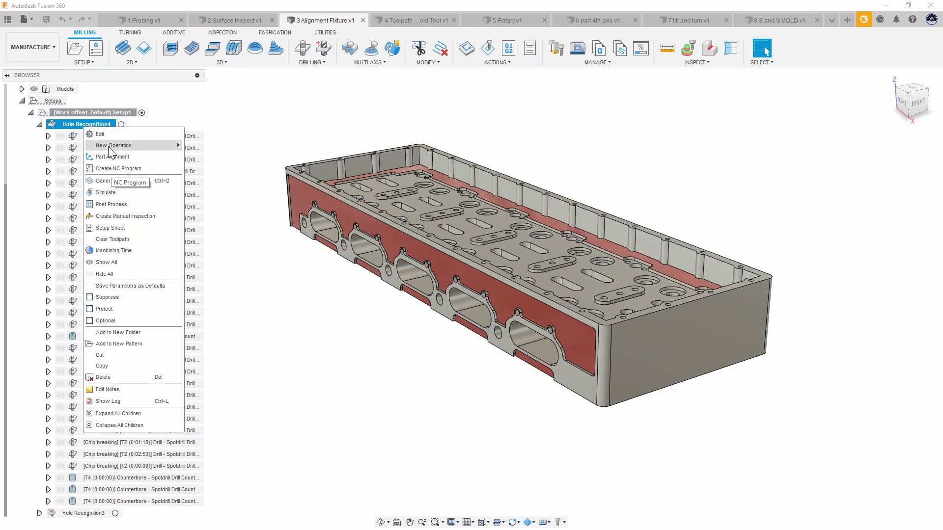
{"action": "left_click", "coordinate": [106, 137]}
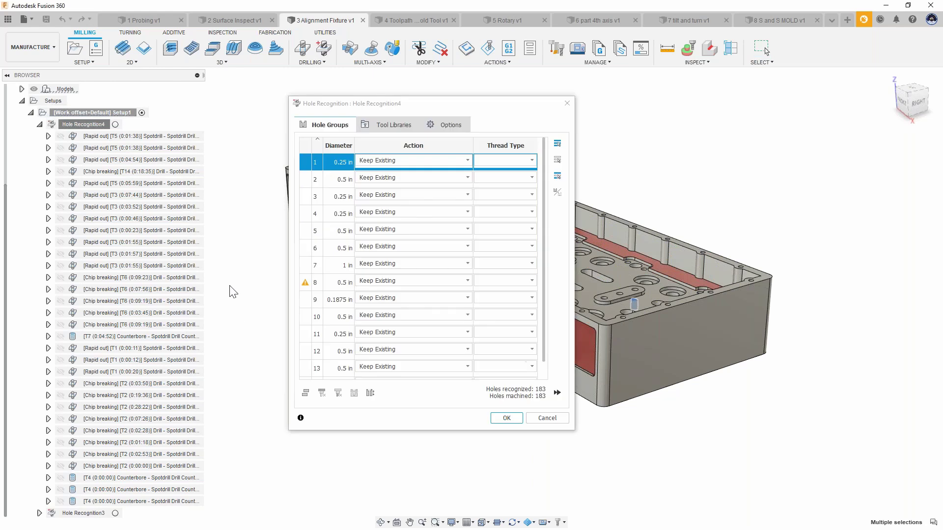
Enlarge the Hole Recognition dialog to show all hole groups and set group 11's action to Spotdrill, Drill, & Bore Hole
{"action": "left_click_drag", "start_coordinate": [492, 109], "coordinate": [294, 62]}
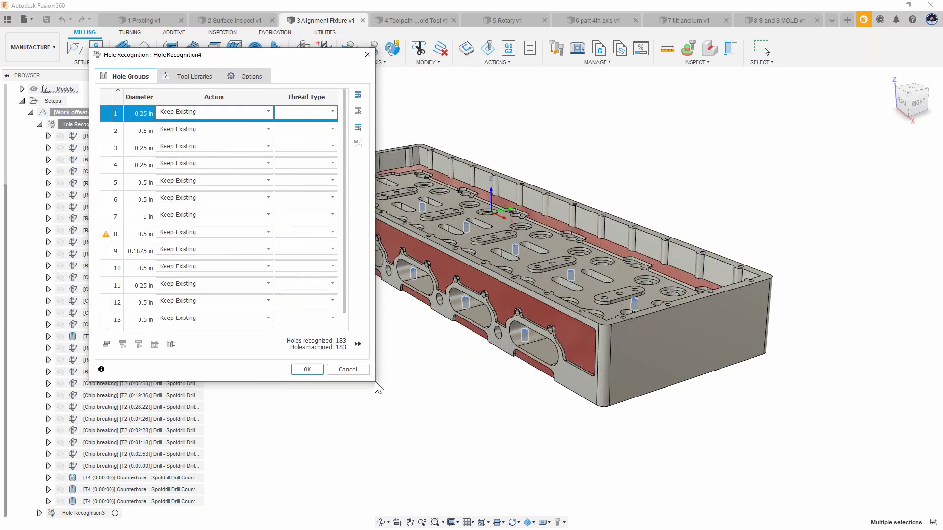
{"action": "left_click_drag", "start_coordinate": [373, 381], "coordinate": [792, 465]}
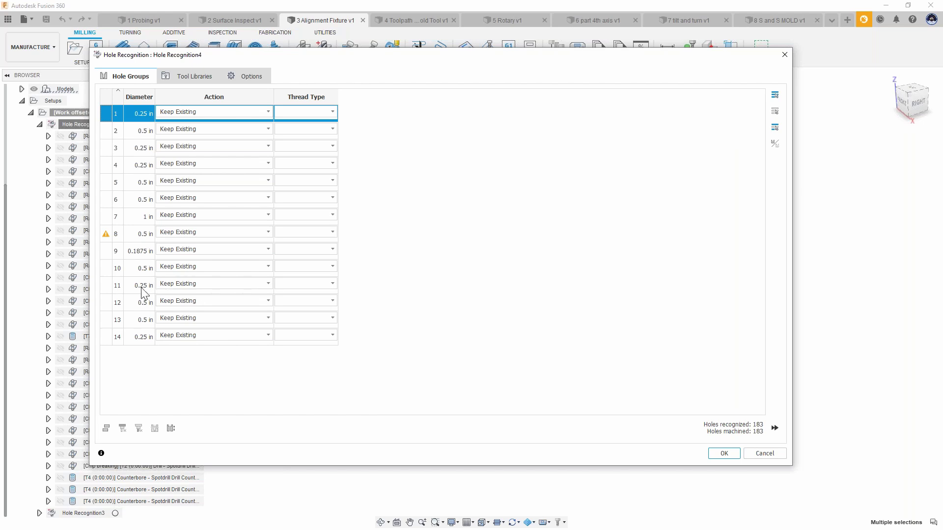
{"action": "left_click", "coordinate": [181, 284]}
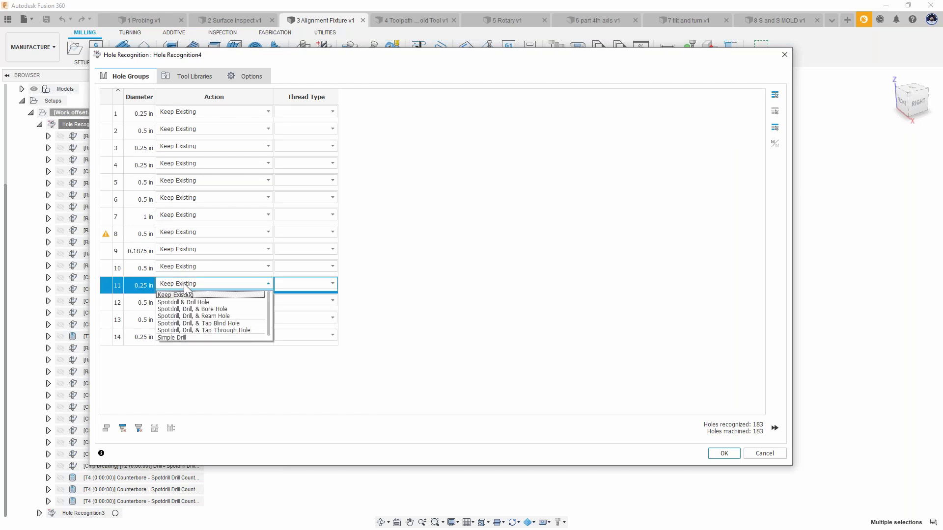
{"action": "left_click", "coordinate": [208, 310]}
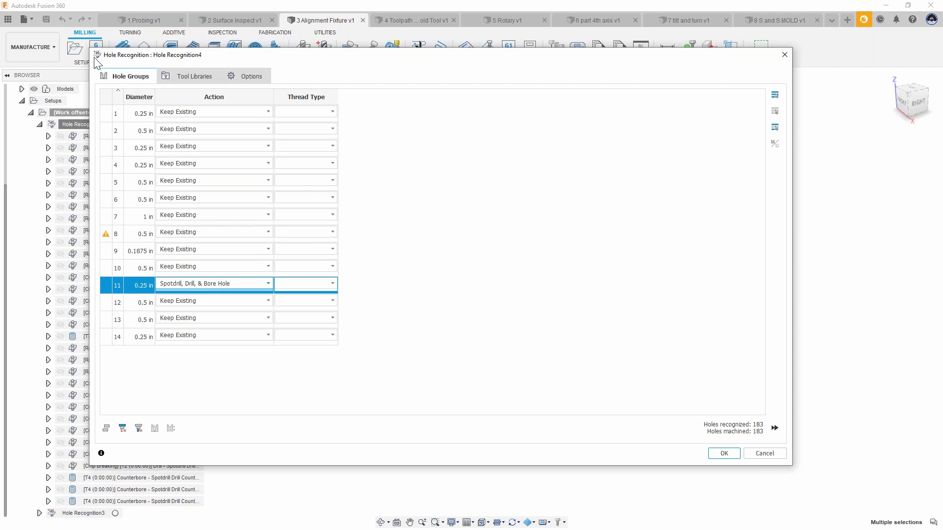
Shrink the Hole Recognition dialog, place it beside the part and examine the highlighted group 11 holes along the fixture's side wall
{"action": "left_click_drag", "start_coordinate": [92, 49], "coordinate": [456, 109]}
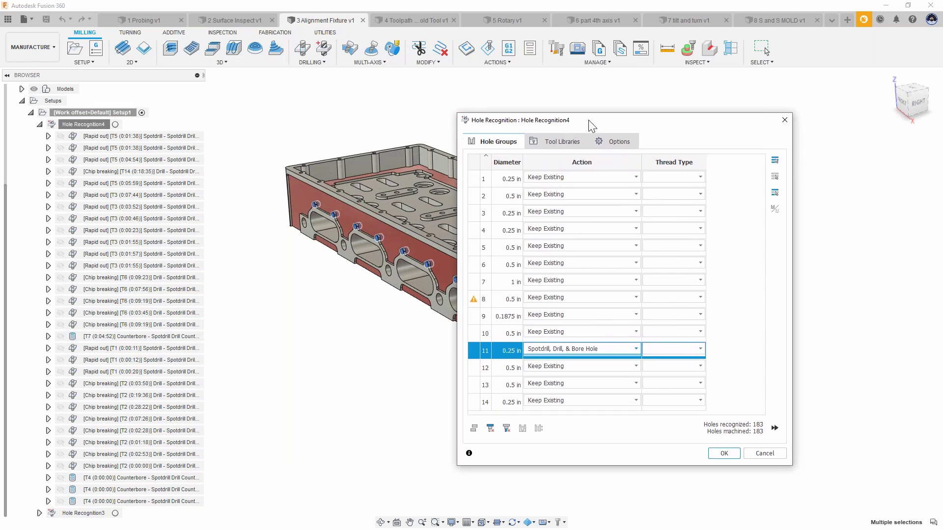
{"action": "left_click_drag", "start_coordinate": [591, 126], "coordinate": [723, 130]}
{"action": "scroll", "coordinate": [523, 226], "scroll_direction": "down", "scroll_amount": 1}
{"action": "middle_click_drag", "start_coordinate": [524, 225], "coordinate": [448, 301]}
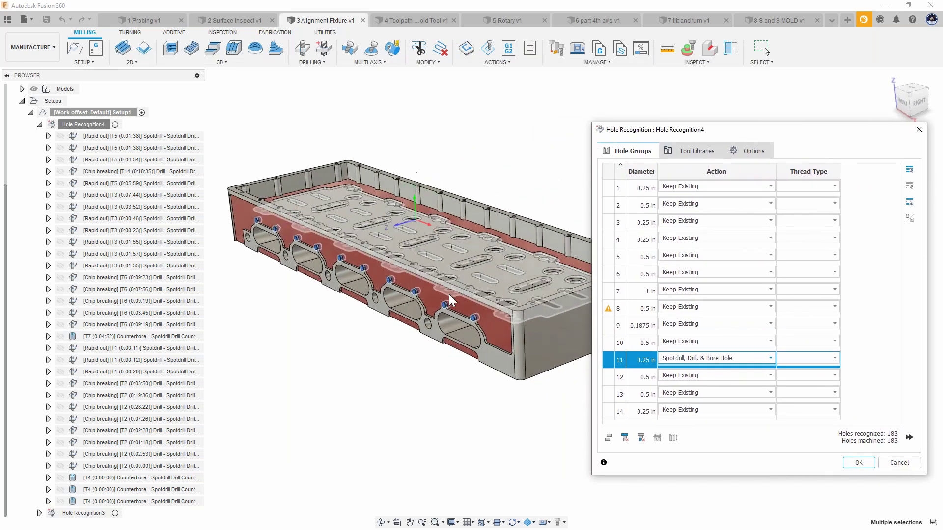
{"action": "middle_click_drag", "start_coordinate": [462, 339], "coordinate": [423, 330], "text": "shift"}
{"action": "mouse_move", "coordinate": [350, 268]}
{"action": "middle_mouse_down", "text": "shift"}
{"action": "mouse_move", "coordinate": [351, 254]}
{"action": "mouse_move", "coordinate": [346, 267]}
{"action": "middle_mouse_up", "text": "shift"}
{"action": "middle_click_drag", "start_coordinate": [318, 239], "coordinate": [465, 149], "text": "shift"}
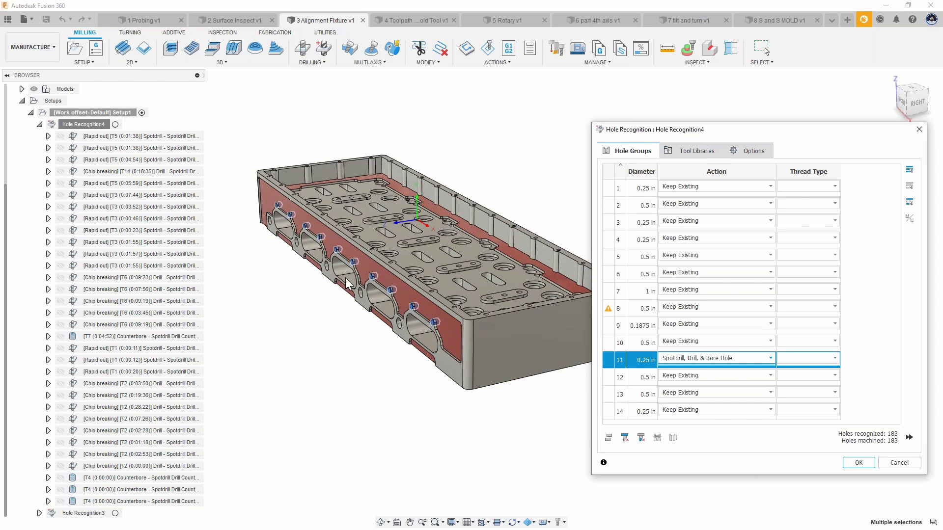
Review the Hole Recognition options for limiting holes, thread size tolerance and operation organization alongside the fixture model
{"action": "left_click", "coordinate": [751, 152]}
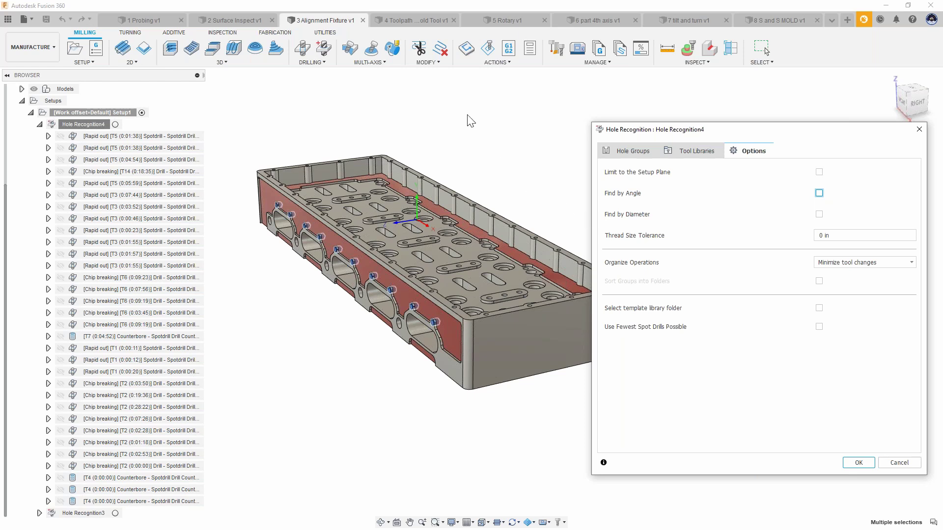
{"action": "middle_click_drag", "start_coordinate": [468, 88], "coordinate": [467, 79], "text": "shift"}
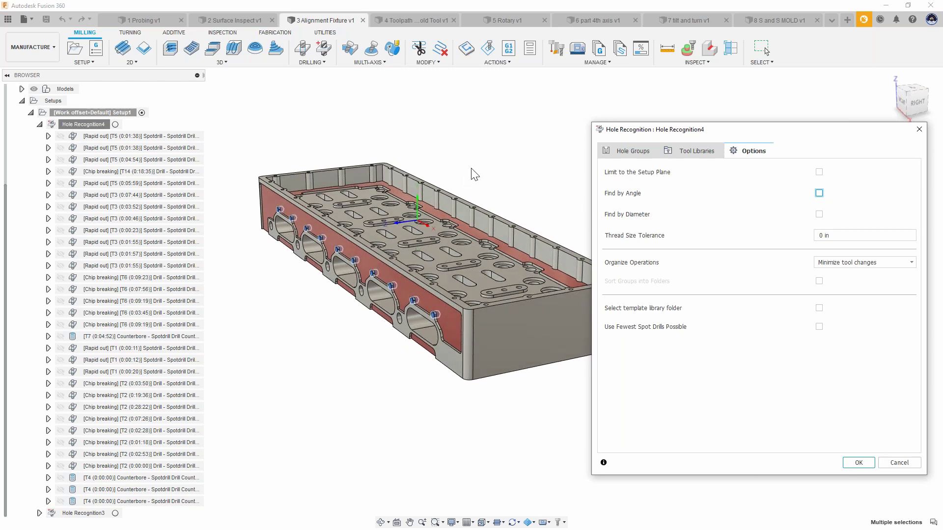
{"action": "middle_click_drag", "start_coordinate": [480, 162], "coordinate": [316, 271], "text": "shift"}
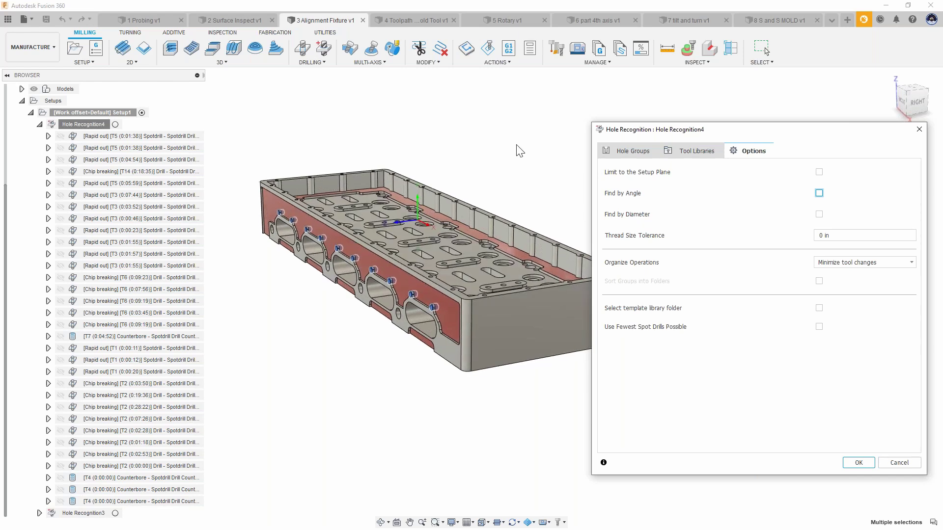
{"action": "middle_click_drag", "start_coordinate": [516, 146], "coordinate": [536, 172], "text": "shift"}
Include all Cloud tool libraries in the hole recognition, expand their list and highlight the UMC500SS library
{"action": "left_click", "coordinate": [690, 156]}
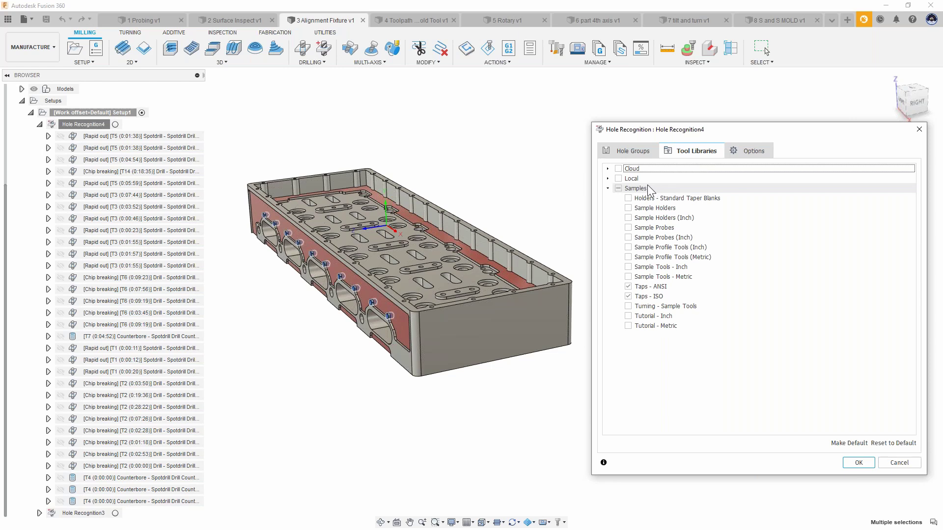
{"action": "left_click", "coordinate": [618, 168]}
{"action": "left_click", "coordinate": [608, 168]}
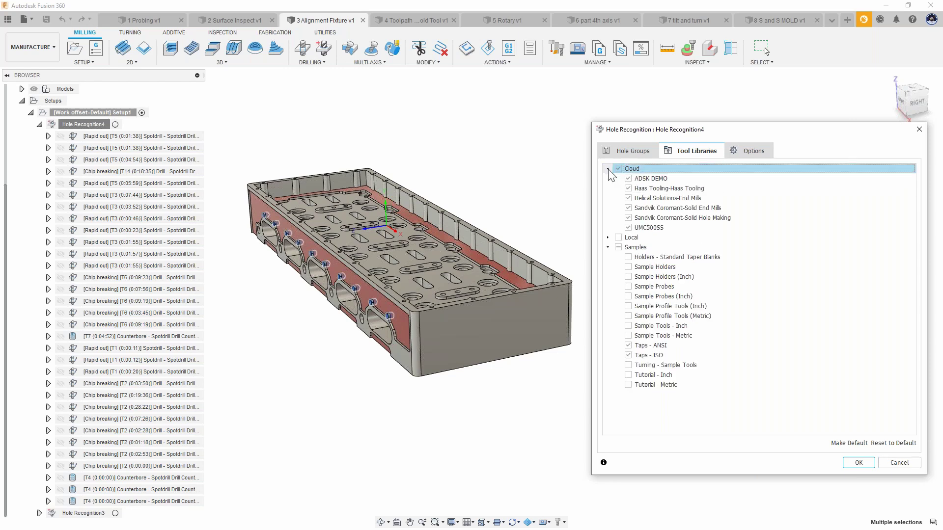
{"action": "left_click", "coordinate": [653, 230]}
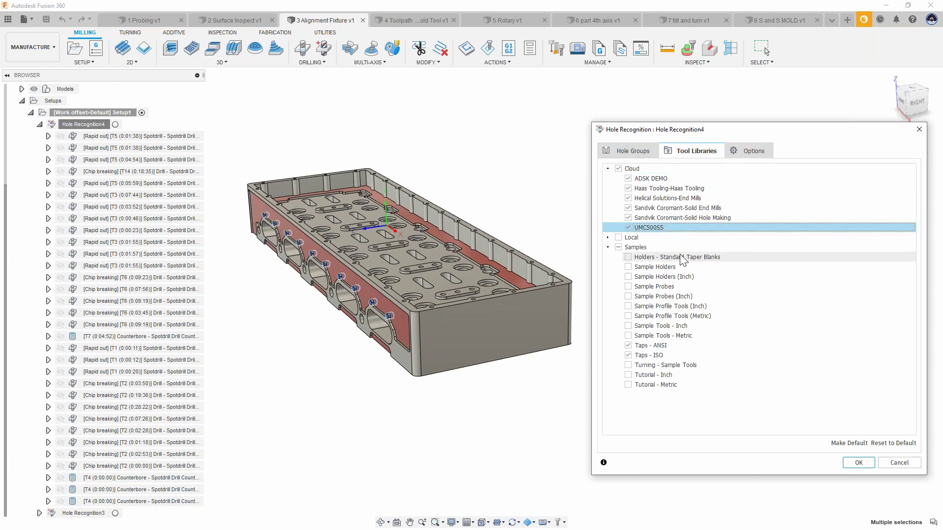
{"action": "left_click", "coordinate": [663, 229]}
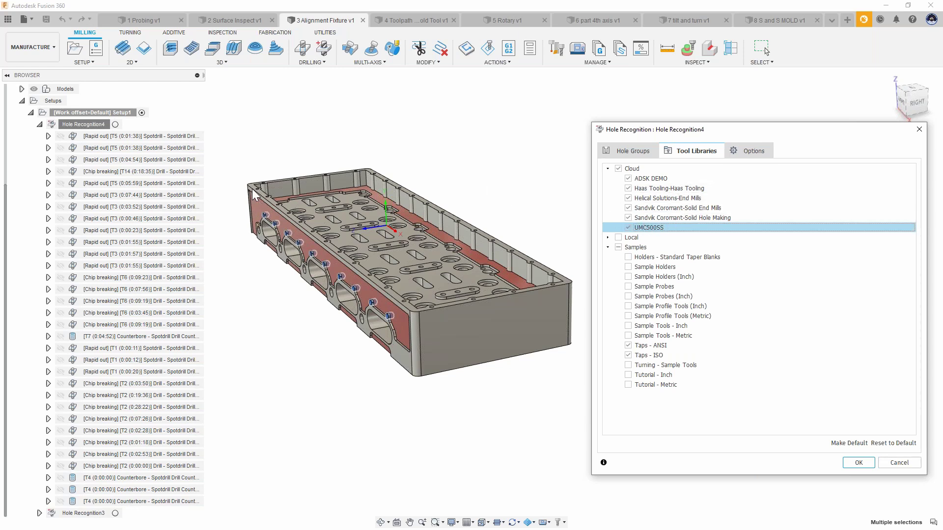
{"action": "middle_click_drag", "start_coordinate": [497, 168], "coordinate": [516, 174]}
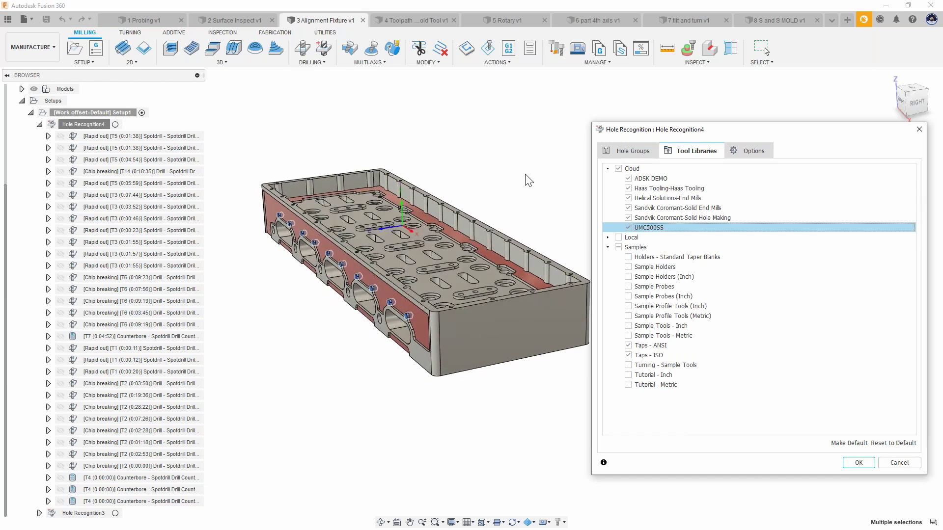
Cancel the Hole Recognition edit, collapse Hole Recognition4 and expand the operations of Hole Recognition3
{"action": "left_click", "coordinate": [899, 462]}
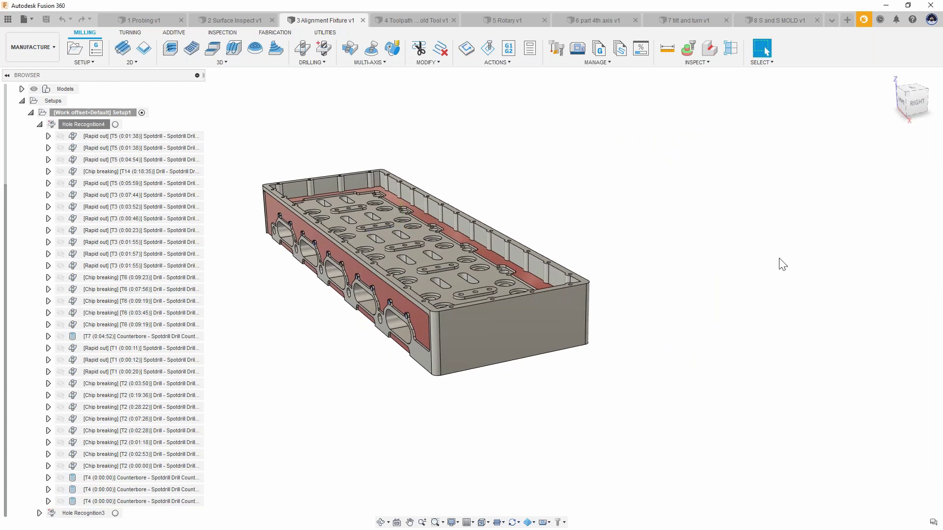
{"action": "left_click", "coordinate": [40, 125]}
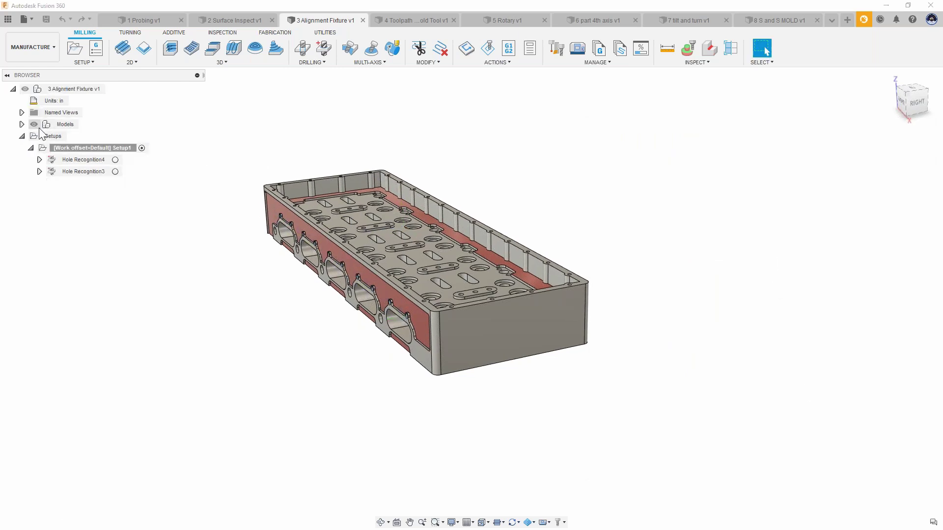
{"action": "left_click", "coordinate": [69, 172]}
{"action": "left_click", "coordinate": [40, 171]}
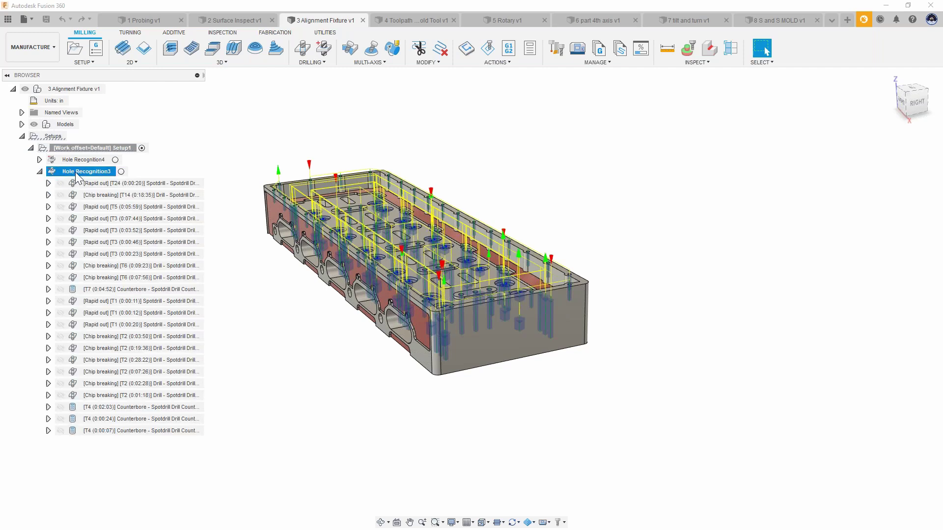
Compare the drilling toolpaths of Hole Recognition3 and Hole Recognition4 on the fixture from the right side view
{"action": "right_click", "coordinate": [75, 173]}
{"action": "left_click", "coordinate": [263, 284]}
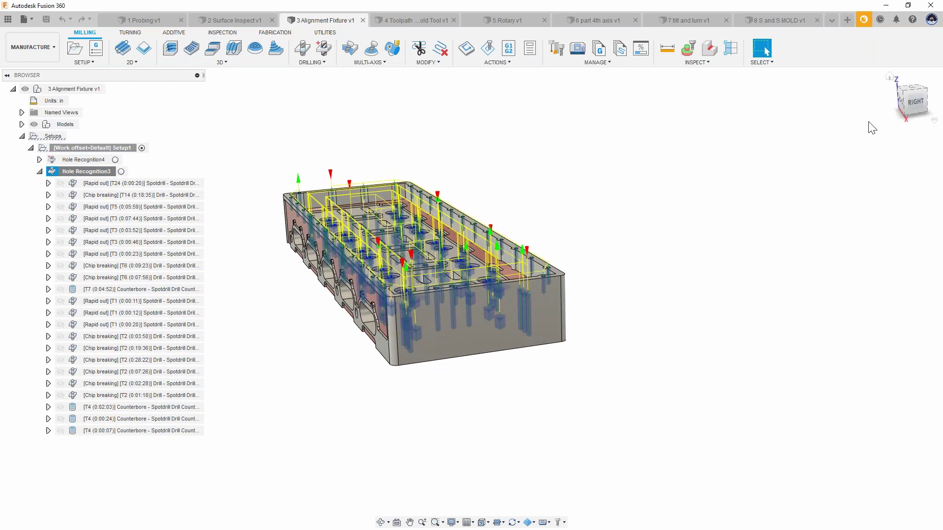
{"action": "left_click", "coordinate": [914, 102]}
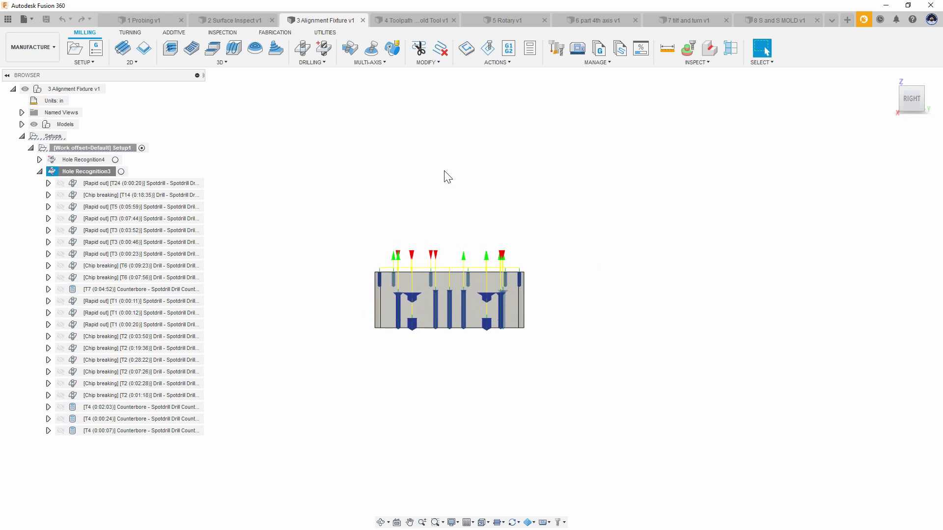
{"action": "scroll", "coordinate": [381, 265], "scroll_direction": "up", "scroll_amount": 5}
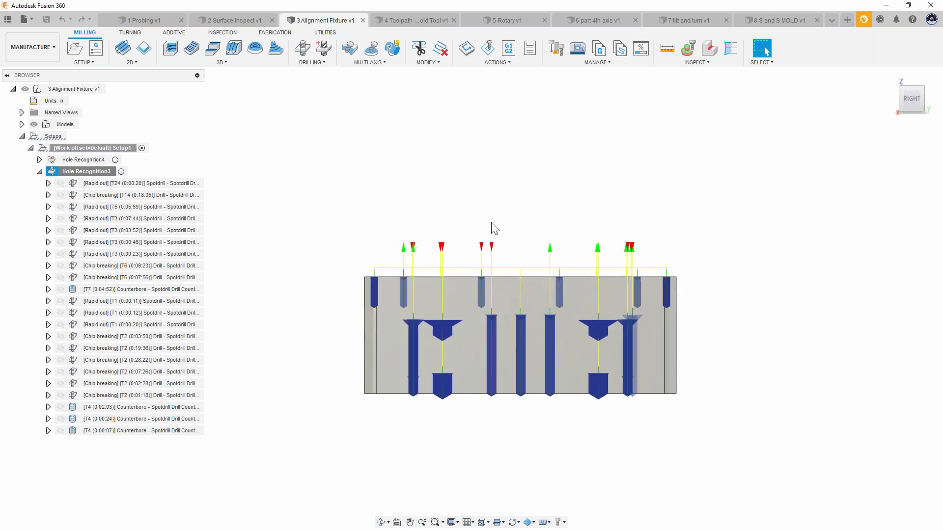
{"action": "left_click", "coordinate": [86, 159]}
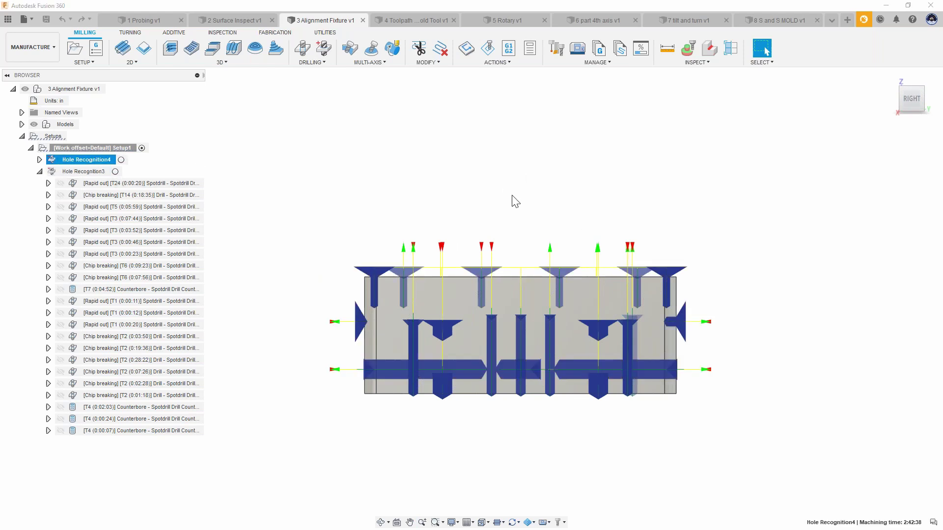
{"action": "left_click", "coordinate": [473, 164]}
{"action": "middle_click_drag", "start_coordinate": [474, 164], "coordinate": [680, 197], "text": "shift"}
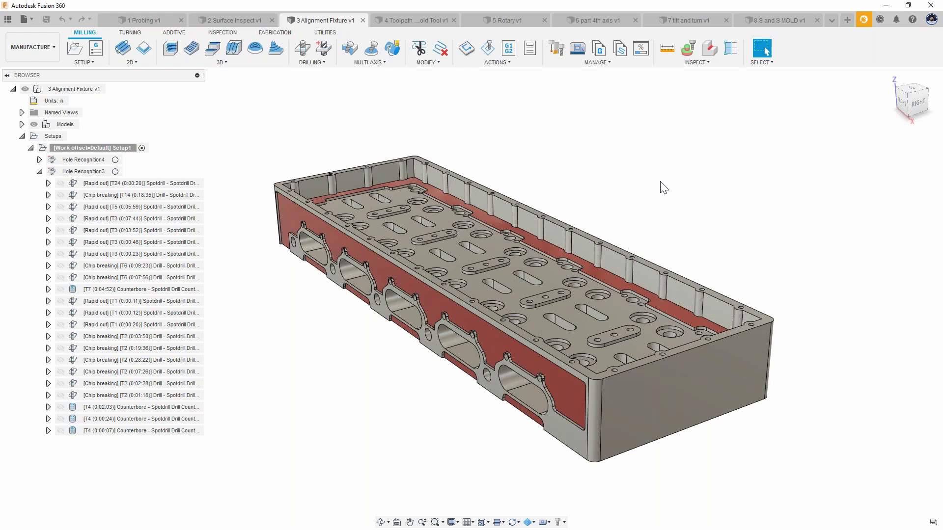
{"action": "scroll", "coordinate": [662, 186], "scroll_direction": "down", "scroll_amount": 1}
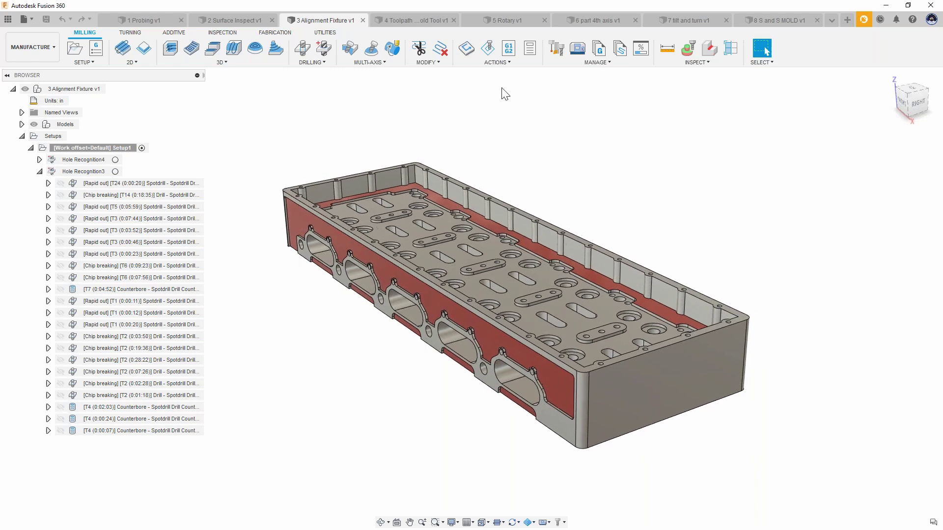
Switch to the 4 Toolpath Trimming – Headlamp Mold Tool document, display the Untrimmed setup's Parallel1 (2) toolpath and list the named views
{"action": "left_click", "coordinate": [406, 18]}
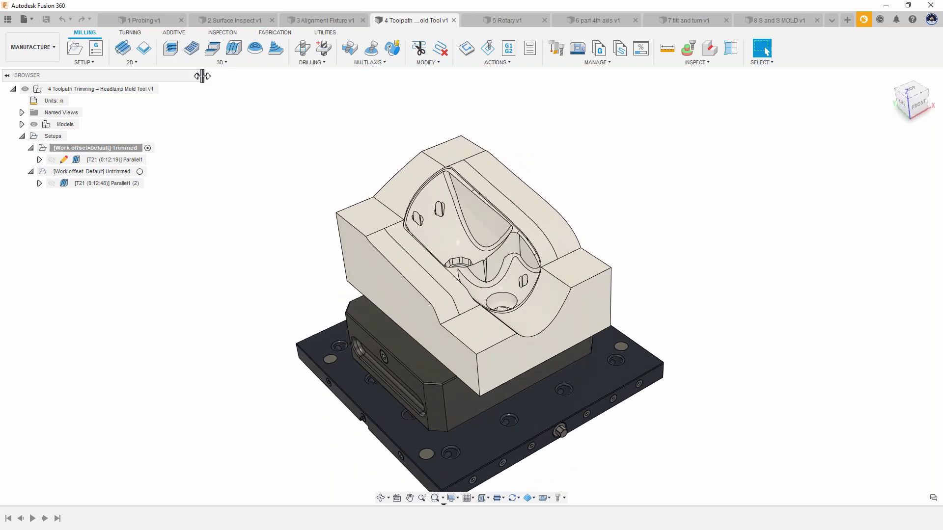
{"action": "left_click_drag", "start_coordinate": [202, 76], "coordinate": [251, 76]}
{"action": "left_click", "coordinate": [96, 183]}
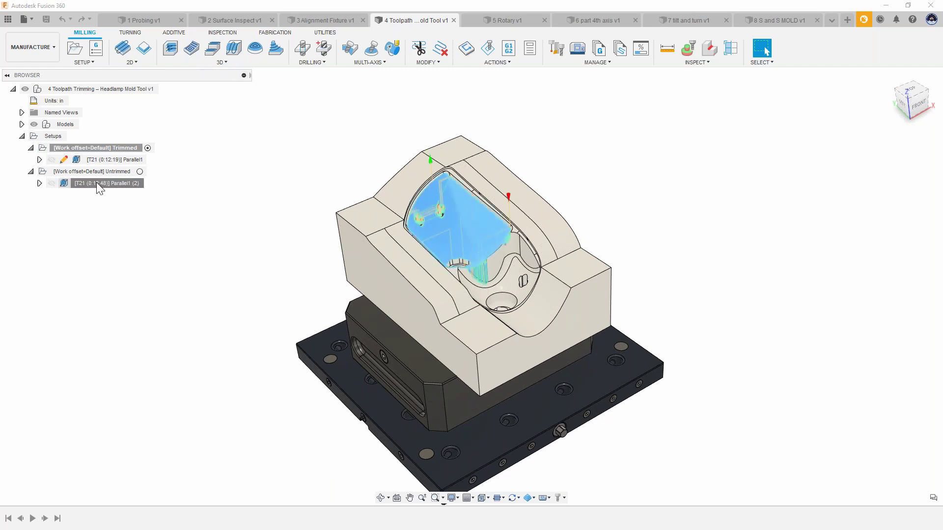
{"action": "left_click", "coordinate": [22, 113]}
Restore the two holes named view and examine the Parallel1 (2) passes that drop into the holes of the mold
{"action": "double_click", "coordinate": [48, 185]}
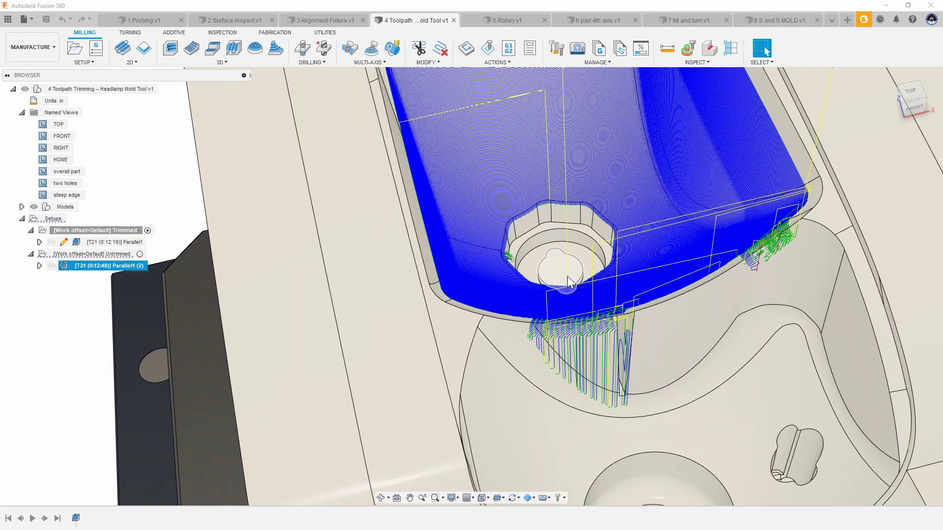
{"action": "scroll", "coordinate": [590, 328], "scroll_direction": "down", "scroll_amount": 1}
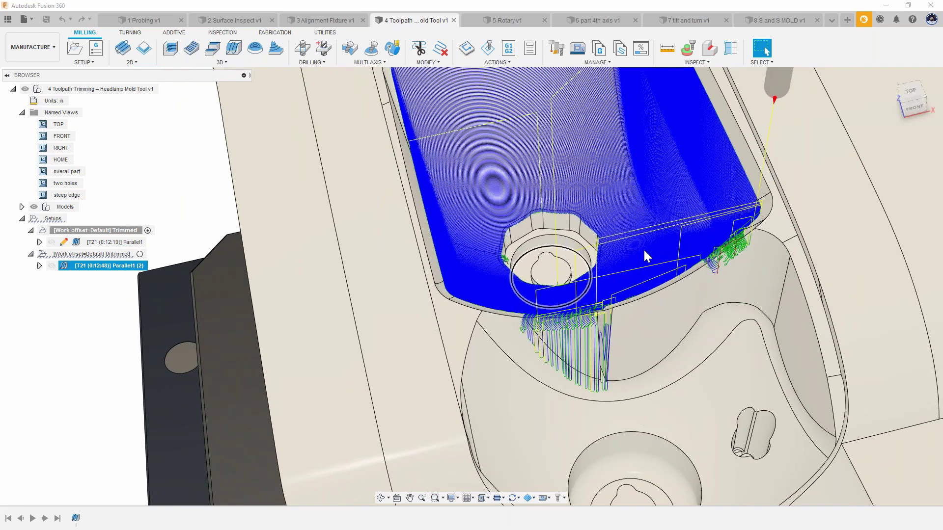
{"action": "left_click", "coordinate": [59, 185]}
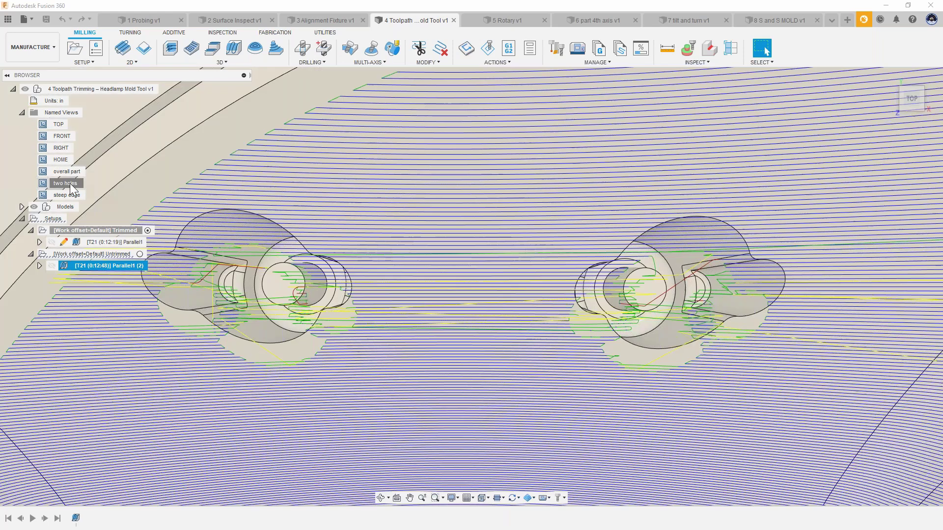
{"action": "scroll", "coordinate": [619, 323], "scroll_direction": "up", "scroll_amount": 6}
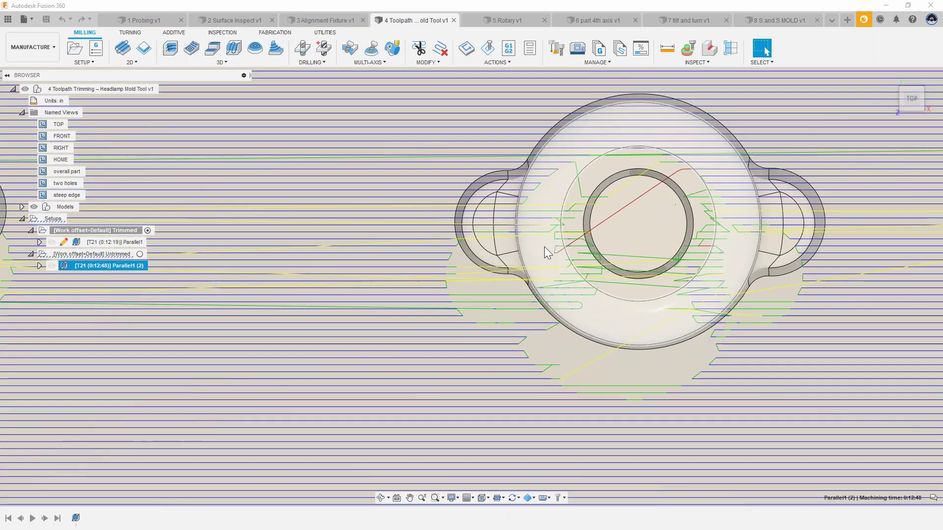
{"action": "scroll", "coordinate": [611, 201], "scroll_direction": "down", "scroll_amount": 2}
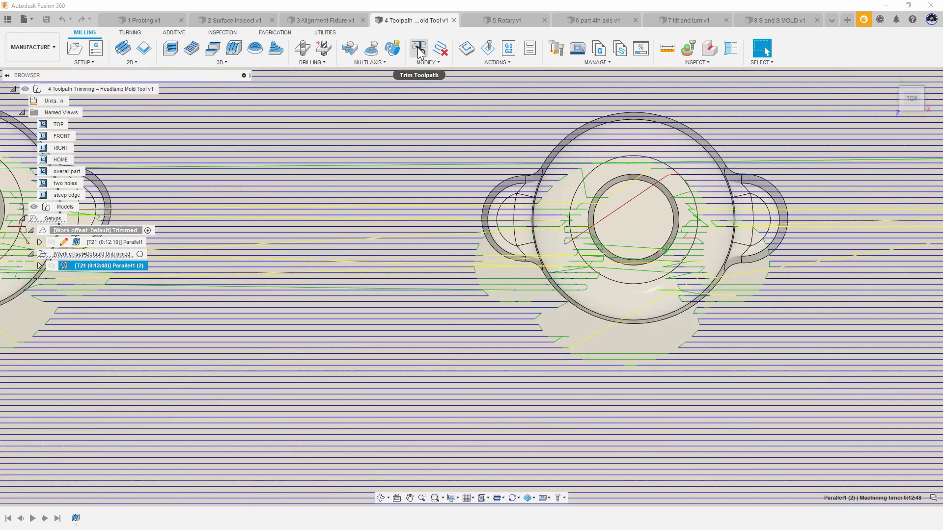
Trim the Parallel1 (2) toolpath with a ten-point polygon around the stray passes in the right-hand hole, keeping the passes outside the boundary
{"action": "left_click", "coordinate": [418, 49]}
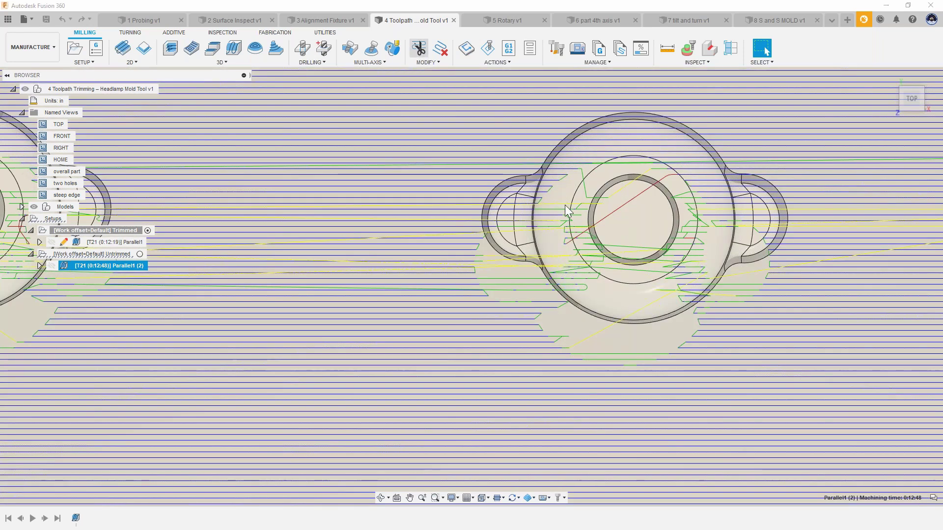
{"action": "left_click", "coordinate": [549, 197]}
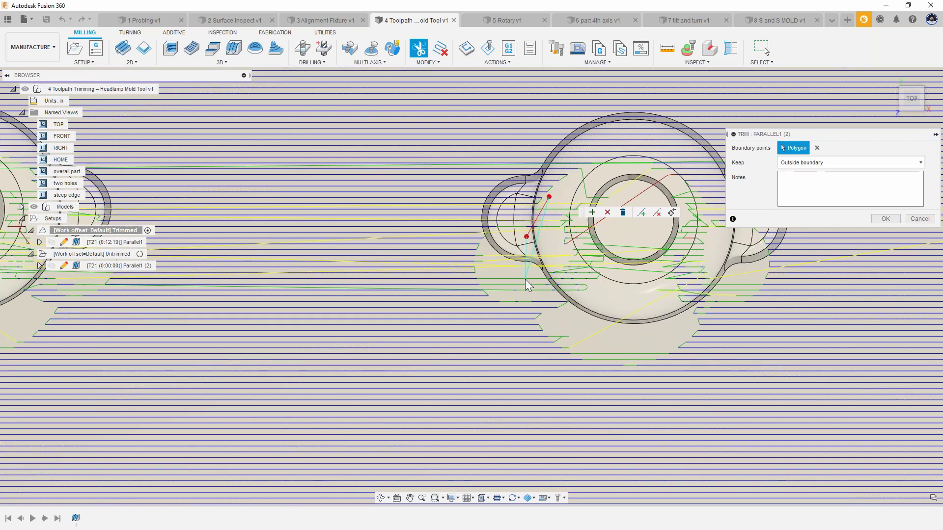
{"action": "left_click", "coordinate": [503, 277]}
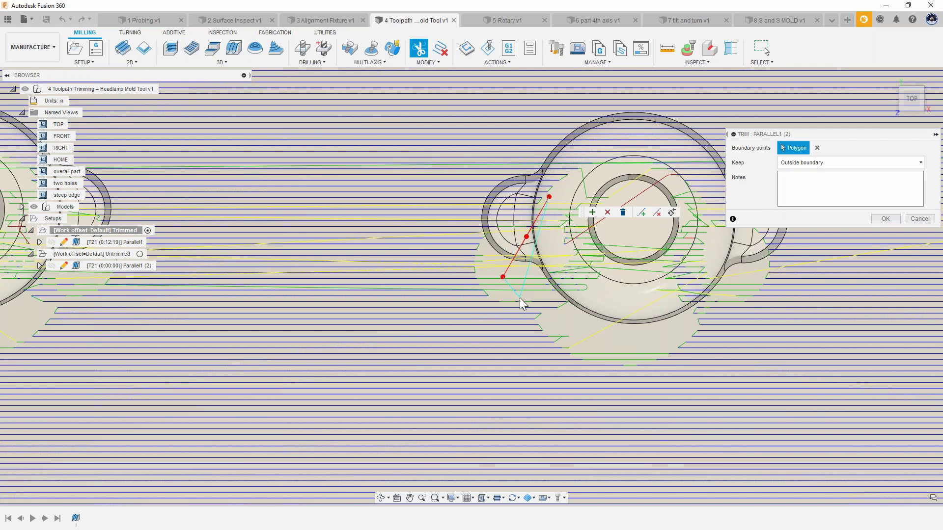
{"action": "left_click", "coordinate": [519, 298]}
{"action": "left_click", "coordinate": [543, 323]}
{"action": "left_click", "coordinate": [601, 351]}
{"action": "left_click", "coordinate": [688, 330]}
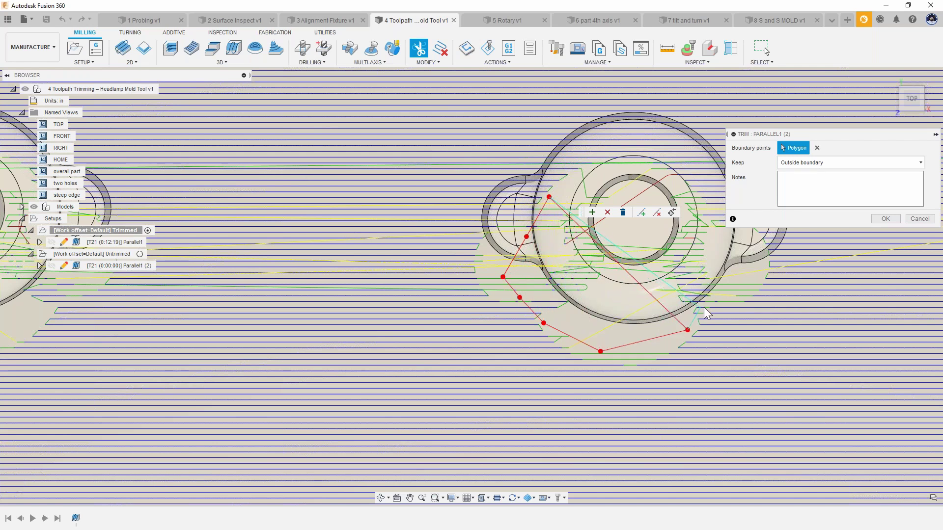
{"action": "left_click", "coordinate": [725, 290]}
{"action": "left_click", "coordinate": [754, 264]}
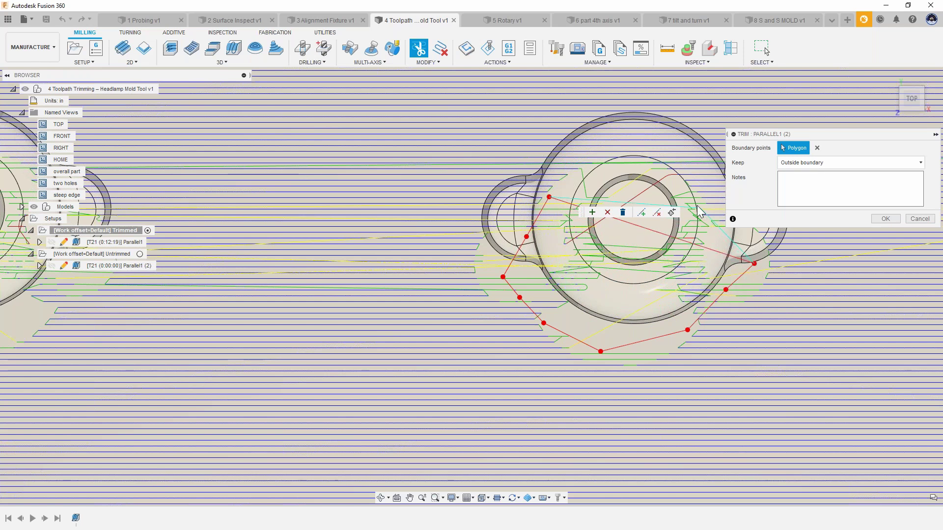
{"action": "left_click", "coordinate": [679, 183]}
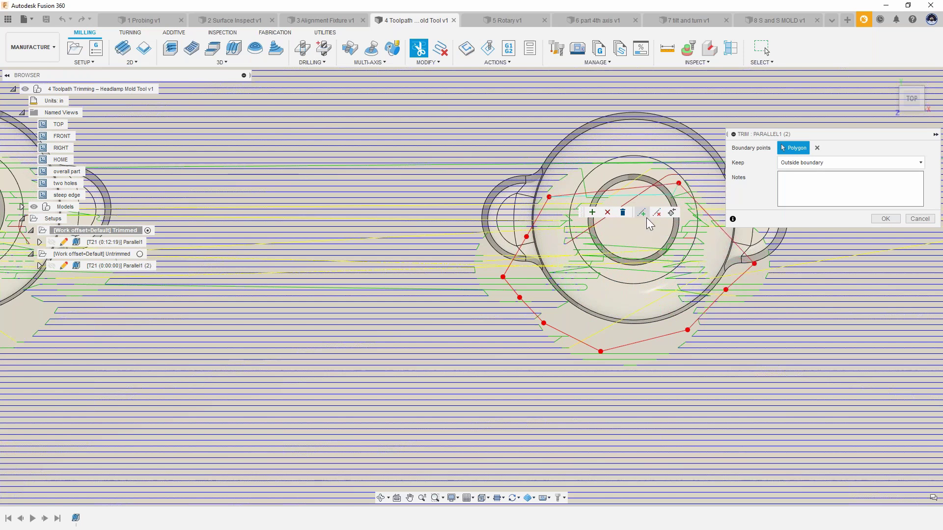
{"action": "left_click", "coordinate": [590, 214]}
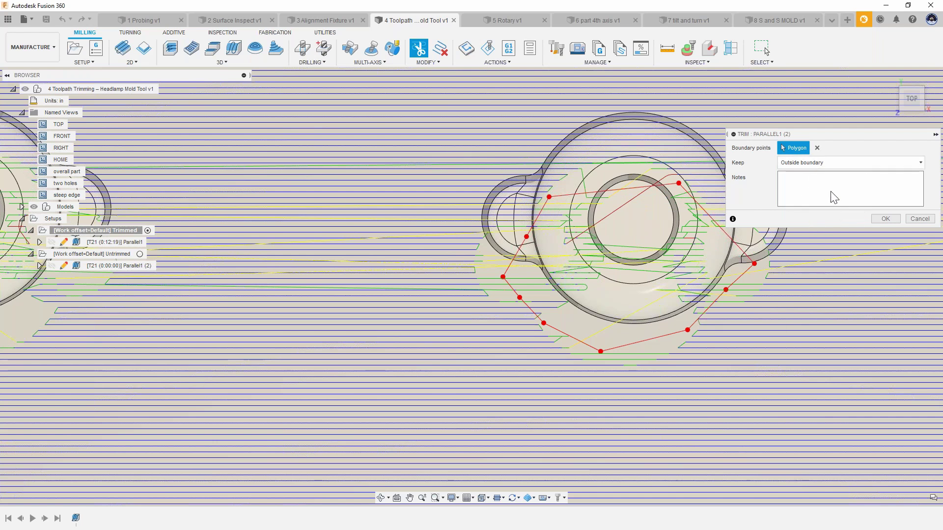
{"action": "left_click", "coordinate": [885, 219]}
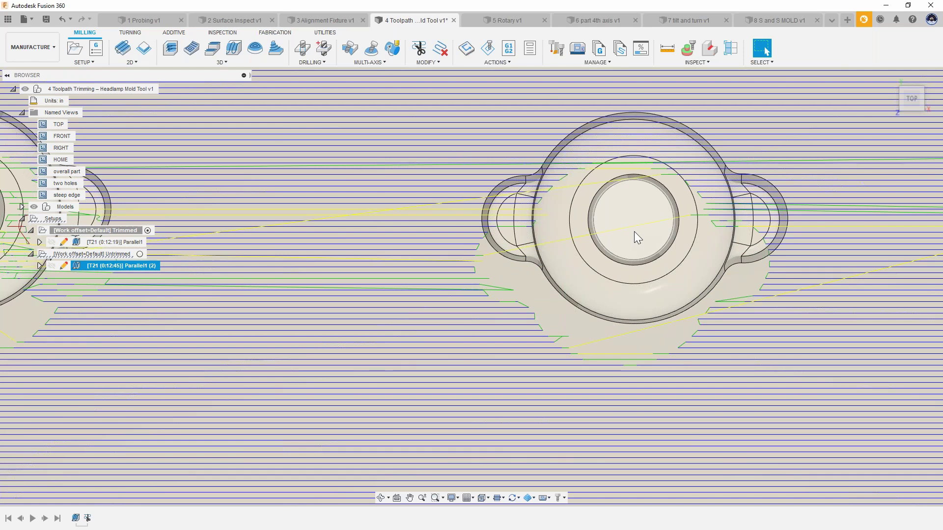
Delete the short Parallel1 (2) passes inside the left-hand hole by selecting whole passes within a window
{"action": "scroll", "coordinate": [638, 255], "scroll_direction": "down", "scroll_amount": 2}
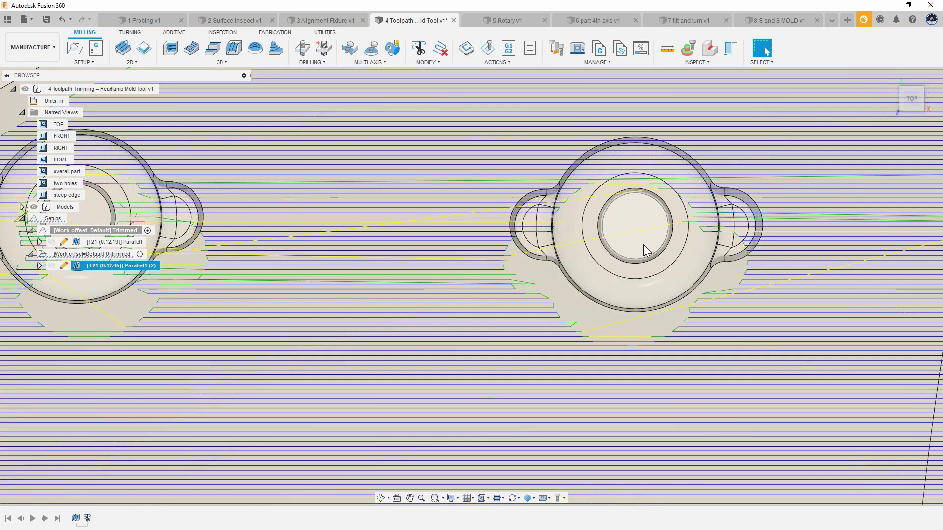
{"action": "scroll", "coordinate": [627, 256], "scroll_direction": "down", "scroll_amount": 1}
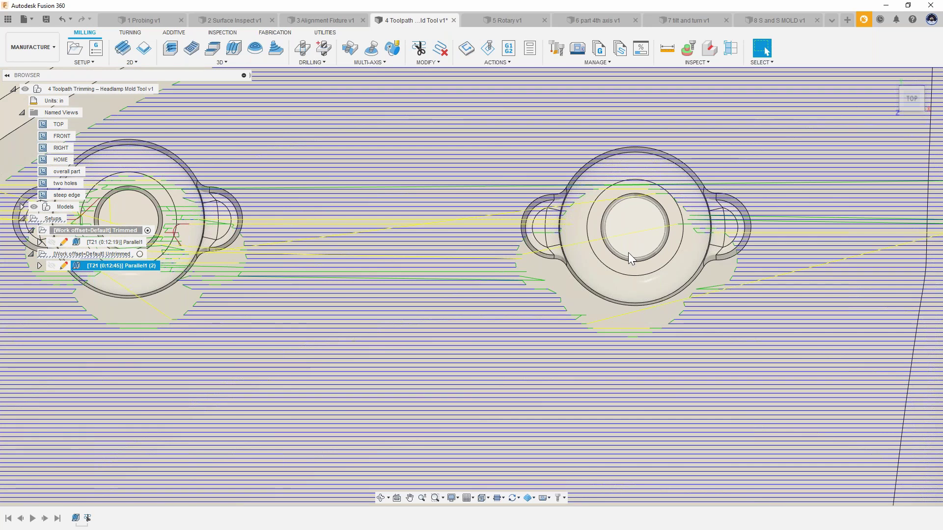
{"action": "scroll", "coordinate": [672, 267], "scroll_direction": "down", "scroll_amount": 1}
{"action": "scroll", "coordinate": [673, 266], "scroll_direction": "down", "scroll_amount": 1}
{"action": "middle_click_drag", "start_coordinate": [729, 257], "coordinate": [927, 255]}
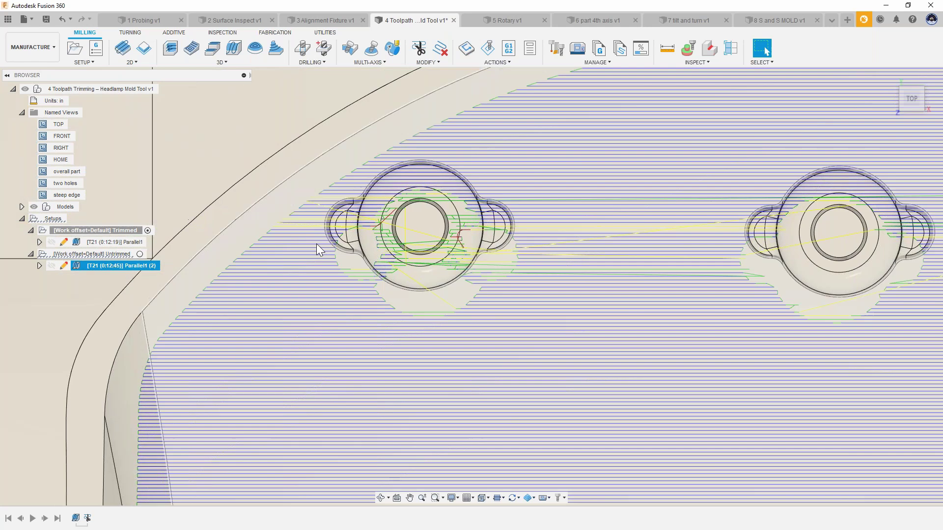
{"action": "scroll", "coordinate": [316, 244], "scroll_direction": "up", "scroll_amount": 1}
{"action": "left_click", "coordinate": [440, 51]}
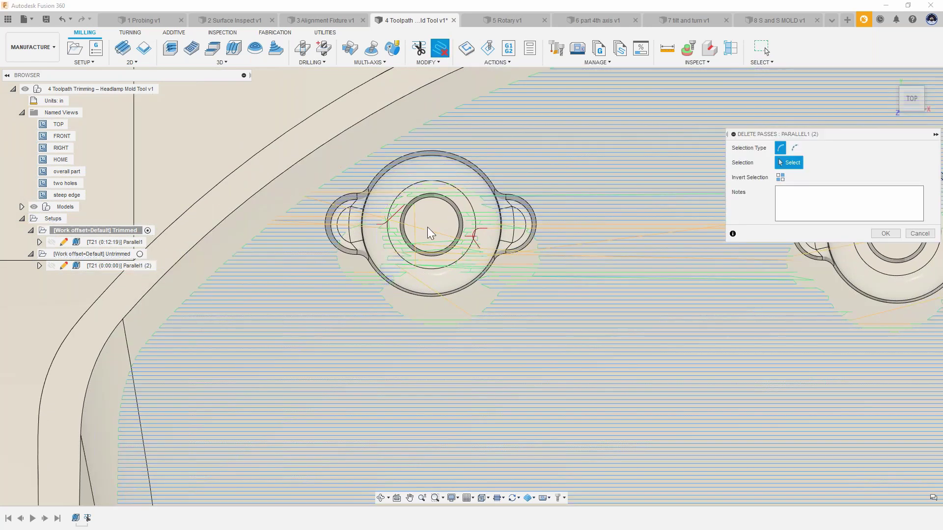
{"action": "scroll", "coordinate": [420, 229], "scroll_direction": "up", "scroll_amount": 2}
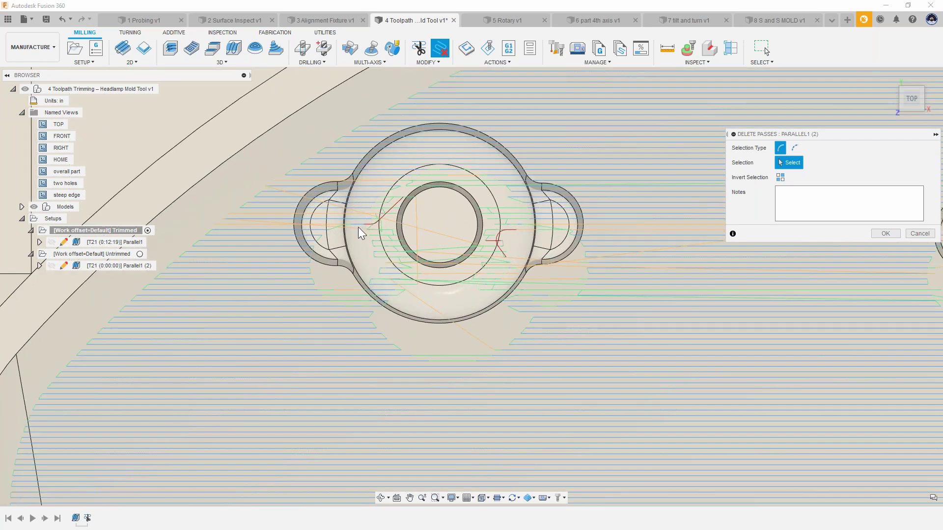
{"action": "left_click_drag", "start_coordinate": [354, 221], "coordinate": [547, 325]}
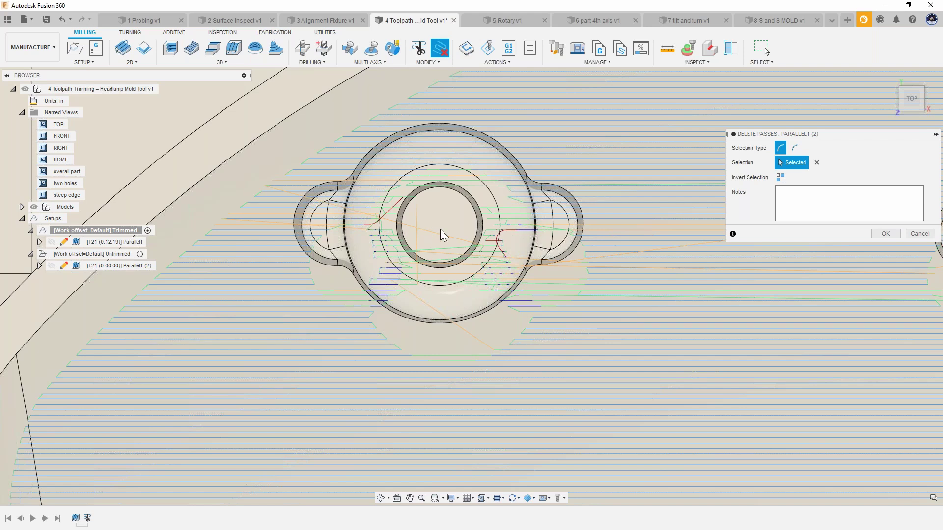
{"action": "left_click", "coordinate": [888, 234]}
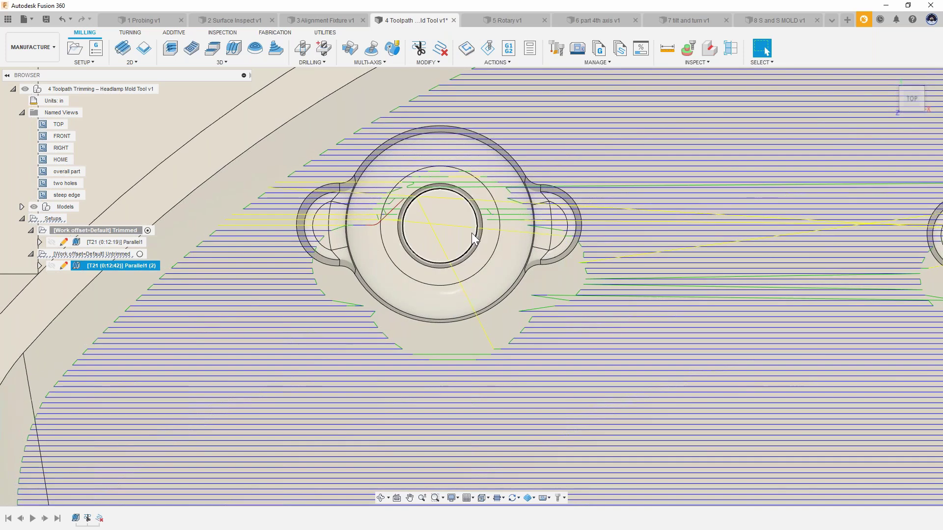
Edit the Parallel1 (2) operation to set its passes' stepover to 0.1 in and regenerate the toolpath
{"action": "middle_click_drag", "start_coordinate": [471, 233], "coordinate": [243, 246], "text": "shift"}
{"action": "right_click", "coordinate": [114, 265]}
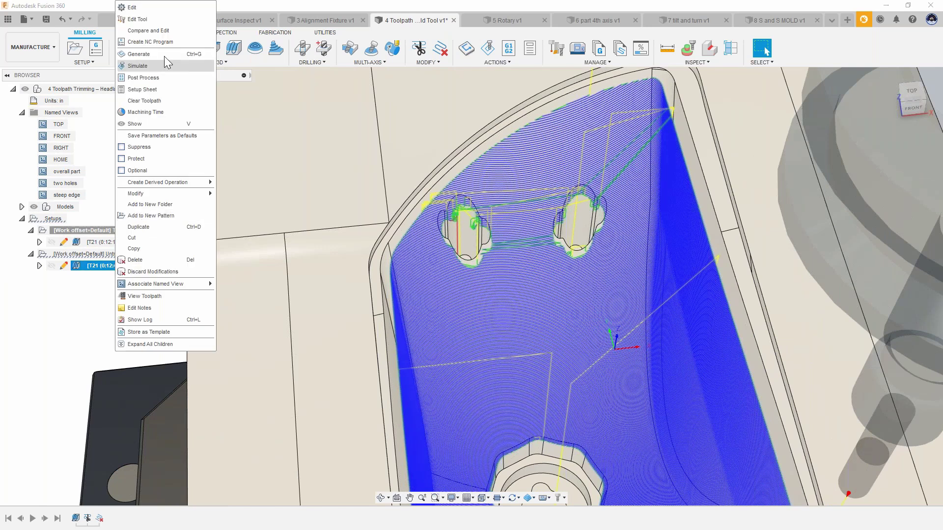
{"action": "left_click", "coordinate": [153, 8]}
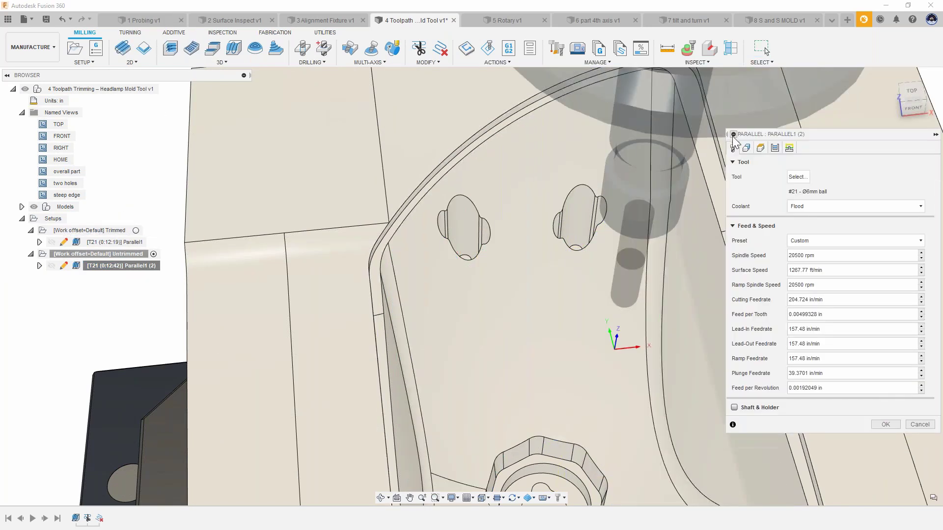
{"action": "left_click_drag", "start_coordinate": [725, 134], "coordinate": [678, 134]}
{"action": "left_click", "coordinate": [803, 148]}
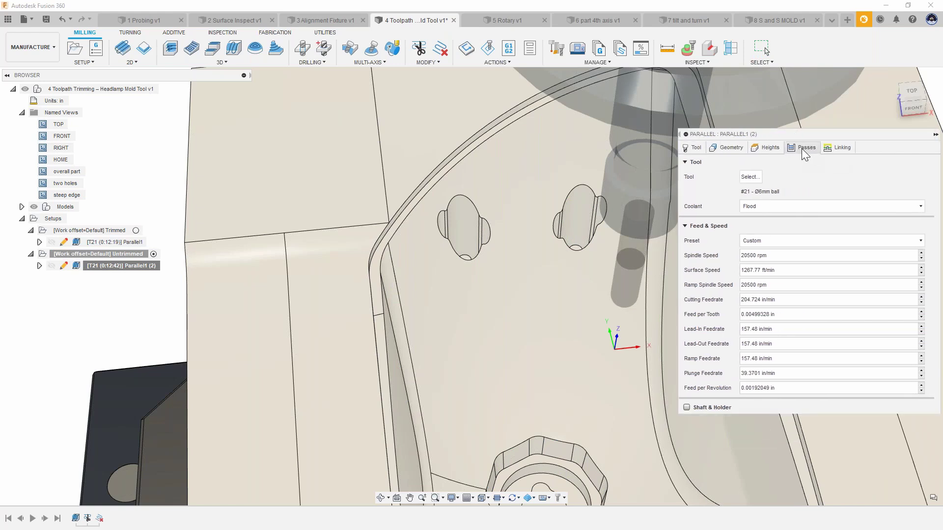
{"action": "left_click_drag", "start_coordinate": [791, 266], "coordinate": [709, 267]}
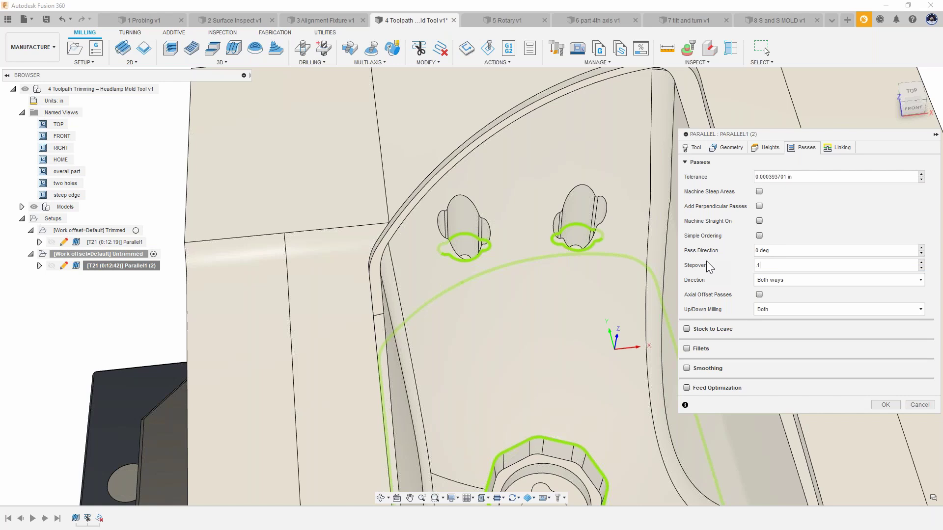
{"action": "type", "text": ".1"}
{"action": "key", "text": "Return"}
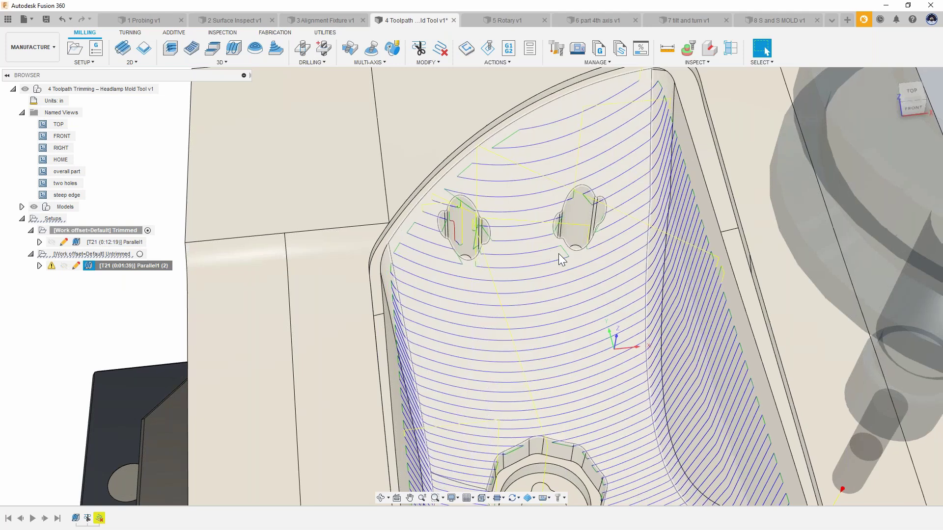
Redisplay the Parallel1 (2) toolpath and remove its pass deletion and trim modifications from the timeline
{"action": "middle_click_drag", "start_coordinate": [558, 253], "coordinate": [467, 139], "text": "shift"}
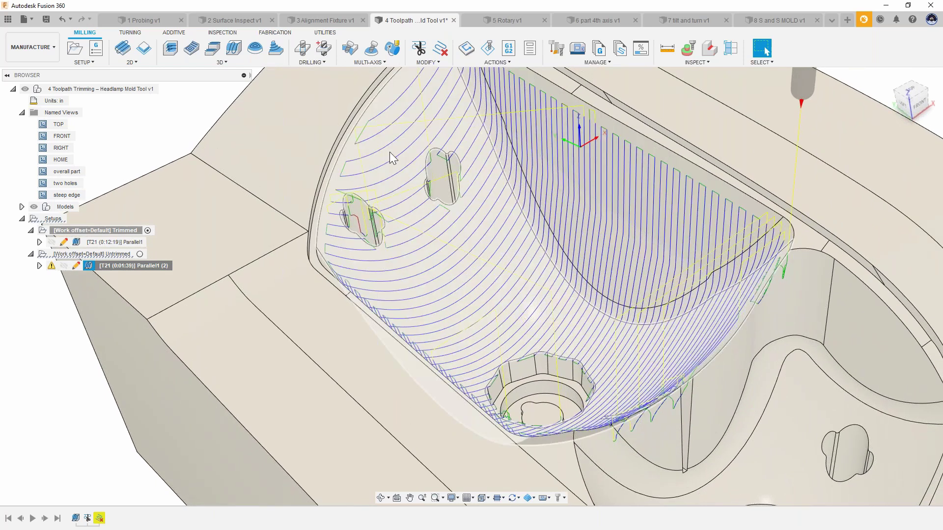
{"action": "middle_click_drag", "start_coordinate": [390, 152], "coordinate": [540, 142], "text": "shift"}
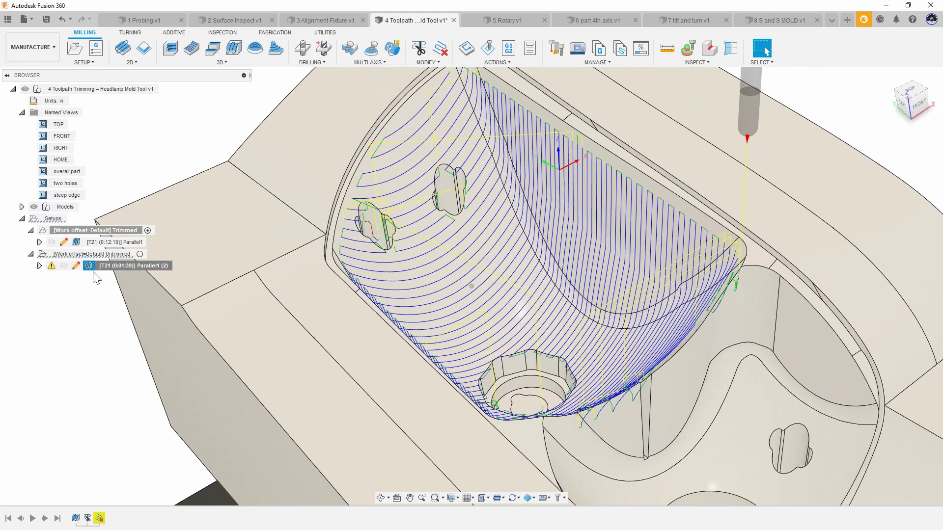
{"action": "left_click", "coordinate": [79, 344]}
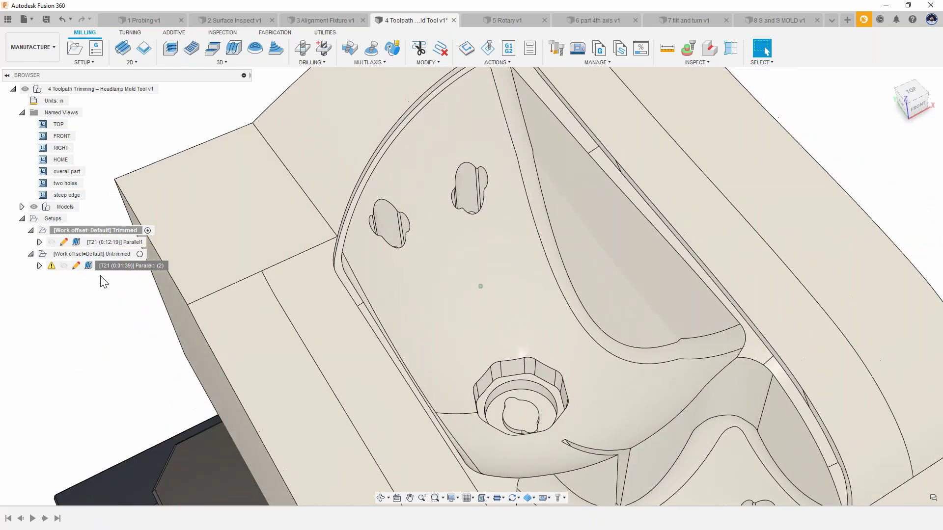
{"action": "left_click", "coordinate": [103, 267]}
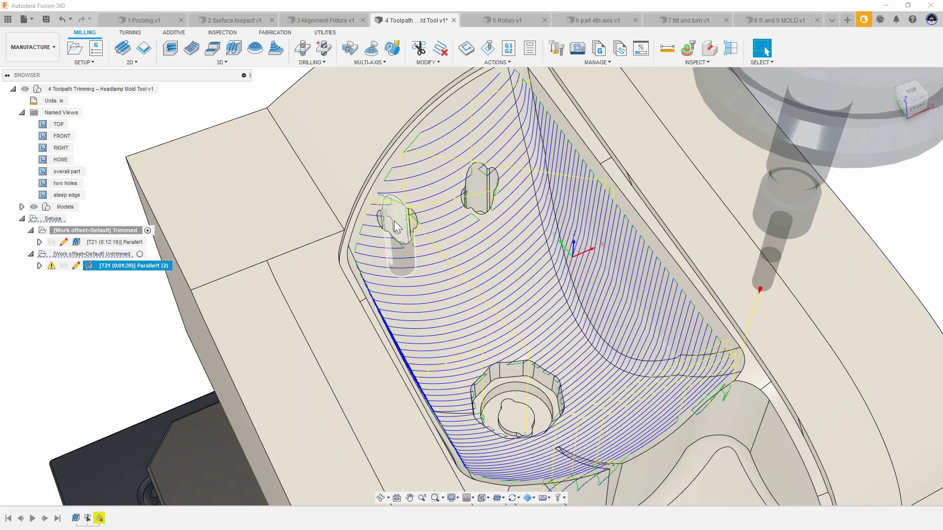
{"action": "right_click", "coordinate": [100, 517]}
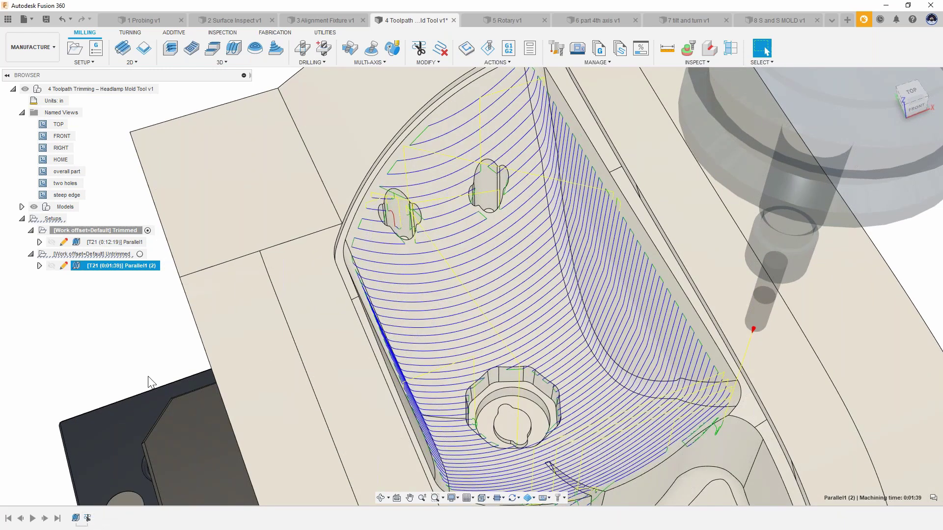
{"action": "key", "text": "ctrl+z"}
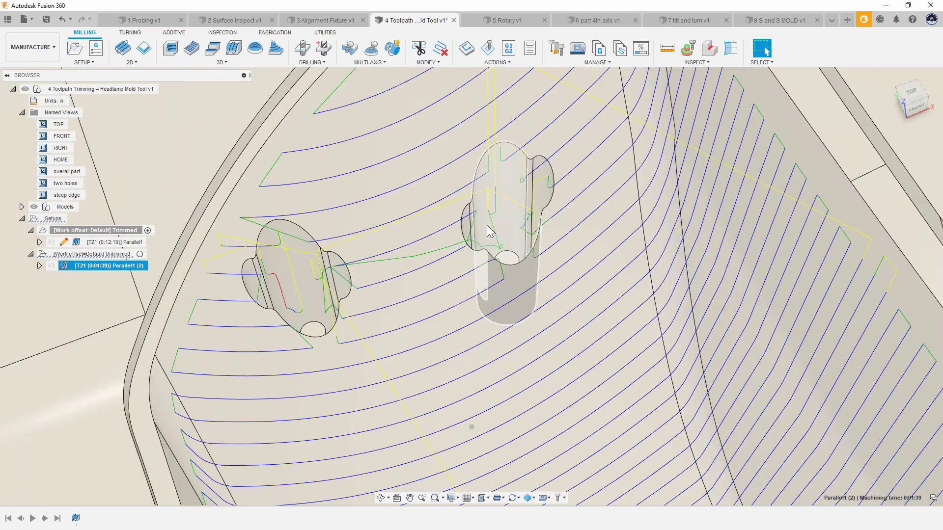
Trim Parallel1 (2) with a five-point polygon across the two-hole end of the cavity, keeping passes outside the boundary, with the note "Trim for mfg"
{"action": "middle_click_drag", "start_coordinate": [487, 225], "coordinate": [528, 211], "text": "shift"}
{"action": "scroll", "coordinate": [482, 272], "scroll_direction": "down", "scroll_amount": 6}
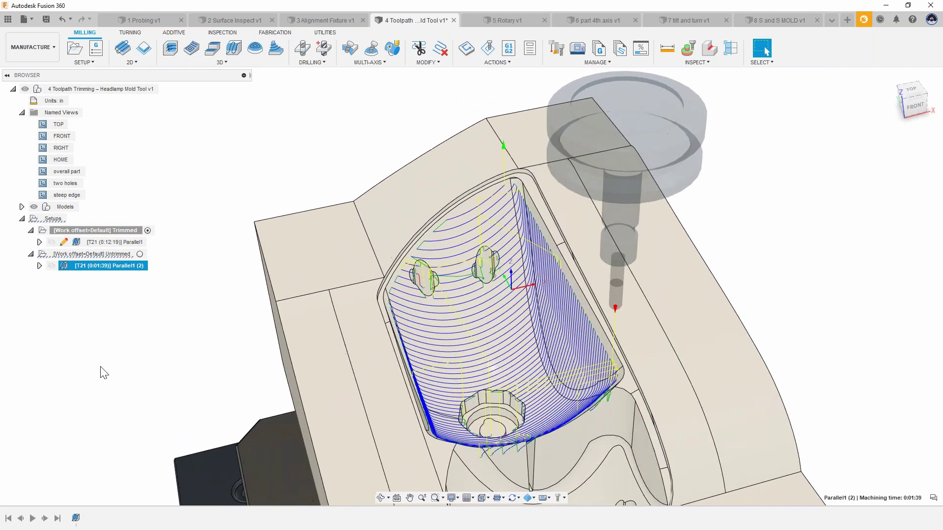
{"action": "scroll", "coordinate": [279, 272], "scroll_direction": "up", "scroll_amount": 4}
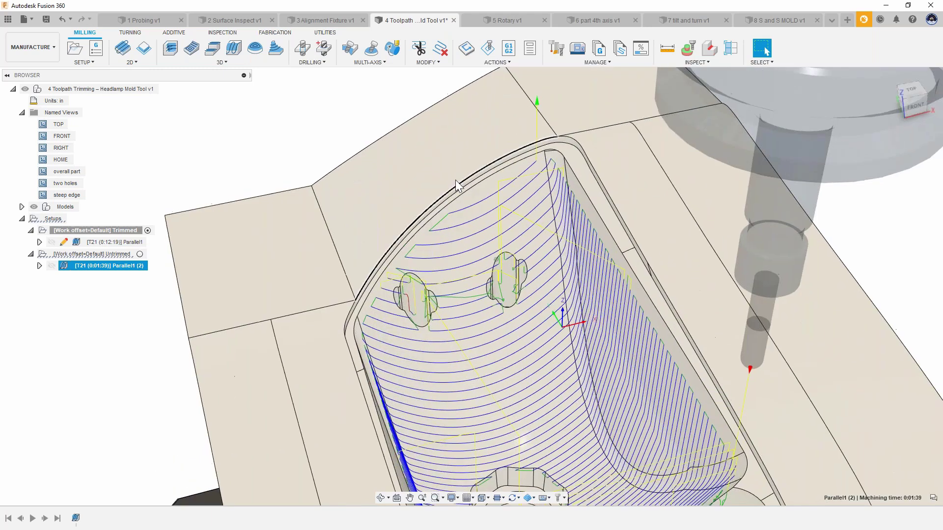
{"action": "scroll", "coordinate": [456, 179], "scroll_direction": "down", "scroll_amount": 1}
{"action": "left_click", "coordinate": [420, 51]}
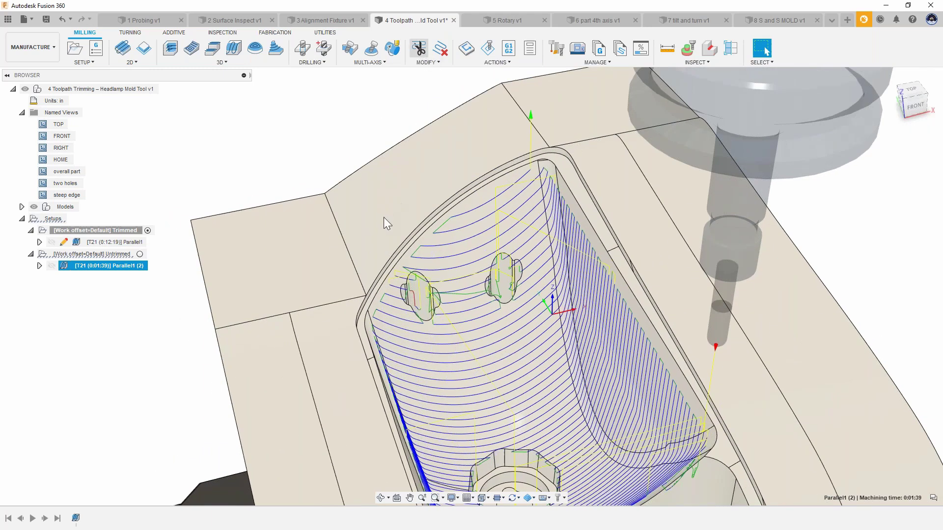
{"action": "left_click", "coordinate": [352, 274]}
{"action": "left_click", "coordinate": [510, 317]}
{"action": "left_click", "coordinate": [634, 217]}
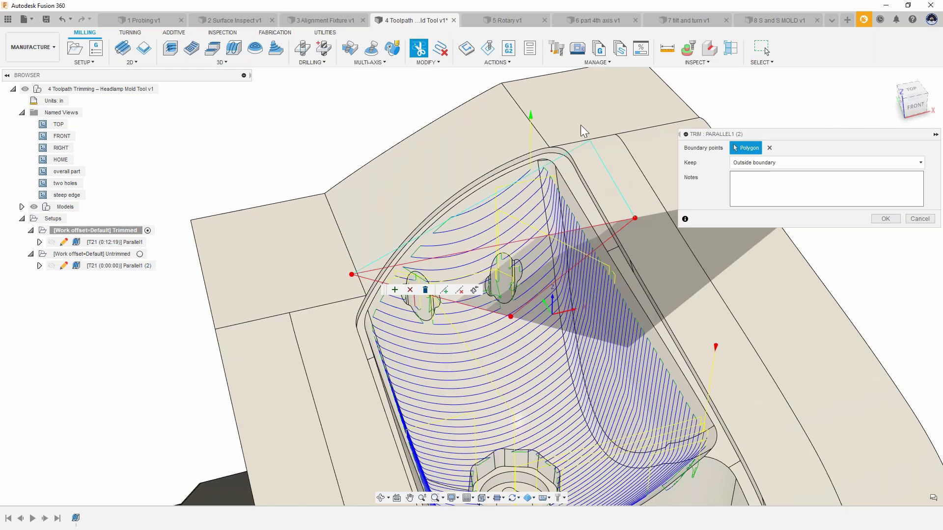
{"action": "left_click", "coordinate": [534, 78]}
{"action": "left_click", "coordinate": [262, 143]}
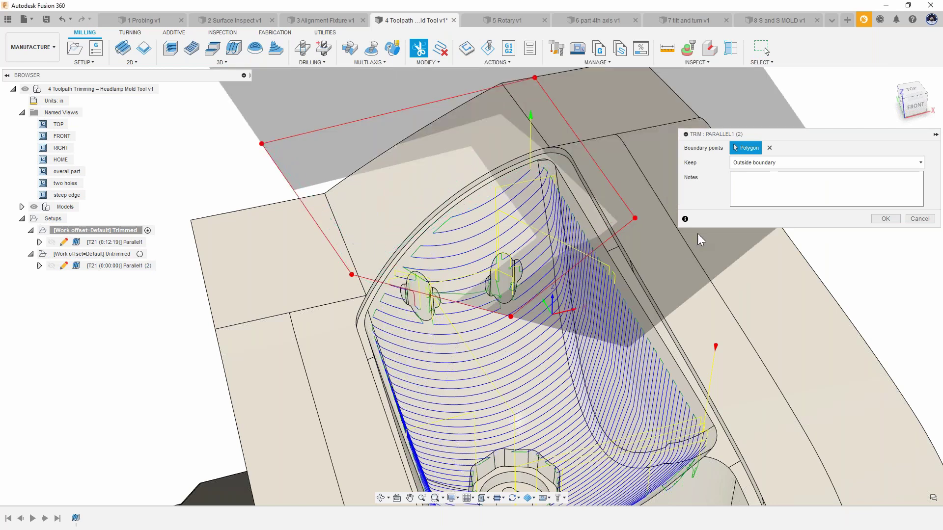
{"action": "left_click", "coordinate": [755, 191]}
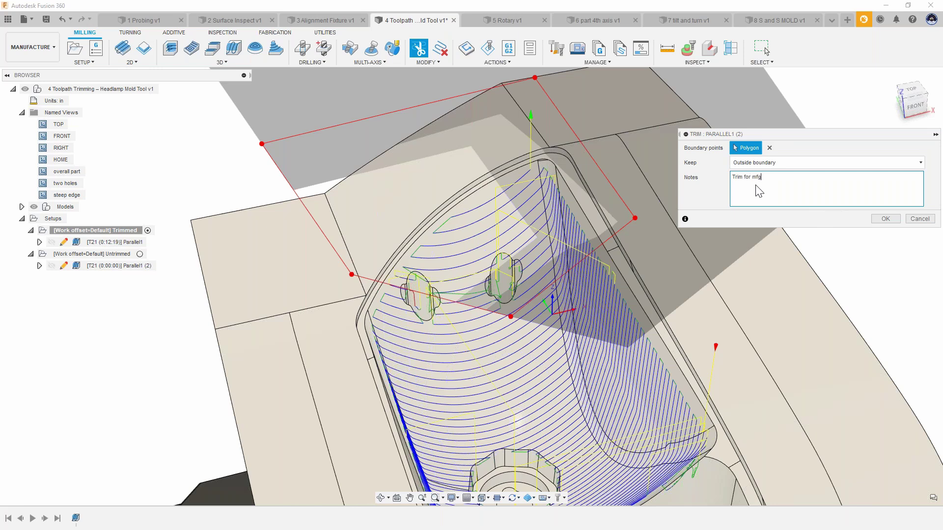
{"action": "left_click", "coordinate": [885, 219]}
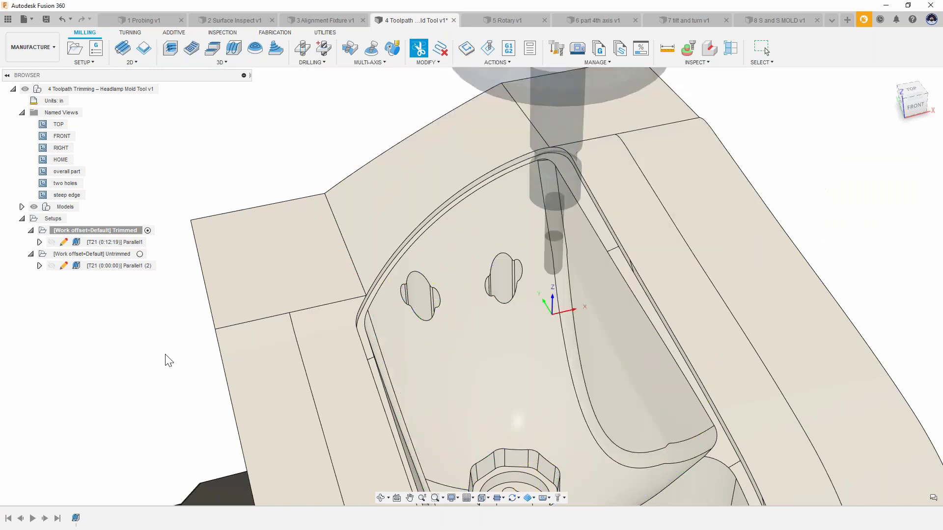
Display the trimmed Parallel1 (2) toolpath and examine its passes in the cavity and its trim entry in the timeline
{"action": "scroll", "coordinate": [162, 324], "scroll_direction": "down", "scroll_amount": 3}
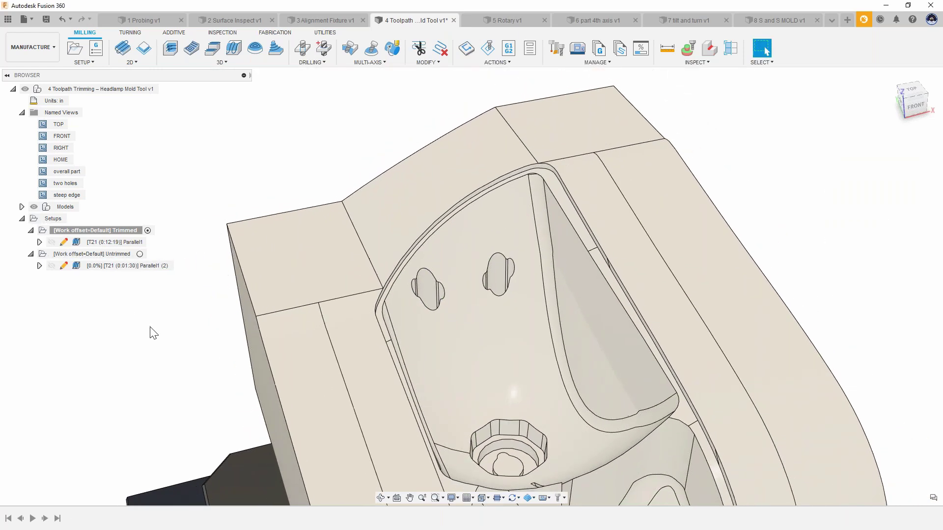
{"action": "left_click", "coordinate": [109, 268]}
{"action": "middle_click_drag", "start_coordinate": [89, 297], "coordinate": [99, 299], "text": "shift"}
{"action": "mouse_move", "coordinate": [88, 519]}
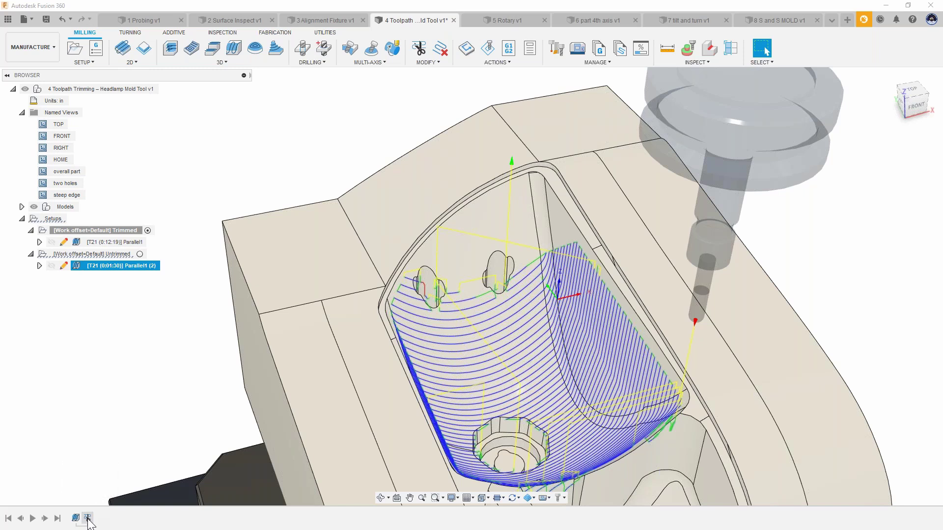
{"action": "middle_click_drag", "start_coordinate": [91, 496], "coordinate": [126, 385], "text": "shift"}
{"action": "middle_click_drag", "start_coordinate": [122, 324], "coordinate": [145, 311], "text": "shift"}
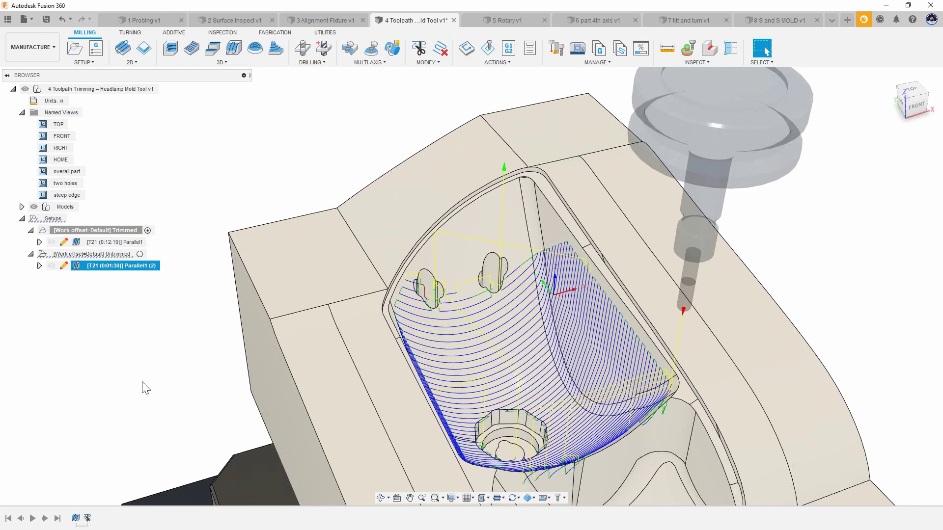
Discard the trim on Parallel1 (2) and edit the operation to use a much finer stepover for its passes
{"action": "double_click", "coordinate": [77, 268]}
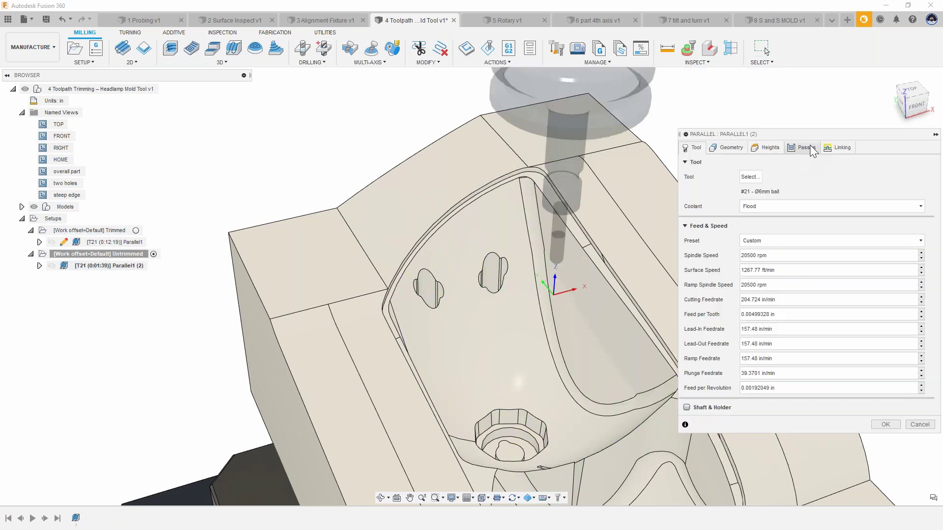
{"action": "left_click", "coordinate": [803, 148]}
{"action": "left_click", "coordinate": [792, 268]}
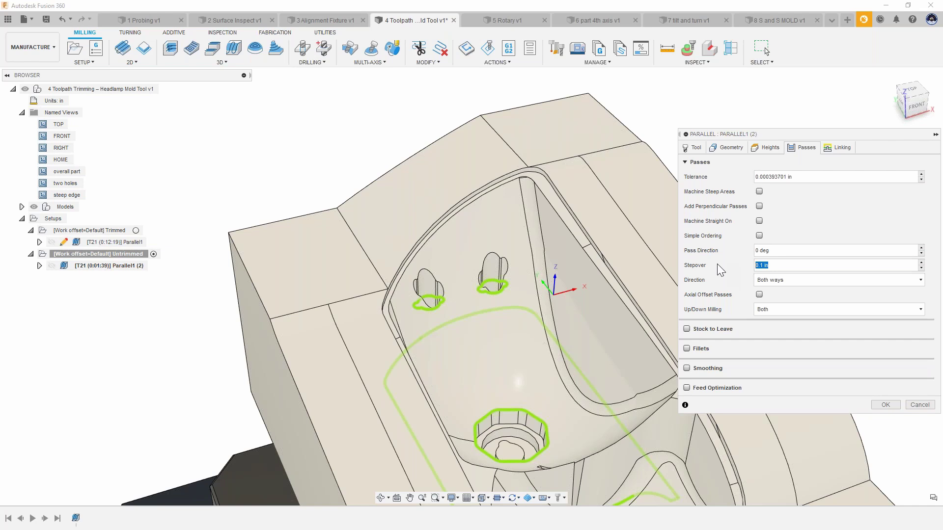
{"action": "key", "text": "BackSpace"}
{"action": "type", "text": ".00"}
{"action": "key", "text": "Return"}
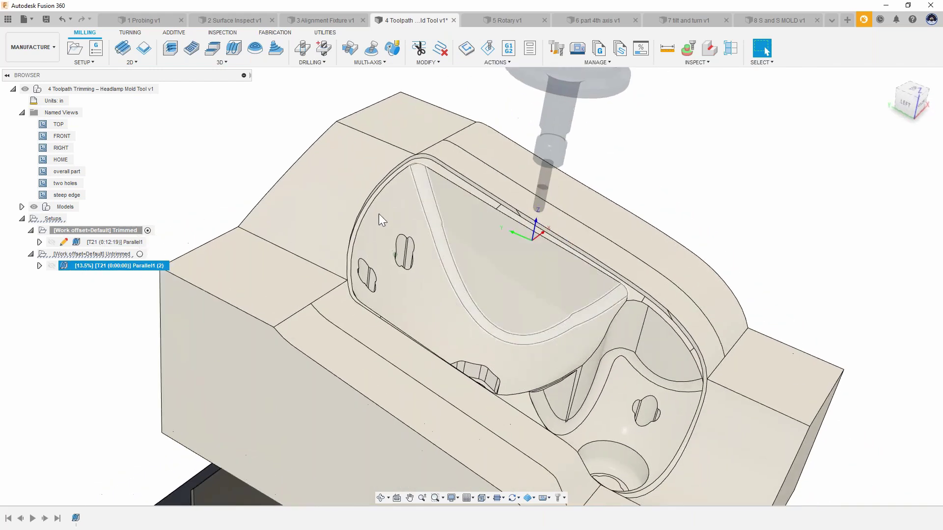
{"action": "left_click", "coordinate": [170, 47]}
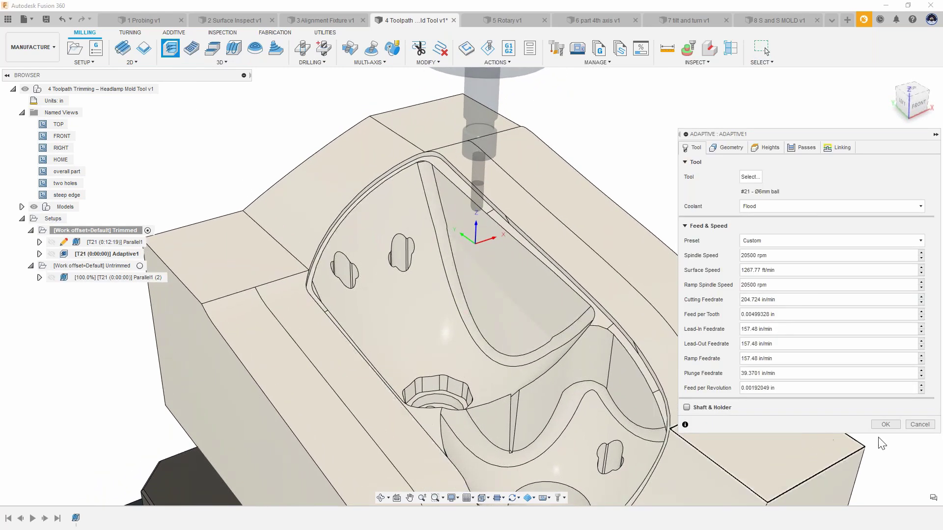
{"action": "left_click", "coordinate": [918, 424]}
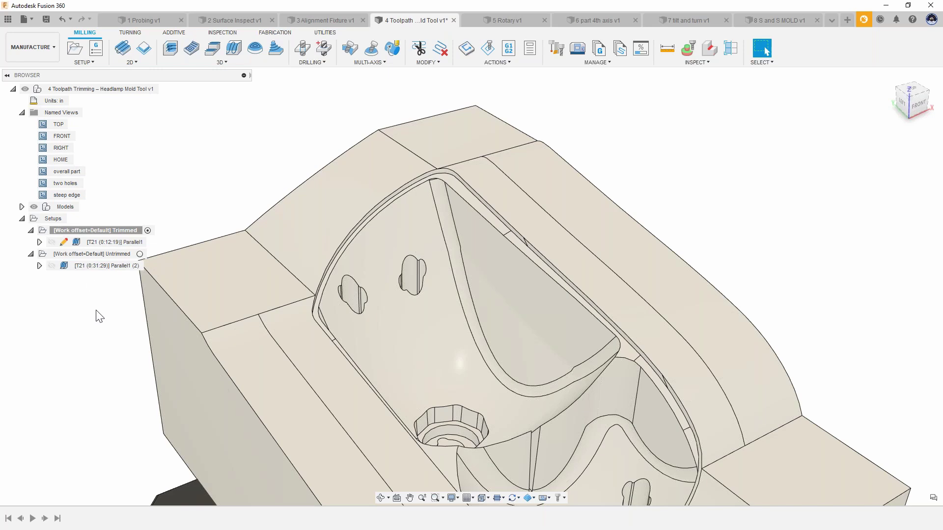
Display the Parallel1 (2) toolpath and examine the fine passes in the cavity and those spilling over its lower edge
{"action": "left_click", "coordinate": [90, 265]}
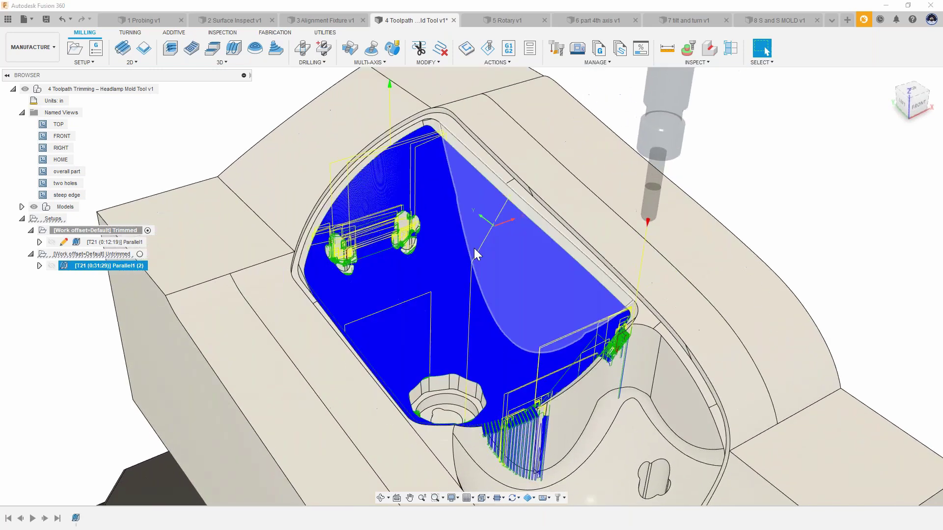
{"action": "scroll", "coordinate": [473, 248], "scroll_direction": "up", "scroll_amount": 8}
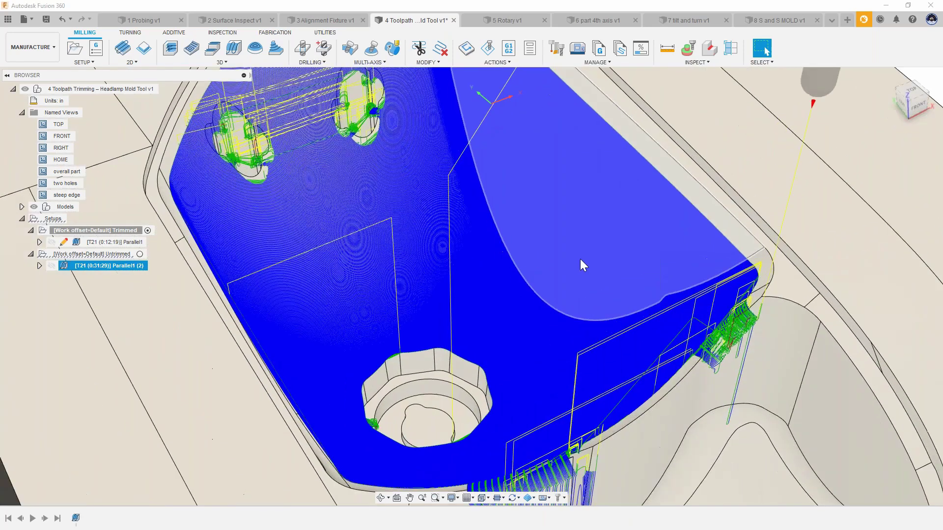
{"action": "scroll", "coordinate": [580, 263], "scroll_direction": "up", "scroll_amount": 6}
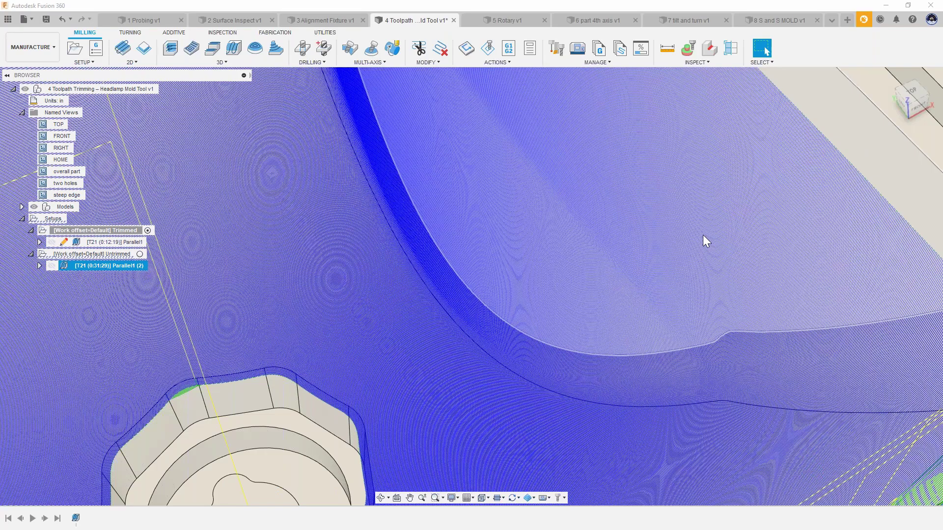
{"action": "scroll", "coordinate": [702, 236], "scroll_direction": "down", "scroll_amount": 10}
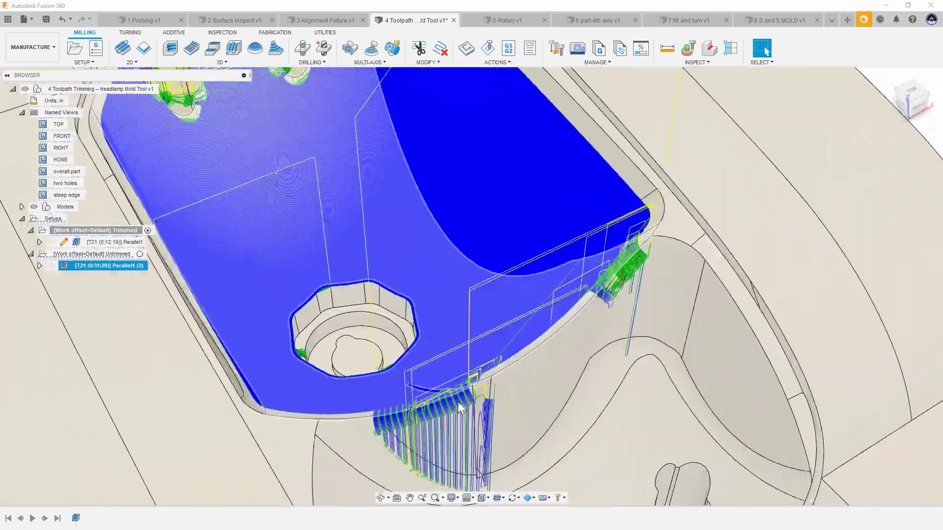
{"action": "middle_click_drag", "start_coordinate": [457, 408], "coordinate": [420, 385], "text": "shift"}
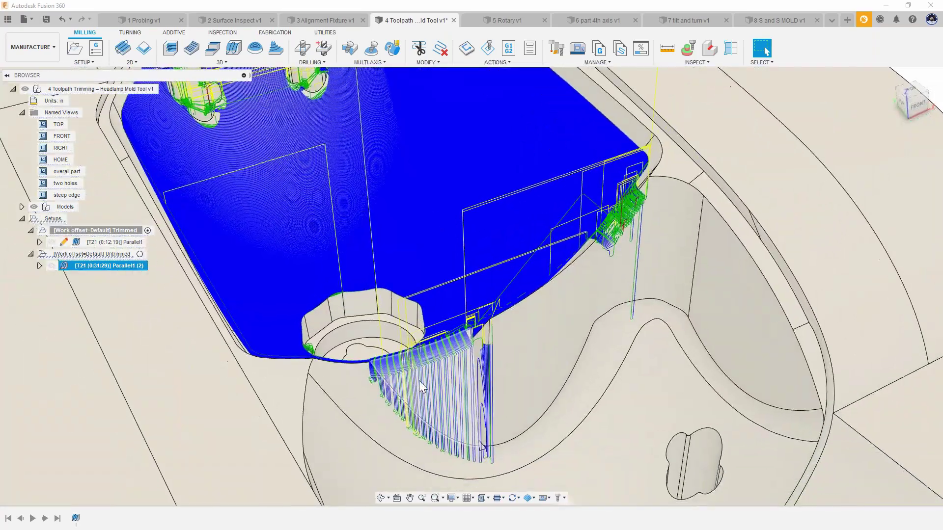
Restore the steep edge named view and delete the stray Parallel1 (2) passes over the edge's left part, selecting whole passes within a window
{"action": "double_click", "coordinate": [59, 195]}
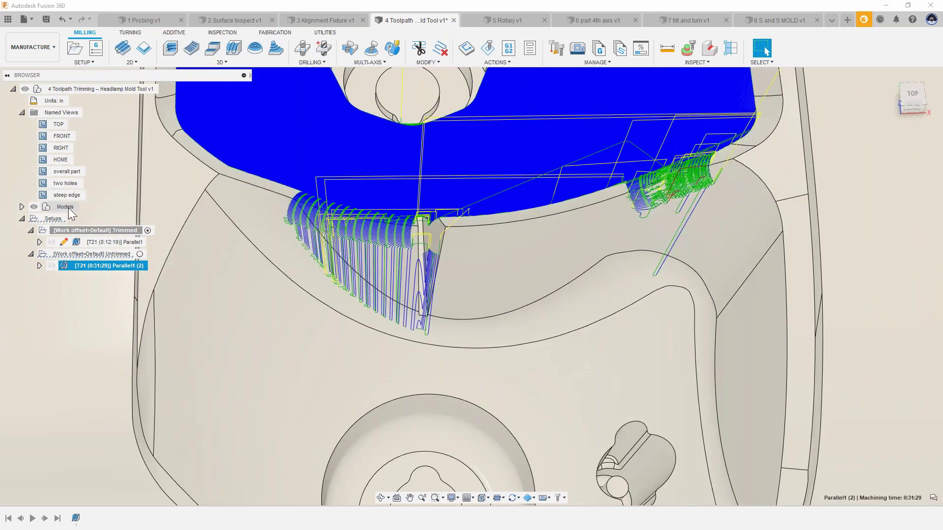
{"action": "scroll", "coordinate": [324, 231], "scroll_direction": "up", "scroll_amount": 3}
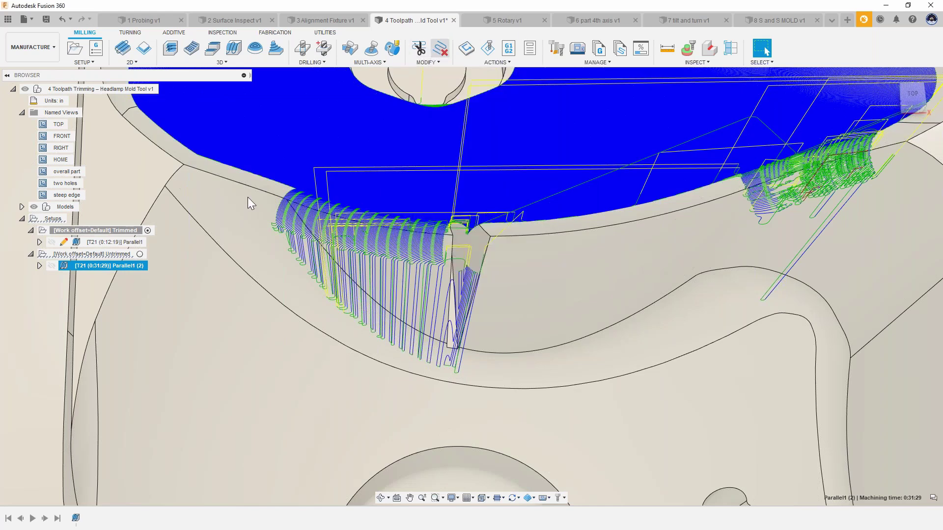
{"action": "left_click_drag", "start_coordinate": [242, 184], "coordinate": [499, 420]}
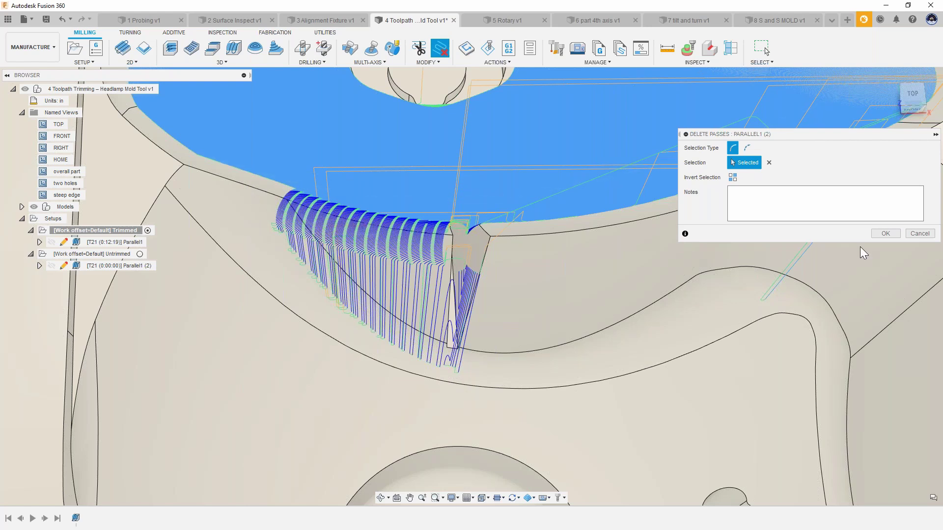
{"action": "left_click", "coordinate": [888, 234]}
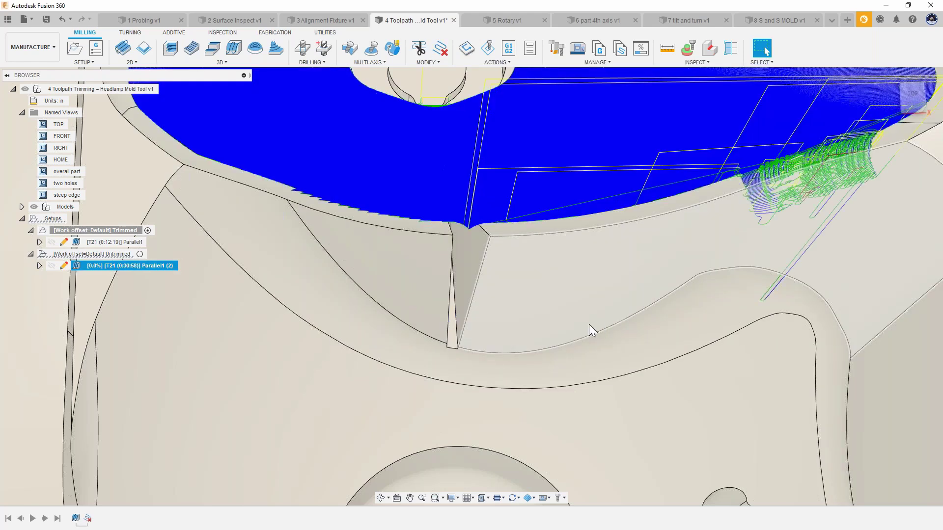
Examine the whole mold at an angle and display the Parallel1 (2) toolpath in the cavity
{"action": "scroll", "coordinate": [538, 243], "scroll_direction": "down", "scroll_amount": 1}
{"action": "scroll", "coordinate": [538, 240], "scroll_direction": "down", "scroll_amount": 3}
{"action": "middle_click_drag", "start_coordinate": [508, 231], "coordinate": [343, 110], "text": "shift"}
{"action": "left_click", "coordinate": [700, 149]}
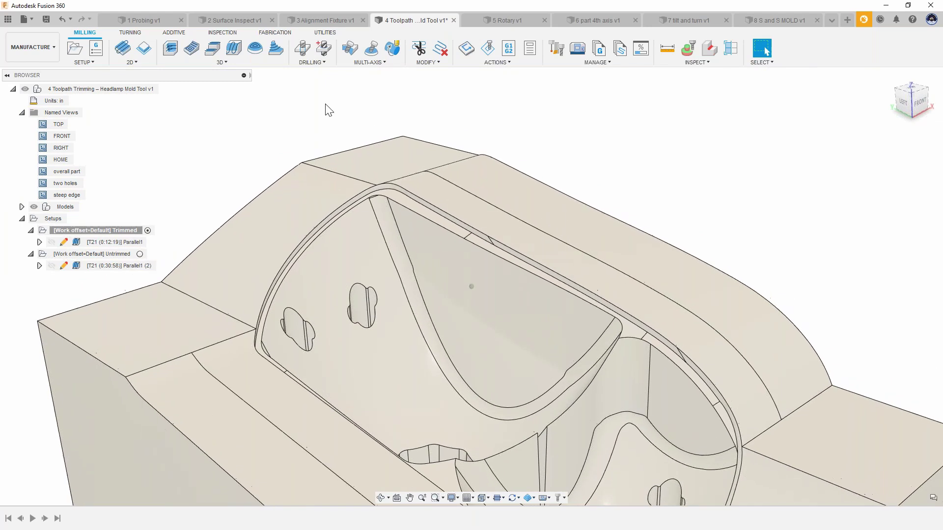
{"action": "middle_click_drag", "start_coordinate": [255, 107], "coordinate": [235, 93], "text": "shift"}
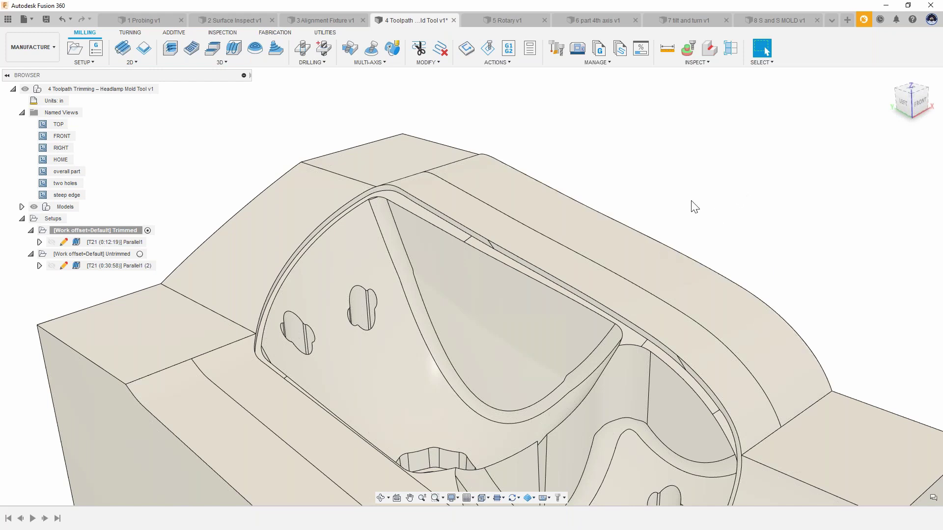
{"action": "middle_click_drag", "start_coordinate": [692, 206], "coordinate": [683, 188]}
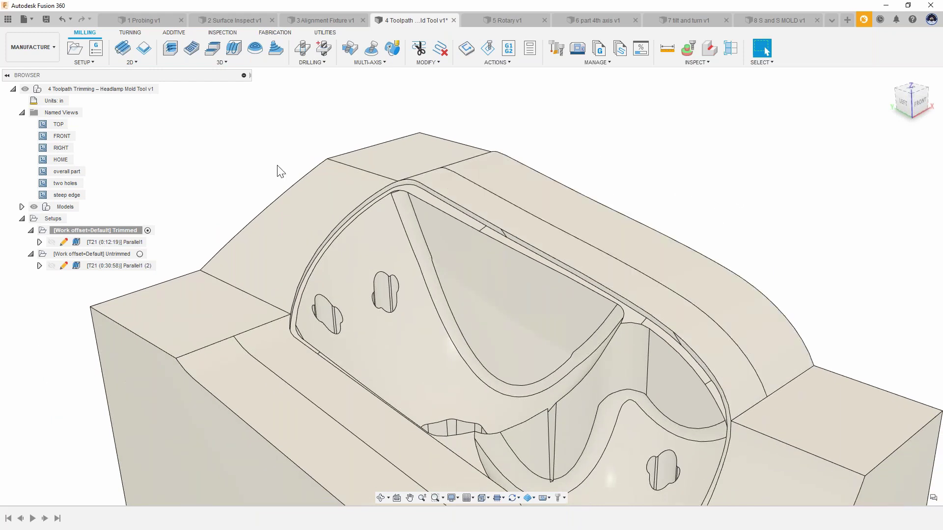
{"action": "middle_click_drag", "start_coordinate": [283, 166], "coordinate": [172, 223], "text": "shift"}
{"action": "left_click", "coordinate": [105, 266]}
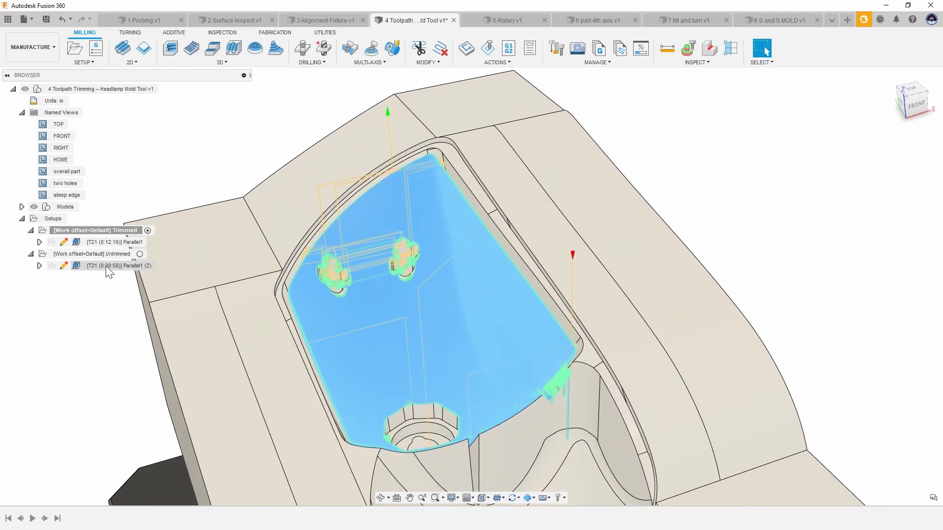
{"action": "left_click", "coordinate": [65, 369]}
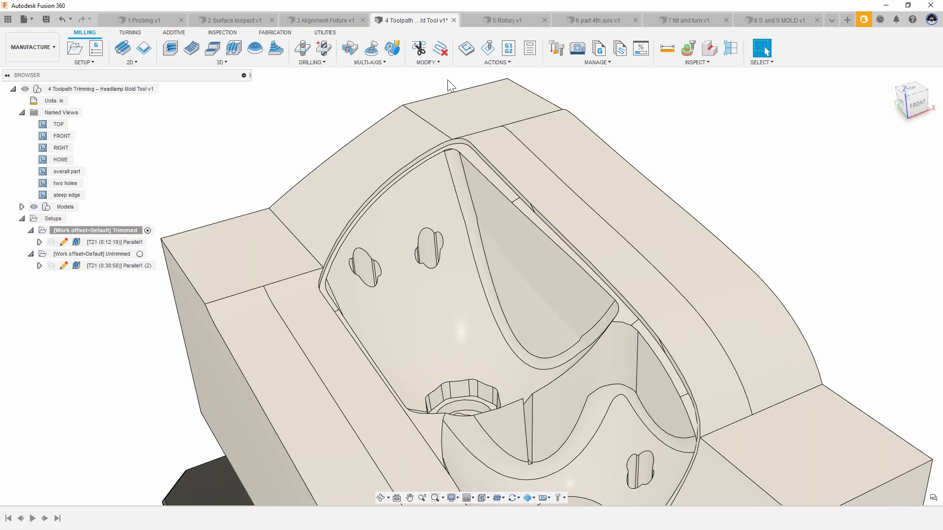
Switch to the 5 Rotary v1 document, start a Rotary milling operation, examine its pass style choices and cancel it
{"action": "left_click", "coordinate": [502, 23]}
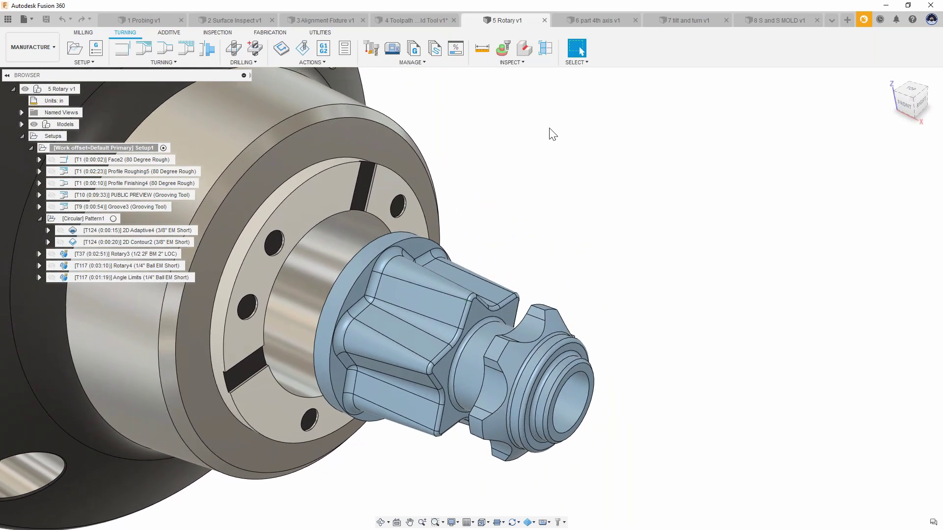
{"action": "left_click", "coordinate": [84, 32]}
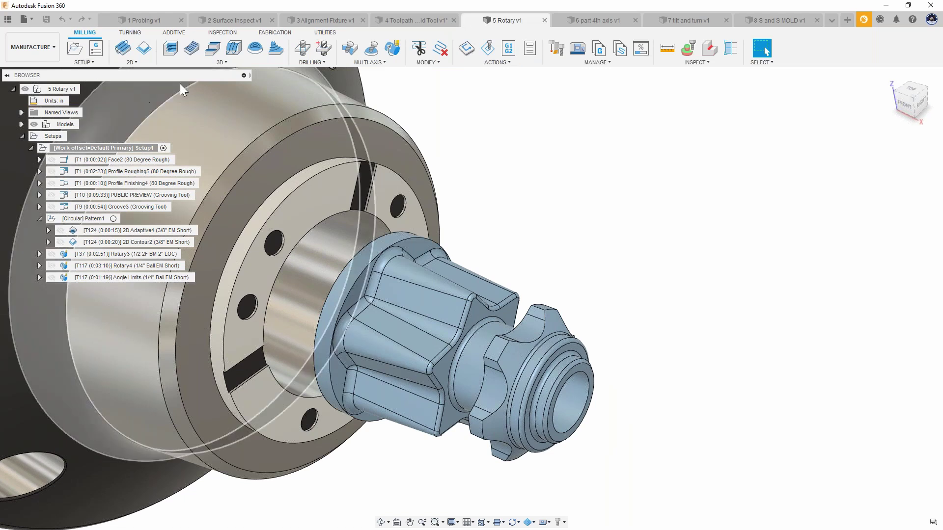
{"action": "left_click", "coordinate": [362, 63]}
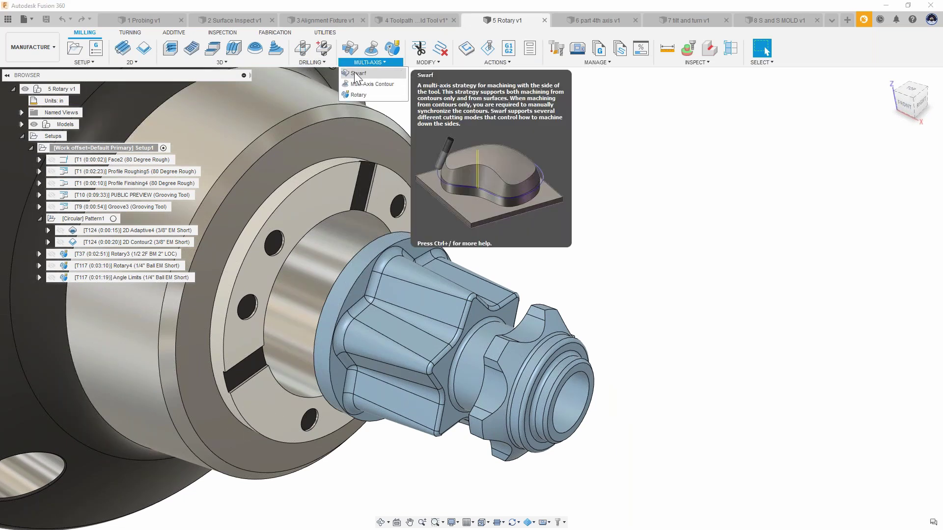
{"action": "left_click", "coordinate": [364, 95]}
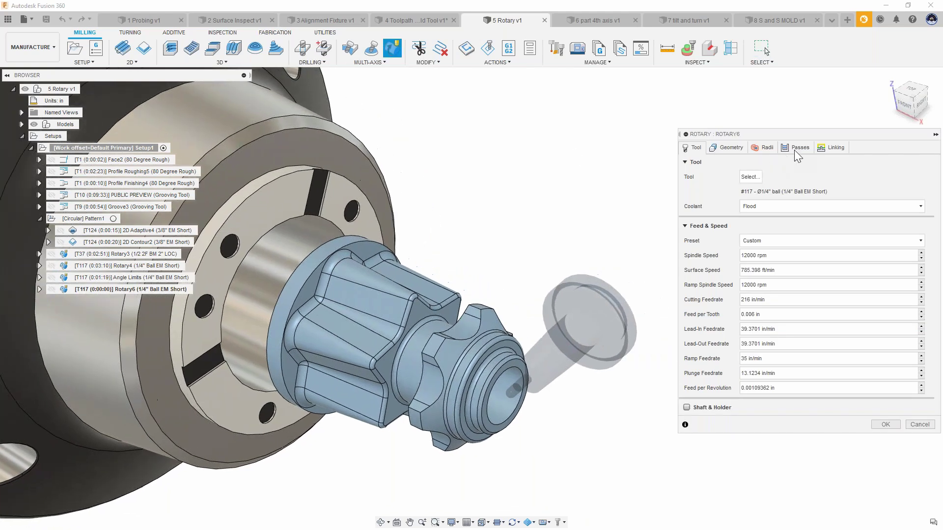
{"action": "left_click", "coordinate": [797, 148]}
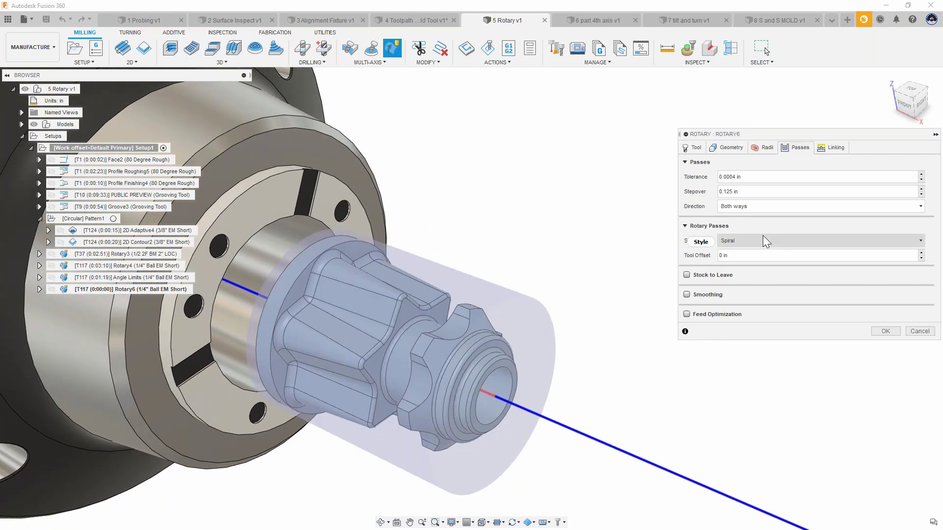
{"action": "mouse_move", "coordinate": [763, 236]}
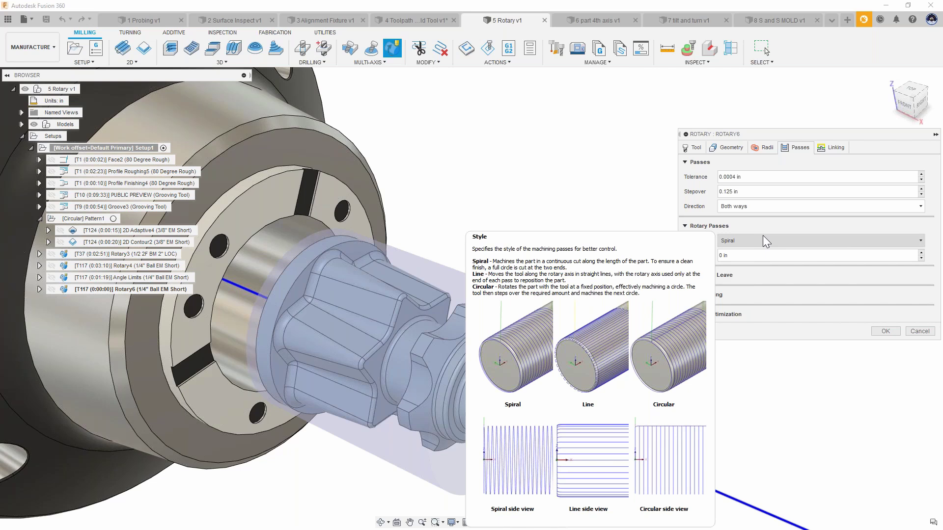
{"action": "left_click", "coordinate": [920, 332]}
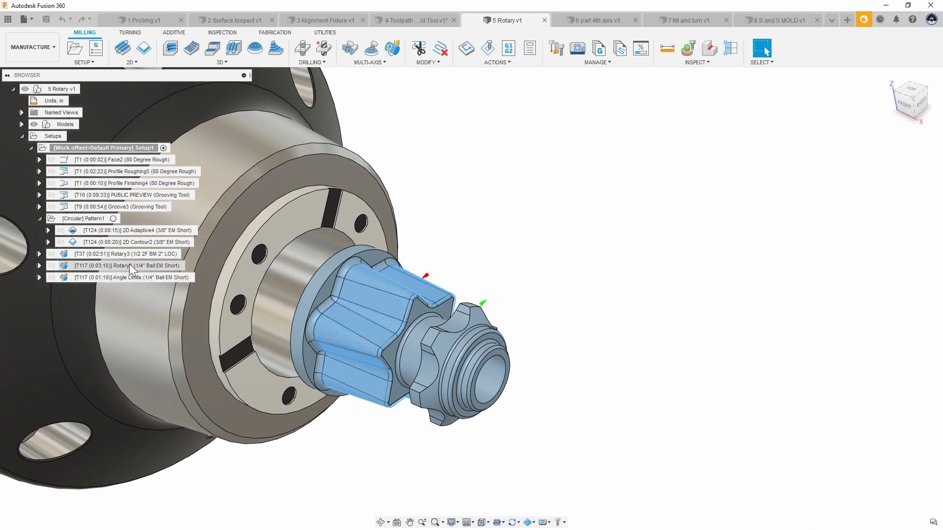
Open a simulation of the Rotary4 operation with the toolpath mode set to Tail, the stock hidden and the viewpoint set to Tool
{"action": "left_click", "coordinate": [129, 265]}
{"action": "right_click", "coordinate": [130, 265]}
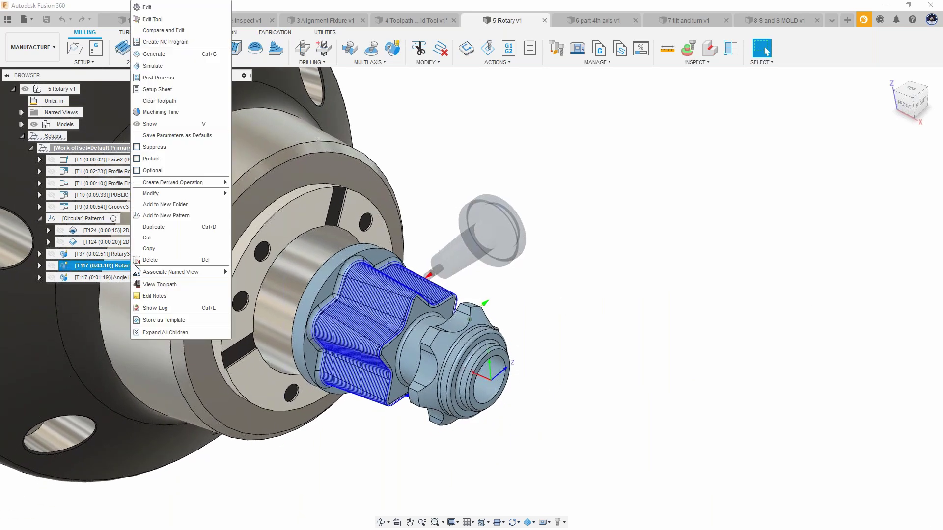
{"action": "left_click", "coordinate": [175, 66]}
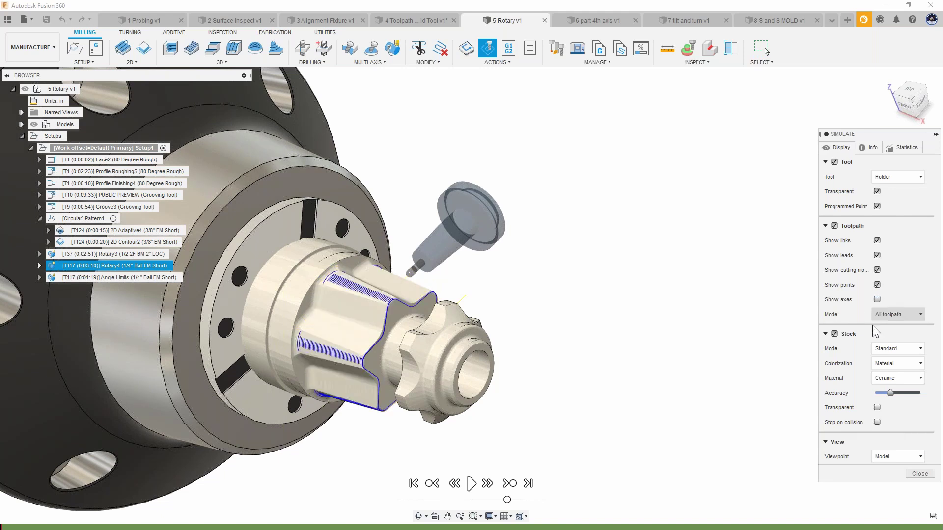
{"action": "left_click", "coordinate": [897, 315]}
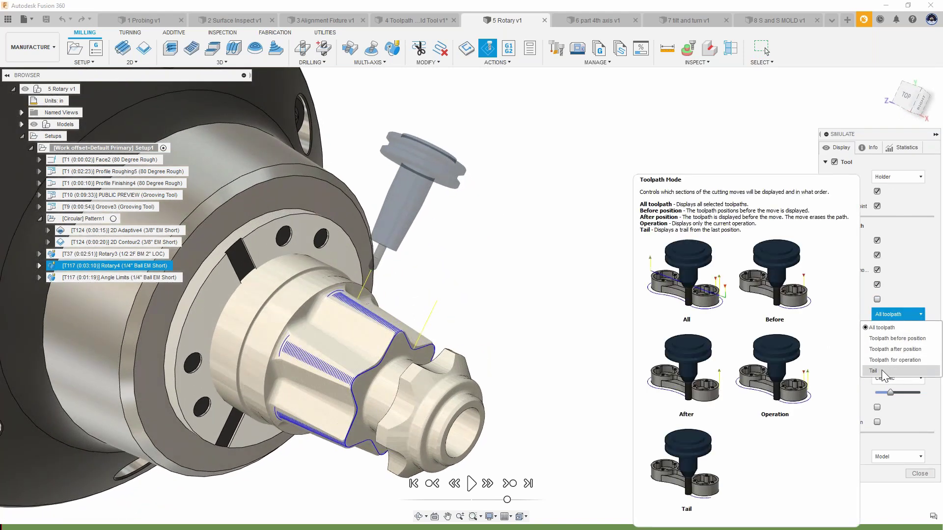
{"action": "left_click", "coordinate": [881, 371]}
{"action": "left_click", "coordinate": [834, 335]}
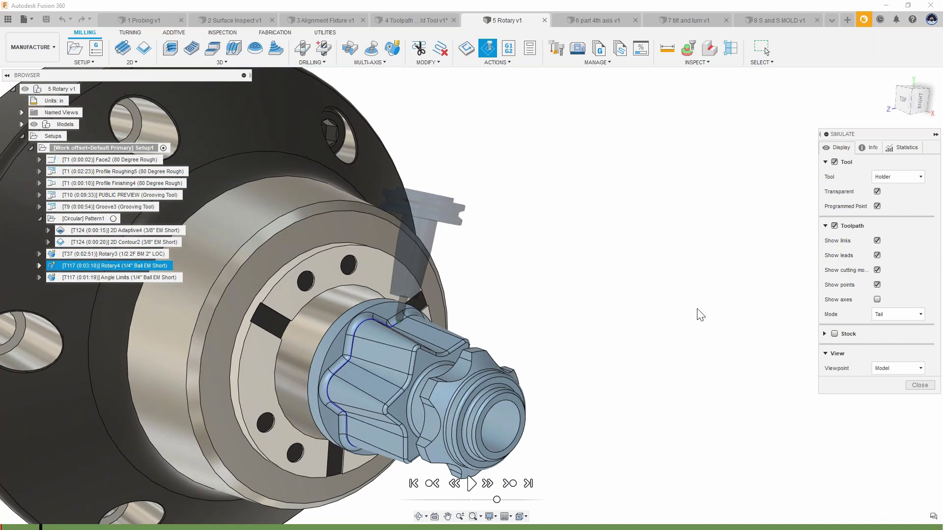
{"action": "left_click", "coordinate": [889, 370]}
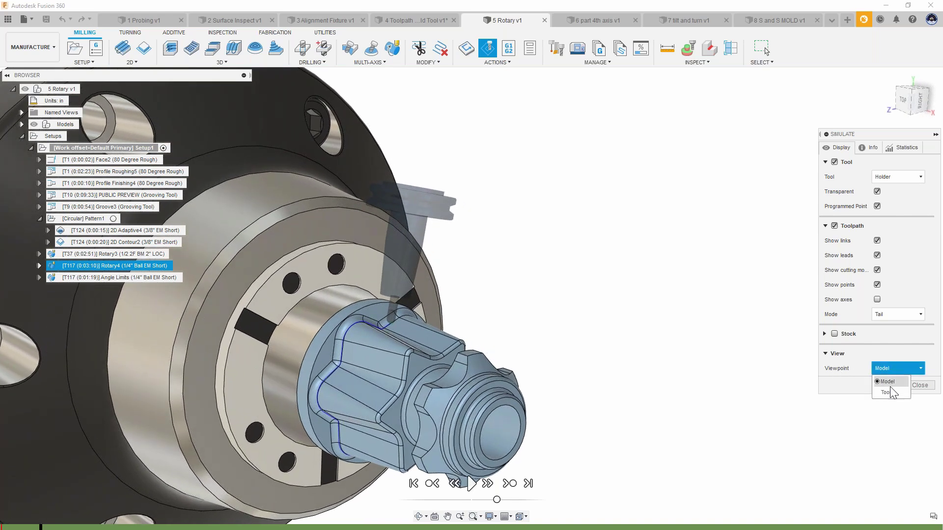
{"action": "left_click", "coordinate": [888, 392]}
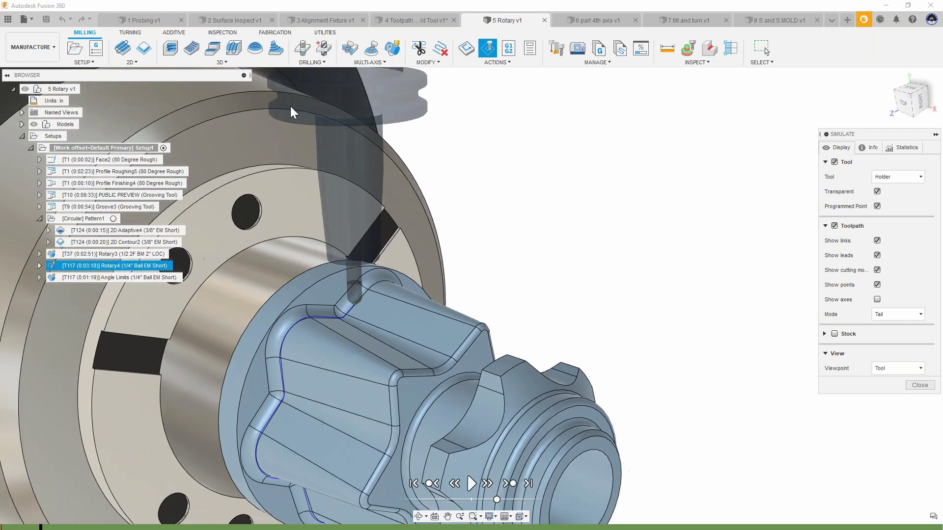
Play the Rotary4 simulation without stock, replay it with the stock shown and exit the simulation
{"action": "left_click", "coordinate": [471, 483]}
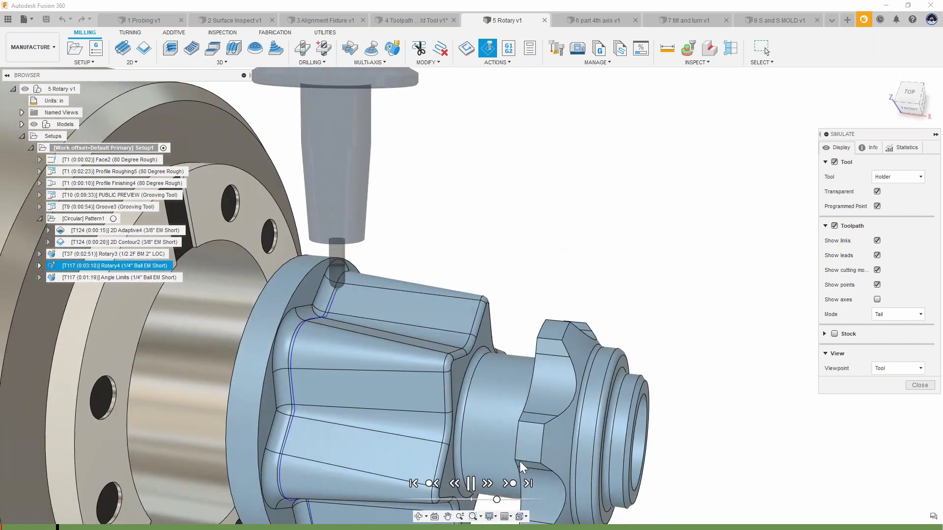
{"action": "left_click", "coordinate": [472, 486]}
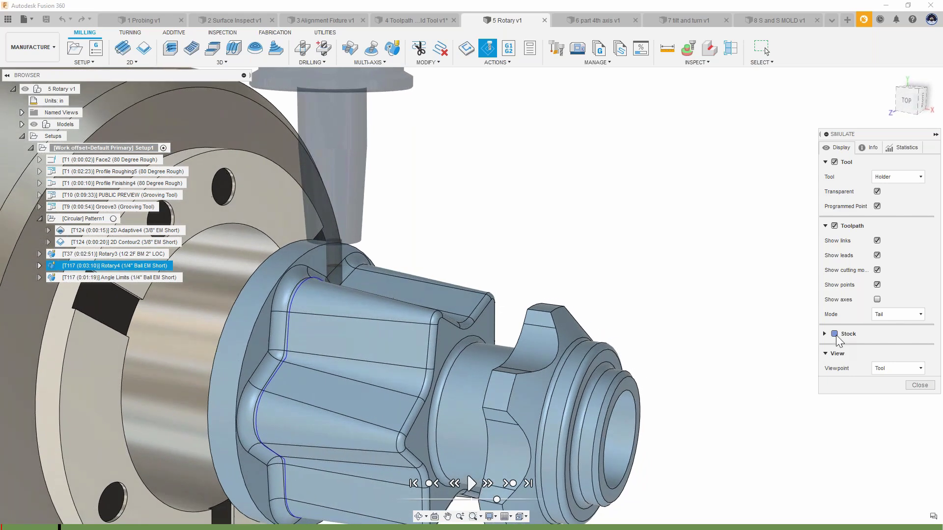
{"action": "left_click", "coordinate": [834, 333]}
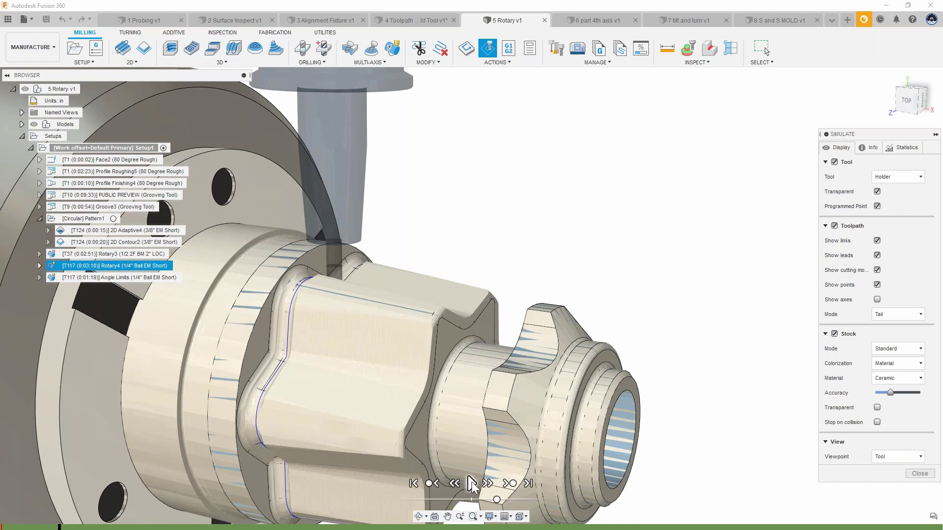
{"action": "left_click", "coordinate": [471, 482]}
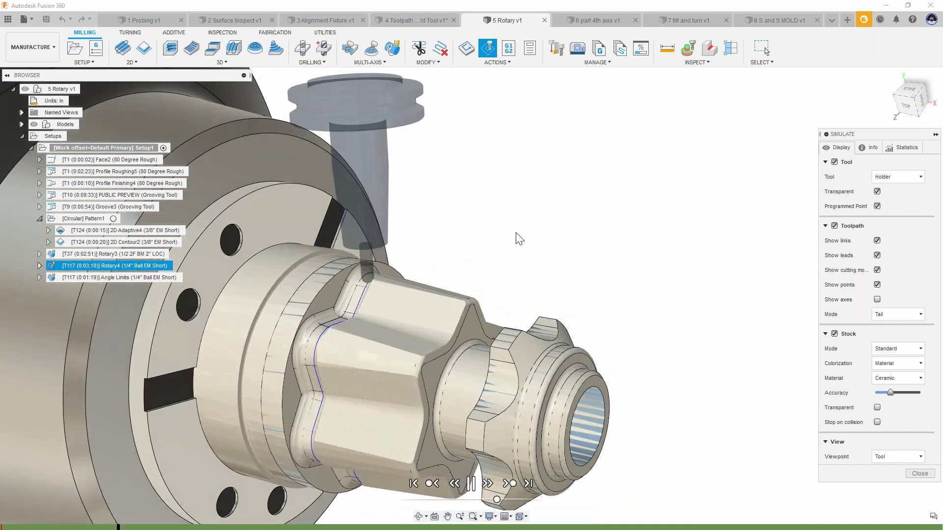
{"action": "key", "text": "Escape"}
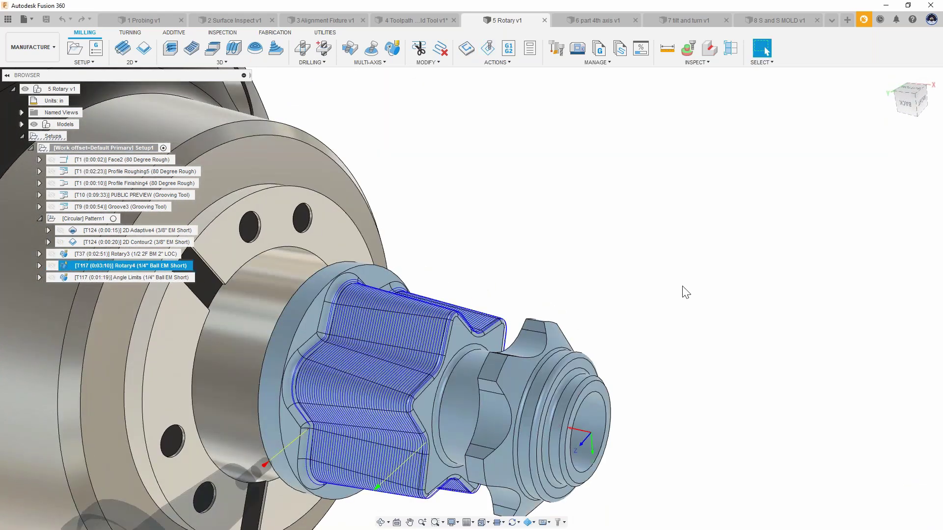
Open the Angle Limits rotary operation for editing and examine its geometry's angular limits from the right side and at an angle
{"action": "left_click", "coordinate": [683, 286]}
{"action": "scroll", "coordinate": [454, 366], "scroll_direction": "down", "scroll_amount": 2}
{"action": "middle_click_drag", "start_coordinate": [454, 366], "coordinate": [424, 312], "text": "shift"}
{"action": "scroll", "coordinate": [424, 311], "scroll_direction": "down", "scroll_amount": 1}
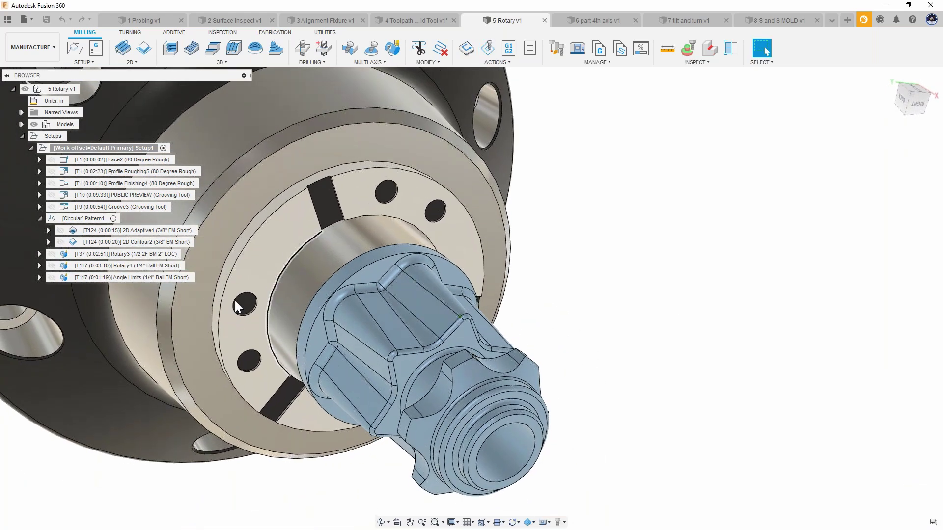
{"action": "left_click", "coordinate": [104, 277]}
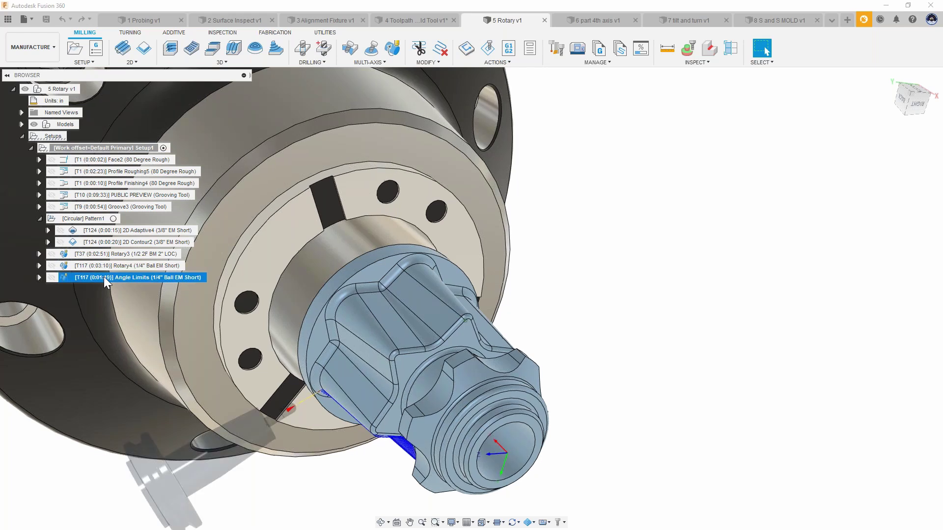
{"action": "double_click", "coordinate": [104, 277]}
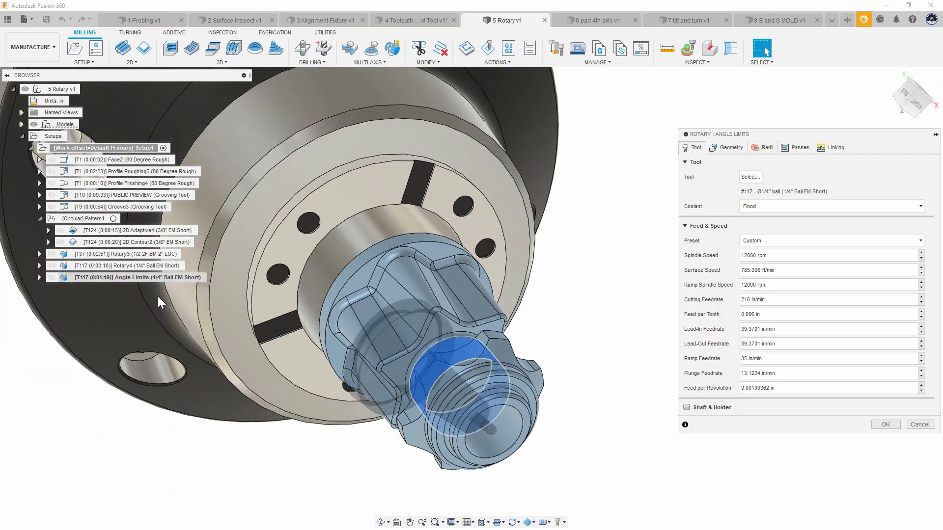
{"action": "left_click", "coordinate": [728, 149]}
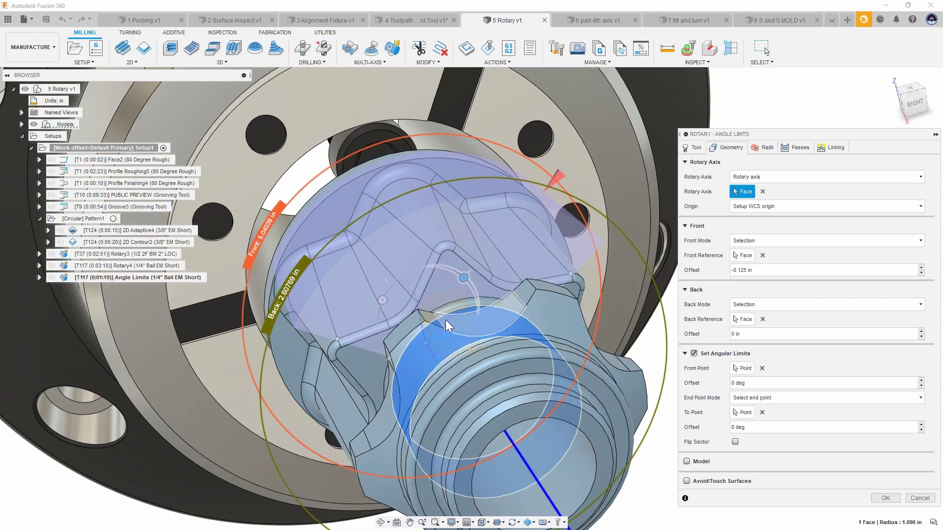
{"action": "left_click", "coordinate": [914, 104]}
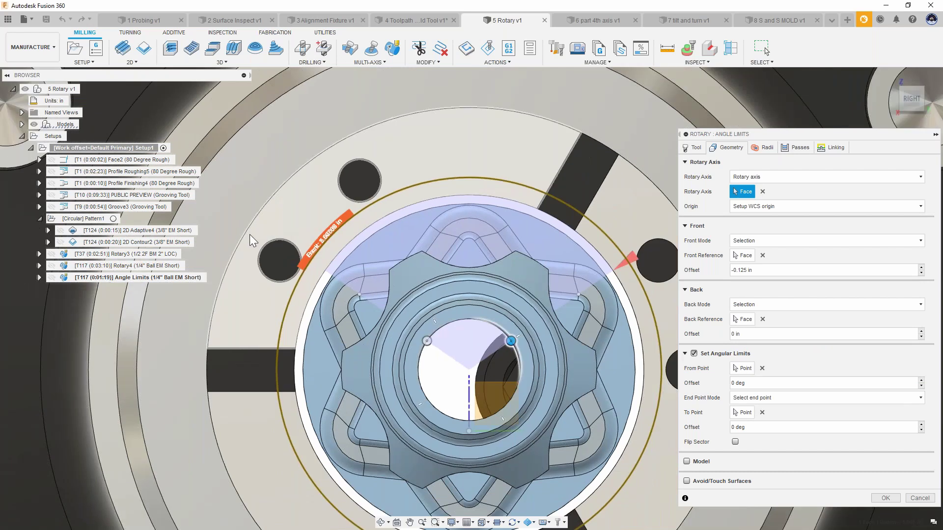
{"action": "scroll", "coordinate": [248, 234], "scroll_direction": "down", "scroll_amount": 2}
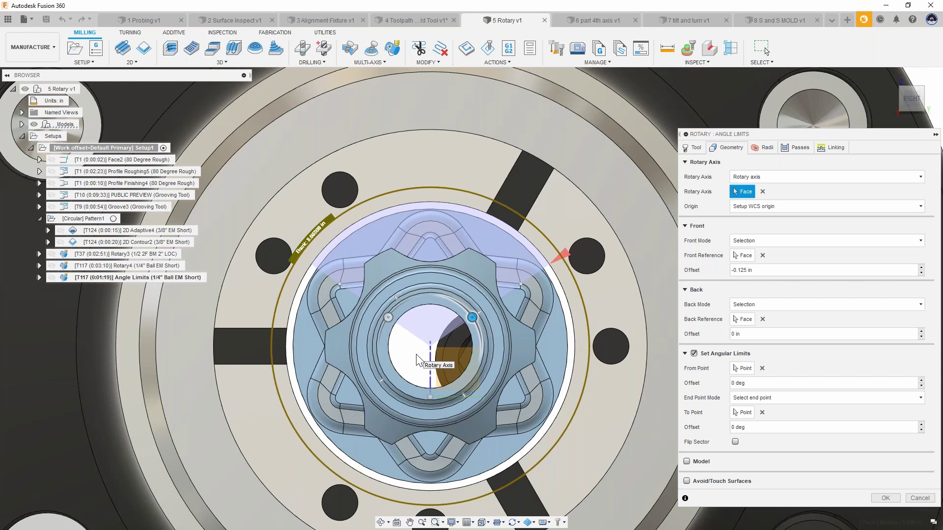
{"action": "middle_click_drag", "start_coordinate": [416, 355], "coordinate": [443, 254], "text": "shift"}
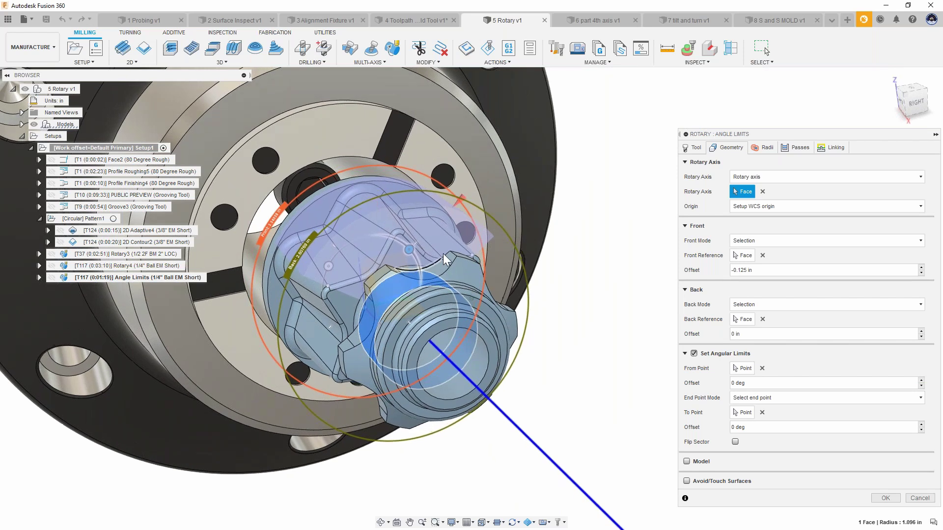
Enable Avoid/Touch Surfaces in the Angle Limits geometry settings to examine its options and close the operation
{"action": "left_click", "coordinate": [686, 481]}
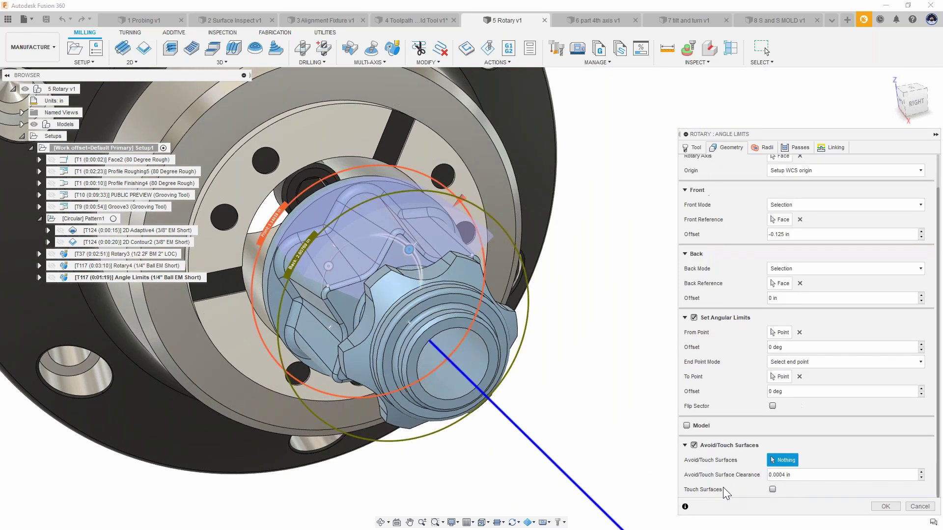
{"action": "middle_click_drag", "start_coordinate": [653, 449], "coordinate": [428, 241], "text": "shift"}
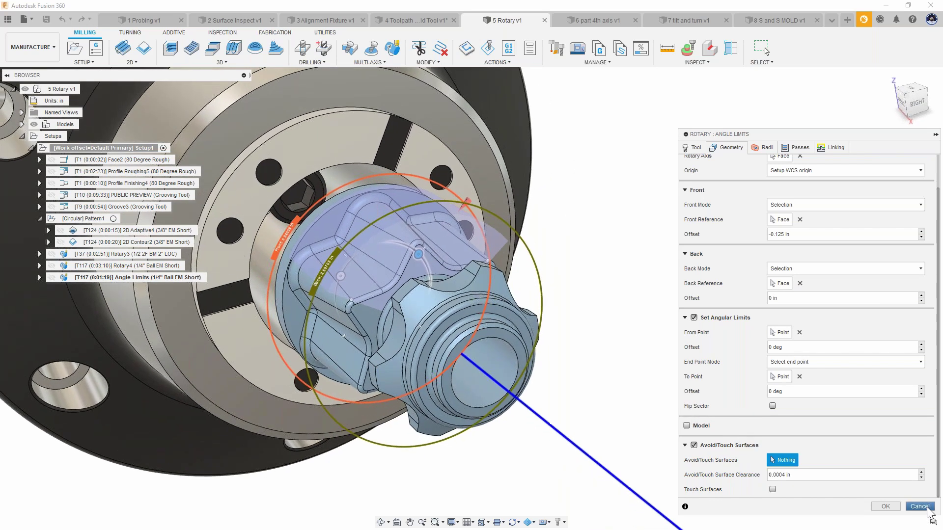
{"action": "left_click", "coordinate": [885, 507]}
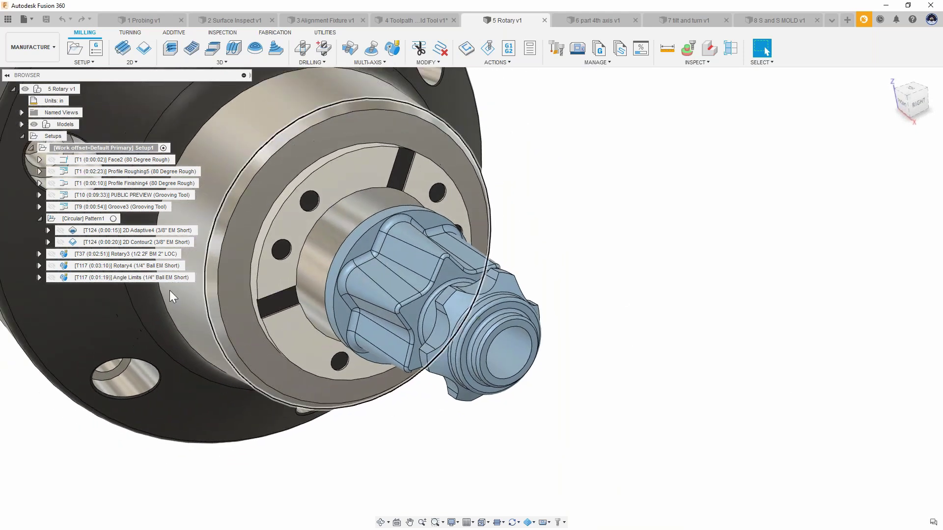
Simulate the Angle Limits operation and play its toolpath on the stock
{"action": "right_click", "coordinate": [105, 279]}
{"action": "left_click", "coordinate": [145, 65]}
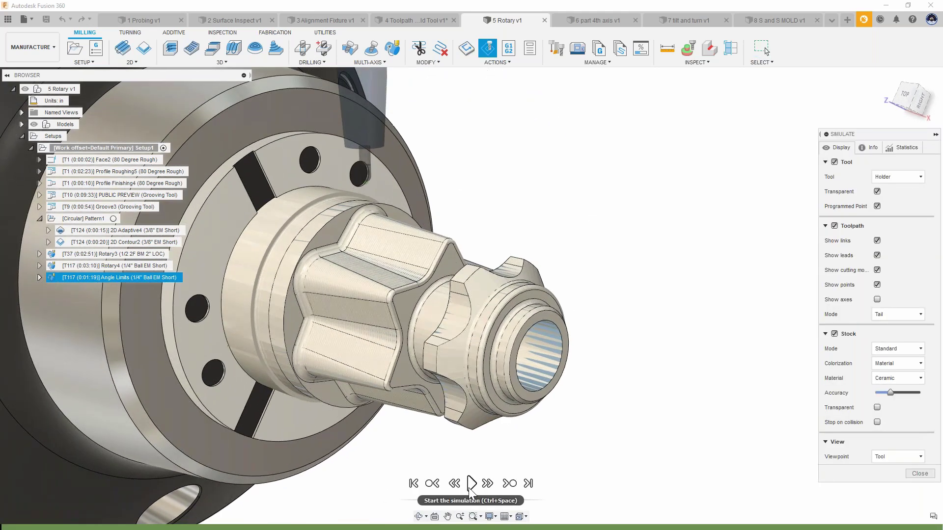
{"action": "left_click", "coordinate": [470, 485]}
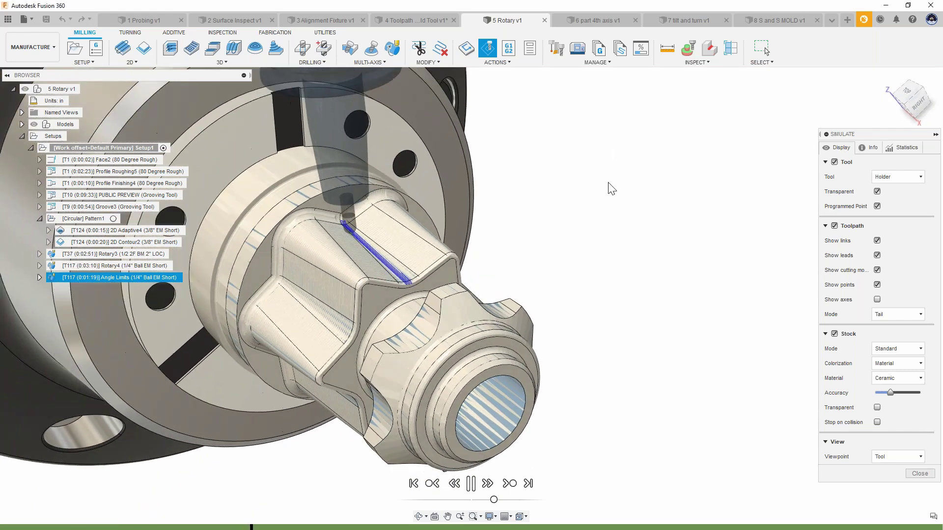
Exit the simulation and switch to the 6 part 4th axis document
{"action": "left_click", "coordinate": [927, 475]}
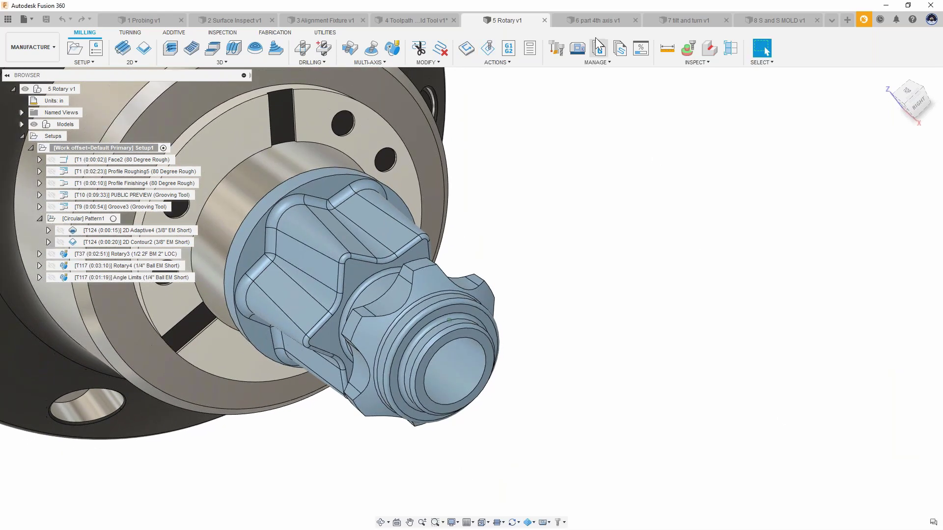
{"action": "left_click", "coordinate": [591, 21]}
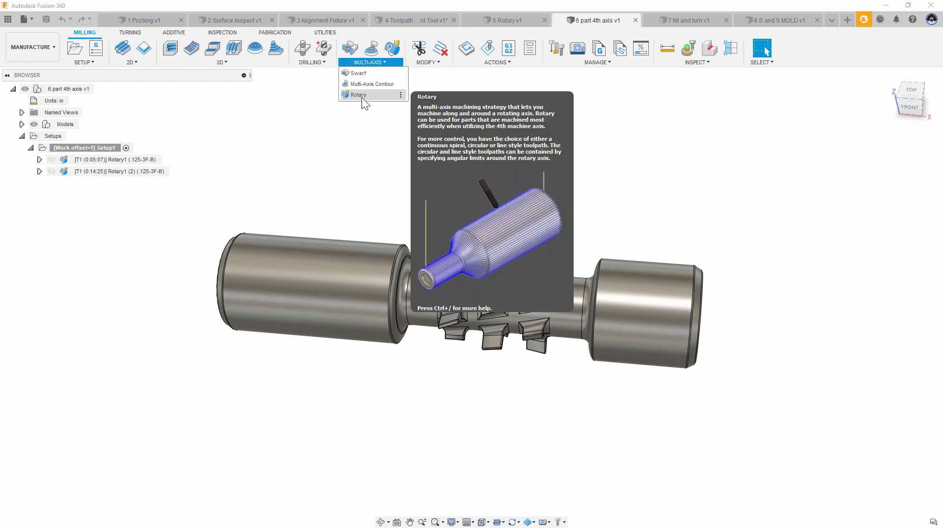
Create a Rotary operation using the 1/4" ball end mill, tool 5 (.25-3F-B), from the ADSK DEMO library
{"action": "left_click", "coordinate": [360, 95]}
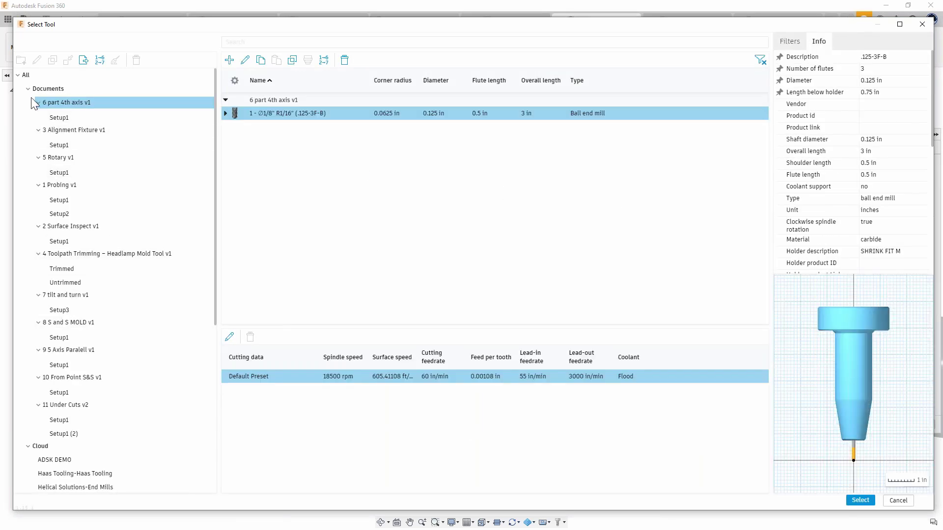
{"action": "left_click", "coordinate": [96, 459]}
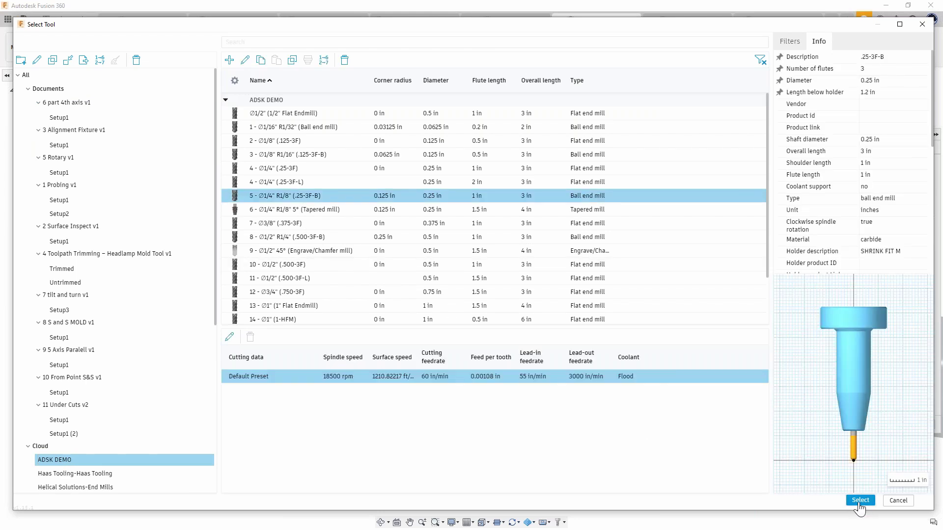
{"action": "middle_click_drag", "start_coordinate": [539, 297], "coordinate": [608, 194], "text": "shift"}
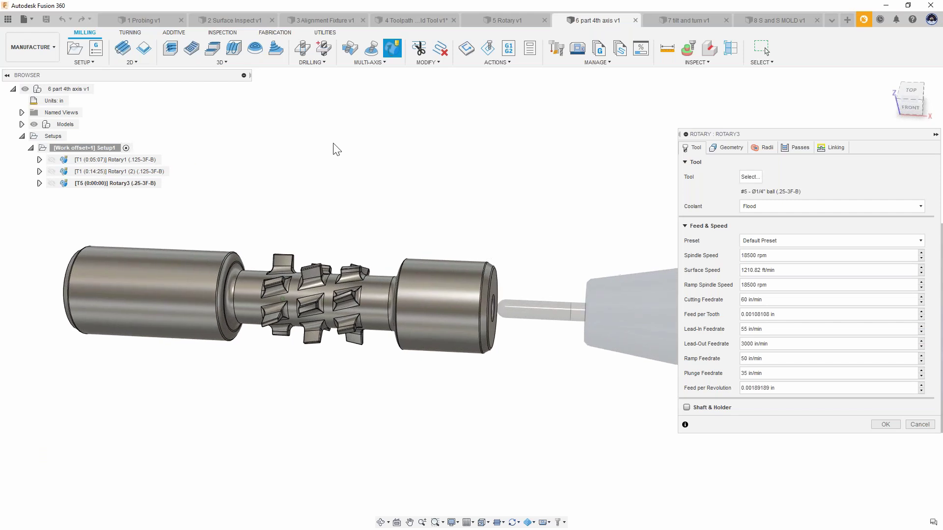
Set the operation's rotary axis to Setup X Axis, then generate the toolpath and examine it along the part
{"action": "left_click", "coordinate": [729, 149]}
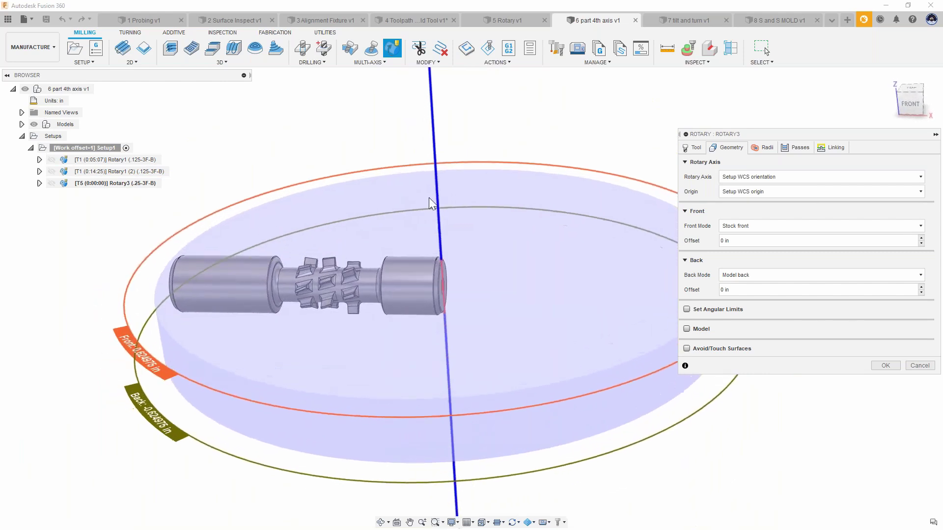
{"action": "left_click", "coordinate": [751, 178]}
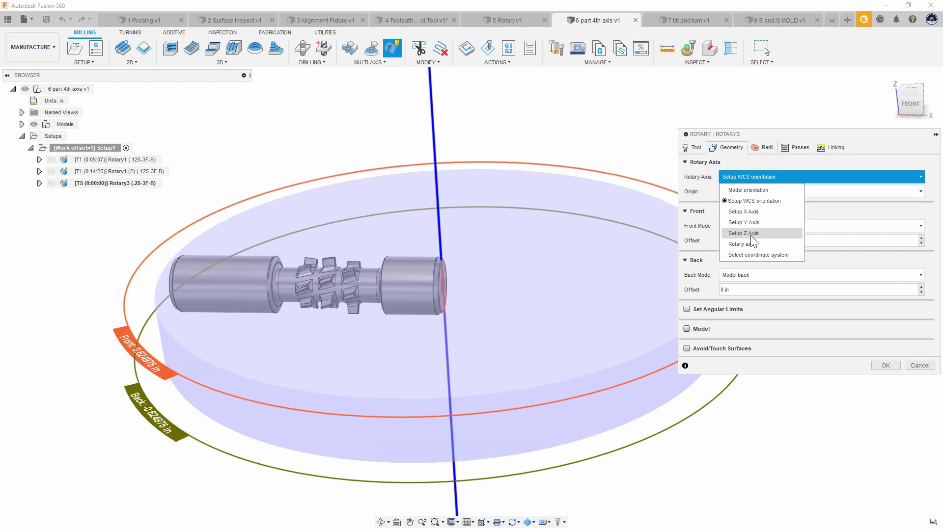
{"action": "left_click", "coordinate": [743, 211]}
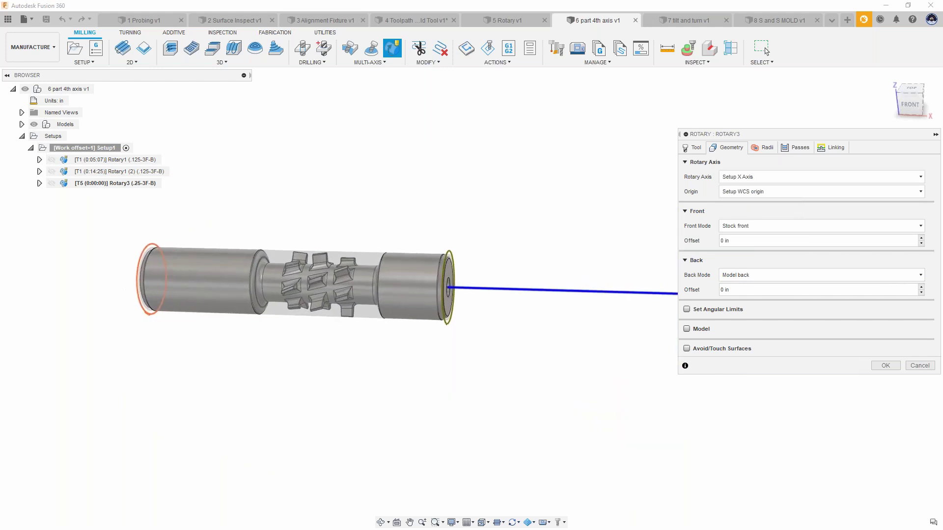
{"action": "middle_click_drag", "start_coordinate": [527, 354], "coordinate": [481, 211], "text": "shift"}
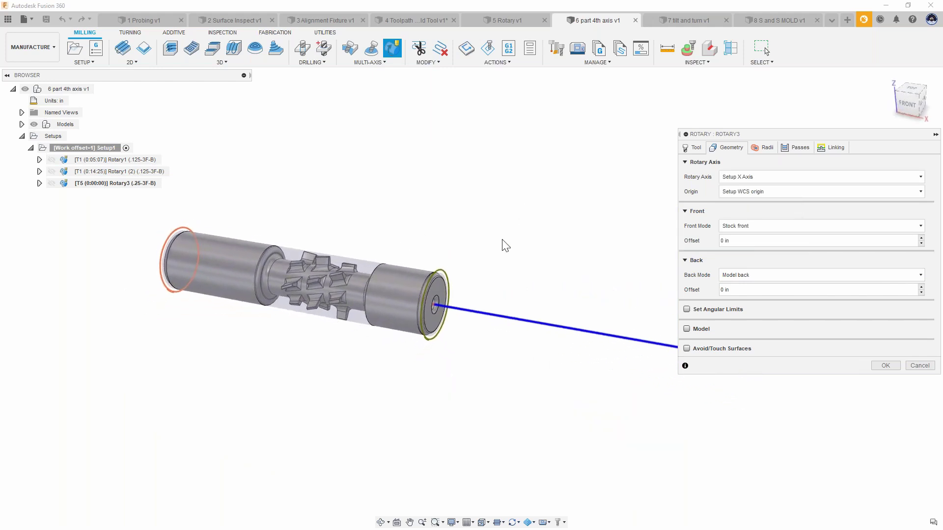
{"action": "left_click", "coordinate": [888, 368]}
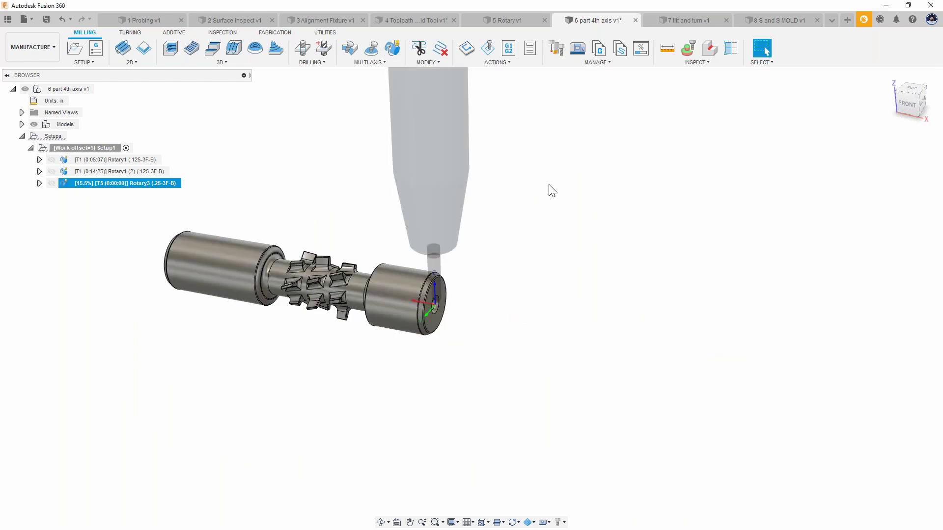
{"action": "scroll", "coordinate": [549, 185], "scroll_direction": "up", "scroll_amount": 4}
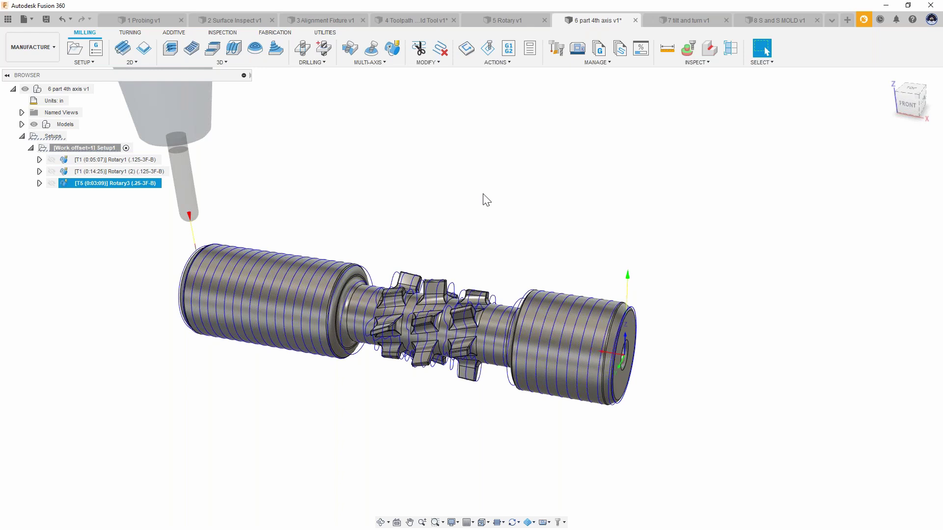
{"action": "middle_click_drag", "start_coordinate": [486, 199], "coordinate": [295, 147], "text": "shift"}
{"action": "middle_click_drag", "start_coordinate": [449, 149], "coordinate": [355, 195], "text": "shift"}
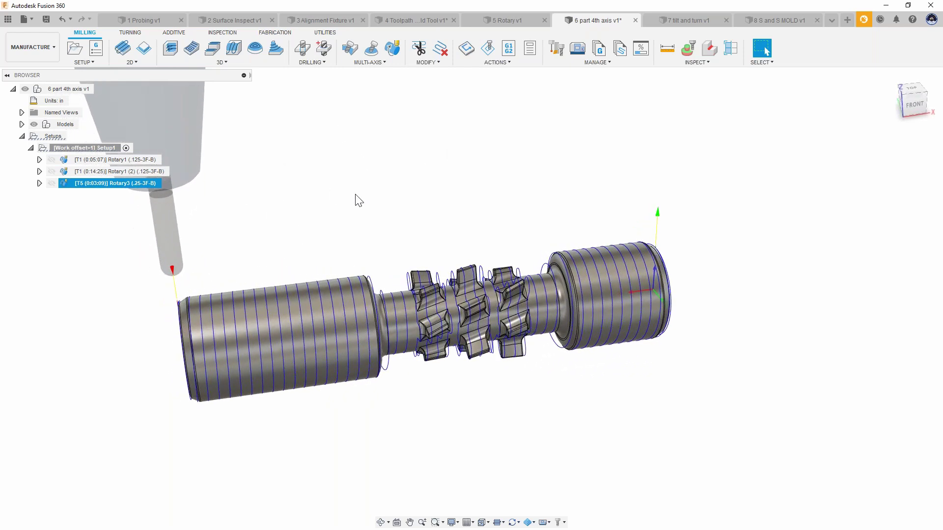
{"action": "middle_click_drag", "start_coordinate": [486, 182], "coordinate": [291, 248], "text": "shift"}
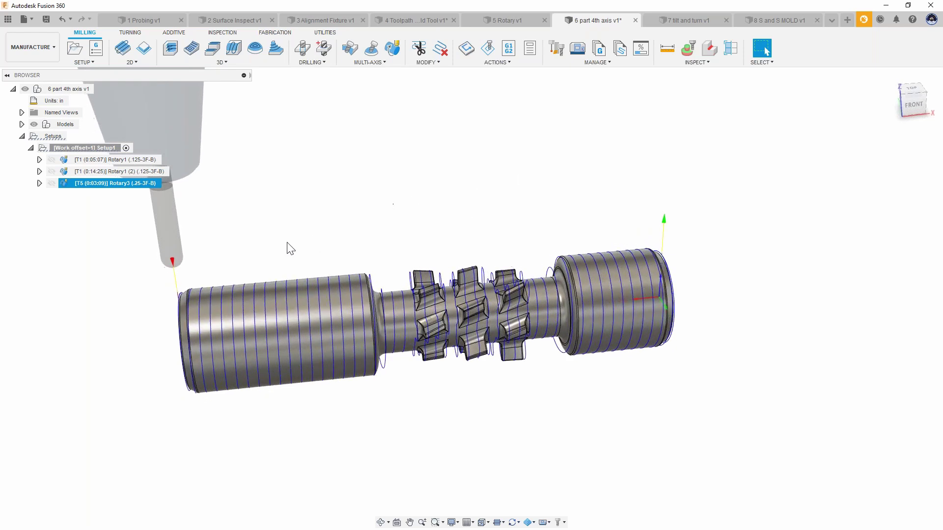
{"action": "middle_click_drag", "start_coordinate": [252, 301], "coordinate": [506, 291], "text": "shift"}
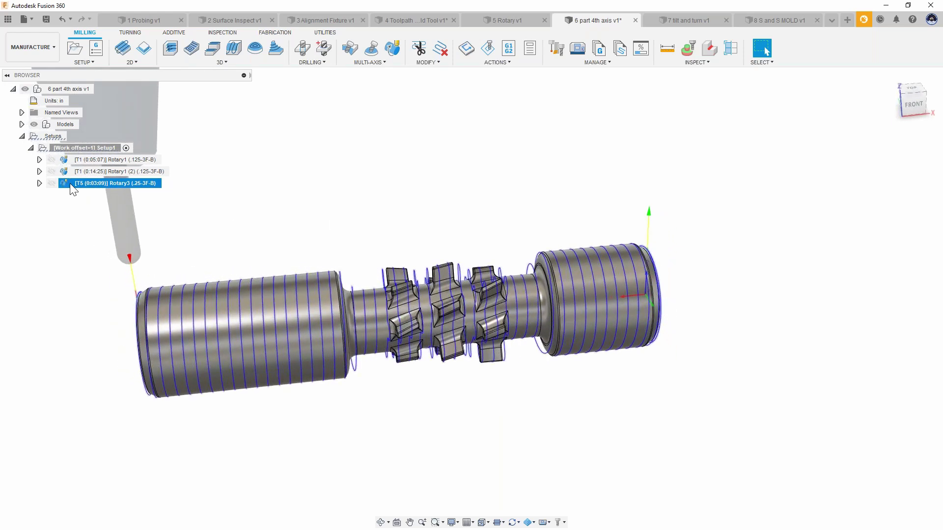
Edit Rotary3 to confine machining to the necked section with a front offset of -2.2 in and a back offset of 1.2 in
{"action": "right_click", "coordinate": [72, 184]}
{"action": "left_click", "coordinate": [88, 192]}
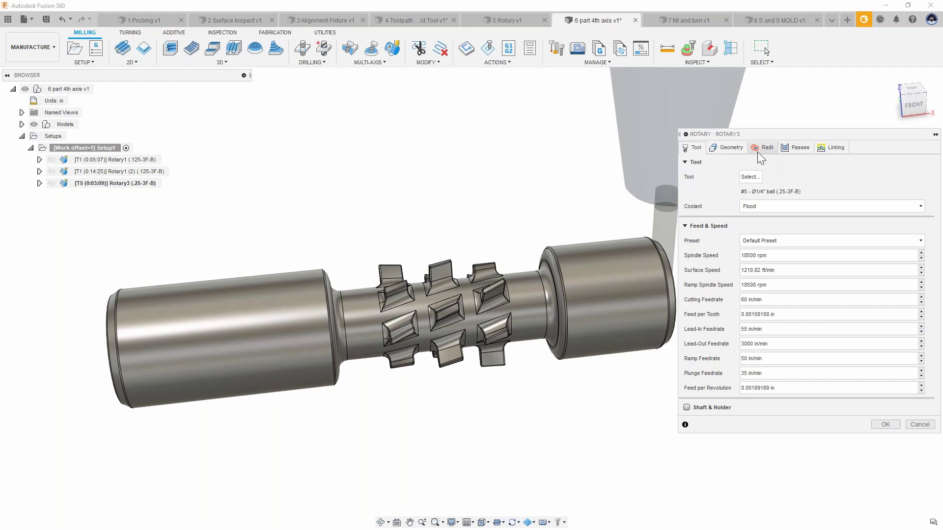
{"action": "left_click", "coordinate": [729, 148]}
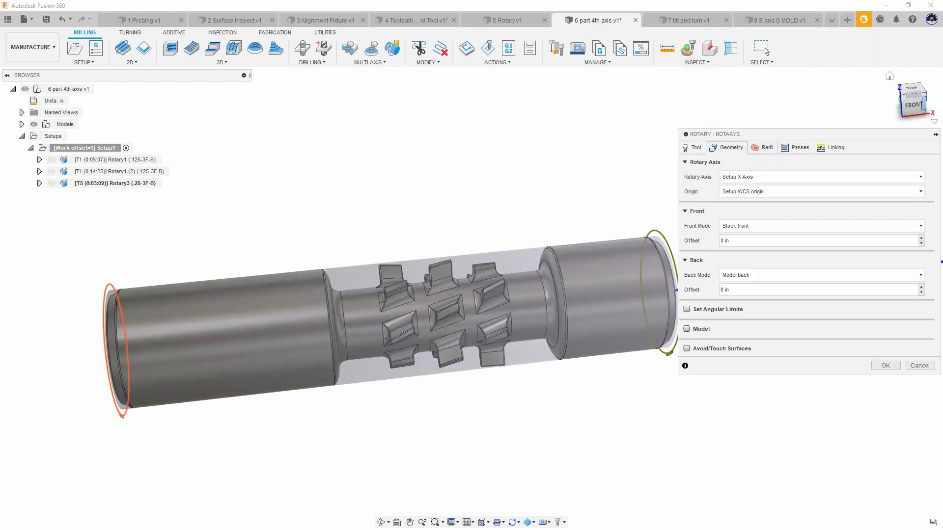
{"action": "left_click", "coordinate": [914, 104]}
{"action": "scroll", "coordinate": [432, 164], "scroll_direction": "down", "scroll_amount": 2}
{"action": "middle_click_drag", "start_coordinate": [431, 163], "coordinate": [378, 173]}
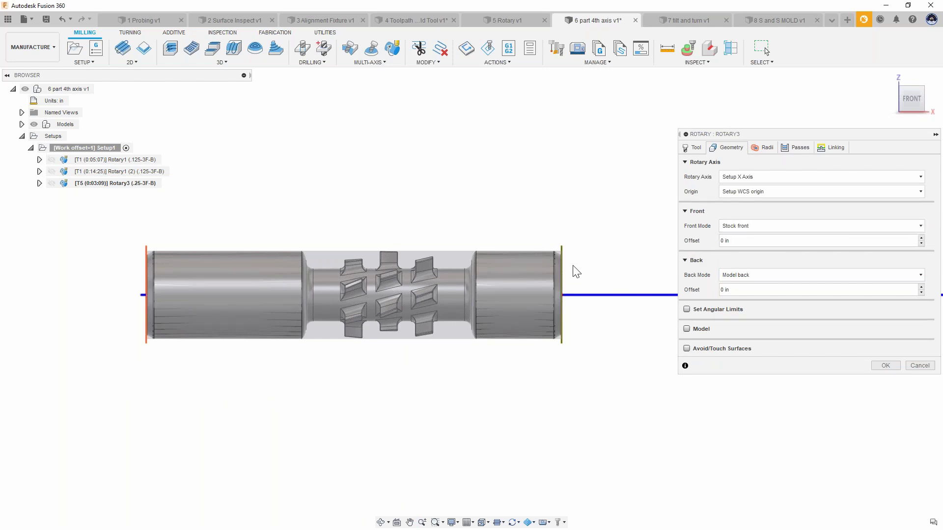
{"action": "left_click_drag", "start_coordinate": [555, 246], "coordinate": [502, 244]}
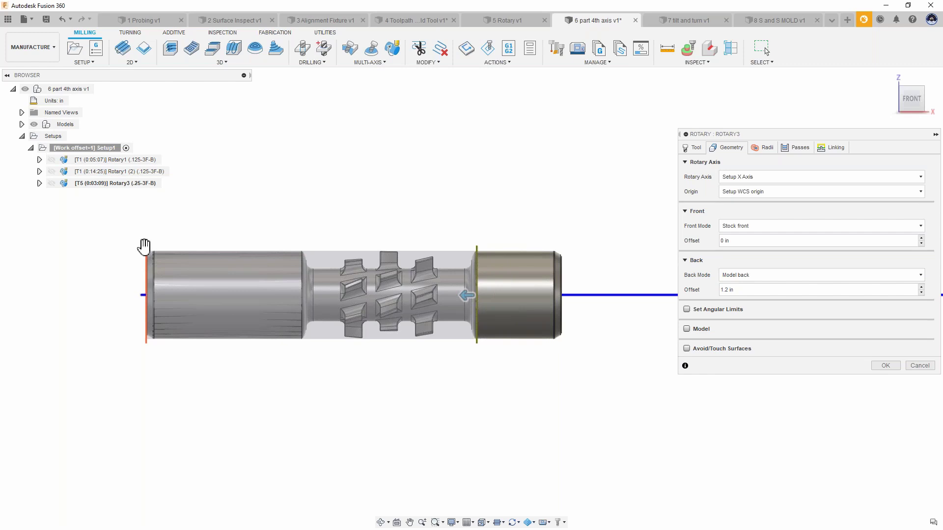
{"action": "left_click_drag", "start_coordinate": [163, 248], "coordinate": [296, 243]}
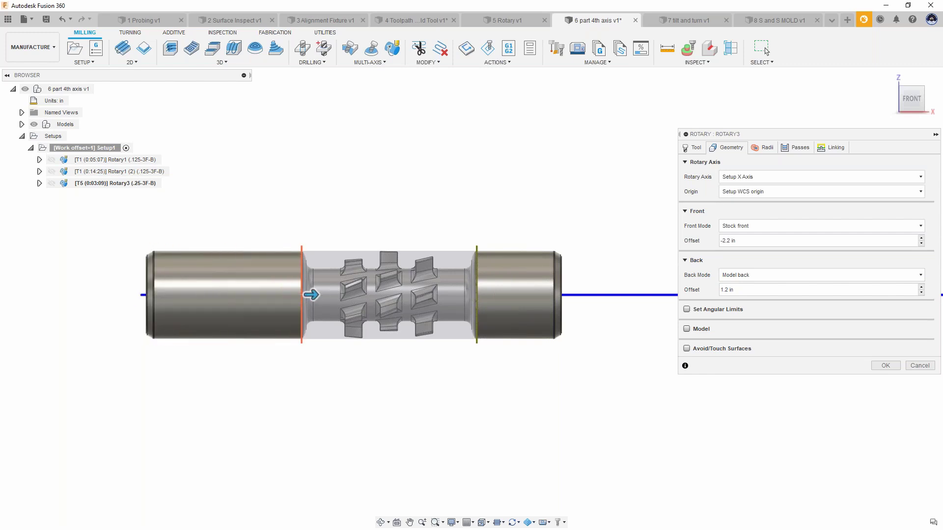
Check both boundaries against the shoulder edges up close and adjust the back offset to 1.21 in
{"action": "scroll", "coordinate": [296, 244], "scroll_direction": "up", "scroll_amount": 6}
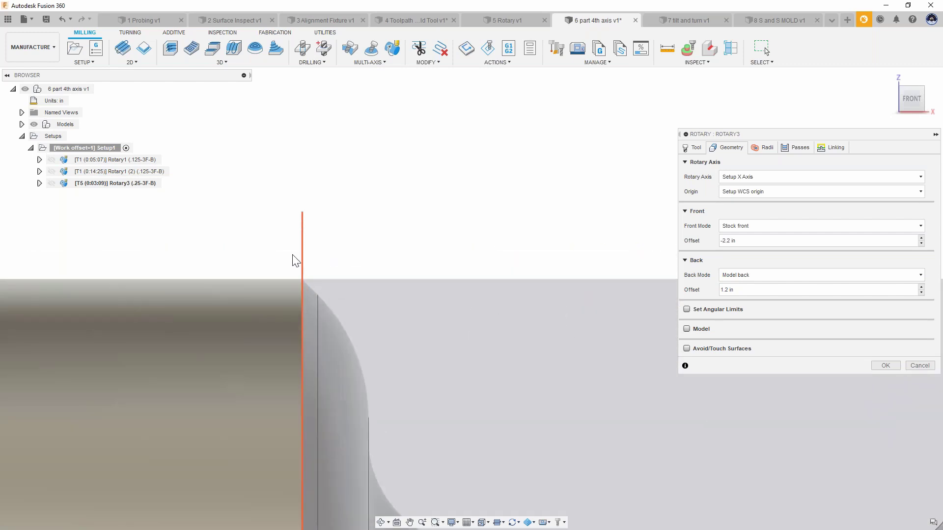
{"action": "scroll", "coordinate": [194, 256], "scroll_direction": "down", "scroll_amount": 5}
{"action": "scroll", "coordinate": [526, 290], "scroll_direction": "up", "scroll_amount": 6}
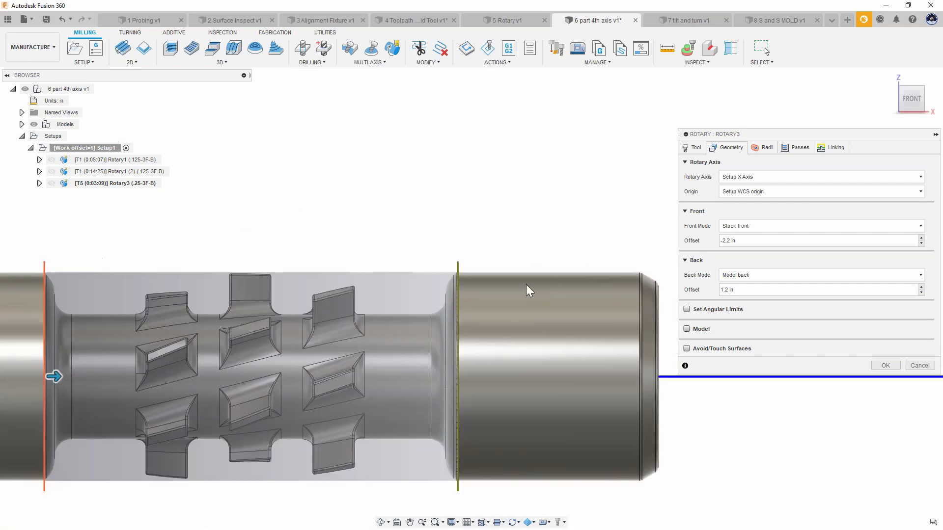
{"action": "scroll", "coordinate": [407, 271], "scroll_direction": "up", "scroll_amount": 2}
{"action": "left_click_drag", "start_coordinate": [399, 239], "coordinate": [386, 240]}
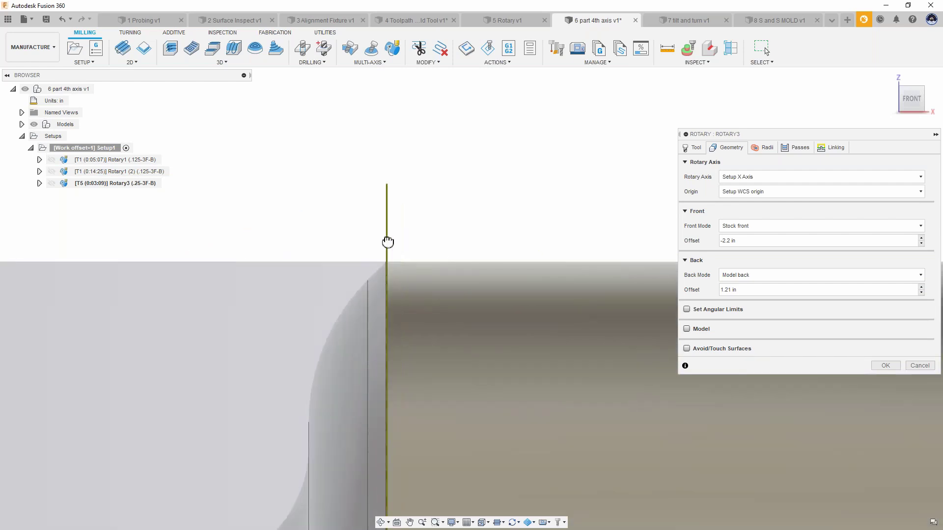
{"action": "scroll", "coordinate": [402, 232], "scroll_direction": "down", "scroll_amount": 5}
{"action": "scroll", "coordinate": [514, 243], "scroll_direction": "down", "scroll_amount": 3}
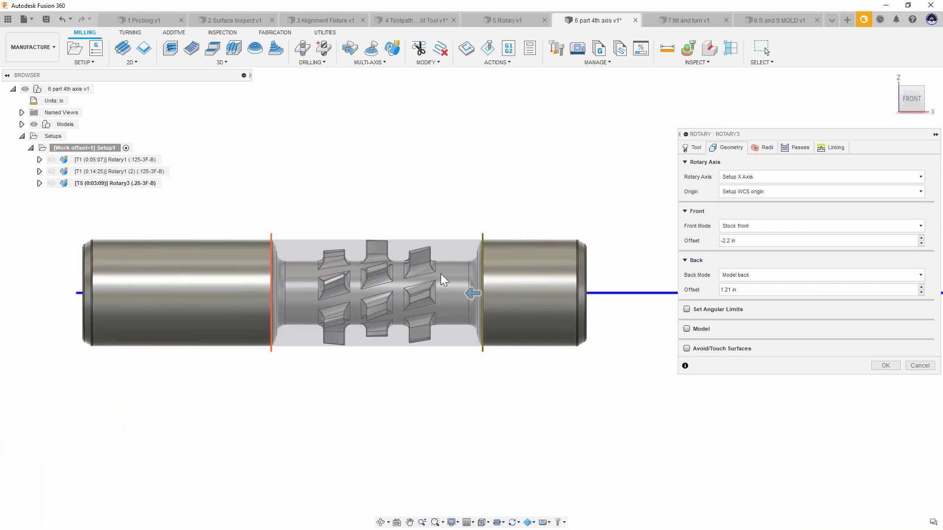
{"action": "middle_click_drag", "start_coordinate": [464, 252], "coordinate": [476, 227], "text": "shift"}
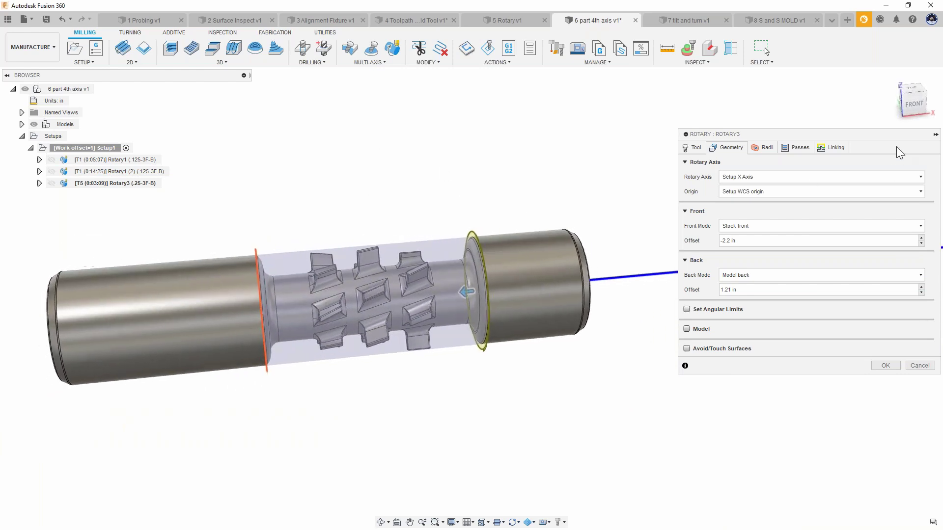
Set the passes stepover to .01 in and regenerate the Rotary3 toolpath
{"action": "left_click", "coordinate": [796, 151]}
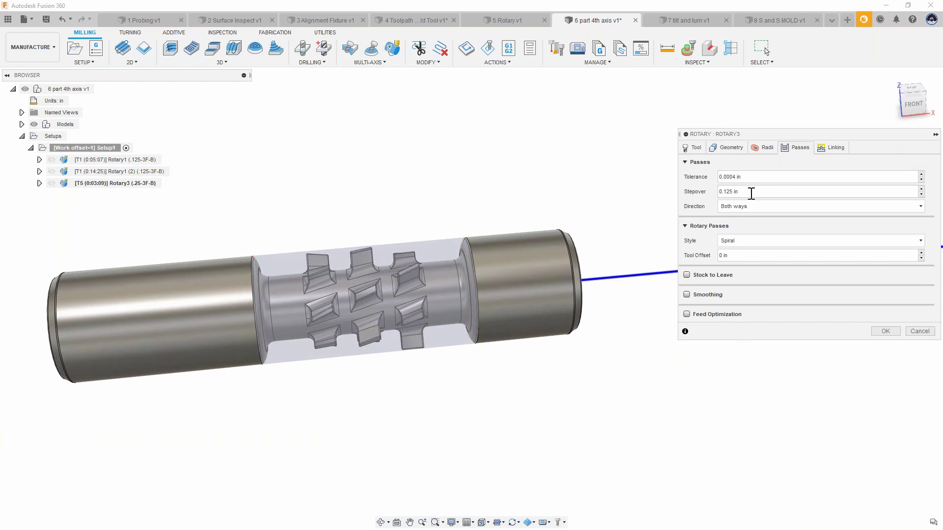
{"action": "left_click", "coordinate": [749, 192]}
{"action": "mouse_move", "coordinate": [742, 183]}
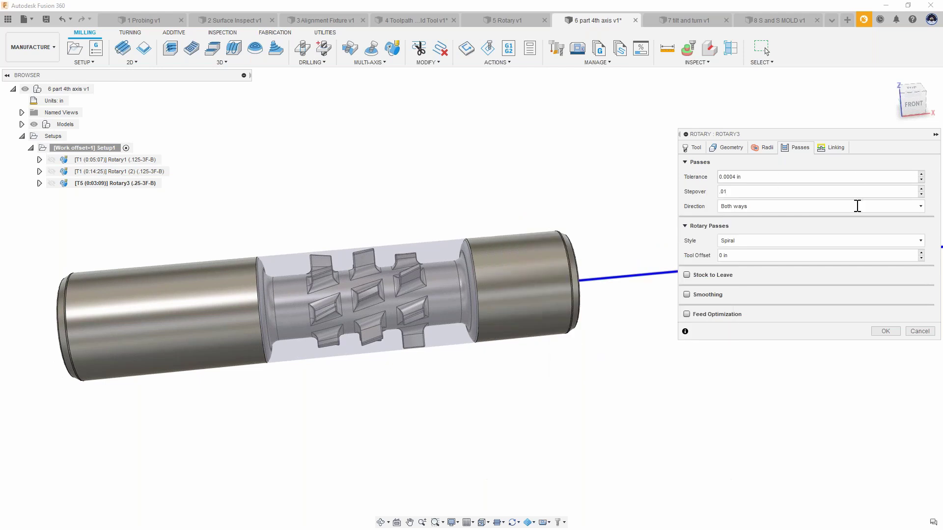
{"action": "left_click", "coordinate": [886, 332]}
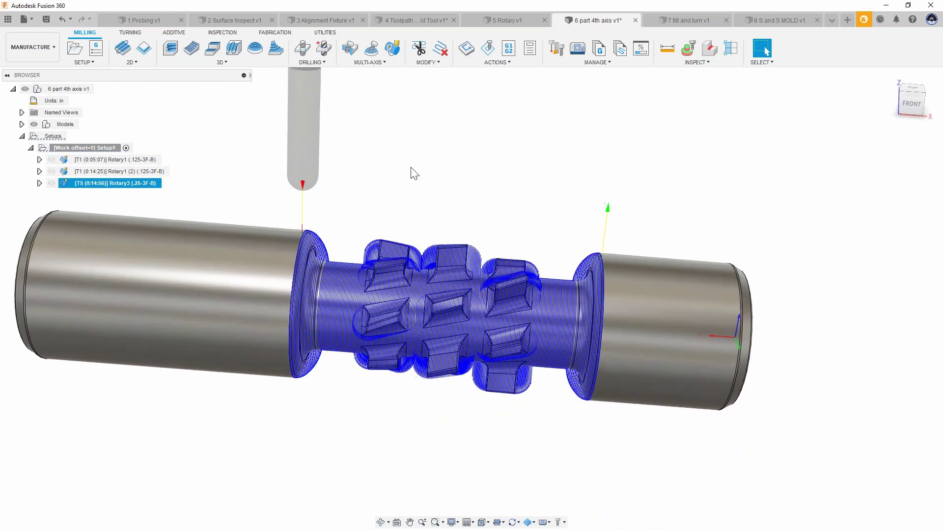
Simulate Rotary3 with the stock hidden, slow the playback to watch the tool follow the teeth, and exit the simulation
{"action": "right_click", "coordinate": [76, 184]}
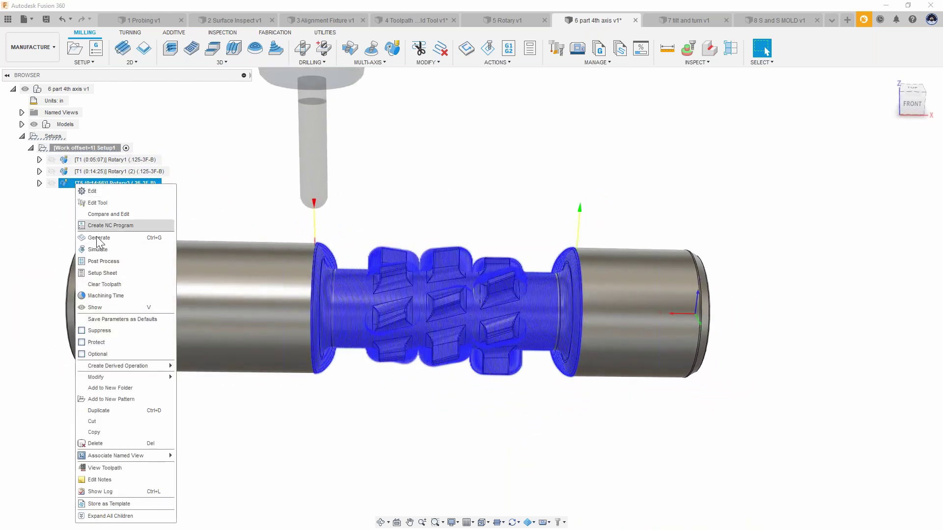
{"action": "left_click", "coordinate": [335, 281]}
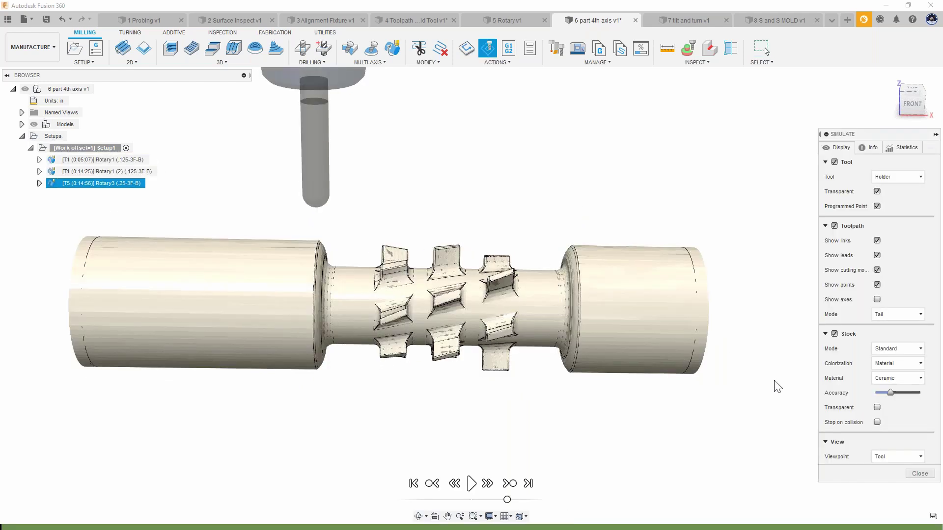
{"action": "left_click", "coordinate": [834, 334]}
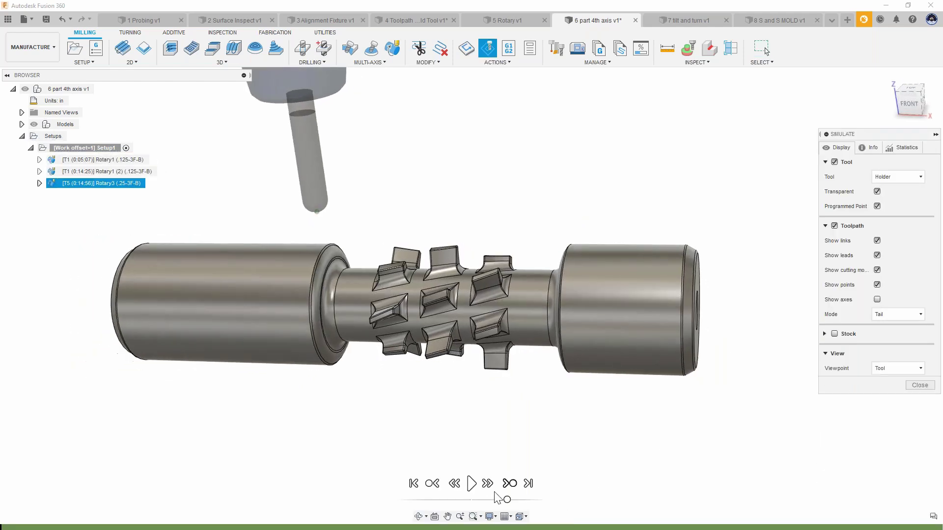
{"action": "left_click", "coordinate": [471, 484]}
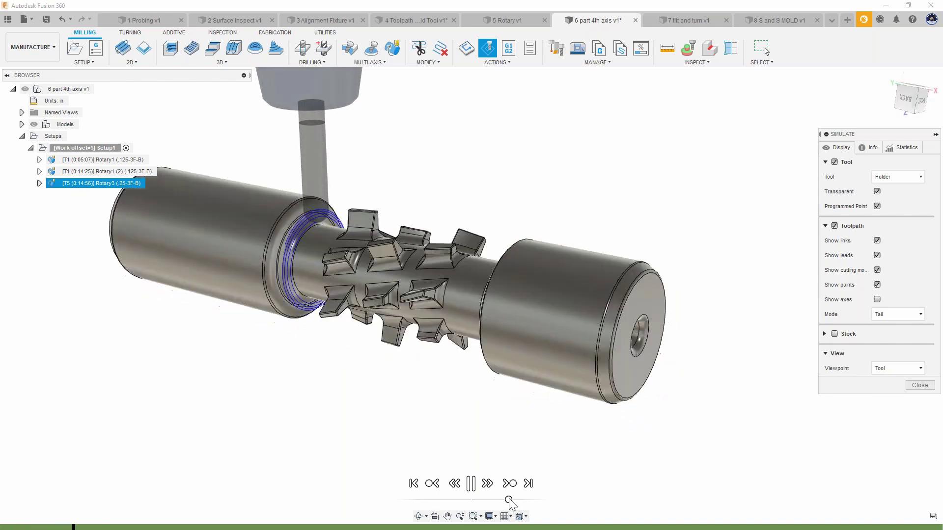
{"action": "left_click_drag", "start_coordinate": [509, 500], "coordinate": [490, 501]}
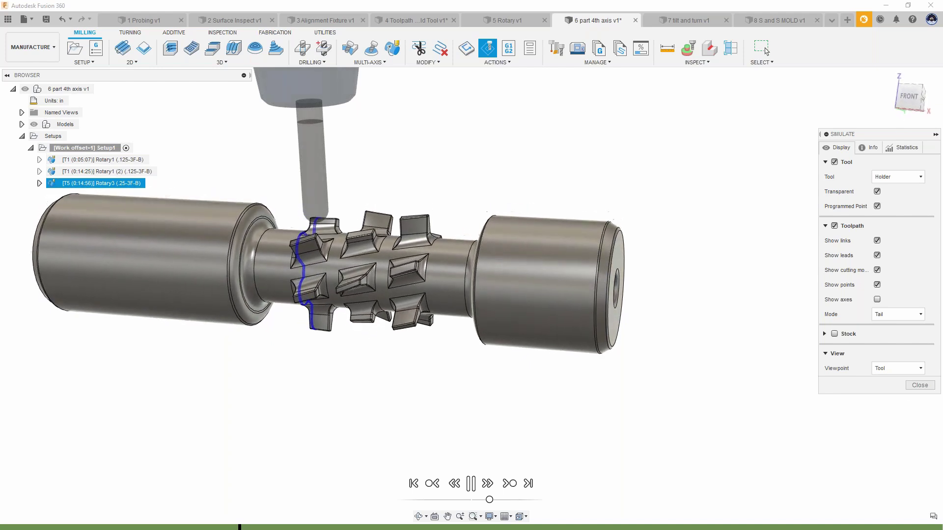
{"action": "left_click", "coordinate": [919, 385]}
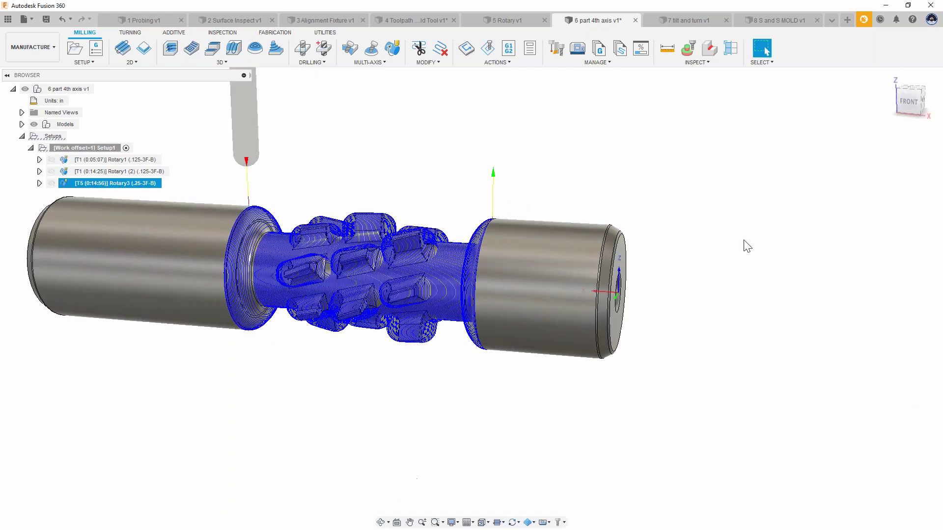
Duplicate the Rotary3 operation in Setup1
{"action": "right_click", "coordinate": [75, 184]}
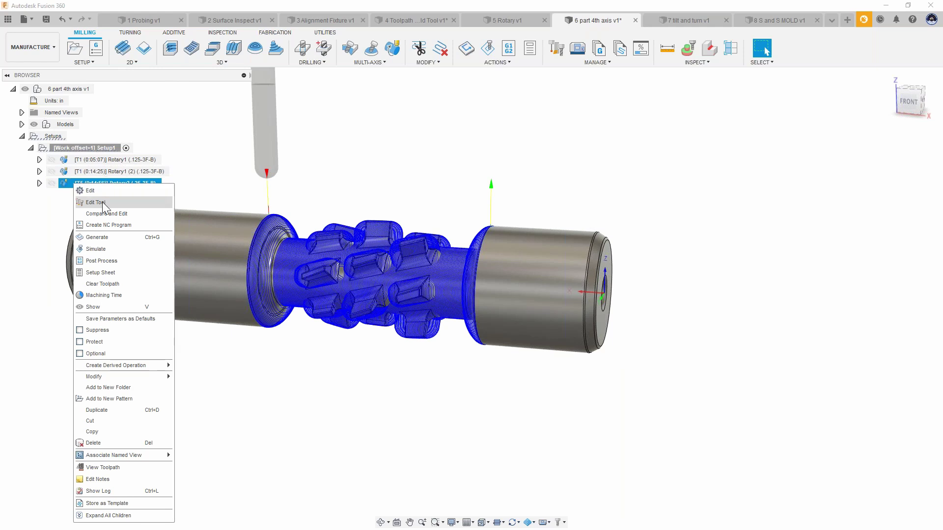
{"action": "left_click", "coordinate": [123, 413]}
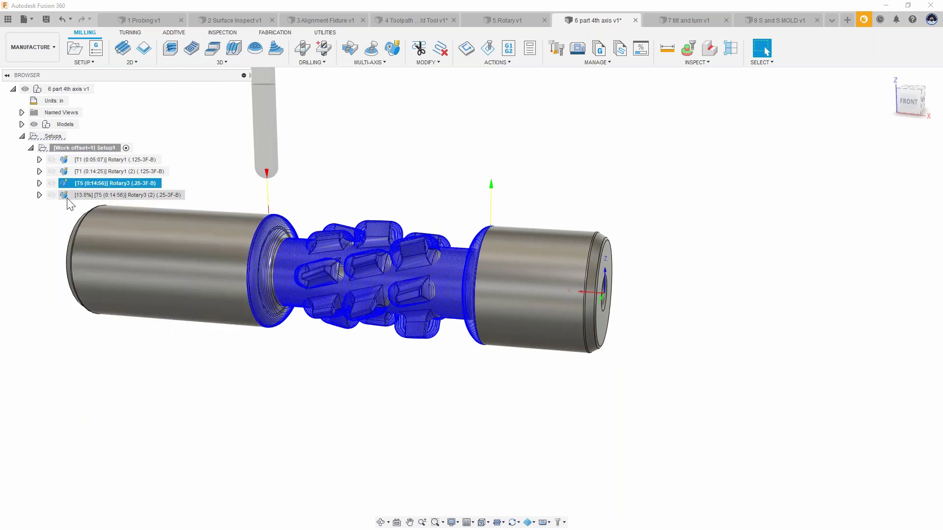
Change the duplicated Rotary3 (2) operation to passes running lengthwise along the part, set the stepover to 2 and regenerate it
{"action": "double_click", "coordinate": [69, 196]}
{"action": "left_click", "coordinate": [800, 149]}
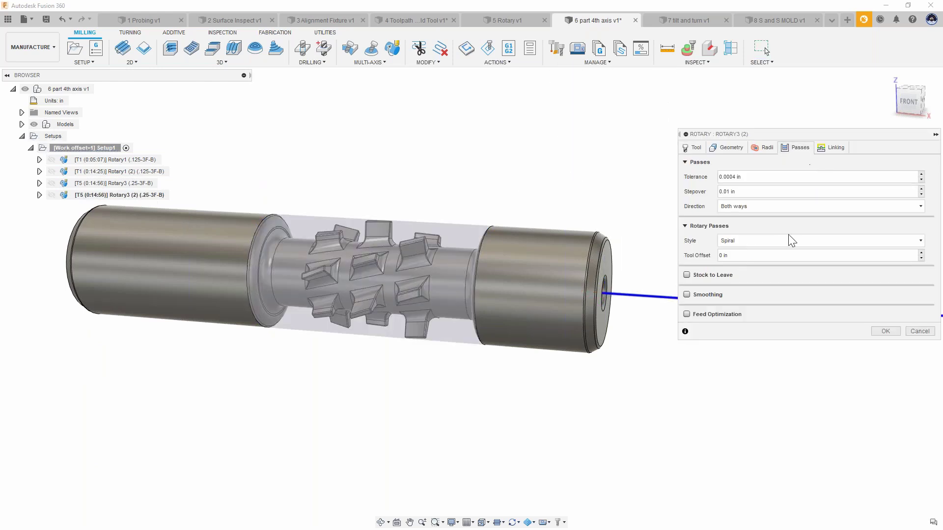
{"action": "left_click", "coordinate": [773, 241]}
{"action": "left_click", "coordinate": [732, 265]}
{"action": "left_click", "coordinate": [738, 192]}
{"action": "type", "text": "2"}
{"action": "key", "text": "Return"}
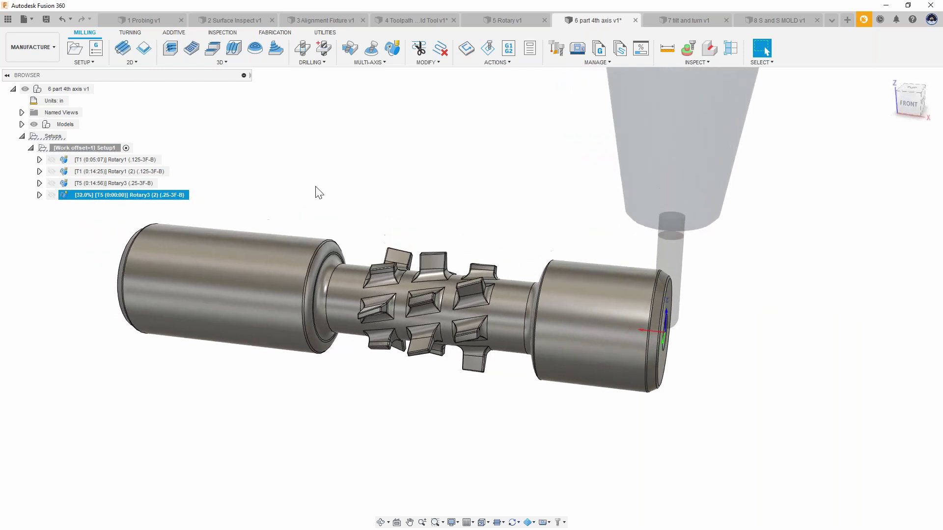
Display the original Rotary3 toolpath and overlay the Rotary3 (2) toolpath on it to compare the two pass directions
{"action": "left_click", "coordinate": [115, 182]}
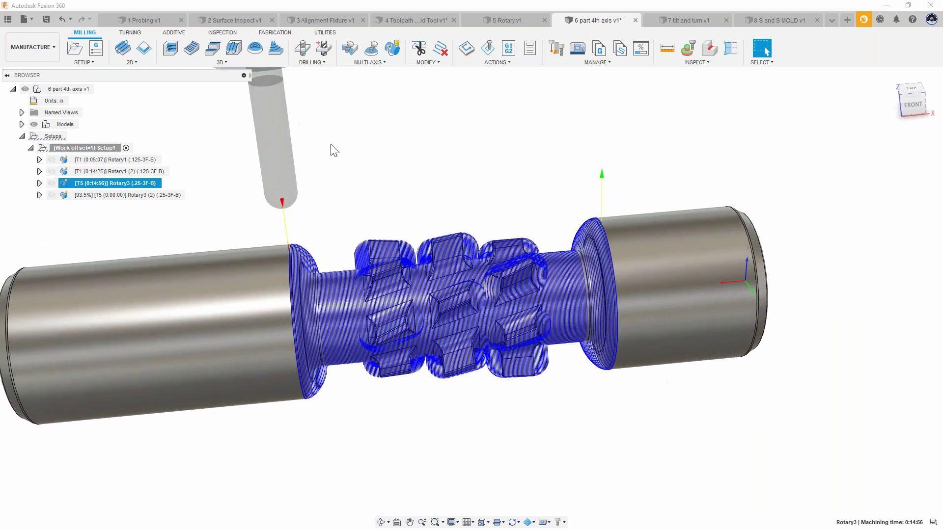
{"action": "left_click", "coordinate": [206, 180]}
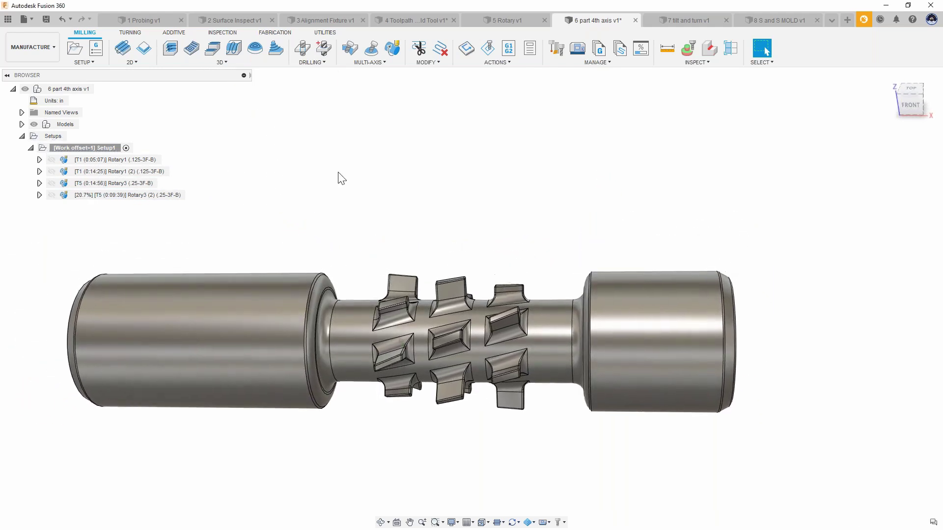
{"action": "left_click", "coordinate": [52, 184]}
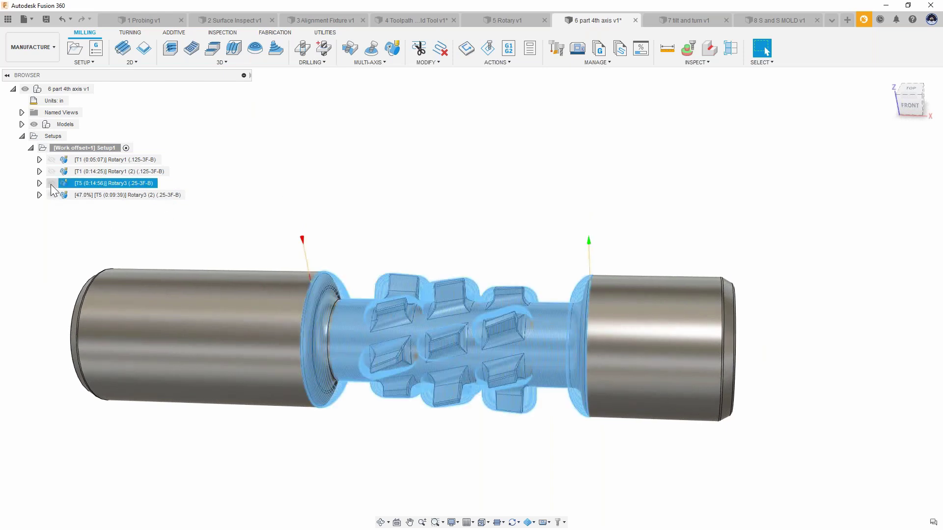
{"action": "left_click", "coordinate": [51, 183]}
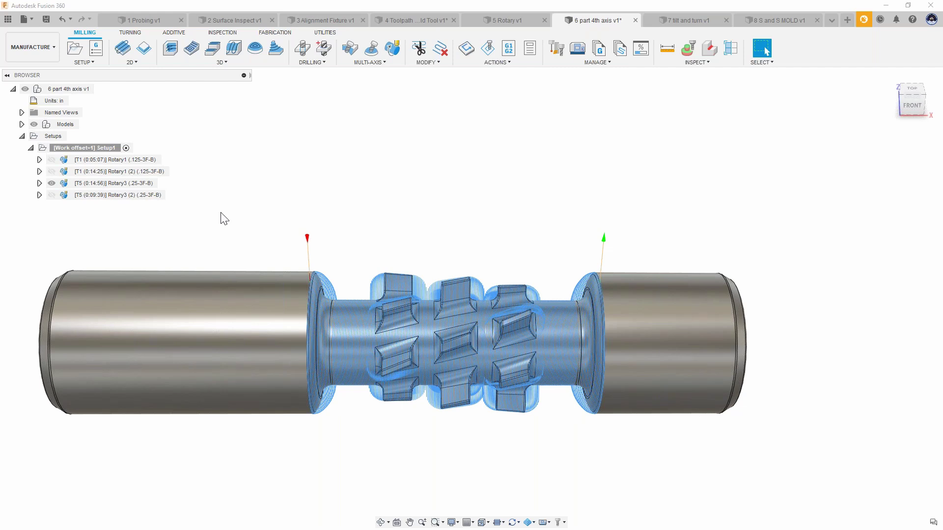
{"action": "left_click", "coordinate": [98, 196]}
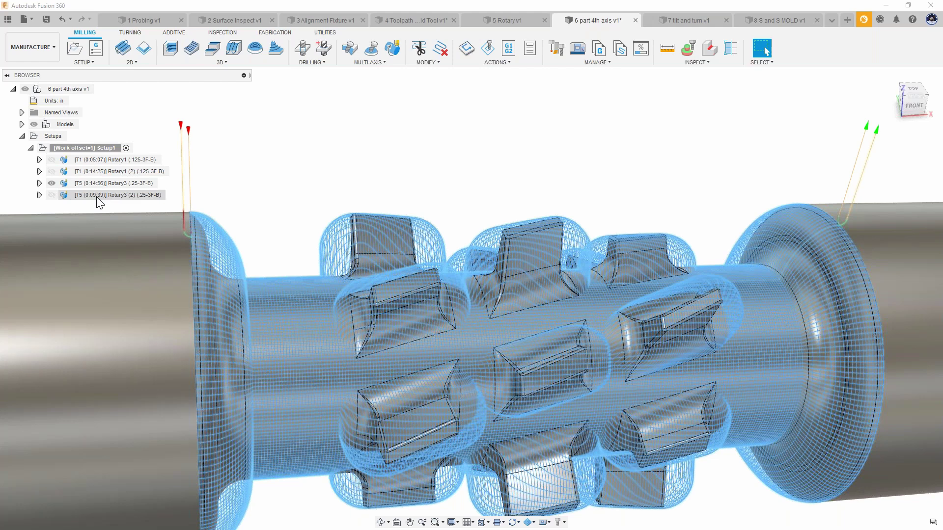
{"action": "left_click", "coordinate": [98, 196]}
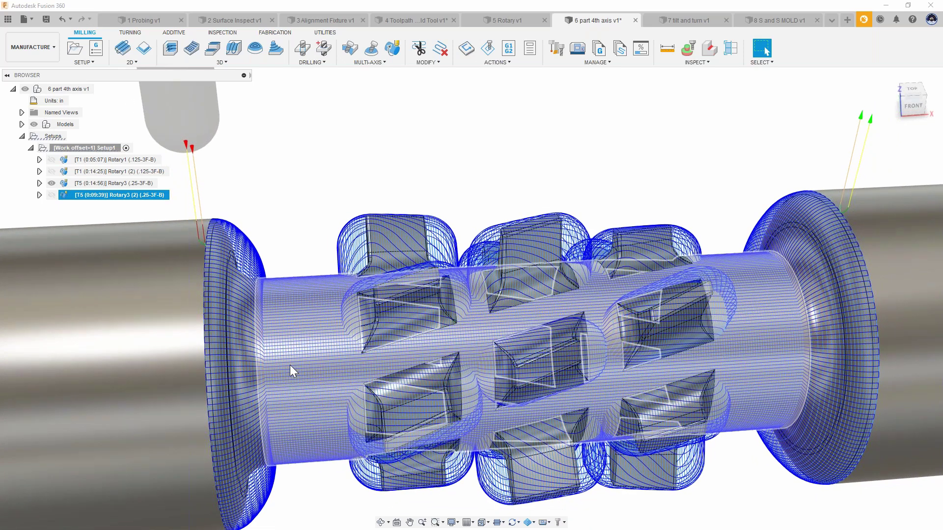
{"action": "left_click", "coordinate": [290, 230]}
Hide the Rotary3 toolpath and examine the lengthwise Rotary3 (2) passes around the teeth on their own
{"action": "left_click", "coordinate": [52, 183]}
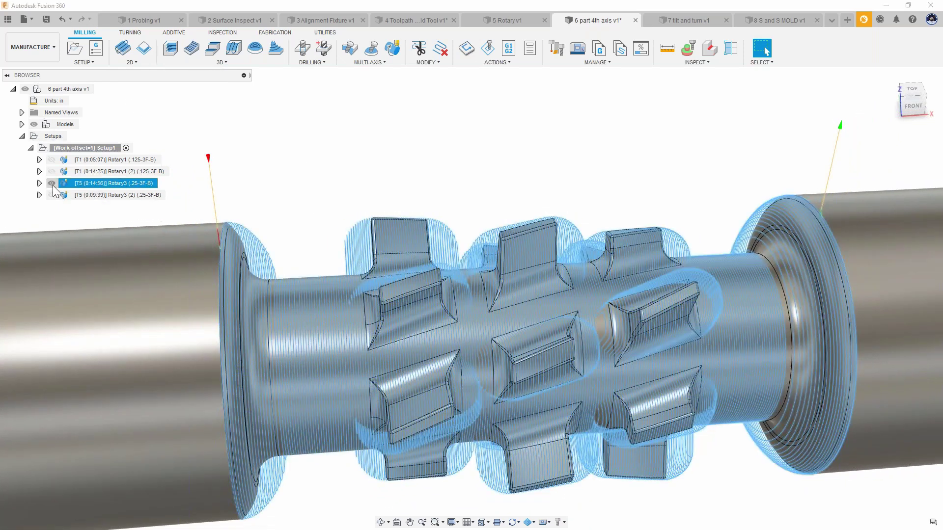
{"action": "left_click", "coordinate": [92, 195]}
{"action": "left_click", "coordinate": [90, 197]}
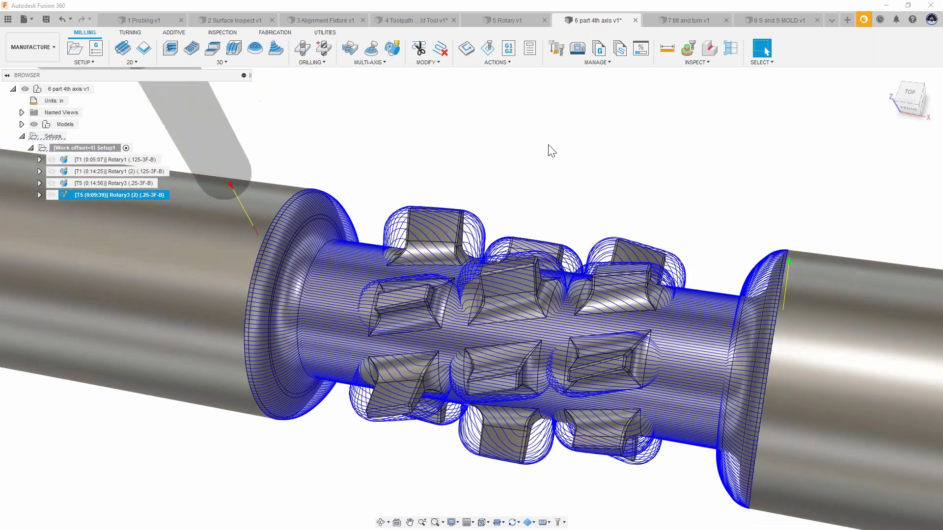
{"action": "left_click", "coordinate": [548, 156]}
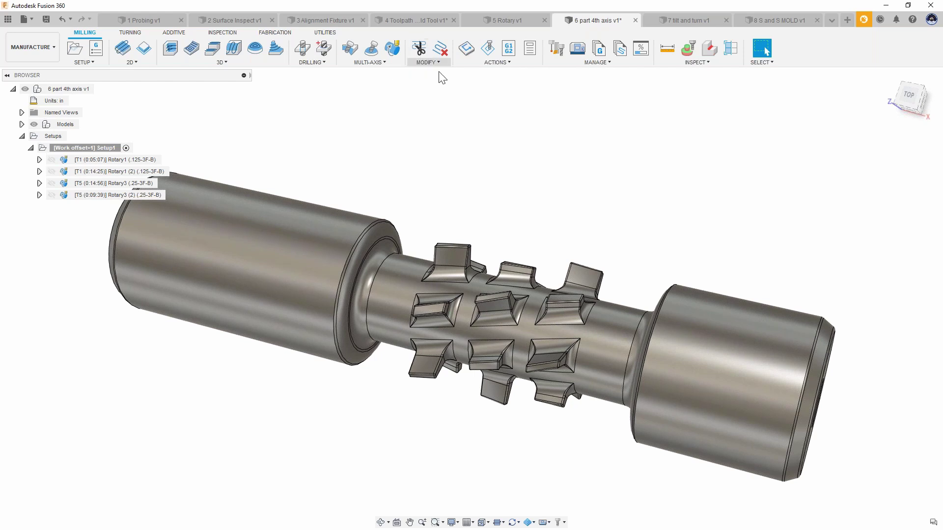
Switch to the 7 tilt and turn document and preview the existing AERO ROUGH toolpath over the pocketed block
{"action": "left_click", "coordinate": [680, 19]}
{"action": "left_click", "coordinate": [682, 160]}
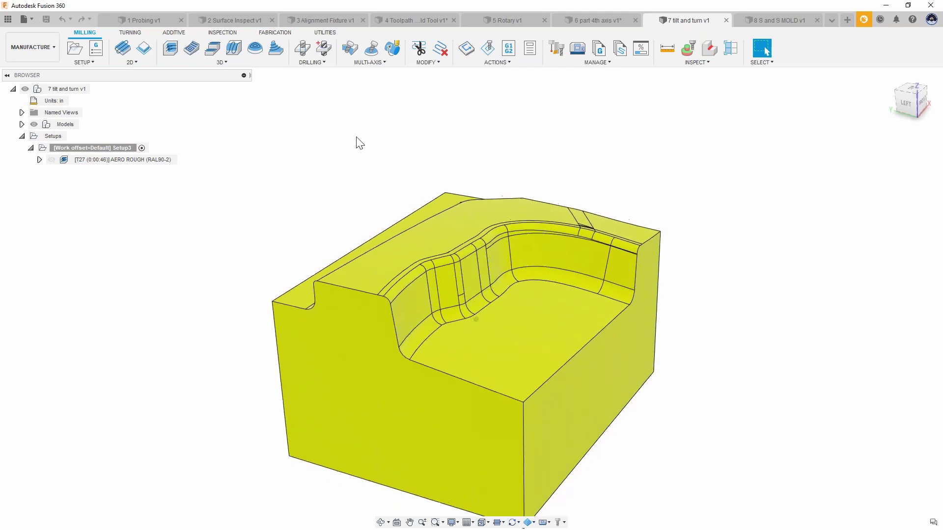
{"action": "left_click", "coordinate": [87, 159]}
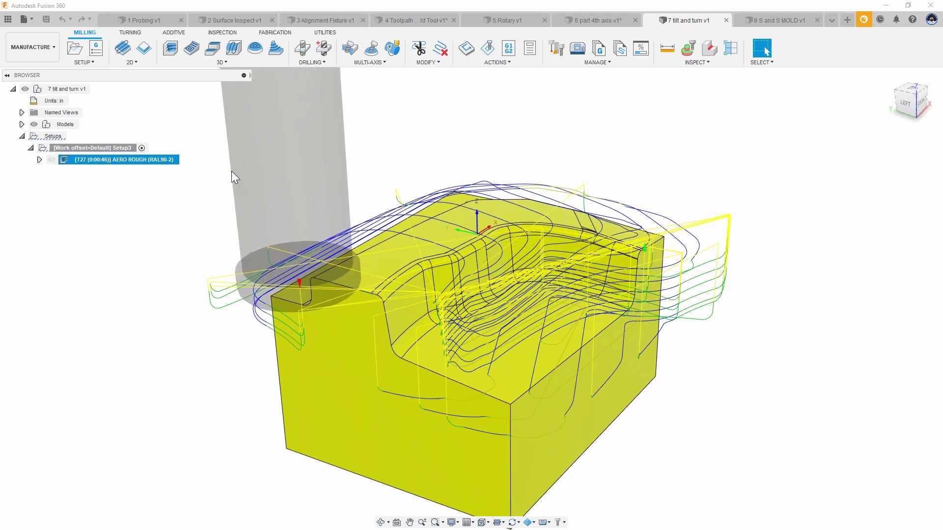
{"action": "left_click", "coordinate": [332, 151]}
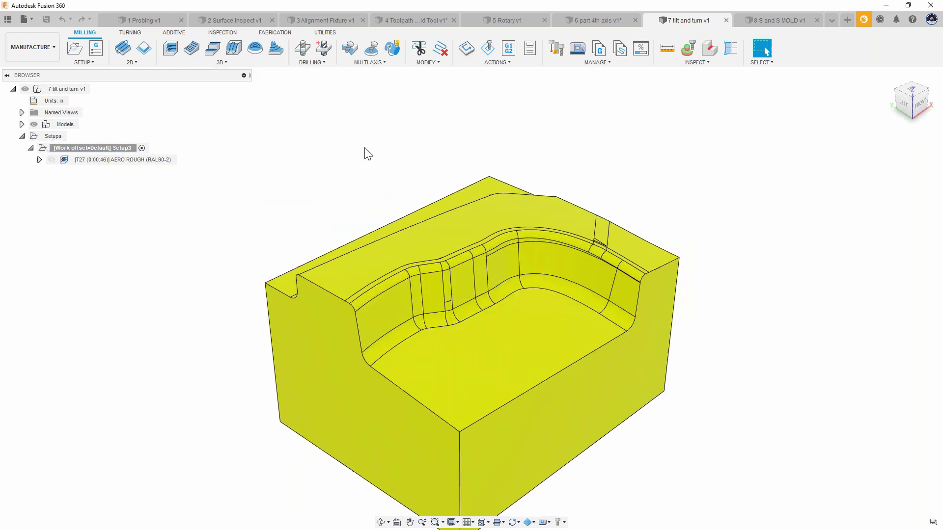
Delete the AERO ROUGH operation and recreate it in Setup3 from the Aero Roughing template
{"action": "right_click", "coordinate": [102, 161]}
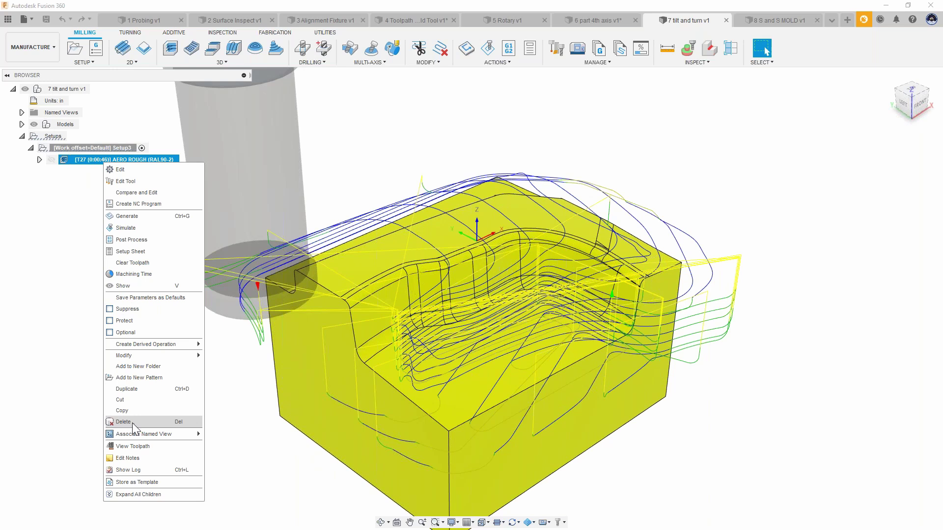
{"action": "left_click", "coordinate": [132, 422]}
{"action": "right_click", "coordinate": [102, 148]}
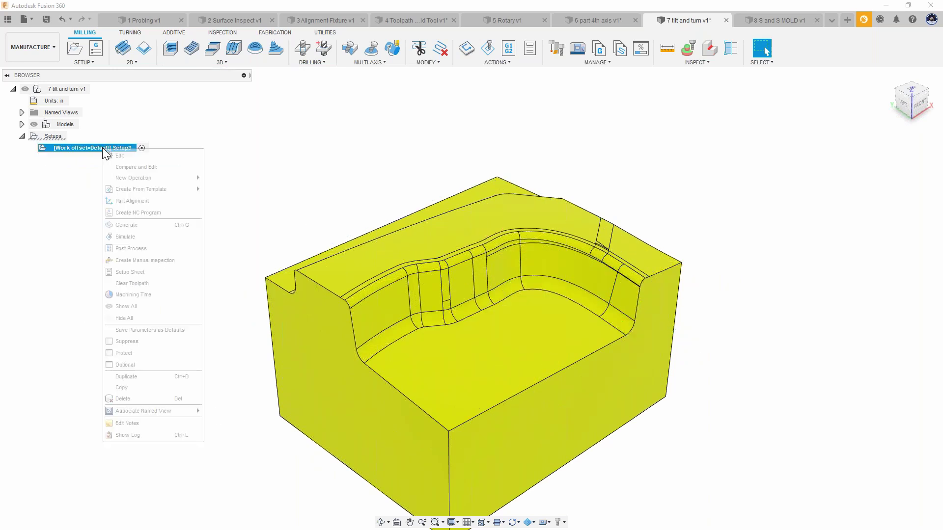
{"action": "mouse_move", "coordinate": [135, 190]}
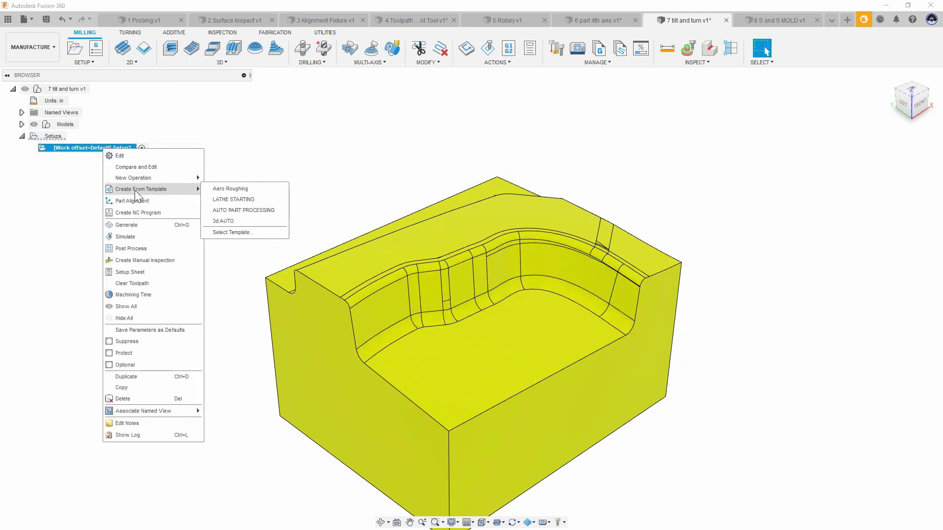
{"action": "left_click", "coordinate": [234, 194]}
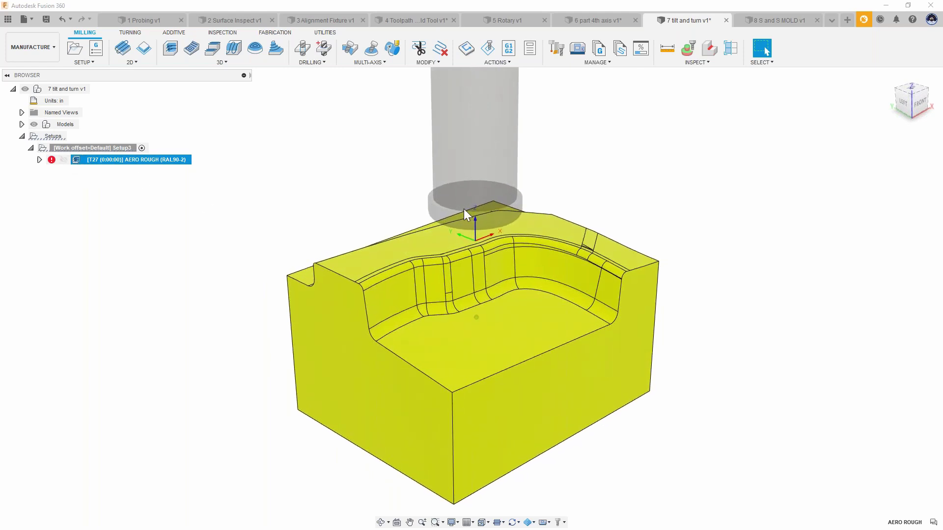
Generate the AERO ROUGH toolpath in Setup3 and check it around the pocket
{"action": "right_click", "coordinate": [95, 162]}
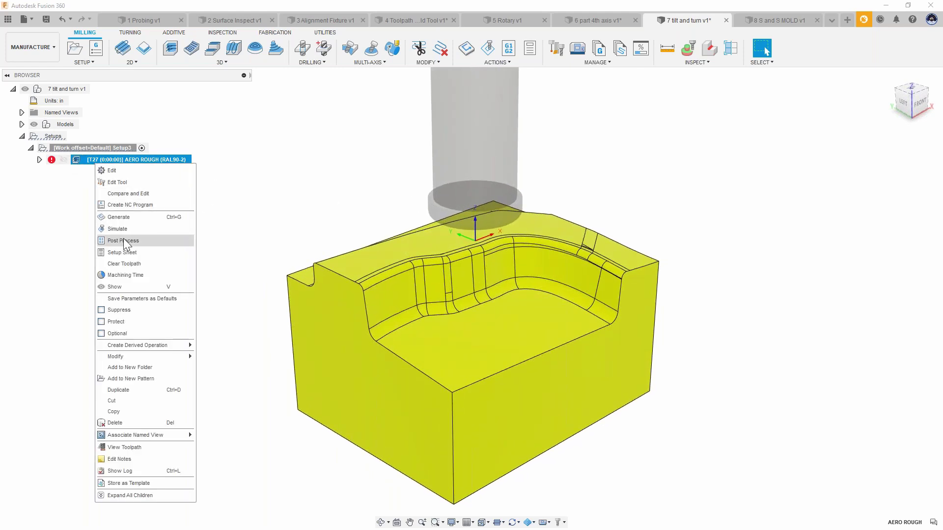
{"action": "left_click", "coordinate": [131, 217]}
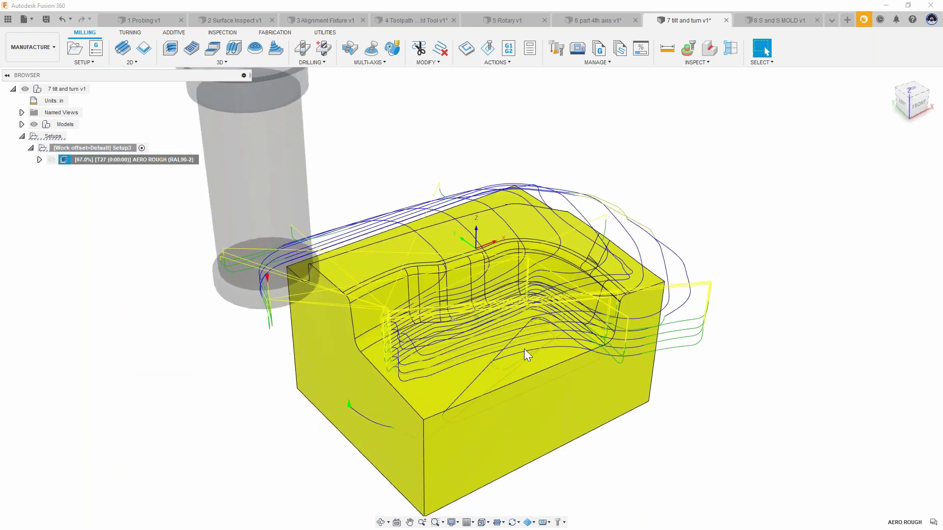
{"action": "middle_click_drag", "start_coordinate": [492, 235], "coordinate": [384, 179], "text": "shift"}
{"action": "left_click", "coordinate": [325, 189]}
{"action": "middle_click_drag", "start_coordinate": [324, 188], "coordinate": [329, 125], "text": "shift"}
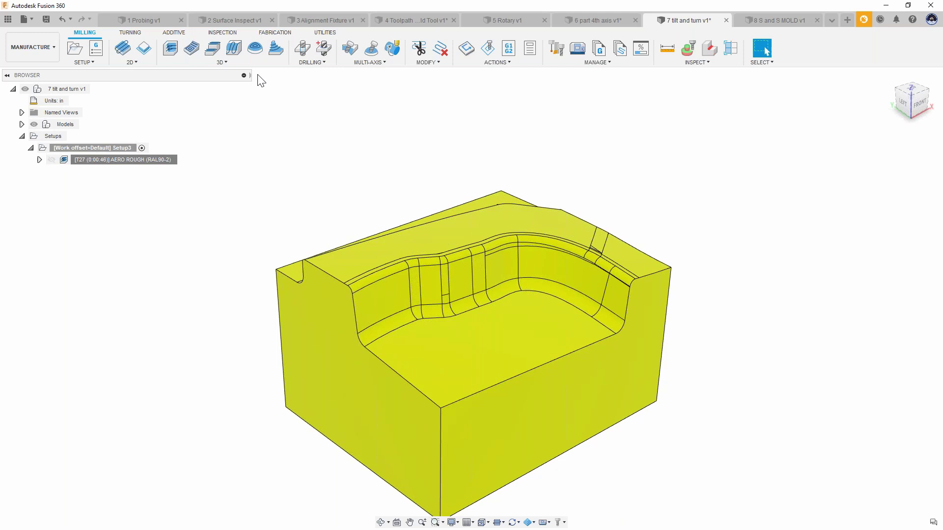
{"action": "right_click", "coordinate": [121, 157]}
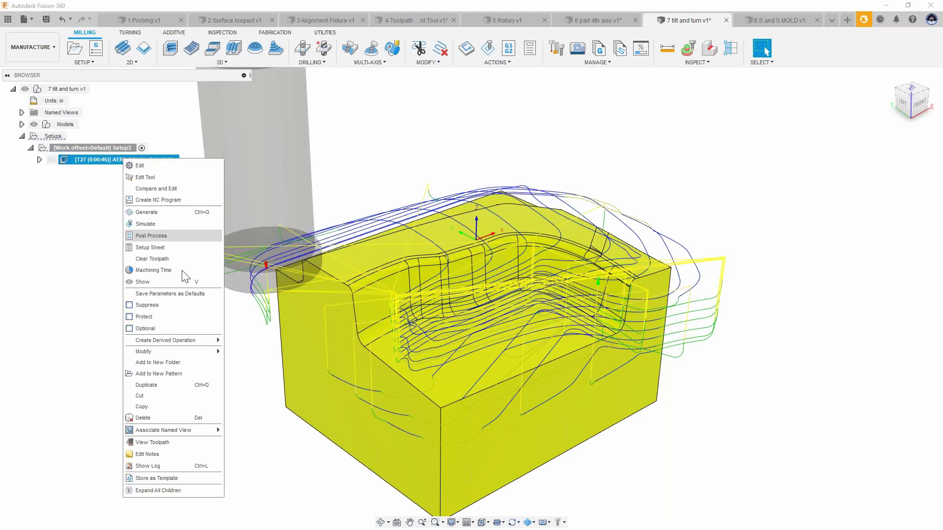
{"action": "left_click", "coordinate": [171, 479]}
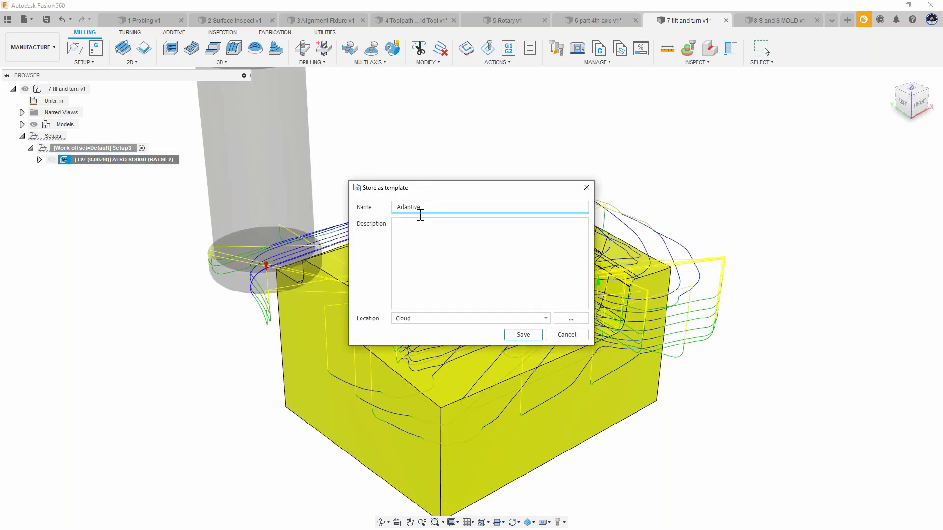
{"action": "left_click", "coordinate": [567, 335]}
{"action": "left_click", "coordinate": [683, 141]}
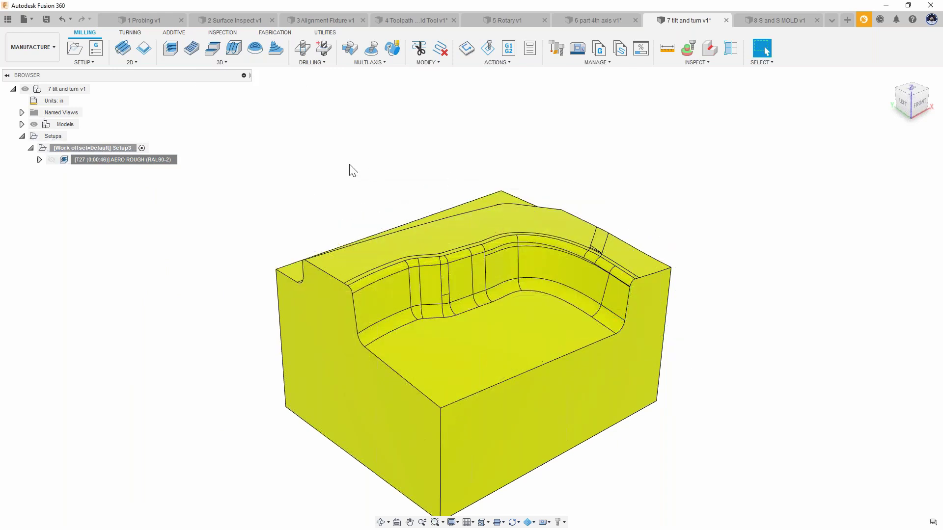
Create a 3D Scallop operation using the #5 1/4" ball end mill (.25-3F-B) from the ADSK DEMO library
{"action": "middle_click_drag", "start_coordinate": [323, 185], "coordinate": [501, 155], "text": "shift"}
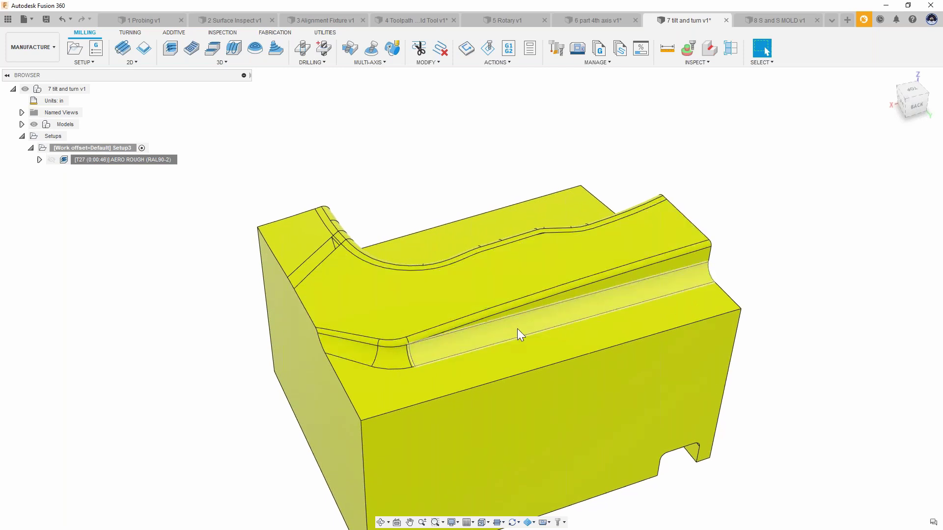
{"action": "middle_click_drag", "start_coordinate": [429, 298], "coordinate": [515, 294], "text": "shift"}
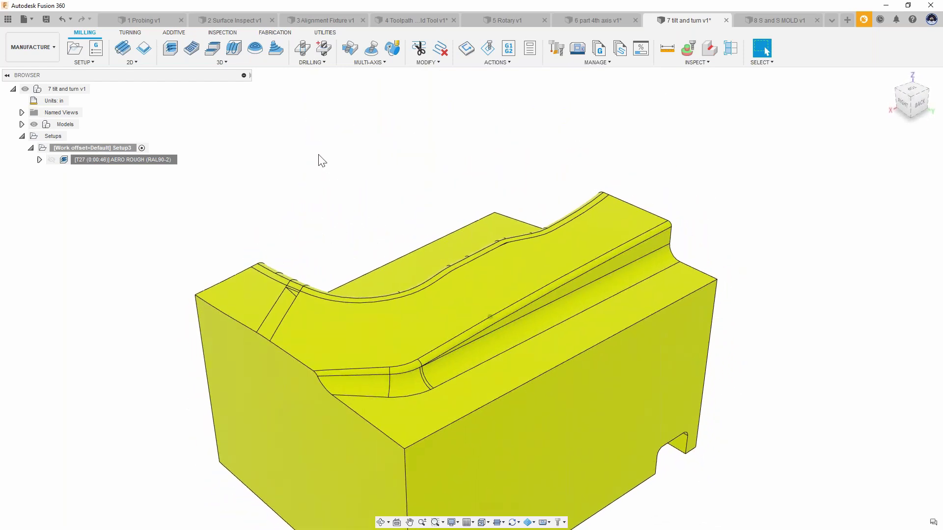
{"action": "left_click", "coordinate": [222, 63]}
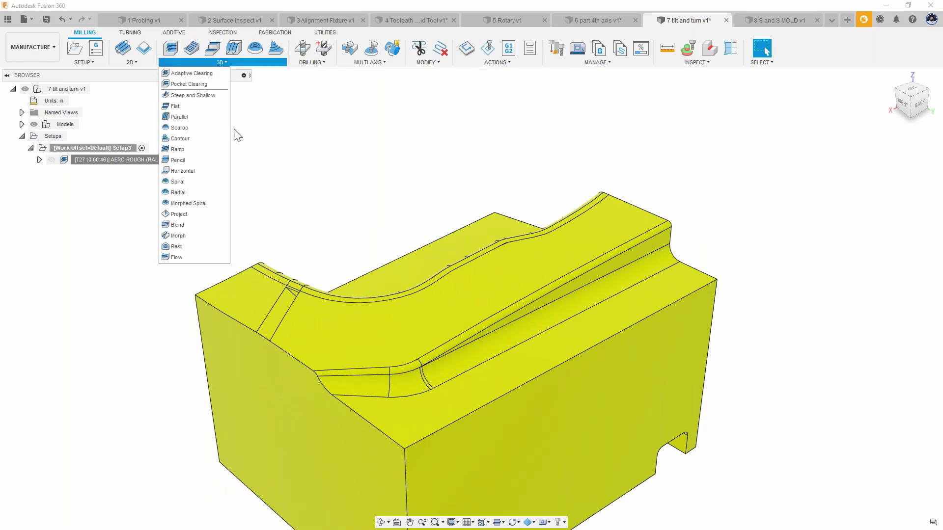
{"action": "left_click", "coordinate": [197, 128]}
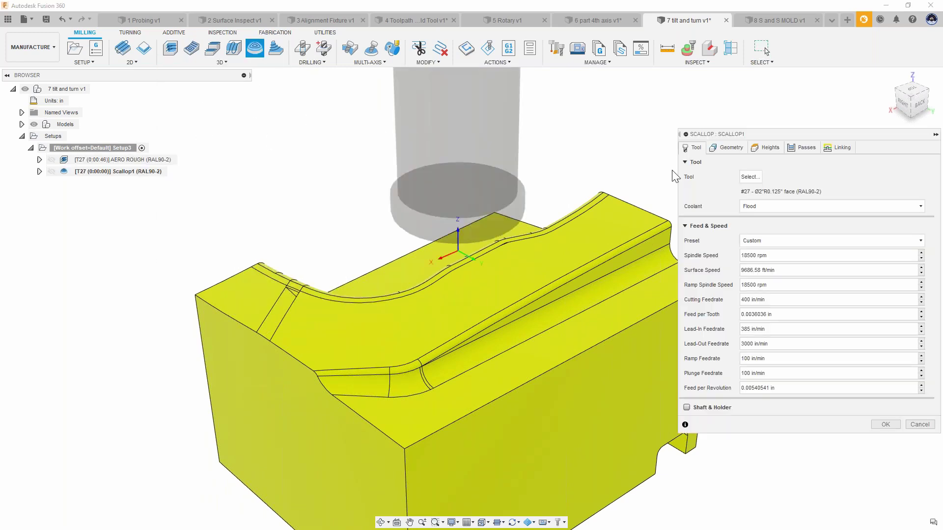
{"action": "left_click", "coordinate": [751, 178]}
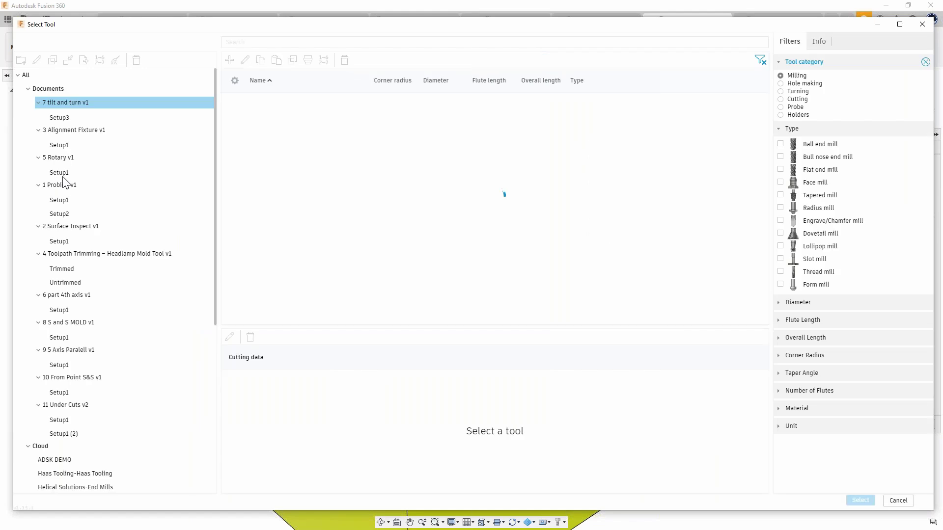
{"action": "left_click", "coordinate": [74, 461]}
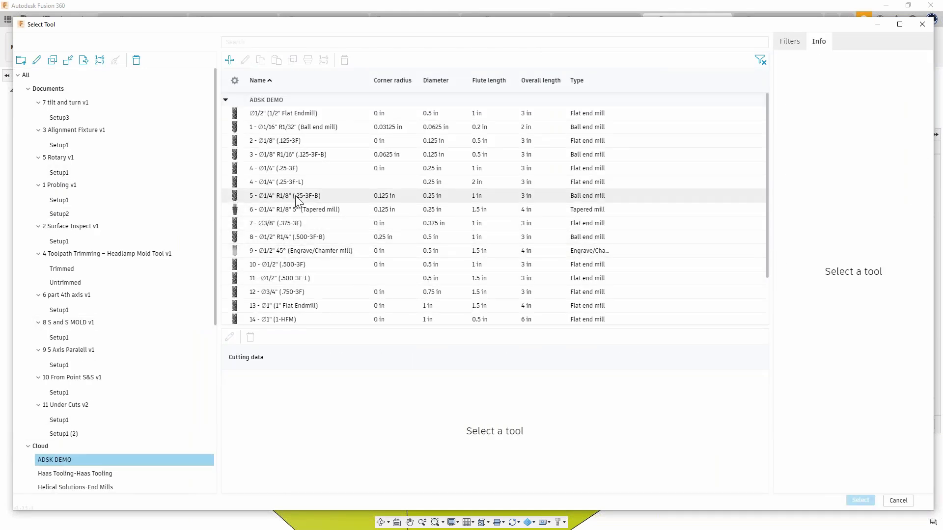
{"action": "left_click", "coordinate": [858, 500]}
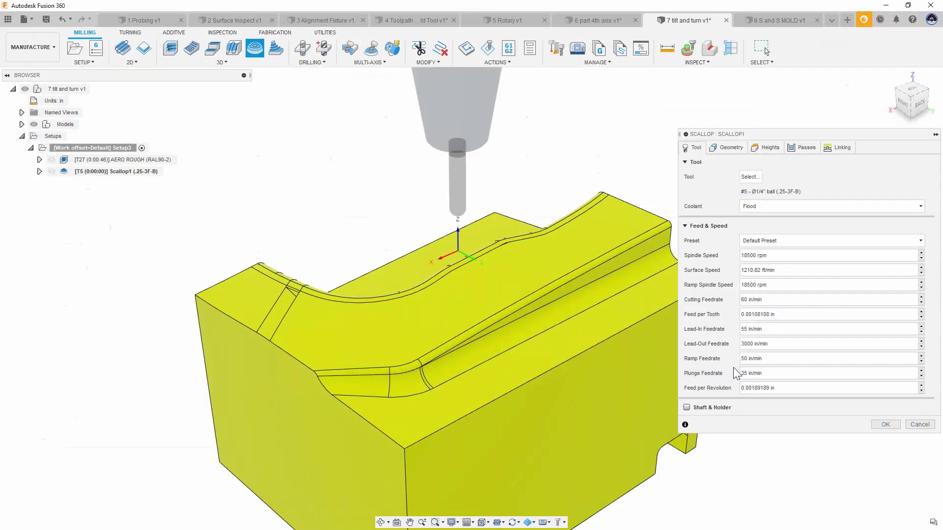
Enable Tool Orientation for the scallop and set its turn to 60 degrees and tilt to 40 degrees
{"action": "middle_click_drag", "start_coordinate": [510, 218], "coordinate": [458, 236], "text": "shift"}
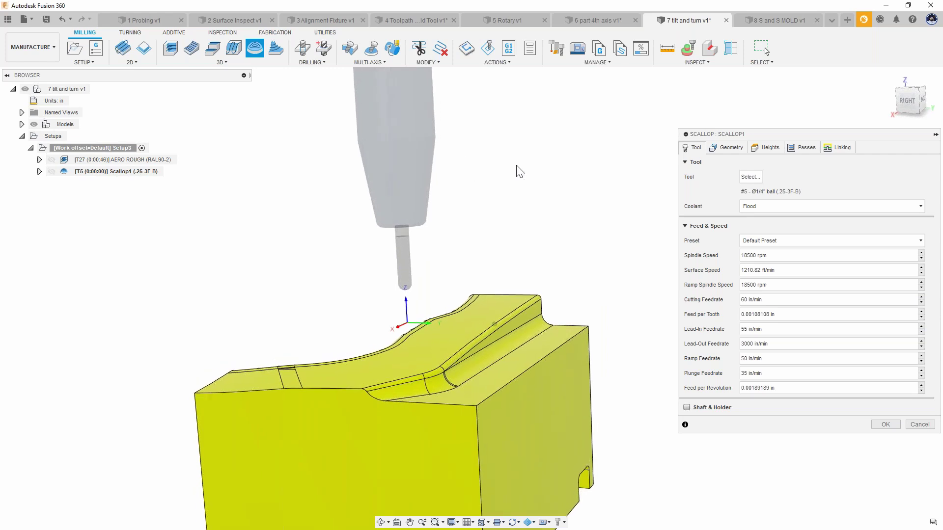
{"action": "middle_click_drag", "start_coordinate": [518, 170], "coordinate": [571, 172], "text": "shift"}
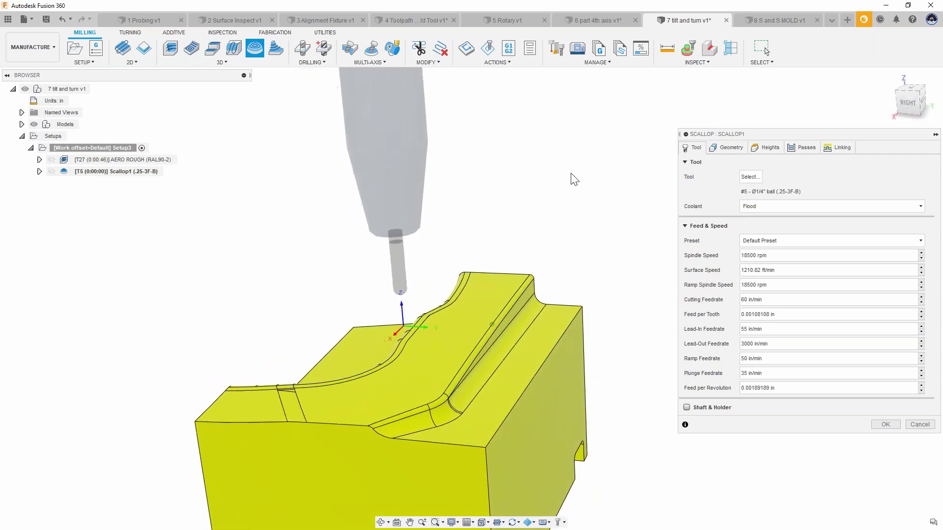
{"action": "left_click", "coordinate": [729, 148]}
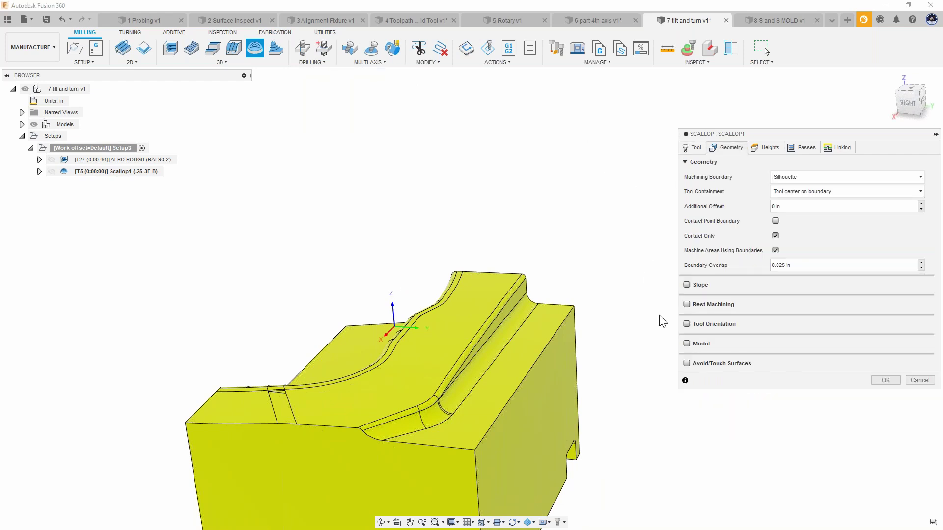
{"action": "left_click", "coordinate": [687, 324]}
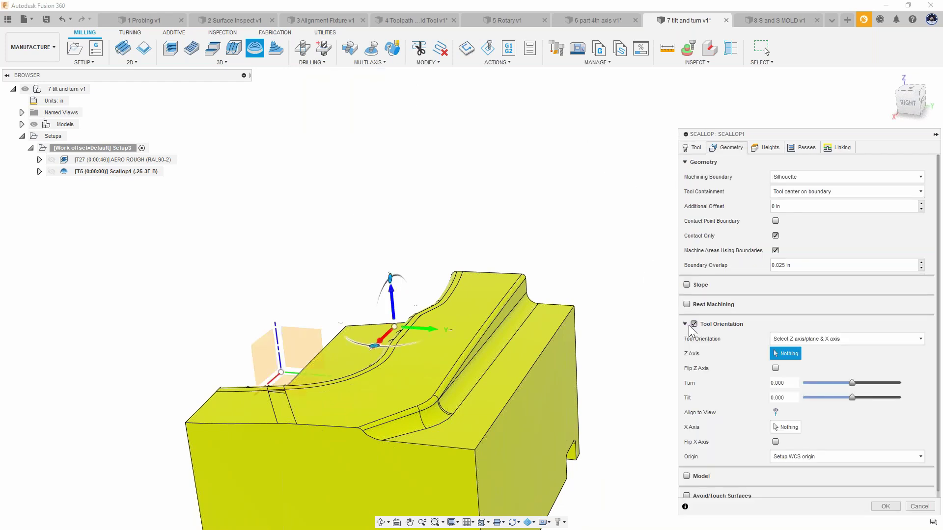
{"action": "middle_click_drag", "start_coordinate": [590, 324], "coordinate": [625, 260], "text": "shift"}
{"action": "middle_click_drag", "start_coordinate": [649, 321], "coordinate": [565, 267], "text": "shift"}
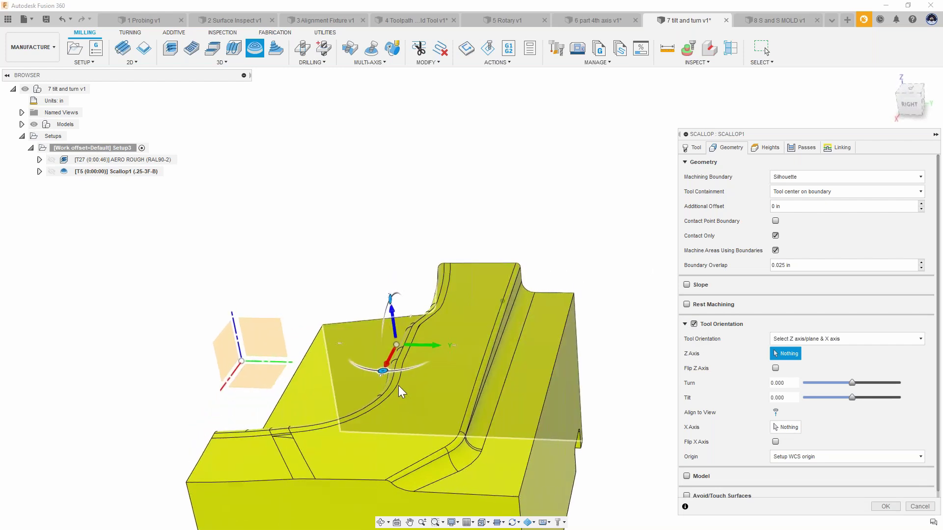
{"action": "left_click_drag", "start_coordinate": [381, 366], "coordinate": [382, 366]}
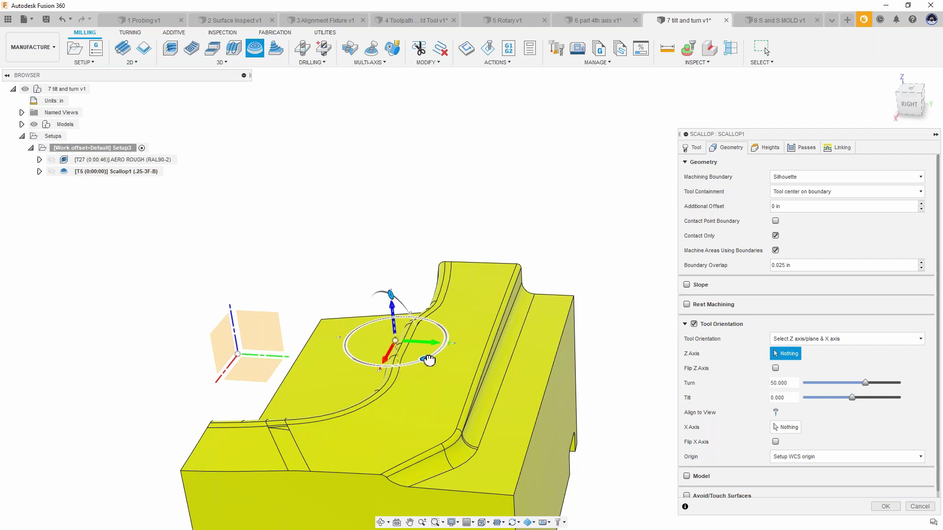
{"action": "middle_click_drag", "start_coordinate": [496, 322], "coordinate": [520, 354], "text": "shift"}
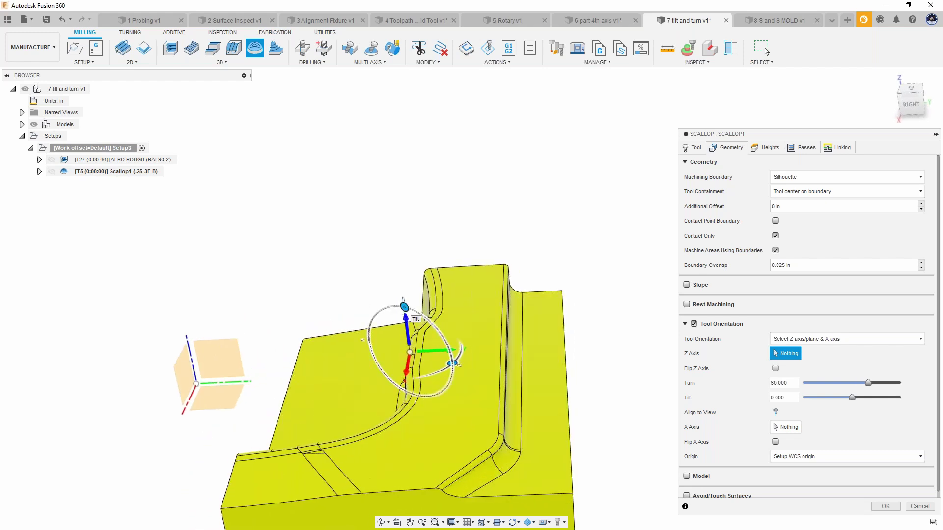
{"action": "left_click_drag", "start_coordinate": [404, 308], "coordinate": [435, 329]}
{"action": "middle_click_drag", "start_coordinate": [584, 245], "coordinate": [501, 139], "text": "shift"}
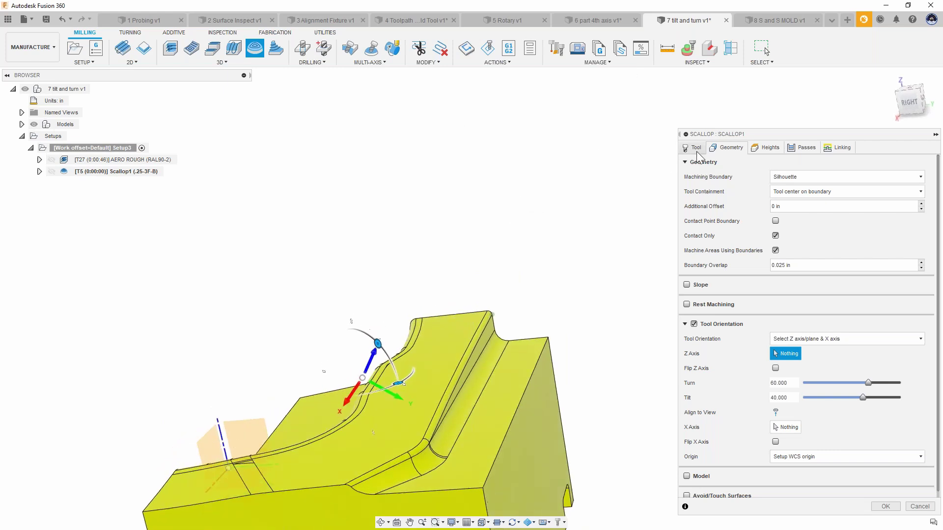
Limit the scallop to a selected boundary chain around the long filleted groove and set the stepover to .02 in
{"action": "left_click", "coordinate": [790, 177]}
{"action": "left_click", "coordinate": [805, 211]}
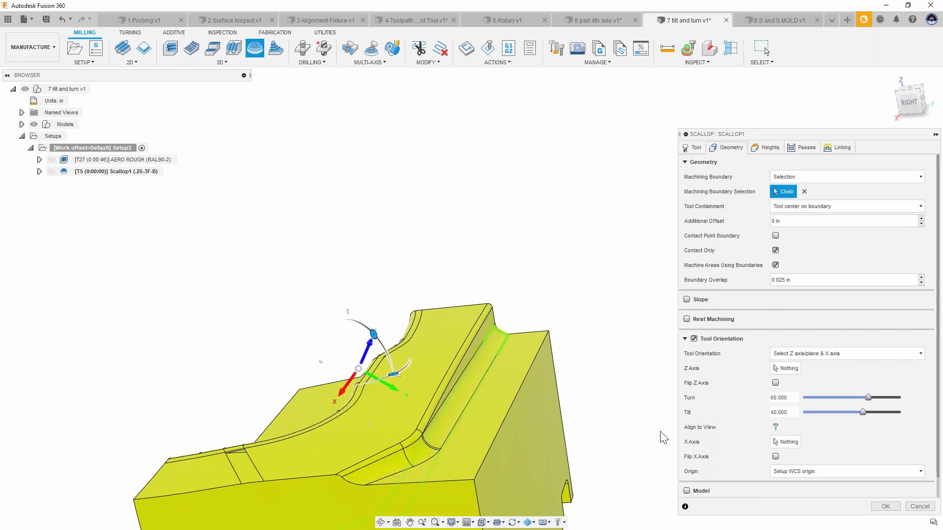
{"action": "left_click", "coordinate": [807, 149]}
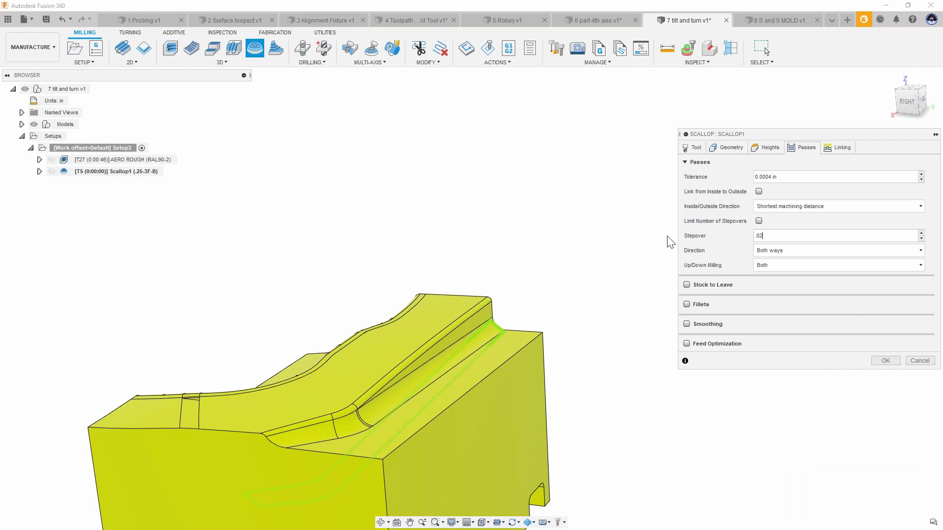
Set the boundary overlap to 0, enable Contact Point Boundary, and generate the scallop toolpath
{"action": "left_click", "coordinate": [728, 147]}
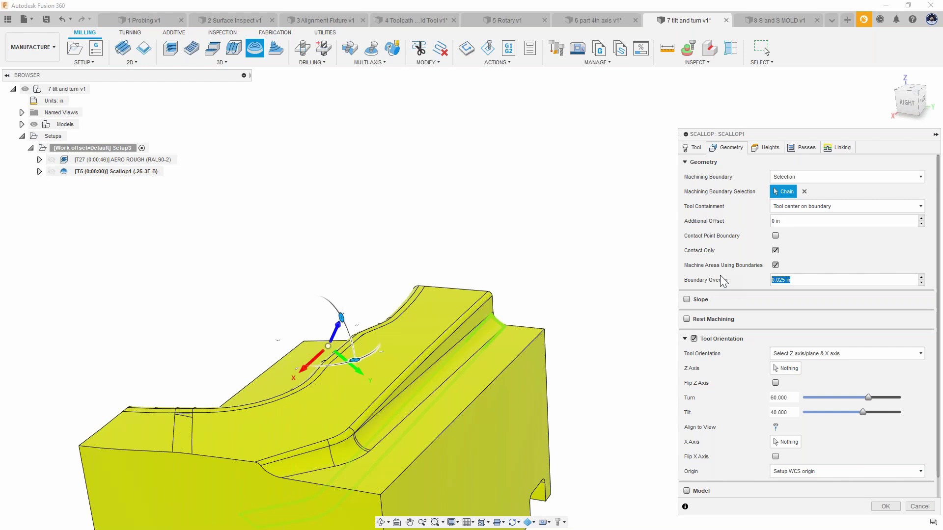
{"action": "left_click", "coordinate": [775, 236]}
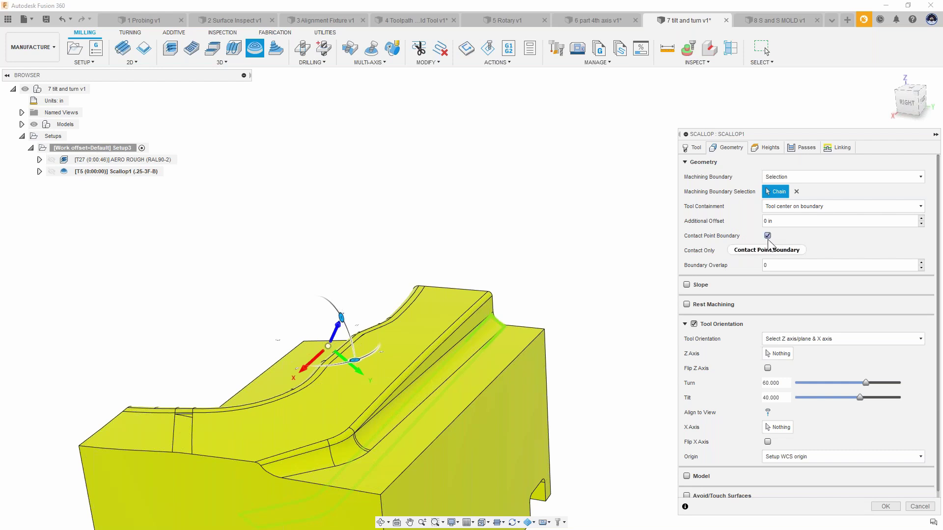
{"action": "mouse_move", "coordinate": [770, 243]}
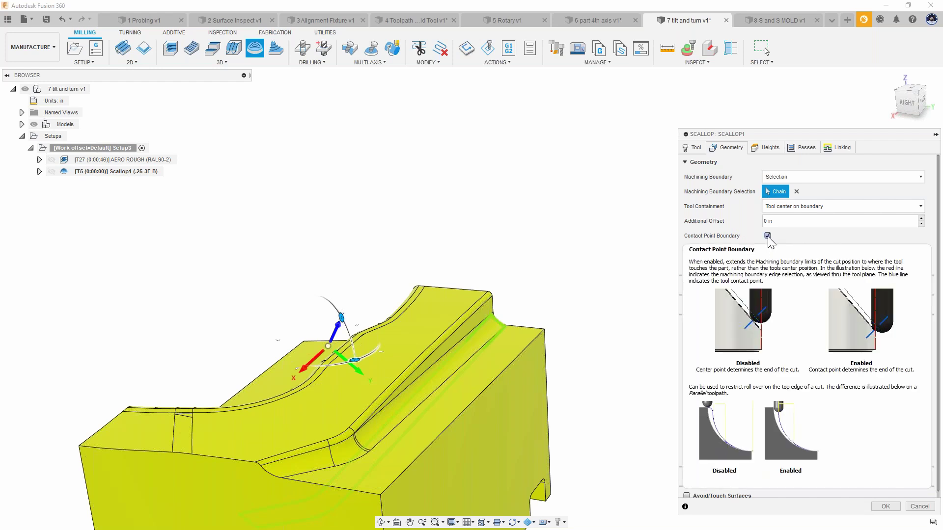
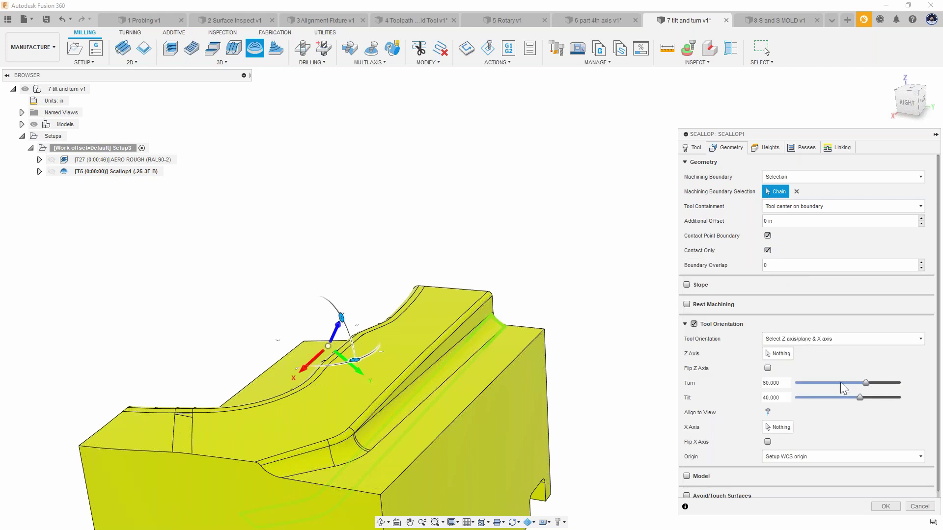
{"action": "left_click", "coordinate": [886, 506]}
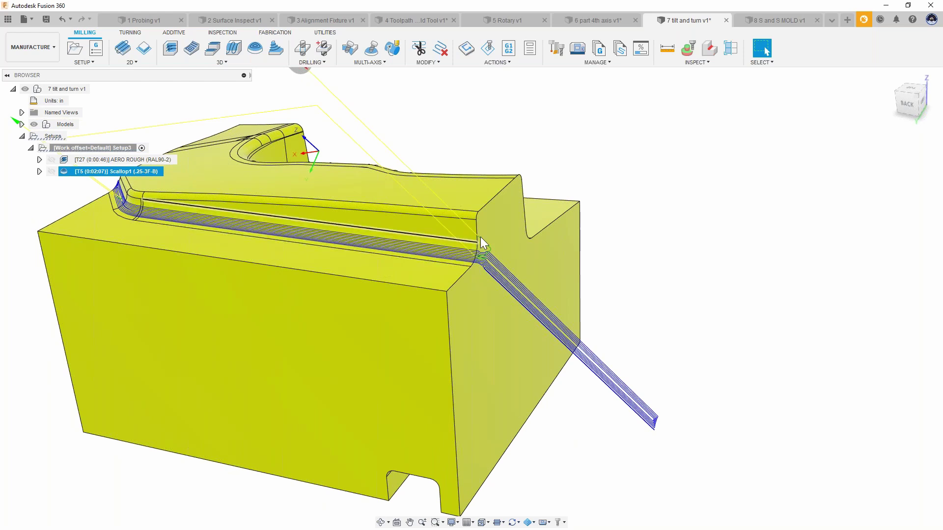
From the back view, trim the scallop toolpath with a four-point polygon around the overhanging passes, keeping everything outside the boundary
{"action": "left_click", "coordinate": [907, 104]}
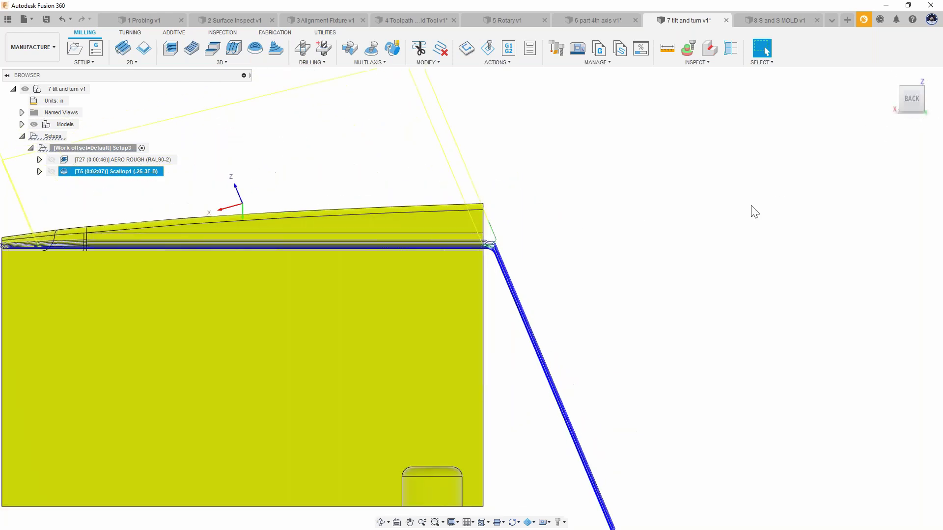
{"action": "left_click", "coordinate": [418, 48]}
{"action": "left_click", "coordinate": [450, 201]}
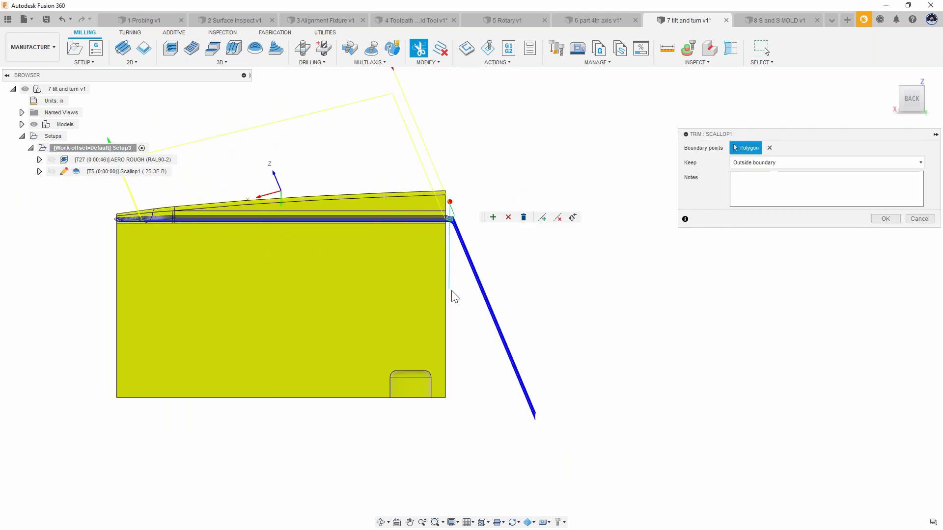
{"action": "left_click", "coordinate": [464, 410]}
{"action": "left_click", "coordinate": [604, 444]}
{"action": "left_click", "coordinate": [534, 167]}
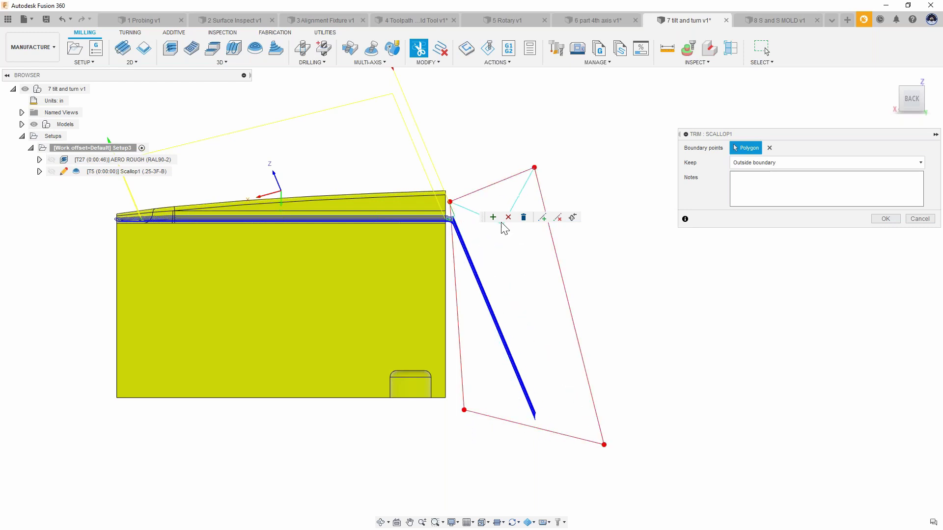
{"action": "left_click", "coordinate": [885, 219]}
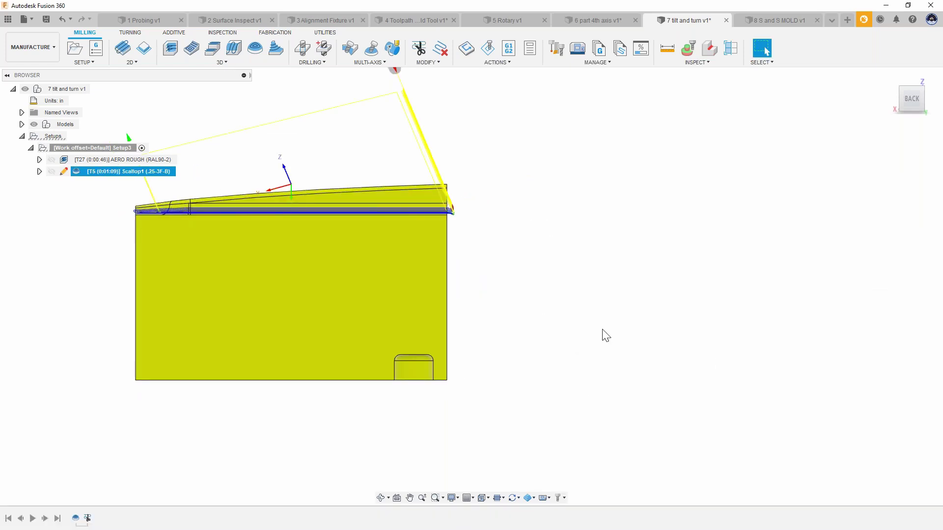
Examine the trimmed scallop toolpath and tilted tool along the groove from several angles
{"action": "middle_click_drag", "start_coordinate": [619, 307], "coordinate": [766, 209], "text": "shift"}
{"action": "scroll", "coordinate": [455, 190], "scroll_direction": "down", "scroll_amount": 2}
{"action": "left_click", "coordinate": [304, 142]}
{"action": "middle_click_drag", "start_coordinate": [362, 239], "coordinate": [387, 248], "text": "shift"}
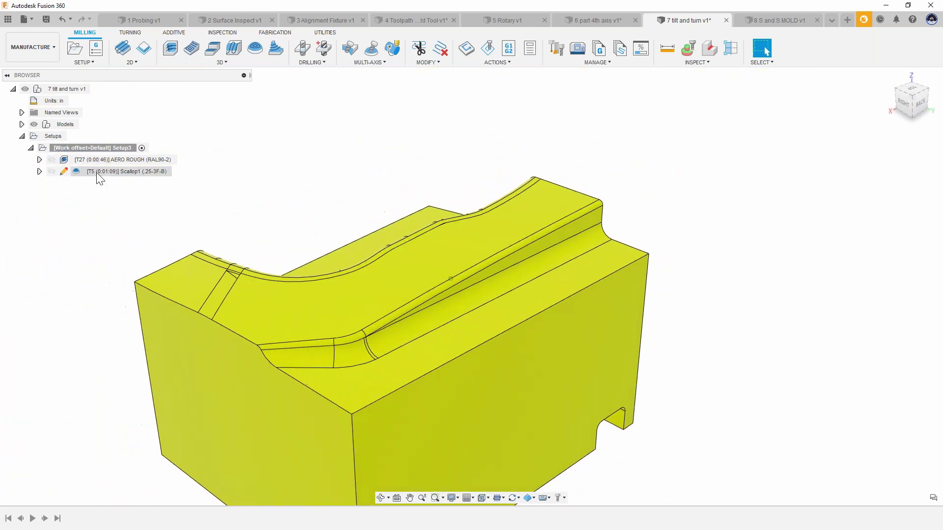
{"action": "left_click", "coordinate": [96, 172]}
{"action": "middle_click_drag", "start_coordinate": [184, 278], "coordinate": [329, 182], "text": "shift"}
{"action": "middle_click_drag", "start_coordinate": [223, 158], "coordinate": [579, 177], "text": "shift"}
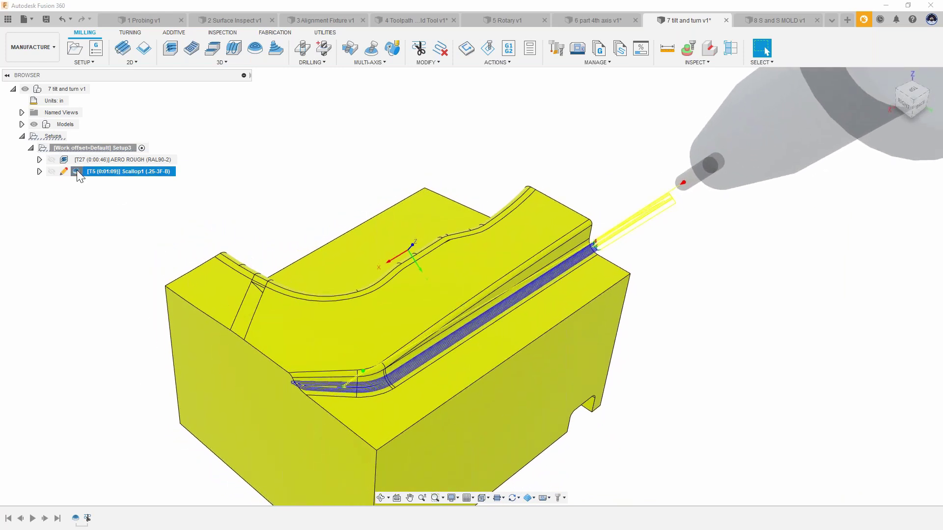
Edit the Scallop1 operation to align its tool orientation to a view along the groove, and regenerate the toolpath
{"action": "double_click", "coordinate": [78, 171]}
{"action": "left_click", "coordinate": [728, 149]}
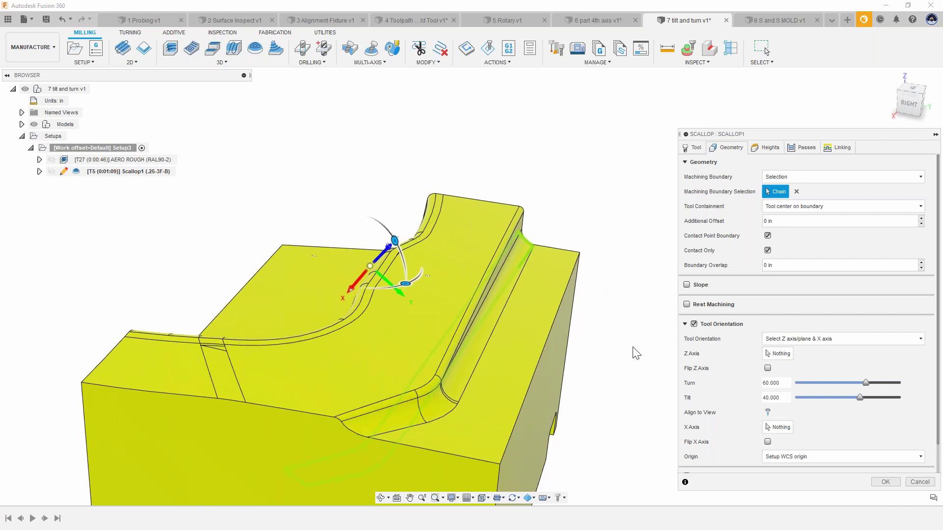
{"action": "left_click", "coordinate": [767, 411]}
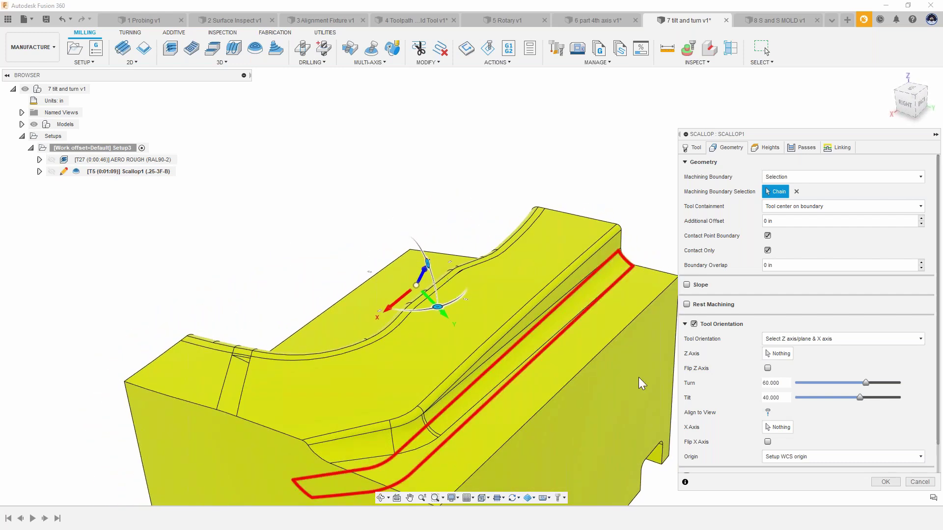
{"action": "left_click", "coordinate": [767, 412]}
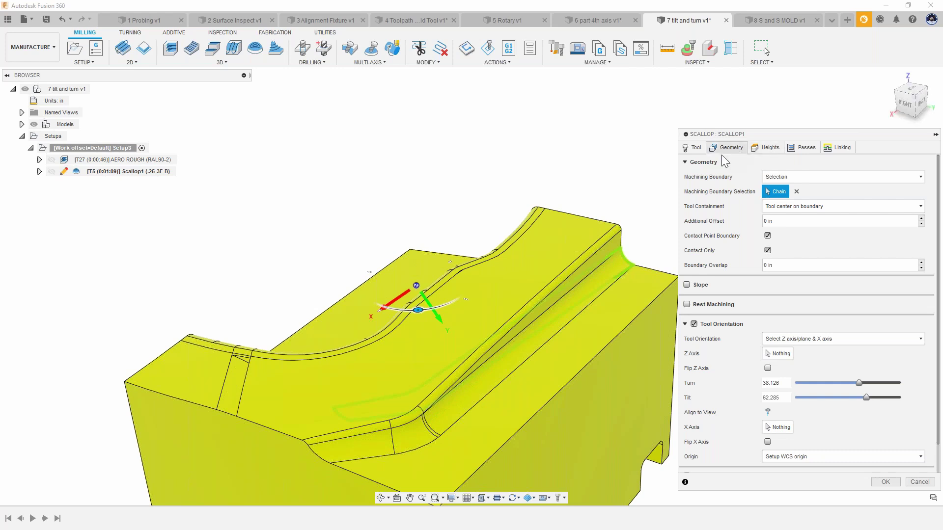
{"action": "left_click", "coordinate": [889, 482]}
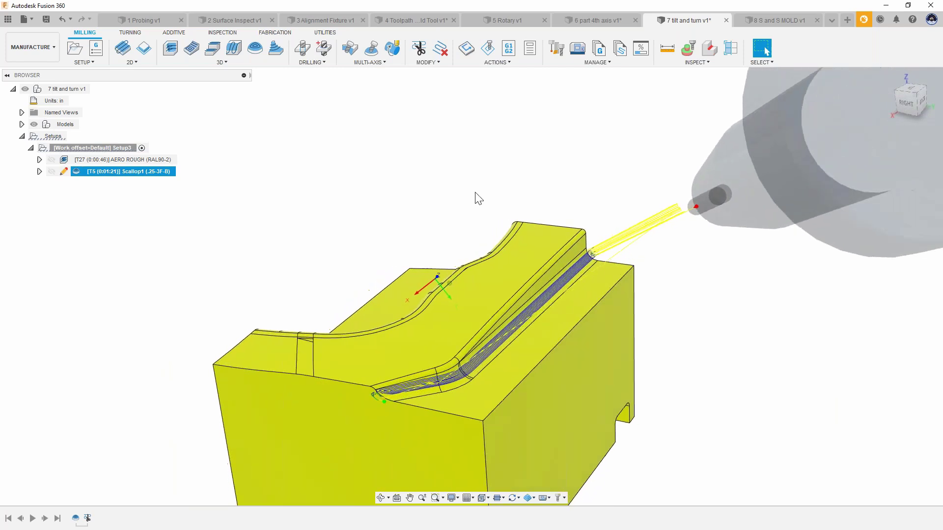
{"action": "left_click", "coordinate": [446, 200]}
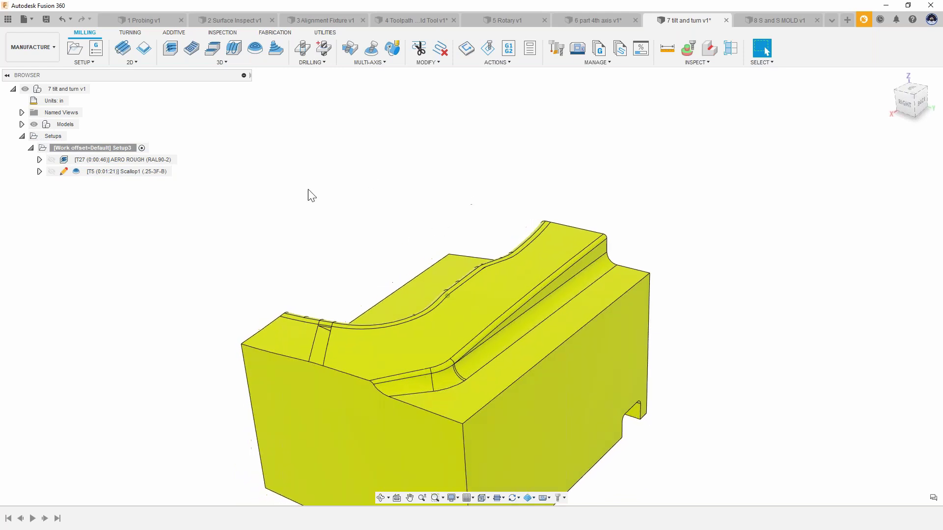
Try orienting the Scallop1 tool by Surface normal & Y axis, using a surface point on the groove's long fillet
{"action": "left_click", "coordinate": [108, 172]}
{"action": "right_click", "coordinate": [107, 171]}
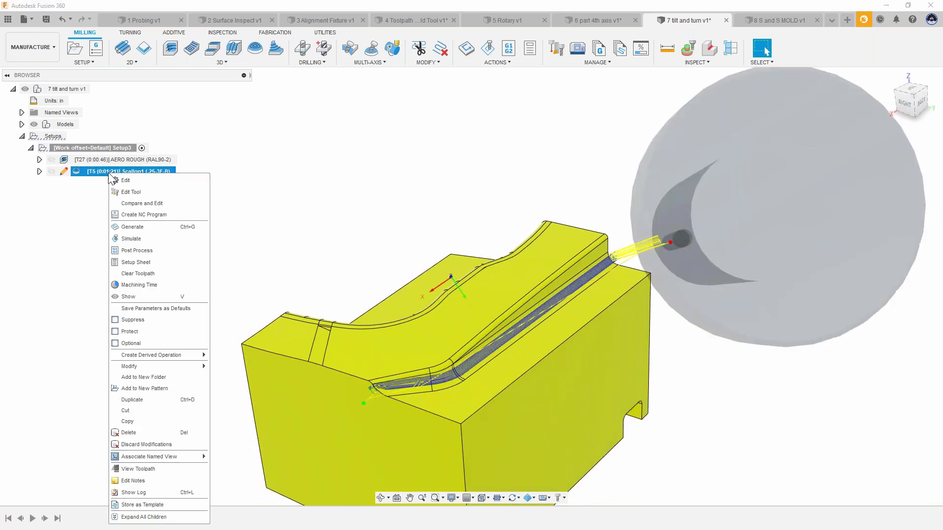
{"action": "left_click", "coordinate": [125, 176]}
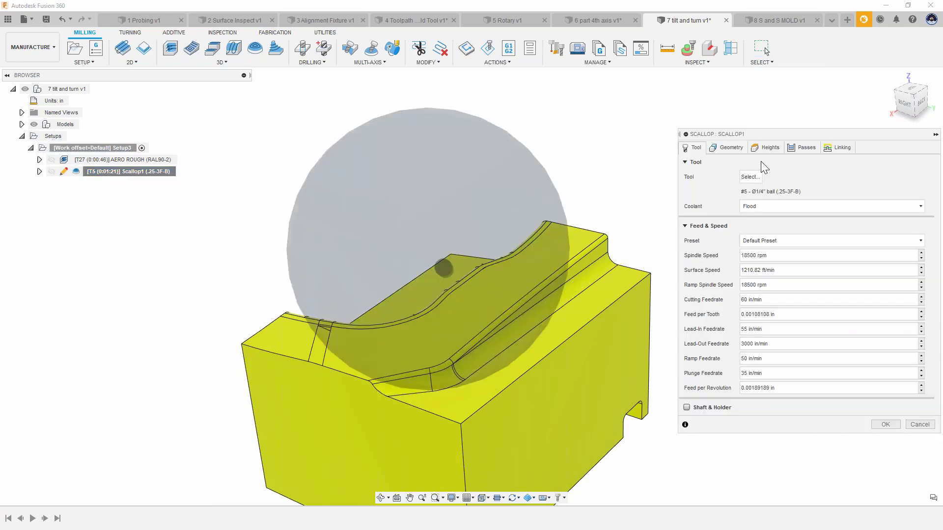
{"action": "left_click", "coordinate": [729, 147]}
{"action": "left_click", "coordinate": [788, 341]}
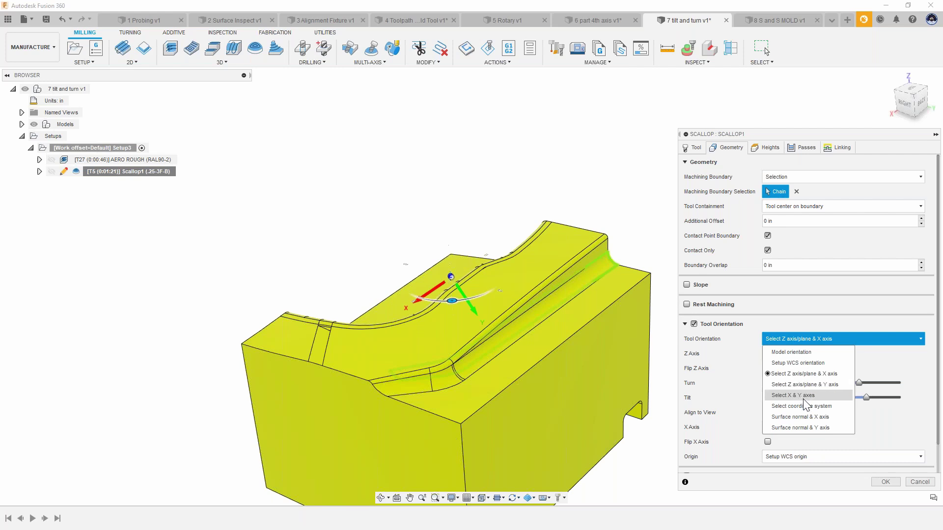
{"action": "left_click", "coordinate": [808, 428]}
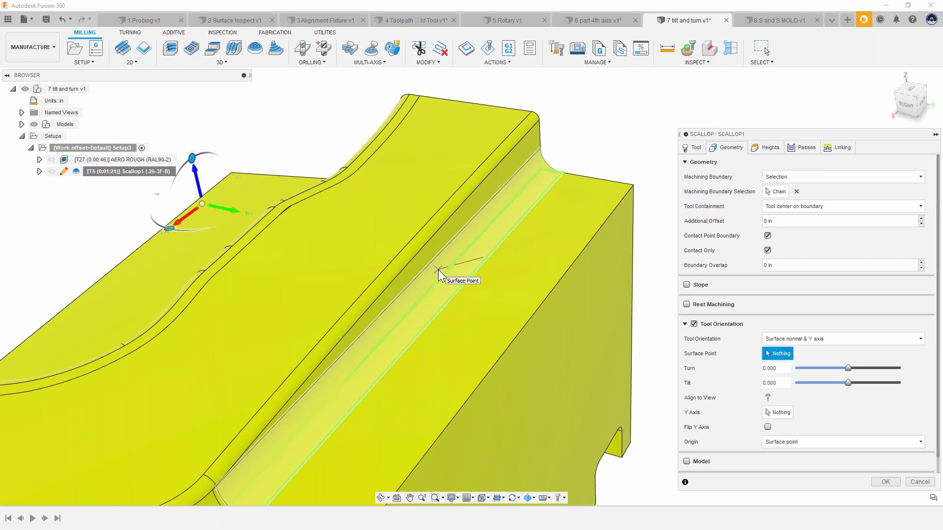
{"action": "left_click", "coordinate": [438, 269]}
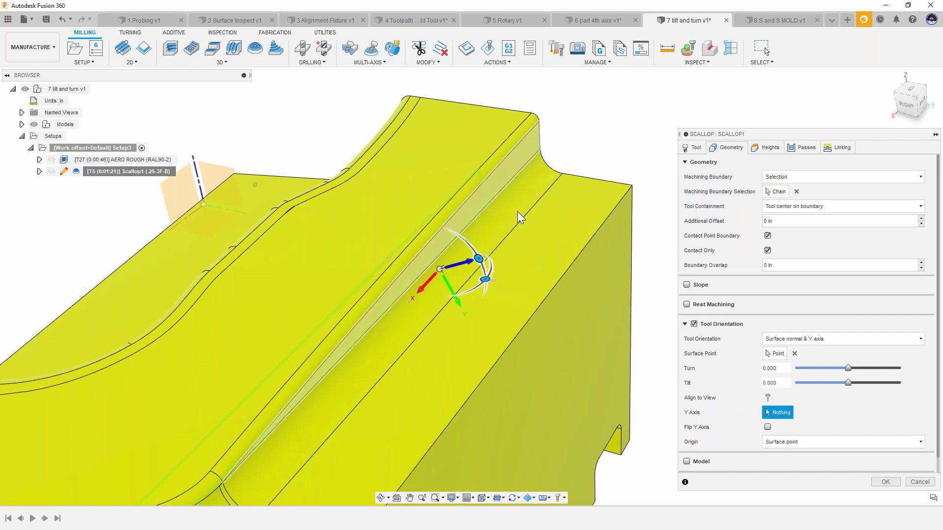
Examine the surface-normal tool axis on the groove from several angles and discard the orientation edit
{"action": "middle_click_drag", "start_coordinate": [517, 211], "coordinate": [500, 161], "text": "shift"}
{"action": "middle_click_drag", "start_coordinate": [583, 363], "coordinate": [578, 204], "text": "shift"}
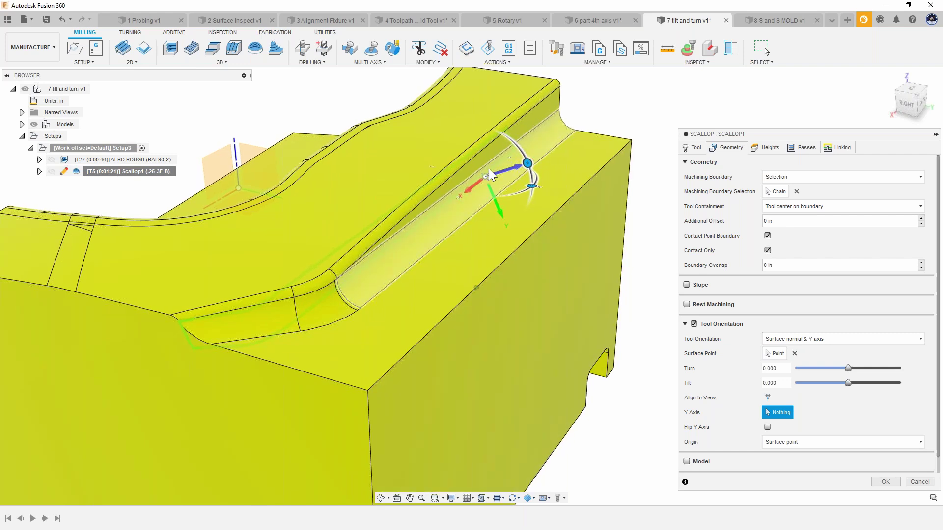
{"action": "middle_click_drag", "start_coordinate": [488, 169], "coordinate": [517, 180], "text": "shift"}
{"action": "middle_click_drag", "start_coordinate": [498, 167], "coordinate": [546, 221], "text": "shift"}
{"action": "scroll", "coordinate": [277, 99], "scroll_direction": "down", "scroll_amount": 1}
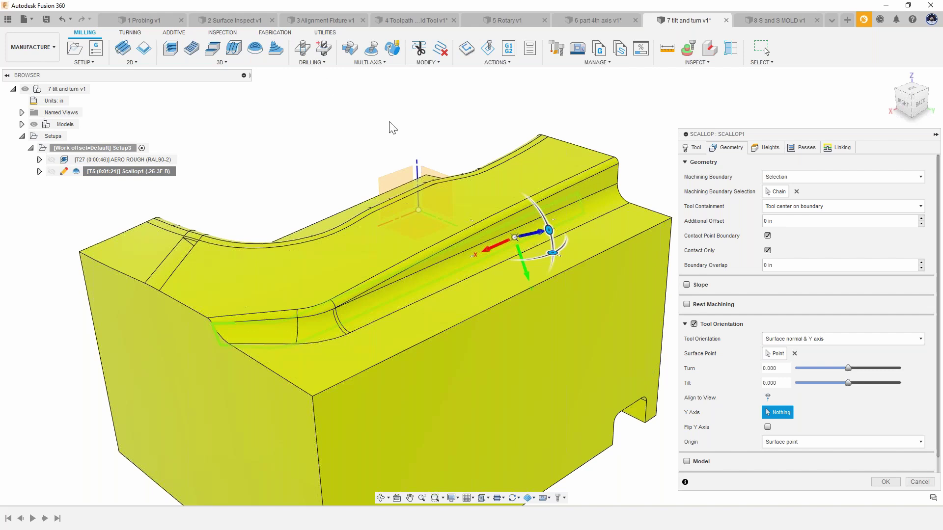
{"action": "scroll", "coordinate": [490, 117], "scroll_direction": "down", "scroll_amount": 2}
{"action": "middle_click_drag", "start_coordinate": [490, 117], "coordinate": [648, 215], "text": "shift"}
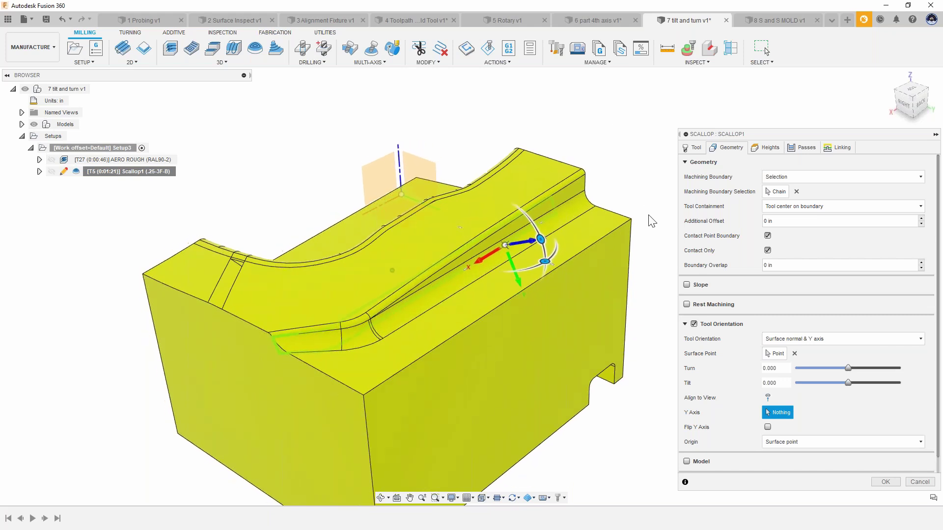
{"action": "left_click", "coordinate": [919, 482]}
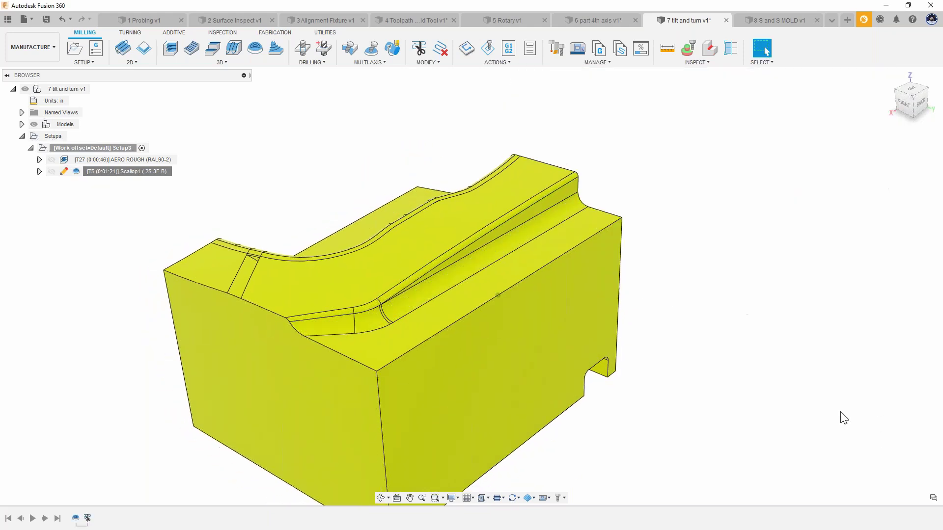
{"action": "scroll", "coordinate": [844, 417], "scroll_direction": "down", "scroll_amount": 2}
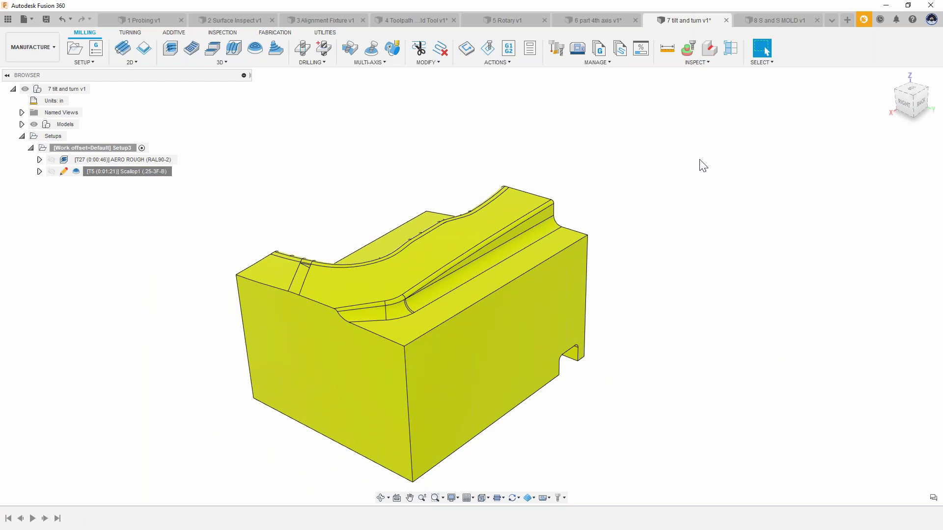
Switch to the 8 S and S MOLD document and look over the mold and the available 3D milling strategies
{"action": "left_click", "coordinate": [776, 23]}
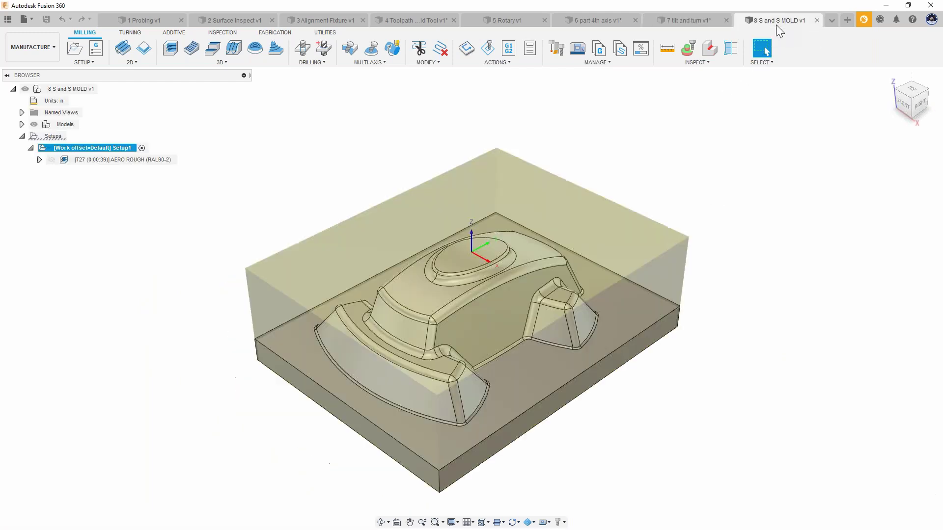
{"action": "left_click", "coordinate": [778, 151]}
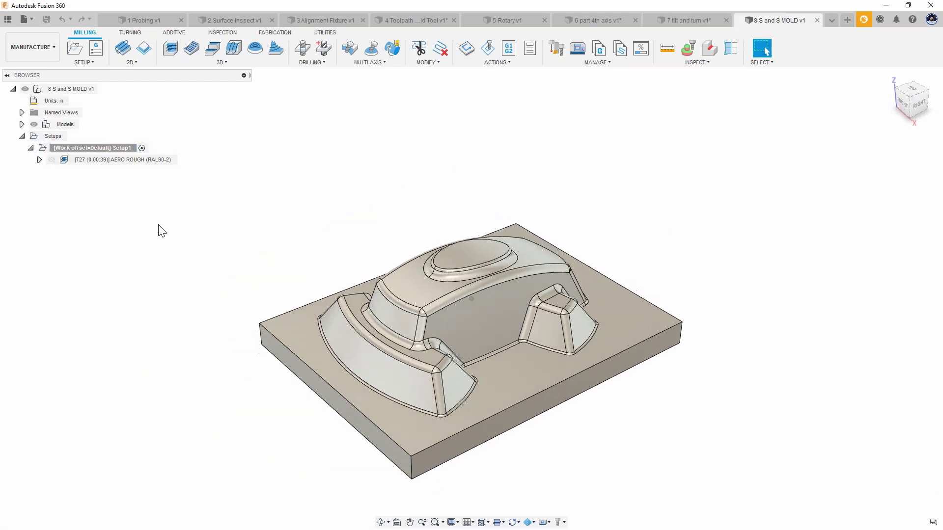
{"action": "middle_click_drag", "start_coordinate": [243, 237], "coordinate": [233, 238], "text": "shift"}
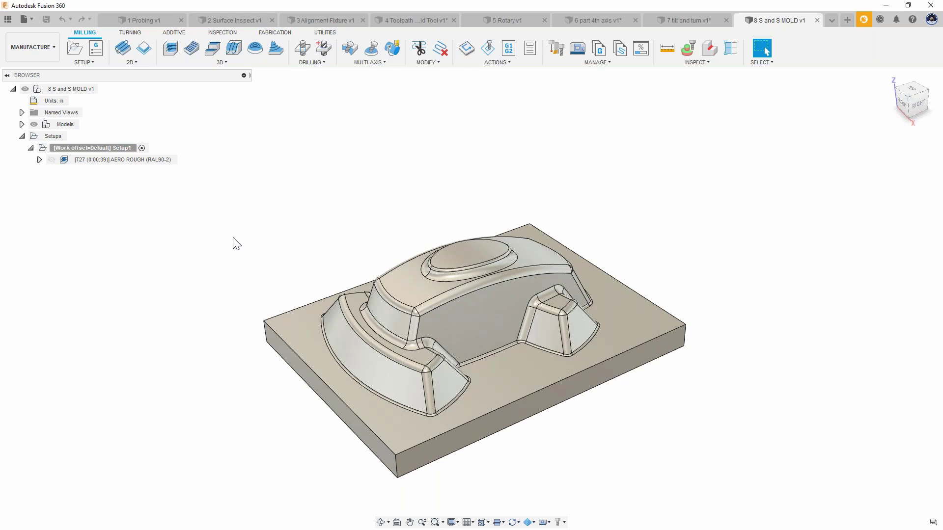
{"action": "left_click", "coordinate": [227, 62]}
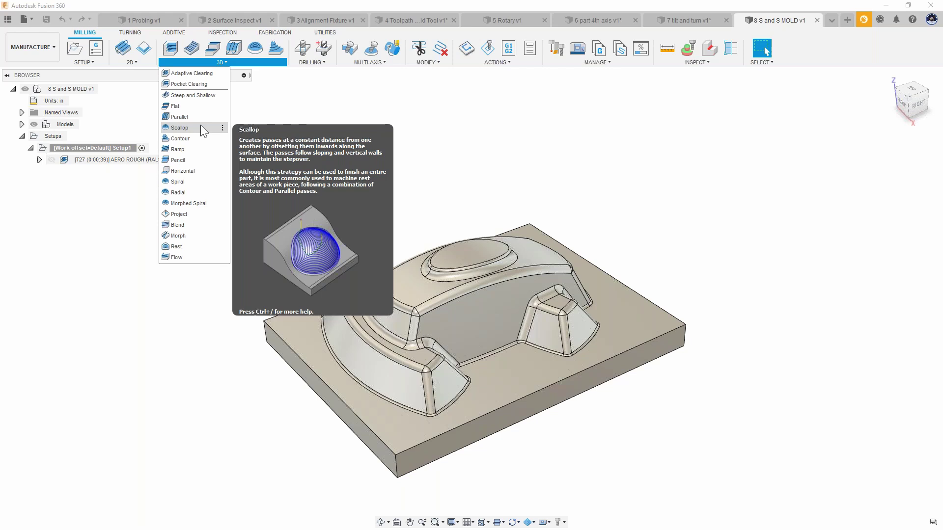
{"action": "left_click", "coordinate": [424, 140]}
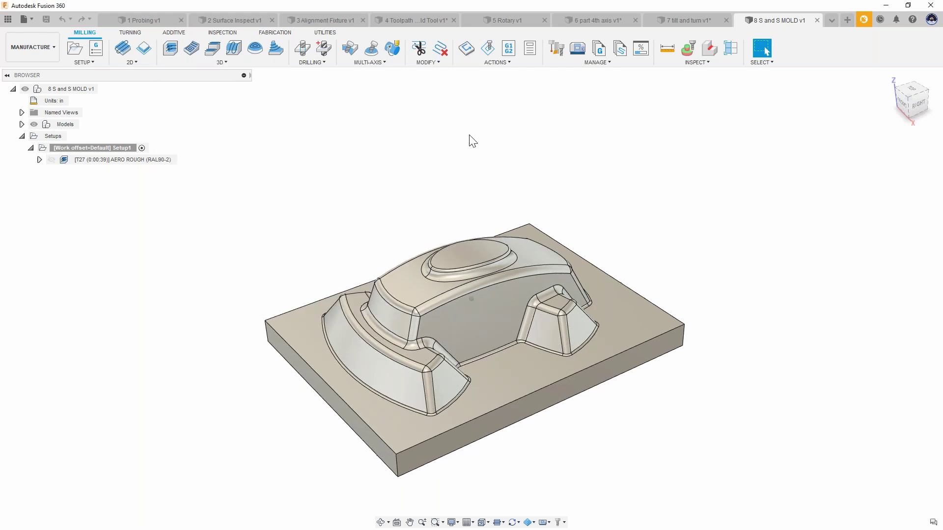
Generate a Parallel toolpath over the mold using tool 5, the 1/4" ball end mill (.25-3F-B) from the ADSK DEMO library
{"action": "left_click", "coordinate": [224, 61]}
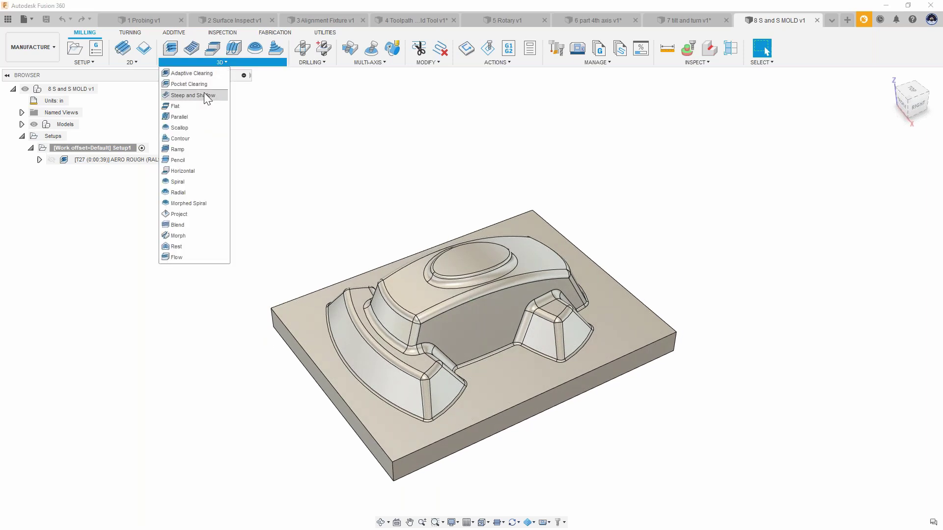
{"action": "left_click", "coordinate": [199, 118]}
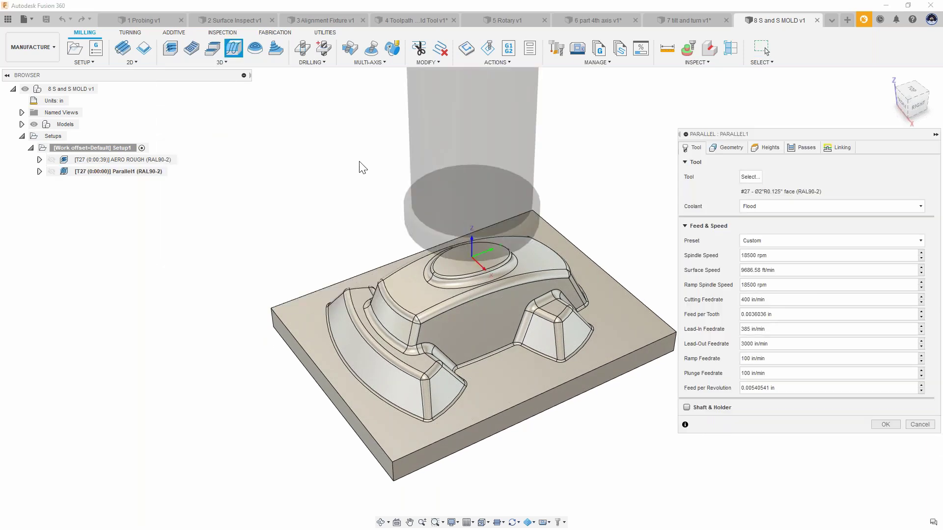
{"action": "left_click", "coordinate": [750, 177]}
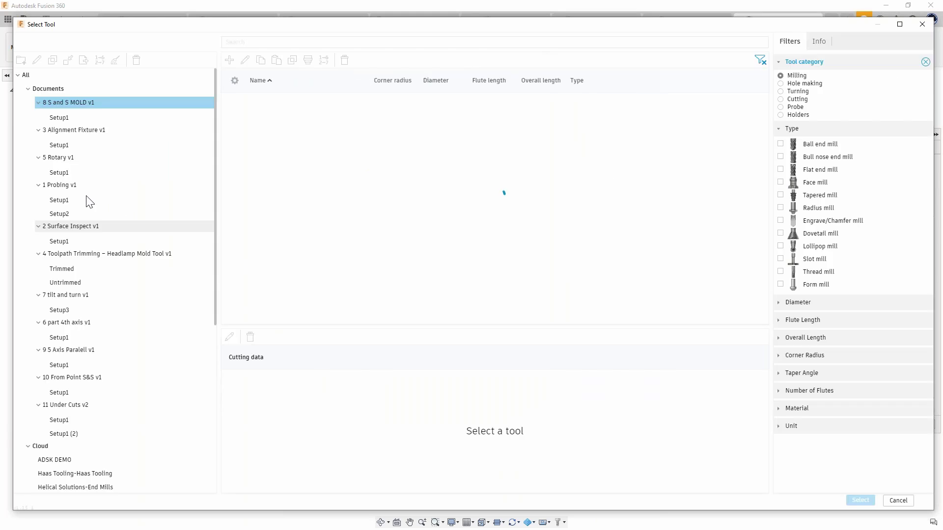
{"action": "left_click", "coordinate": [72, 460]}
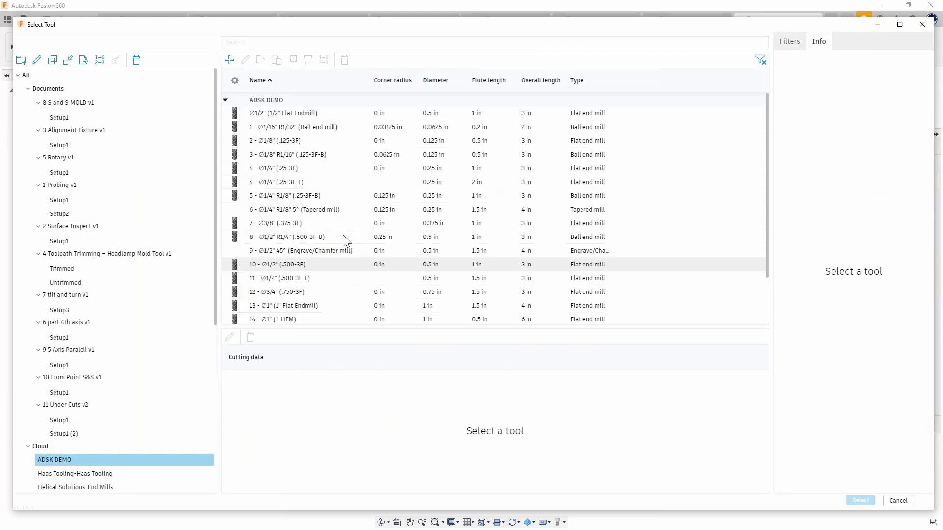
{"action": "left_click", "coordinate": [320, 196]}
{"action": "left_click", "coordinate": [860, 499]}
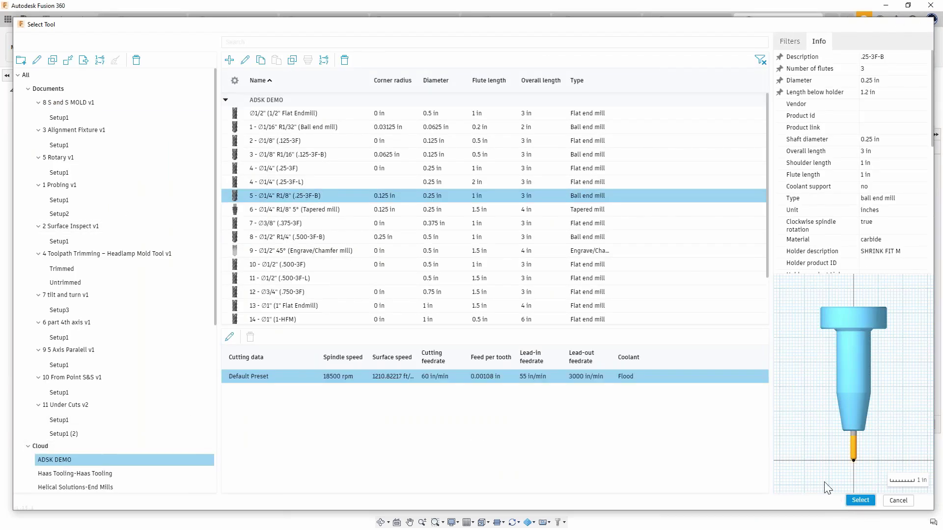
{"action": "left_click", "coordinate": [912, 89]}
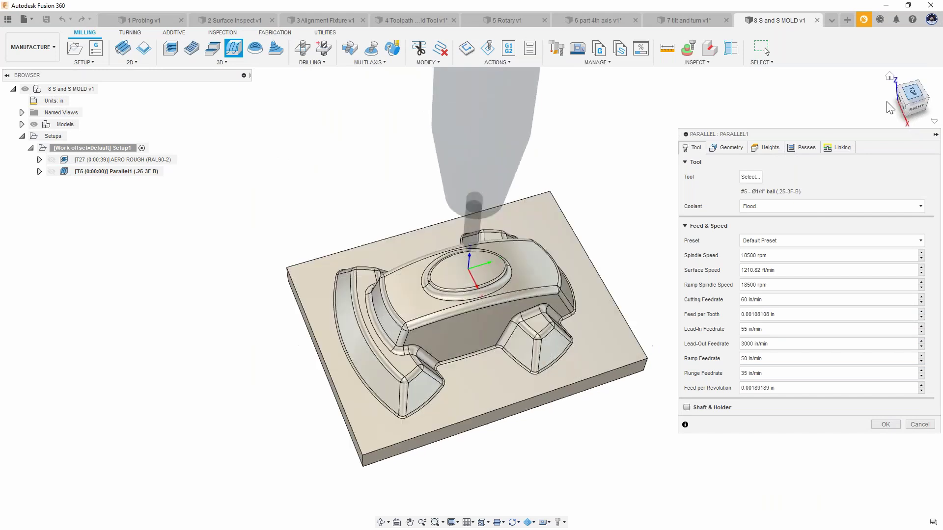
{"action": "left_click", "coordinate": [885, 425]}
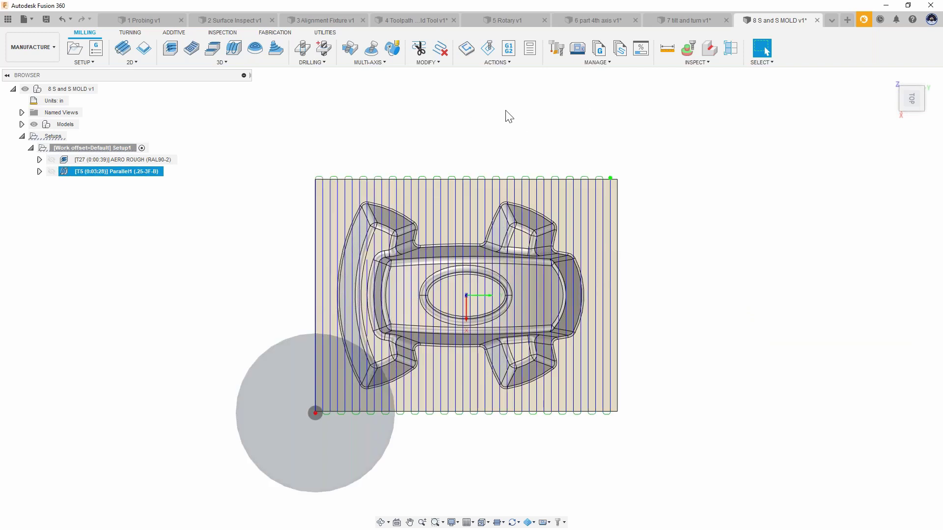
{"action": "scroll", "coordinate": [414, 266], "scroll_direction": "up", "scroll_amount": 4}
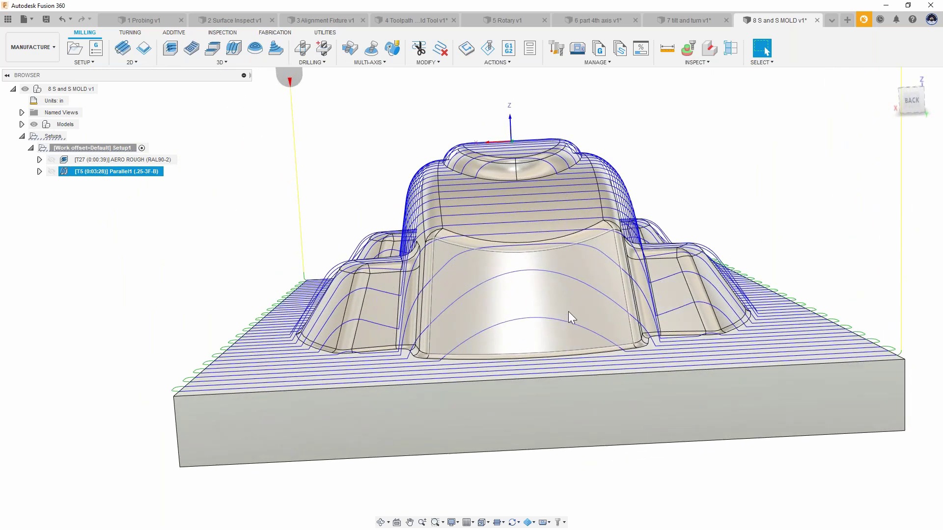
Set the parallel operation's pass direction to 90 deg and regenerate the toolpath
{"action": "double_click", "coordinate": [65, 174]}
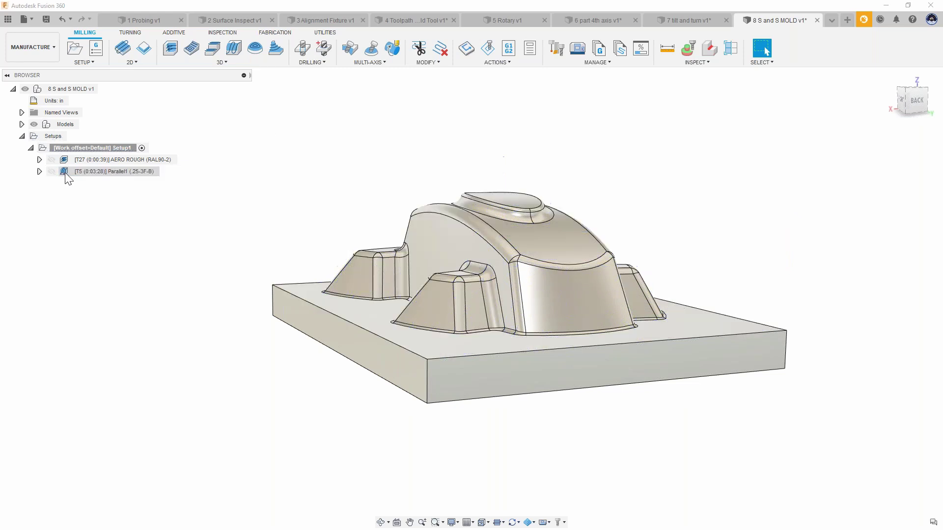
{"action": "left_click", "coordinate": [804, 147]}
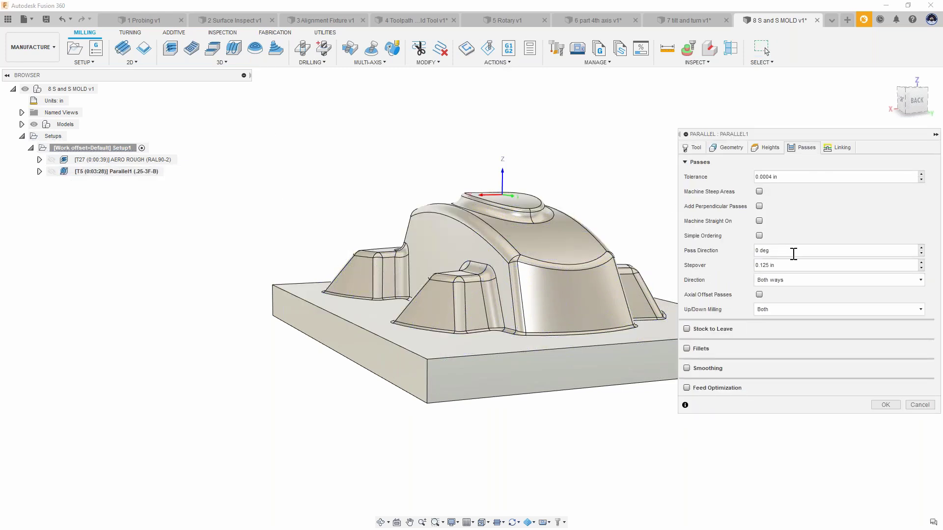
{"action": "type", "text": "90"}
{"action": "key", "text": "Return"}
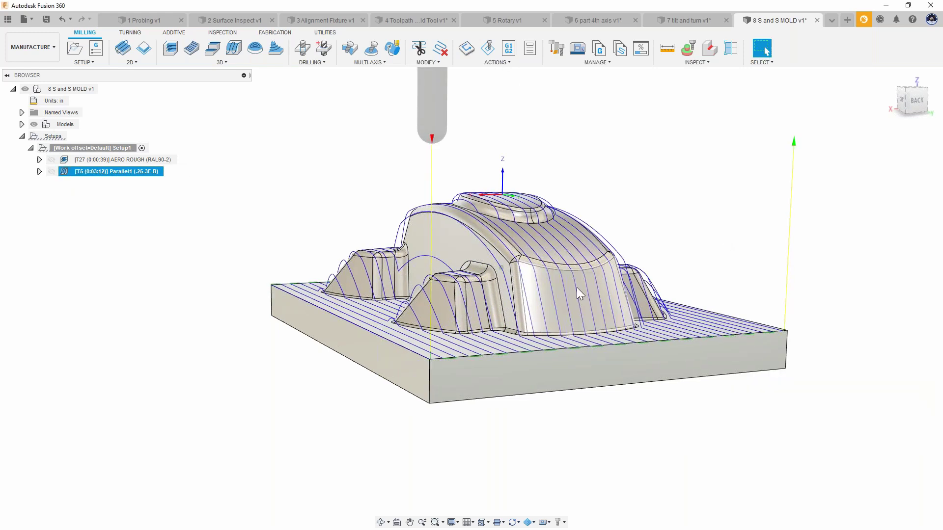
Examine the spacing of the rotated parallel passes on the mold's steep side walls from above and from the side
{"action": "middle_click_drag", "start_coordinate": [576, 287], "coordinate": [561, 228], "text": "shift"}
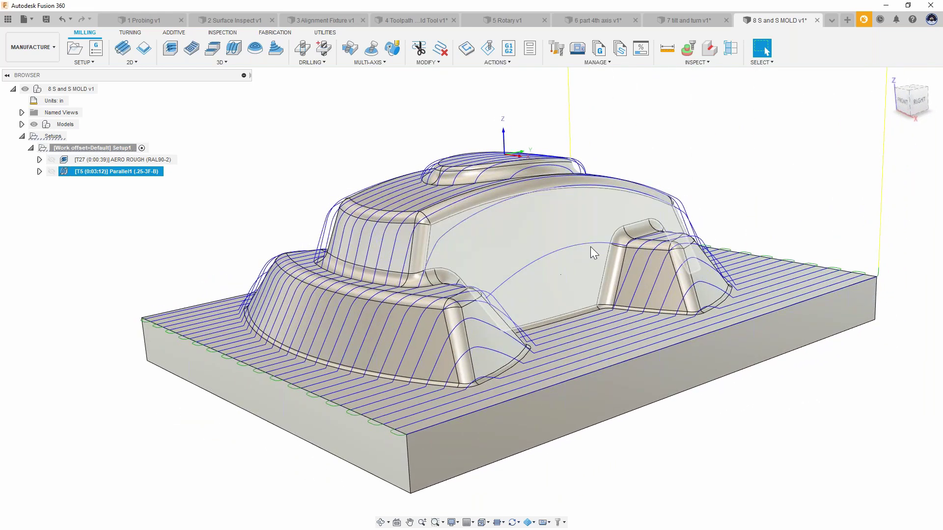
{"action": "middle_click_drag", "start_coordinate": [589, 246], "coordinate": [899, 148], "text": "shift"}
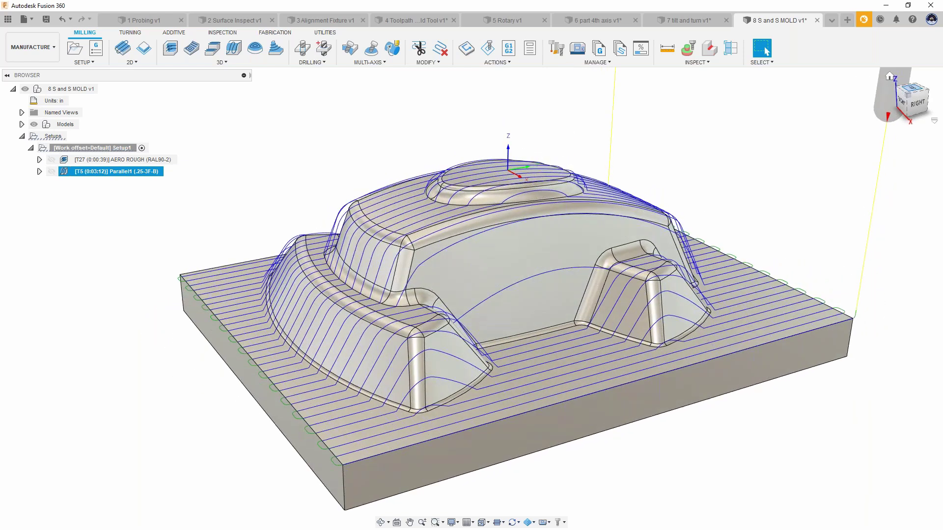
{"action": "left_click", "coordinate": [915, 90]}
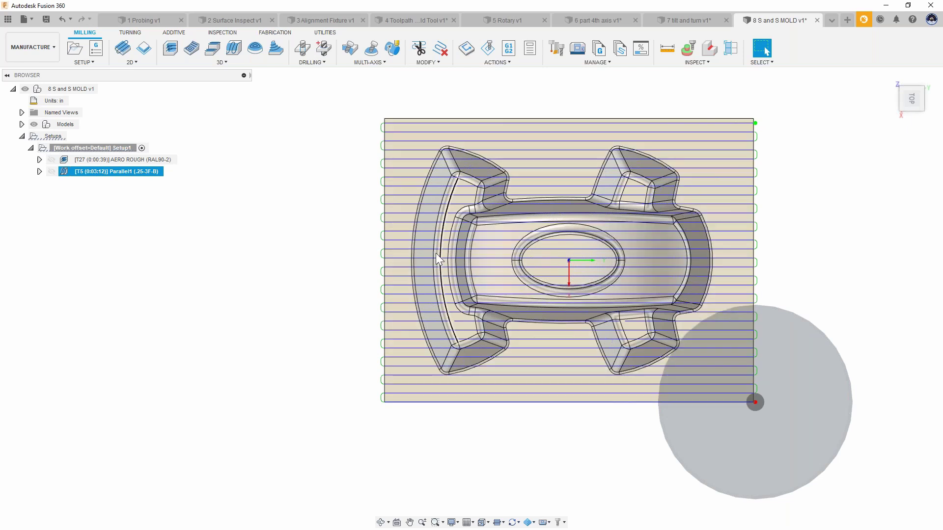
{"action": "middle_click_drag", "start_coordinate": [435, 252], "coordinate": [603, 231], "text": "shift"}
{"action": "scroll", "coordinate": [442, 253], "scroll_direction": "up", "scroll_amount": 2}
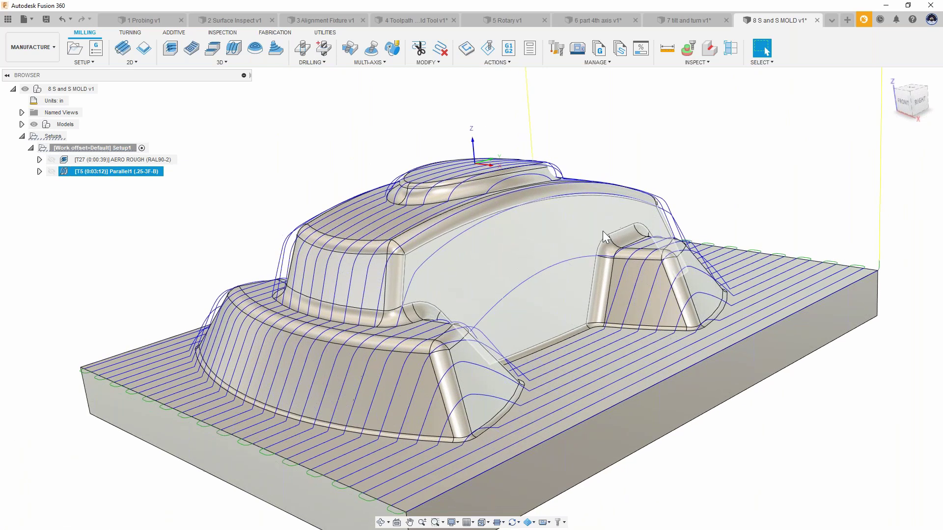
Generate a 3D Contour toolpath over the mold with a maximum stepdown of 0.125 in
{"action": "scroll", "coordinate": [535, 206], "scroll_direction": "down", "scroll_amount": 2}
{"action": "left_click", "coordinate": [304, 107]}
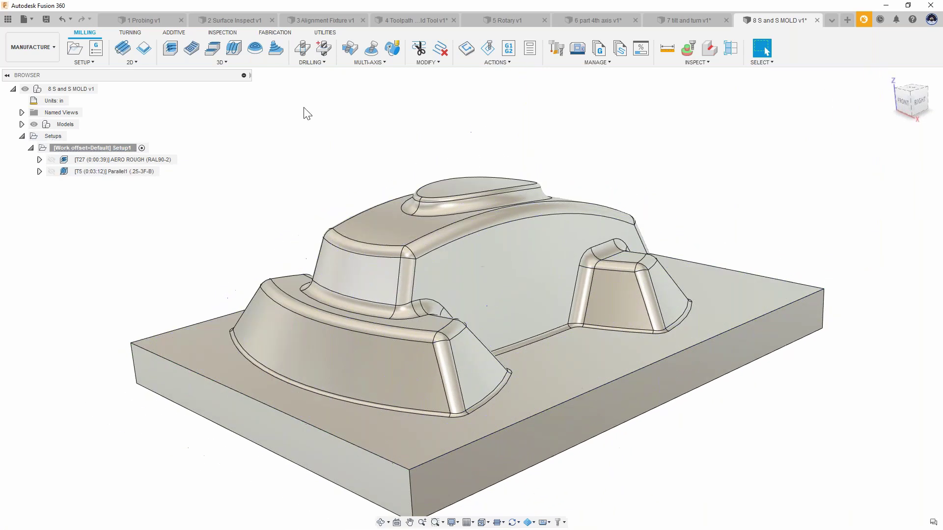
{"action": "left_click", "coordinate": [212, 65]}
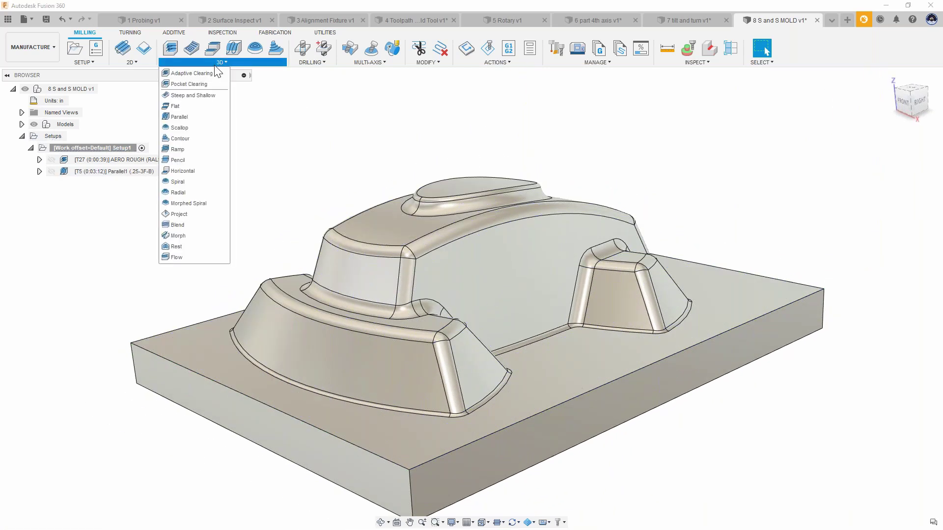
{"action": "left_click", "coordinate": [199, 139]}
{"action": "middle_click_drag", "start_coordinate": [203, 153], "coordinate": [494, 120], "text": "shift"}
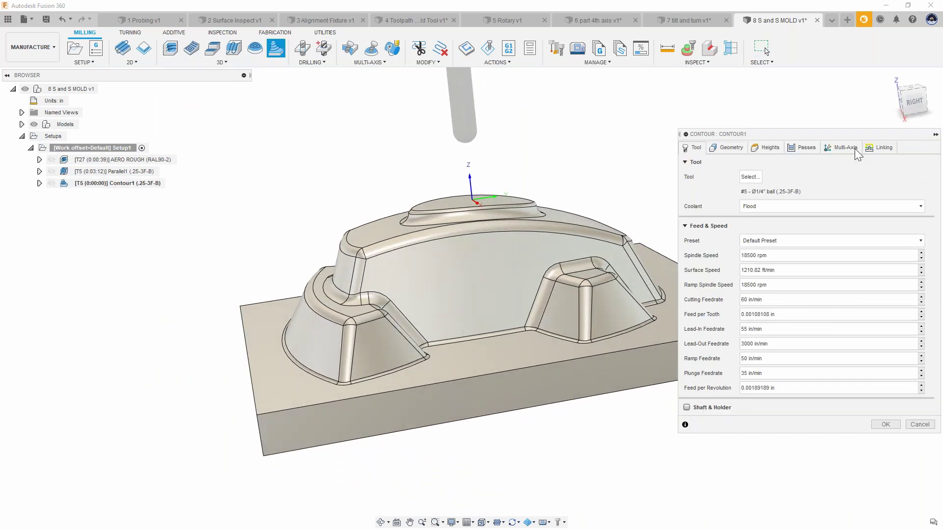
{"action": "left_click", "coordinate": [805, 148]}
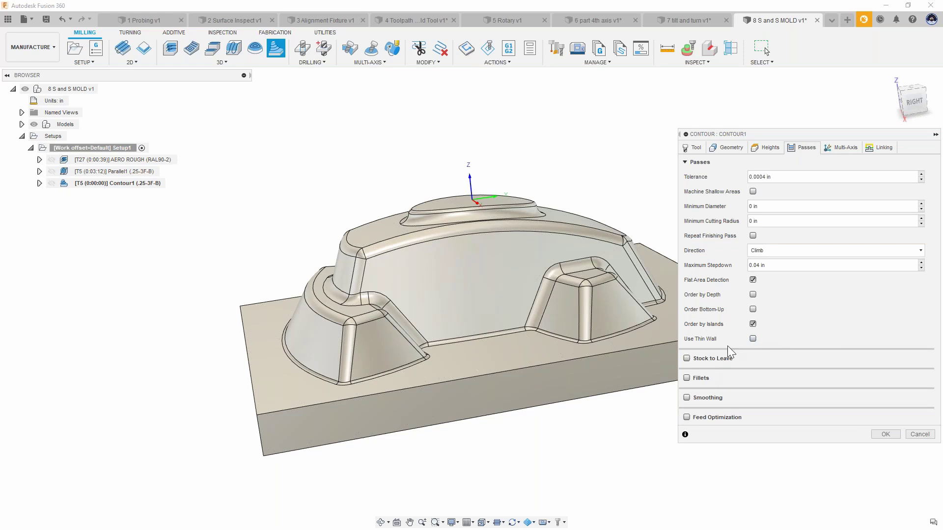
{"action": "left_click_drag", "start_coordinate": [778, 267], "coordinate": [710, 268]}
{"action": "type", "text": ".125"}
{"action": "key", "text": "Return"}
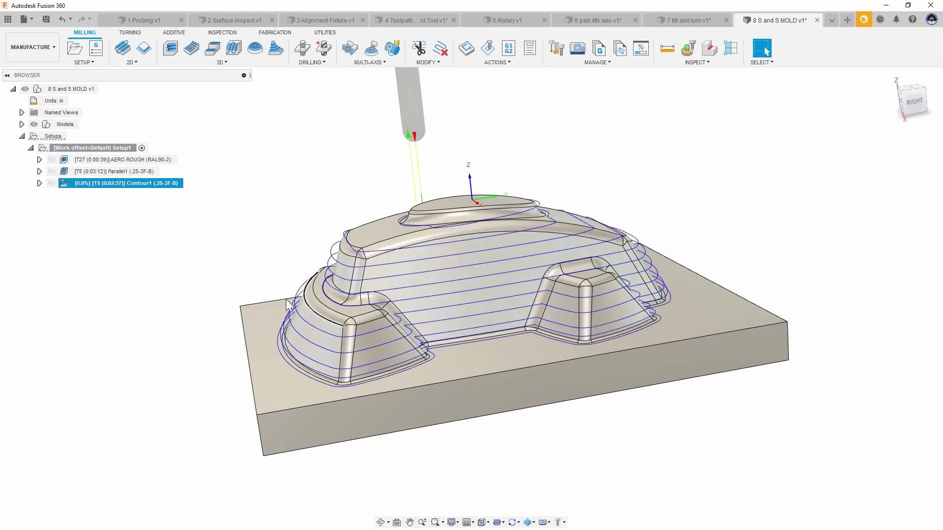
Examine the contour passes from above and from the side, comparing their spacing on steep walls, shallow top surfaces and the flat base
{"action": "middle_click_drag", "start_coordinate": [372, 143], "coordinate": [425, 245], "text": "shift"}
{"action": "left_click", "coordinate": [915, 98]}
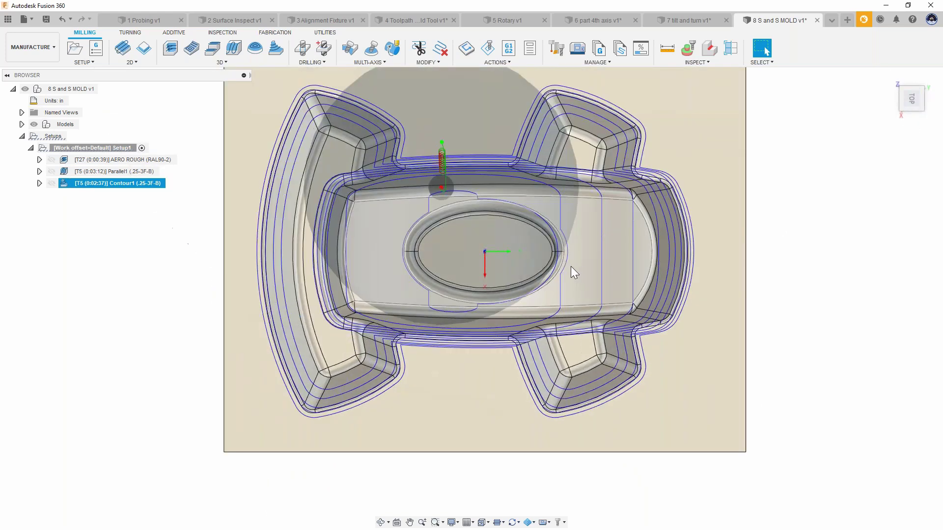
{"action": "scroll", "coordinate": [454, 181], "scroll_direction": "up", "scroll_amount": 2}
{"action": "scroll", "coordinate": [461, 185], "scroll_direction": "up", "scroll_amount": 2}
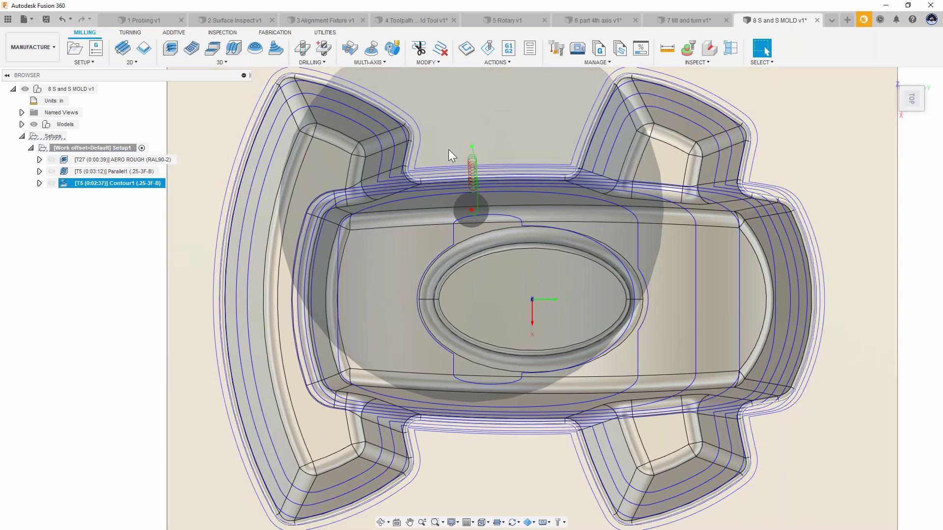
{"action": "scroll", "coordinate": [463, 136], "scroll_direction": "down", "scroll_amount": 3}
{"action": "middle_click_drag", "start_coordinate": [463, 136], "coordinate": [647, 125], "text": "shift"}
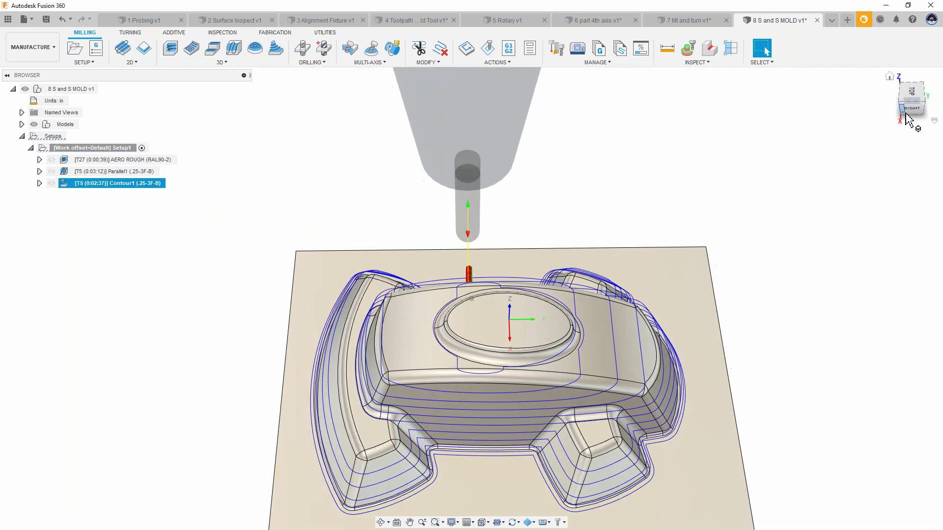
{"action": "left_click", "coordinate": [912, 110]}
{"action": "scroll", "coordinate": [627, 220], "scroll_direction": "down", "scroll_amount": 1}
{"action": "middle_click_drag", "start_coordinate": [579, 257], "coordinate": [578, 198]}
{"action": "scroll", "coordinate": [539, 231], "scroll_direction": "up", "scroll_amount": 3}
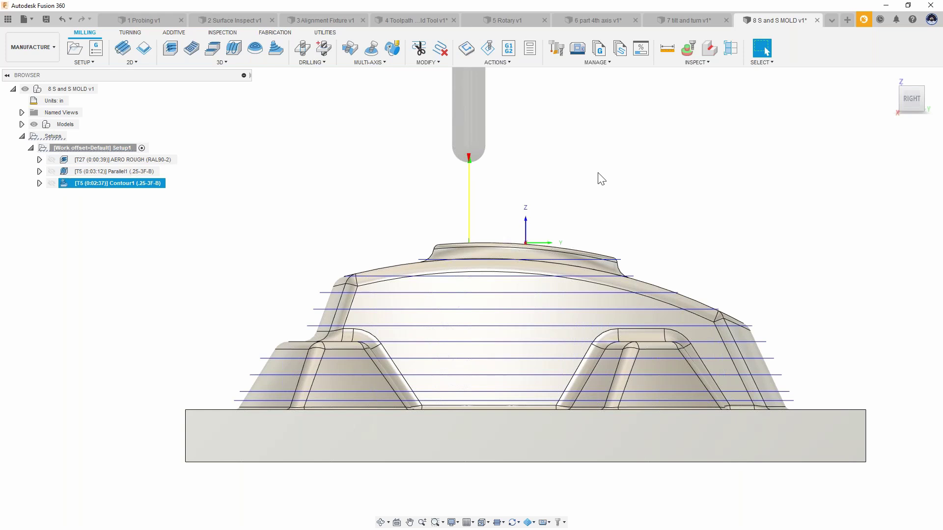
{"action": "middle_click_drag", "start_coordinate": [568, 179], "coordinate": [604, 171], "text": "shift"}
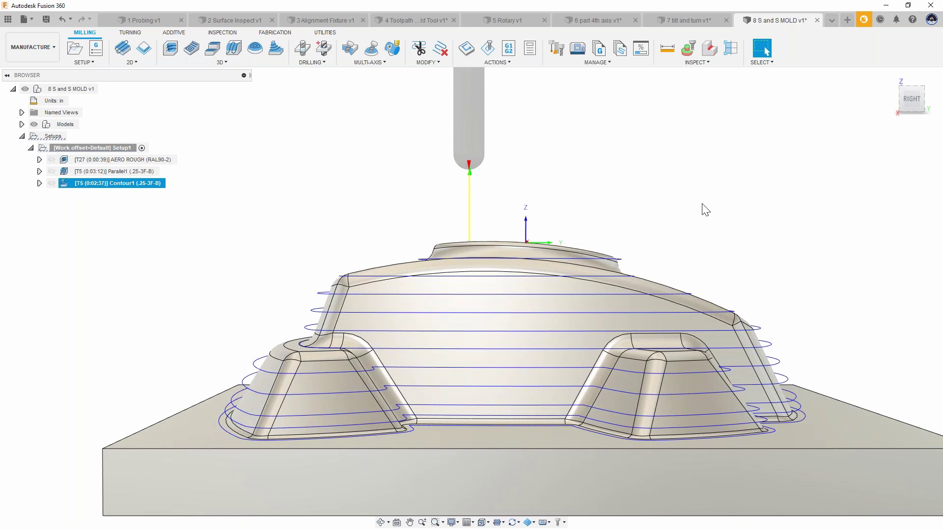
{"action": "middle_click_drag", "start_coordinate": [850, 434], "coordinate": [729, 406], "text": "shift"}
{"action": "left_click", "coordinate": [822, 408]}
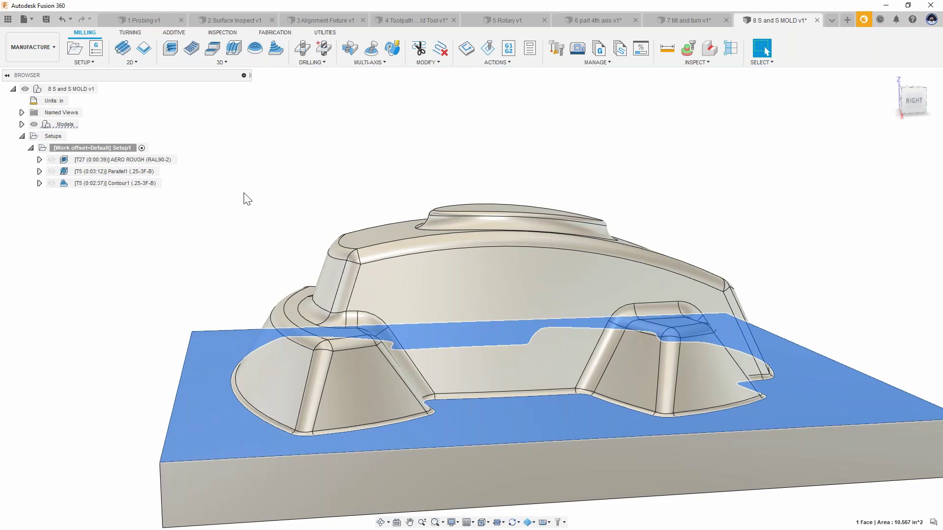
{"action": "left_click", "coordinate": [252, 188]}
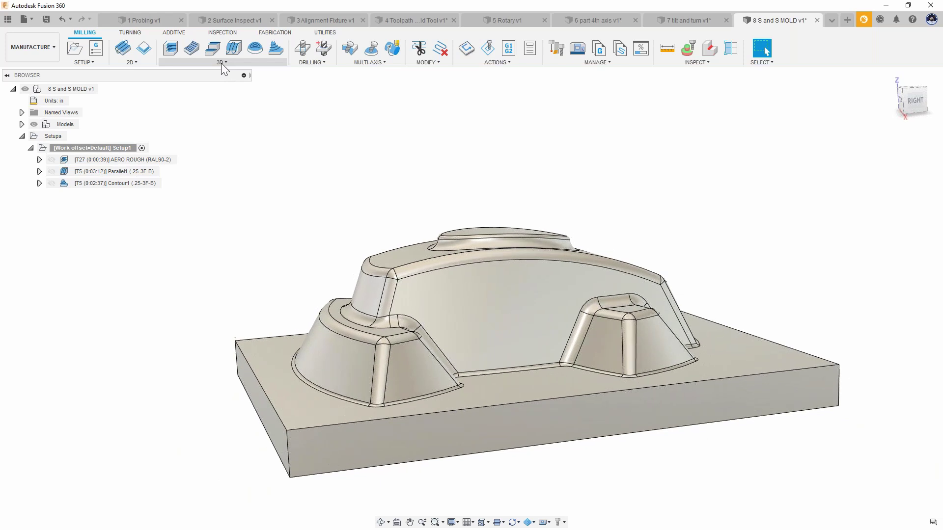
Generate a Steep and Shallow toolpath over the mold with a 0.03 in steep stepdown and a 0.03 in shallow stepover
{"action": "left_click", "coordinate": [221, 63]}
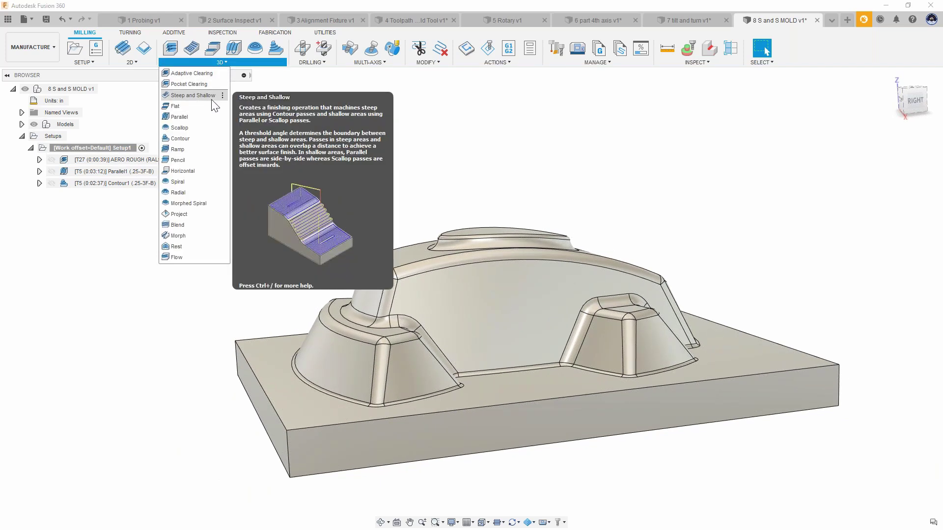
{"action": "left_click", "coordinate": [212, 98]}
{"action": "left_click", "coordinate": [803, 147]}
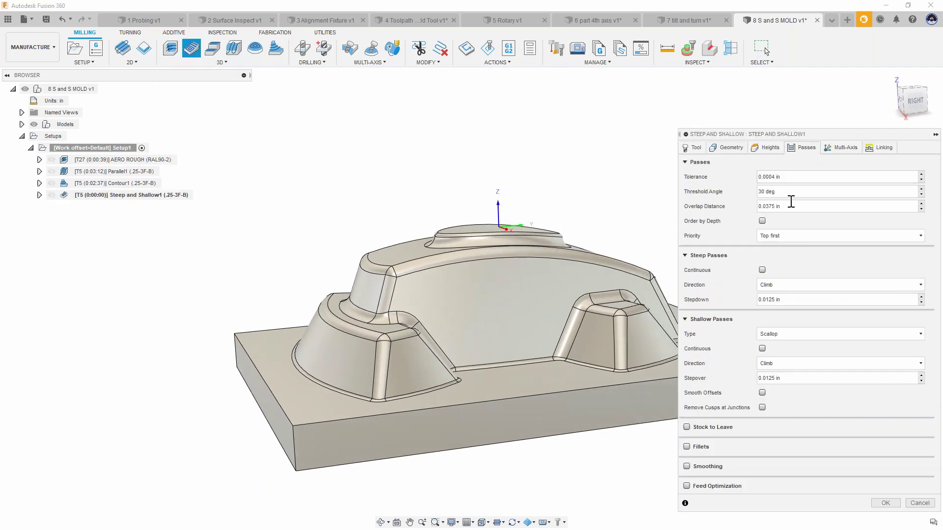
{"action": "left_click_drag", "start_coordinate": [793, 379], "coordinate": [758, 378]}
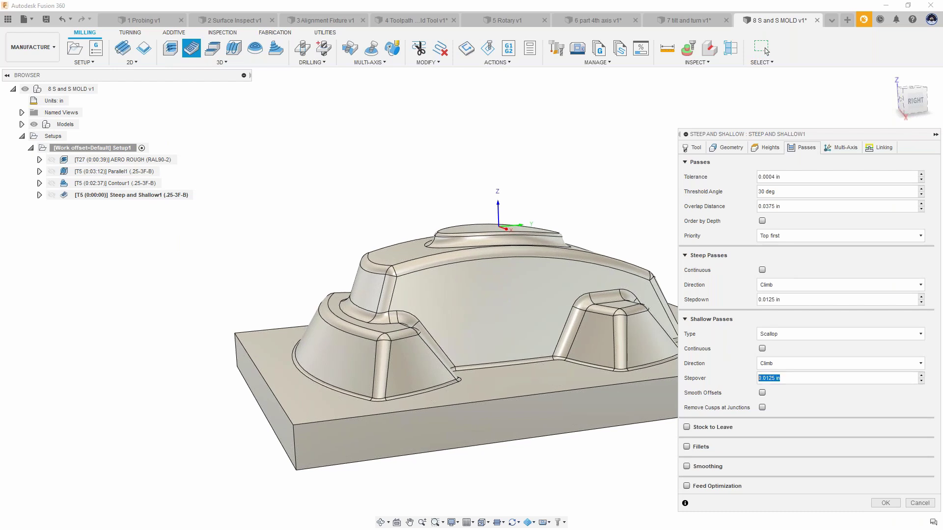
{"action": "key", "text": "BackSpace"}
{"action": "left_click_drag", "start_coordinate": [800, 299], "coordinate": [647, 293]}
{"action": "type", "text": ".03"}
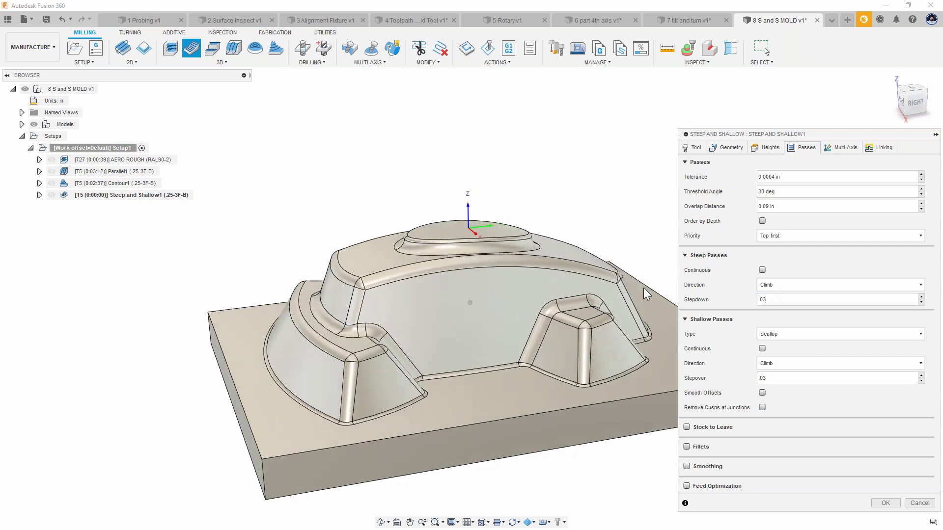
{"action": "key", "text": "Return"}
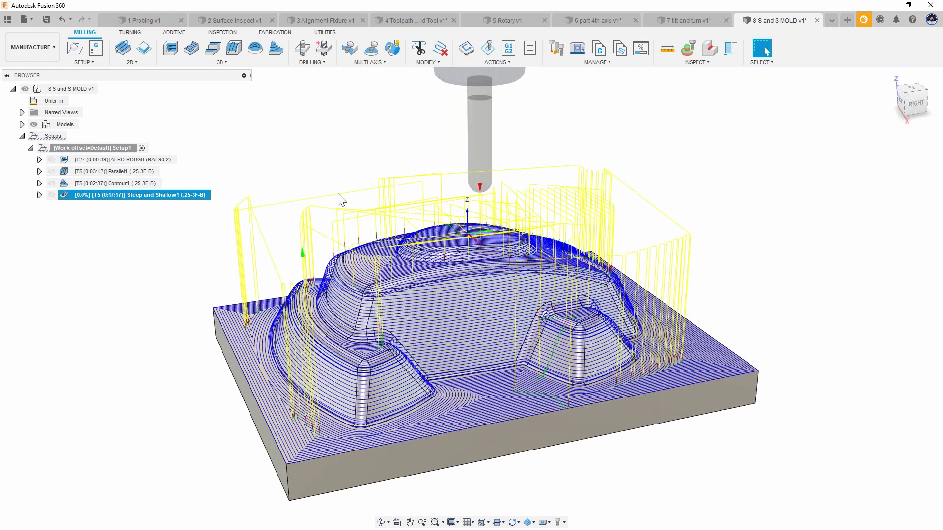
Examine how the steep contour passes and shallow scallop passes cover the mold's walls, fillets and ledges up close
{"action": "middle_click_drag", "start_coordinate": [438, 129], "coordinate": [417, 143], "text": "shift"}
{"action": "middle_click_drag", "start_coordinate": [349, 172], "coordinate": [532, 267], "text": "shift"}
{"action": "scroll", "coordinate": [373, 199], "scroll_direction": "up", "scroll_amount": 5}
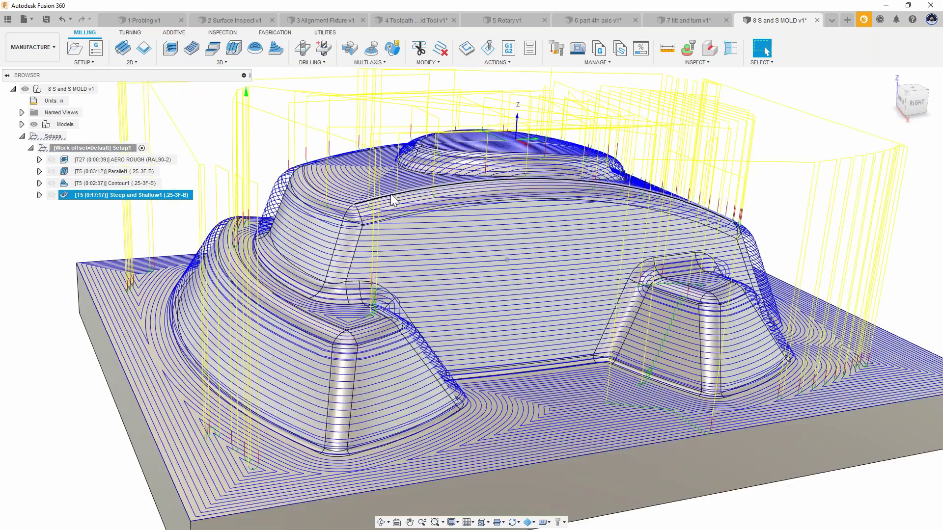
{"action": "scroll", "coordinate": [391, 193], "scroll_direction": "up", "scroll_amount": 5}
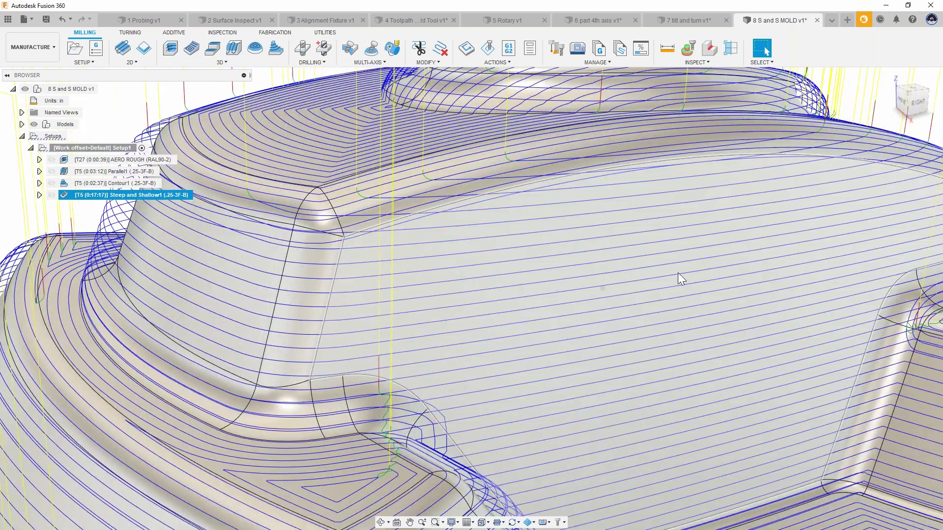
{"action": "middle_click_drag", "start_coordinate": [678, 273], "coordinate": [640, 293], "text": "shift"}
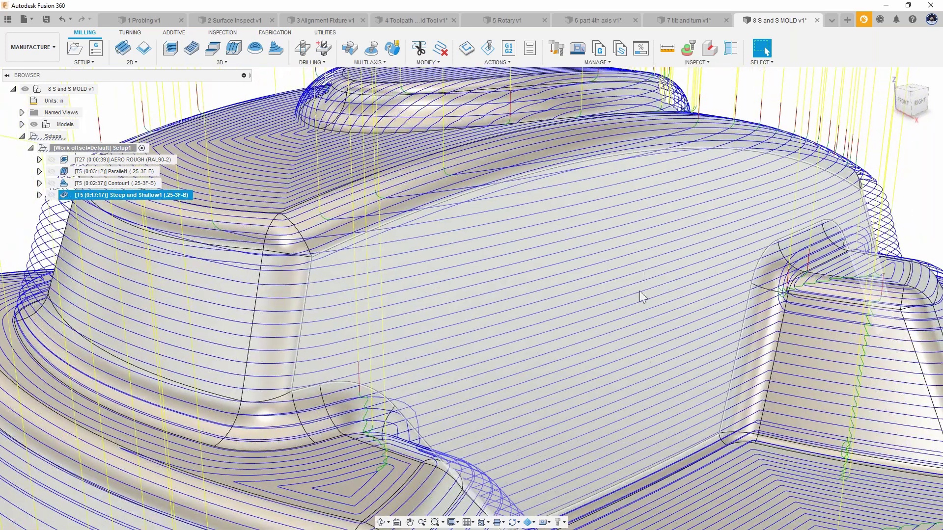
{"action": "middle_click_drag", "start_coordinate": [664, 396], "coordinate": [353, 375]}
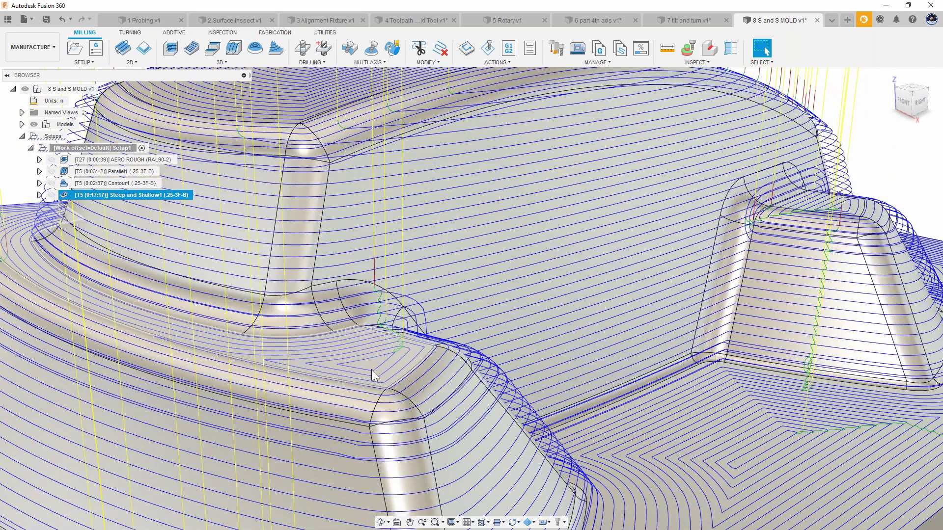
{"action": "scroll", "coordinate": [370, 377], "scroll_direction": "down", "scroll_amount": 5}
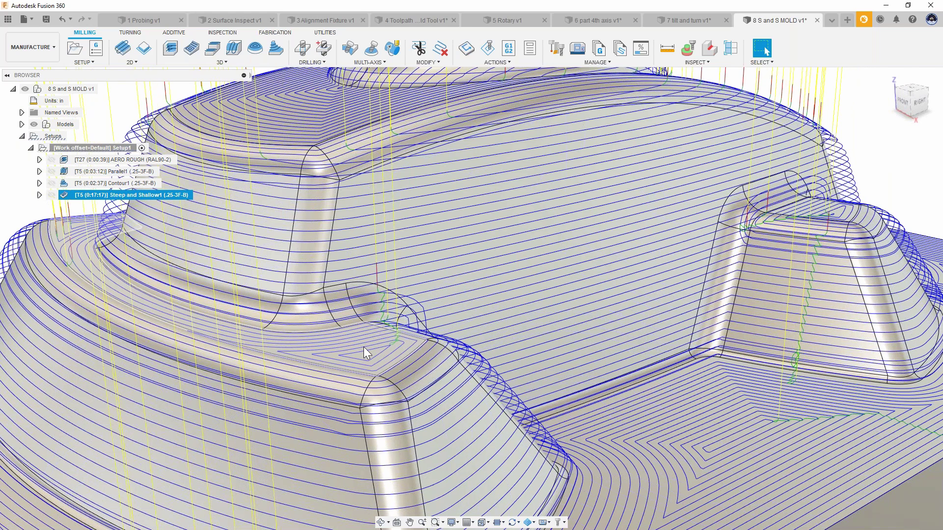
{"action": "scroll", "coordinate": [358, 345], "scroll_direction": "up", "scroll_amount": 2}
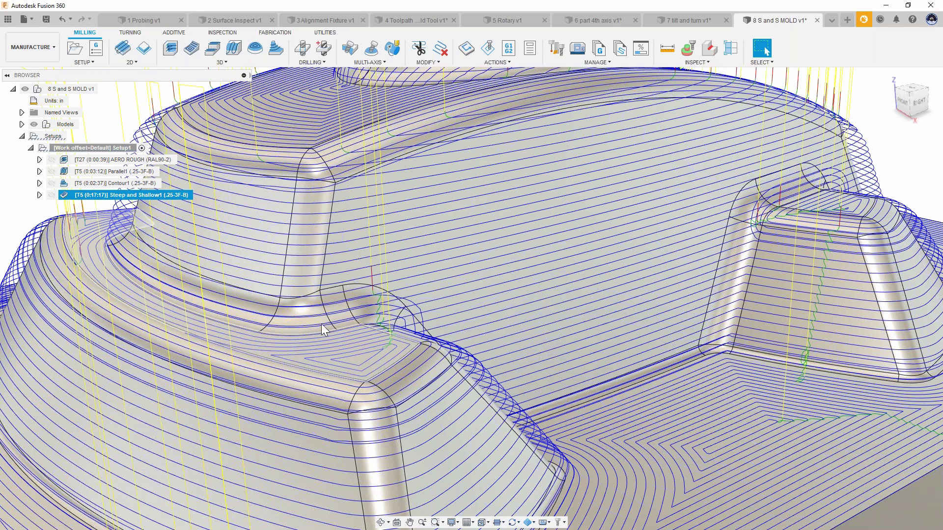
{"action": "scroll", "coordinate": [86, 225], "scroll_direction": "up", "scroll_amount": 5}
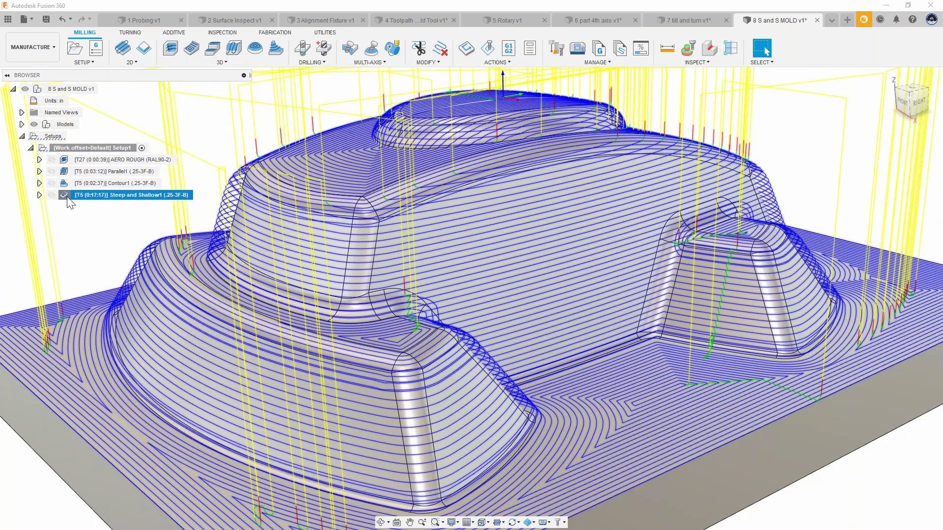
Change the Steep and Shallow operation's shallow pass type to Parallel and regenerate the toolpath
{"action": "double_click", "coordinate": [67, 196]}
{"action": "left_click", "coordinate": [802, 148]}
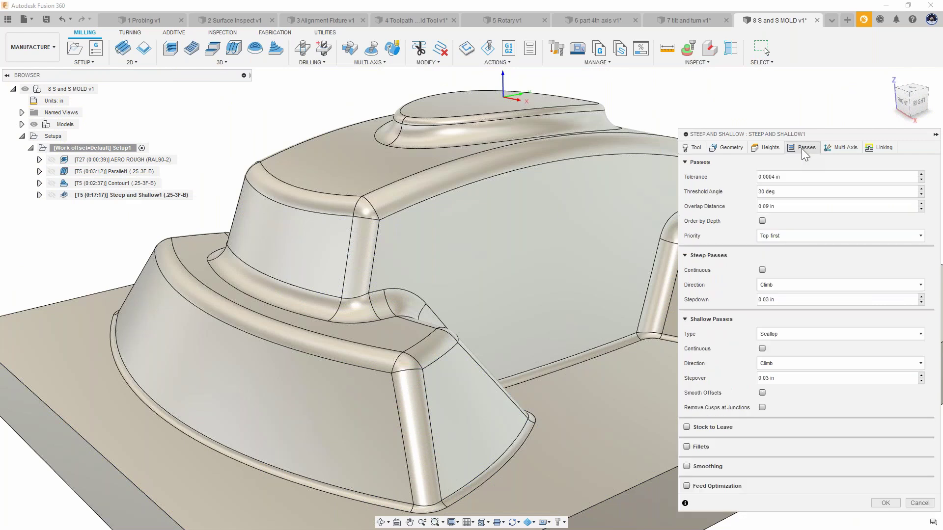
{"action": "left_click", "coordinate": [788, 334]}
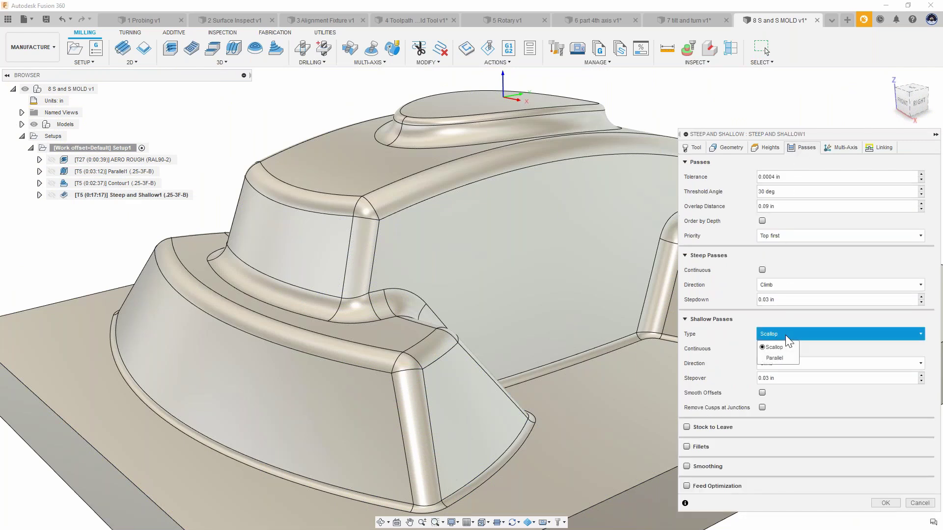
{"action": "left_click", "coordinate": [777, 358]}
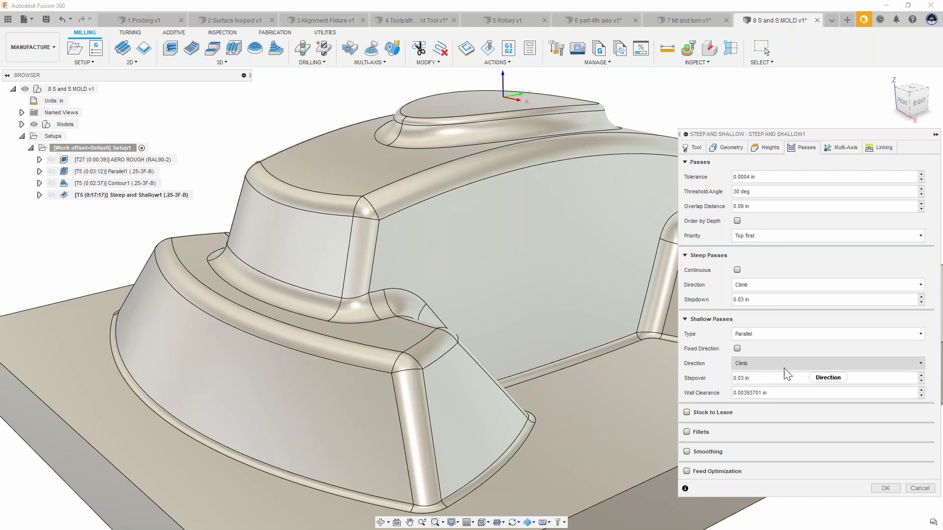
{"action": "left_click", "coordinate": [886, 488]}
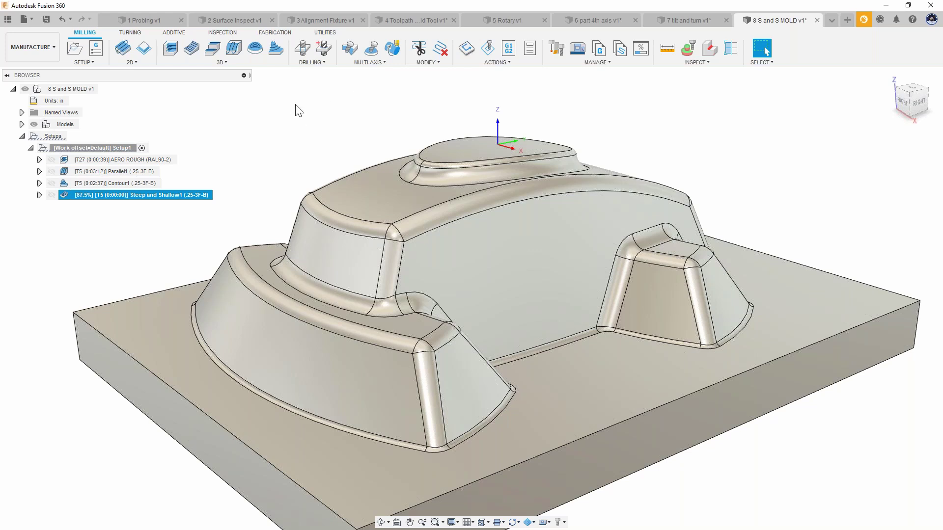
Hide the toolpath's links and leads, keeping cutting moves displayed, and inspect the parallel shallow passes from above around the oval boss
{"action": "middle_click_drag", "start_coordinate": [293, 95], "coordinate": [411, 343], "text": "shift"}
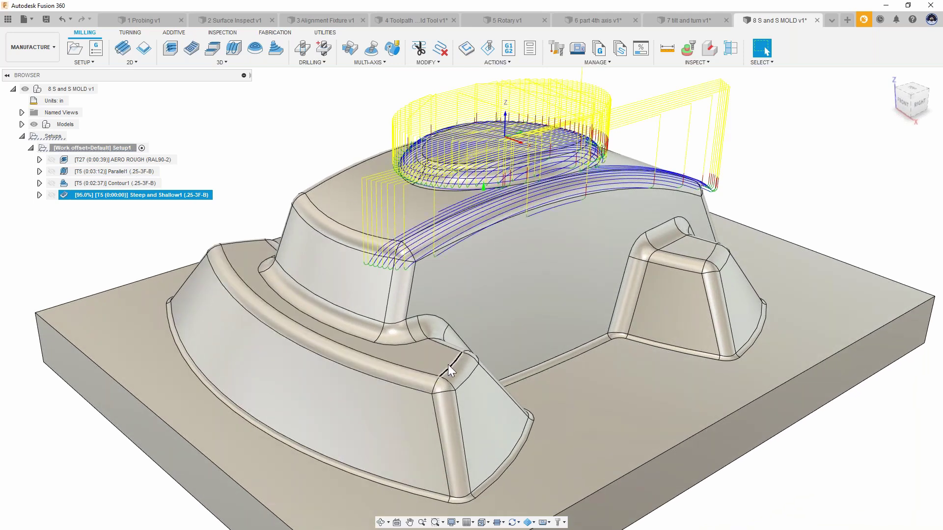
{"action": "scroll", "coordinate": [448, 364], "scroll_direction": "up", "scroll_amount": 3}
{"action": "scroll", "coordinate": [432, 364], "scroll_direction": "down", "scroll_amount": 2}
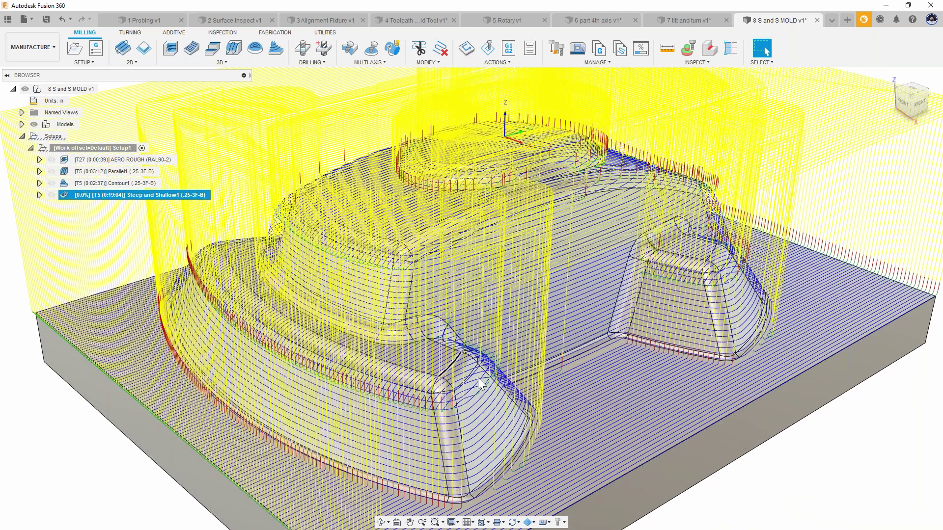
{"action": "middle_click_drag", "start_coordinate": [478, 378], "coordinate": [475, 283], "text": "shift"}
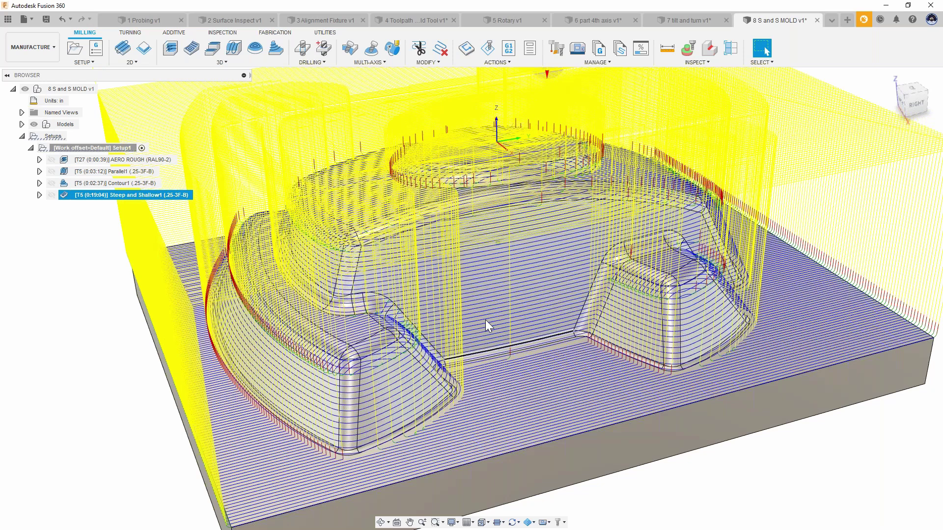
{"action": "scroll", "coordinate": [485, 319], "scroll_direction": "up", "scroll_amount": 2}
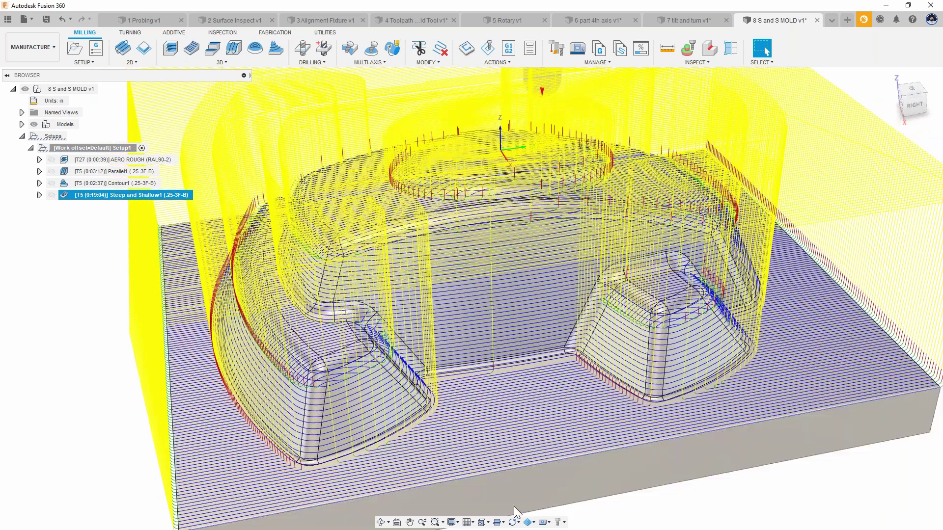
{"action": "left_click", "coordinate": [498, 521]}
{"action": "left_click", "coordinate": [497, 484]}
{"action": "left_click", "coordinate": [497, 475]}
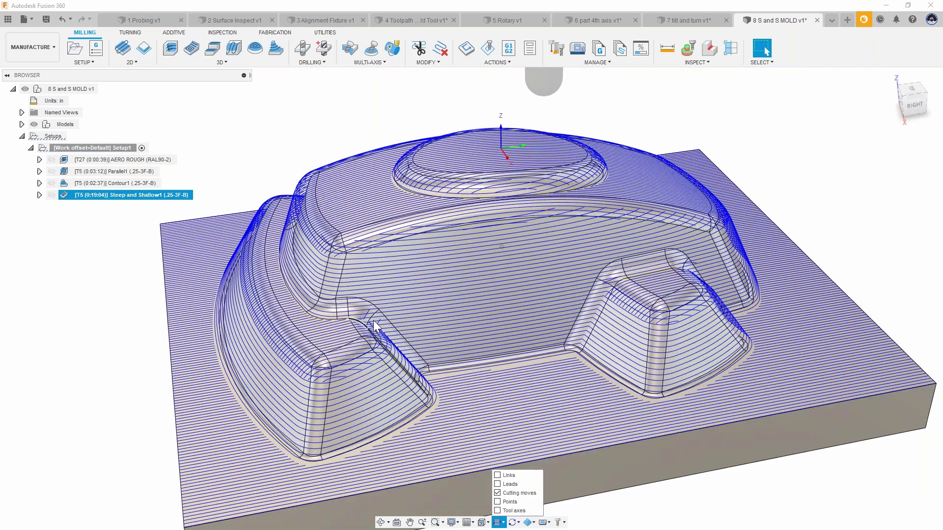
{"action": "middle_click_drag", "start_coordinate": [373, 320], "coordinate": [835, 89], "text": "shift"}
{"action": "left_click", "coordinate": [908, 102]}
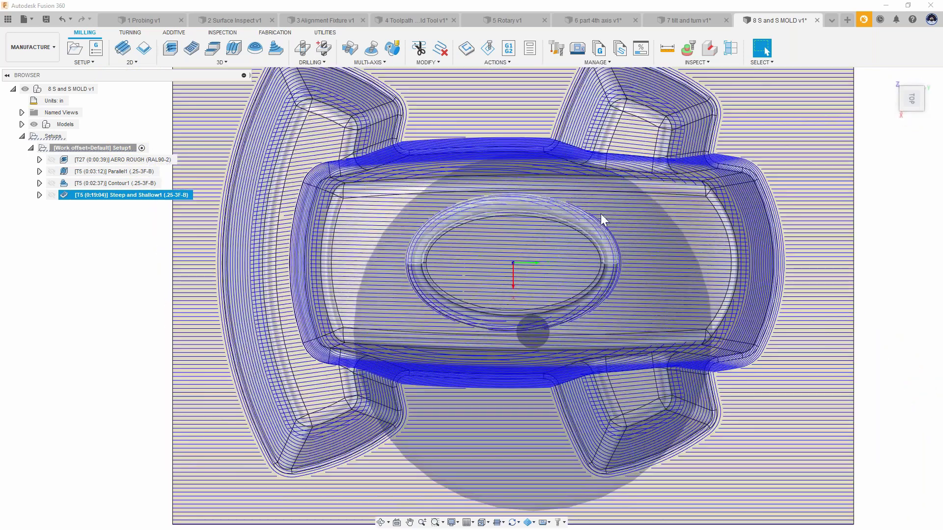
{"action": "scroll", "coordinate": [595, 214], "scroll_direction": "up", "scroll_amount": 5}
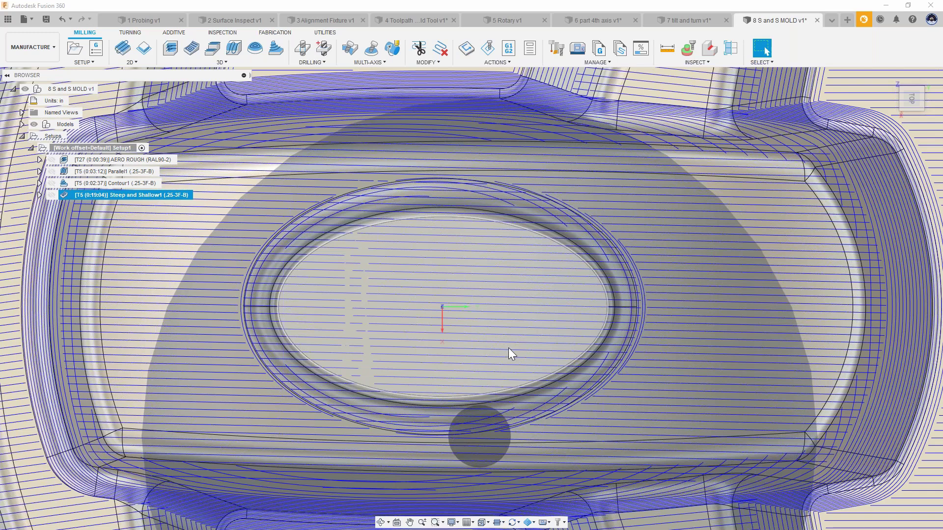
Inspect how the parallel shallow passes blend with the steep contour passes along the mold's side walls and fillets
{"action": "middle_click_drag", "start_coordinate": [508, 348], "coordinate": [576, 255], "text": "shift"}
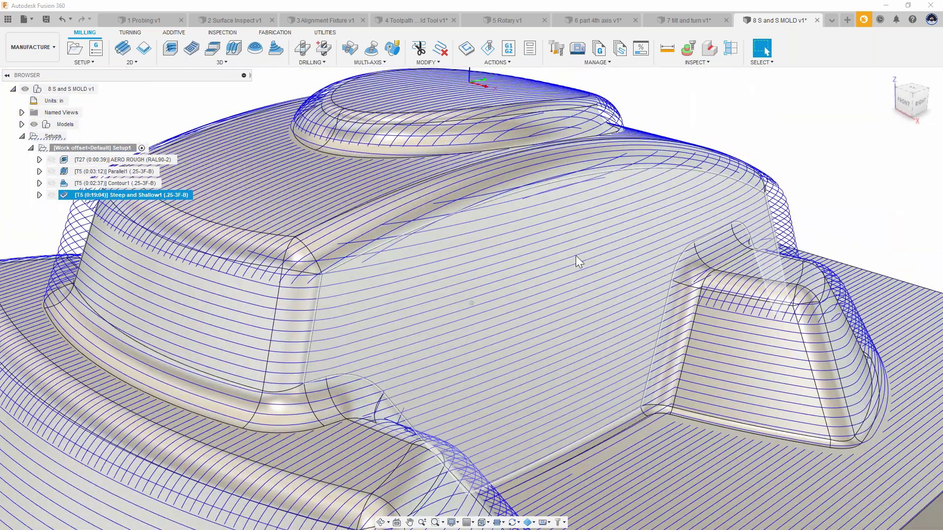
{"action": "scroll", "coordinate": [379, 267], "scroll_direction": "up", "scroll_amount": 5}
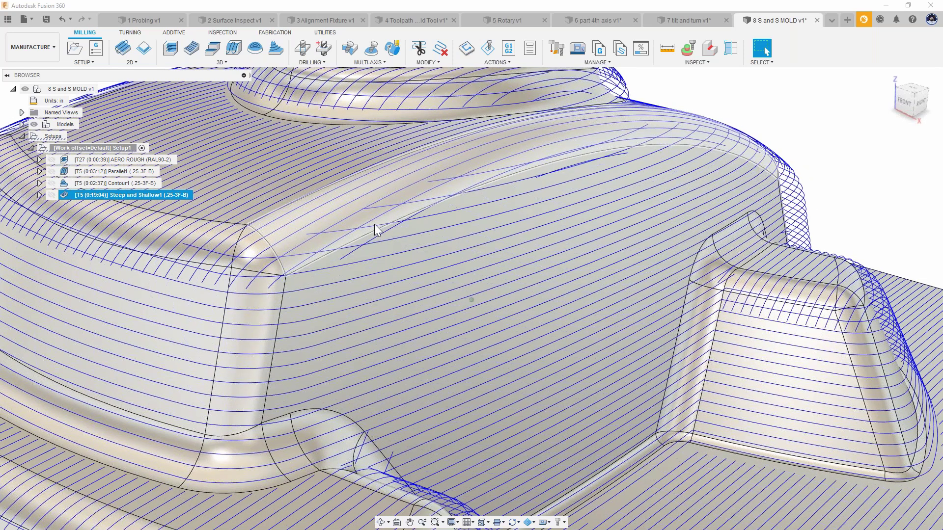
{"action": "middle_click_drag", "start_coordinate": [374, 224], "coordinate": [475, 194], "text": "shift"}
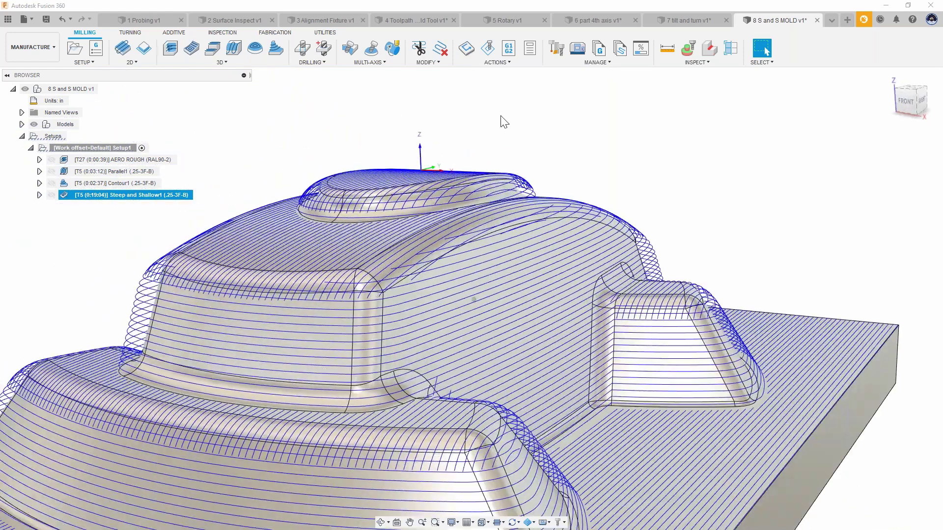
{"action": "left_click", "coordinate": [438, 123]}
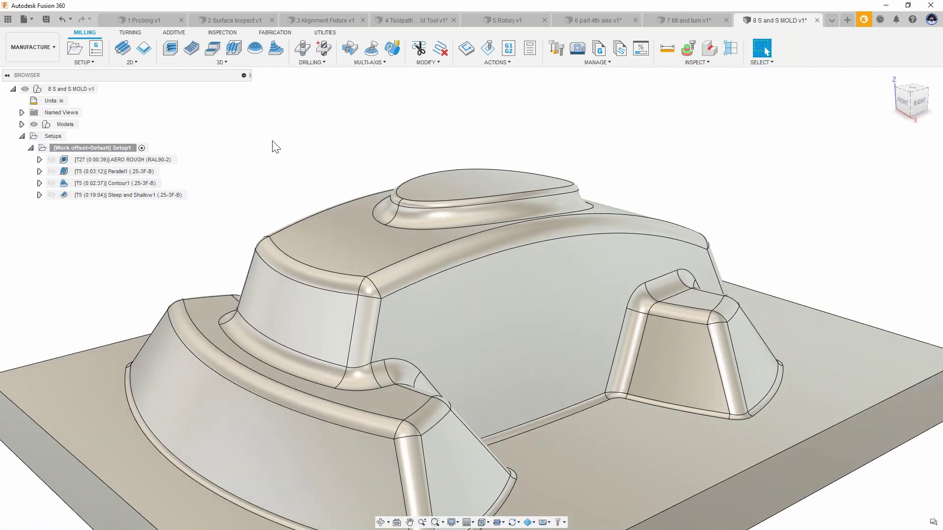
Limit the Parallel operation to slope angles from 0 to 45 degrees and regenerate its toolpath
{"action": "left_click", "coordinate": [121, 173]}
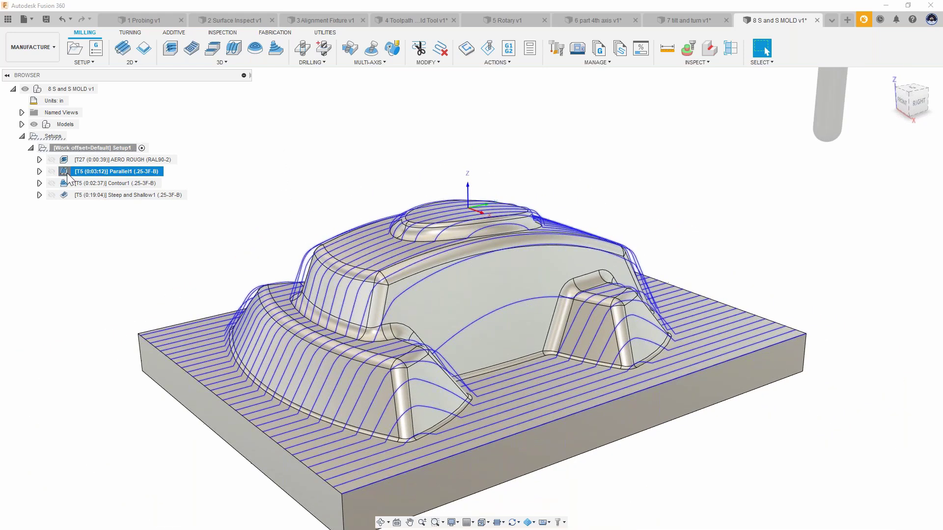
{"action": "double_click", "coordinate": [67, 173]}
{"action": "left_click", "coordinate": [729, 148]}
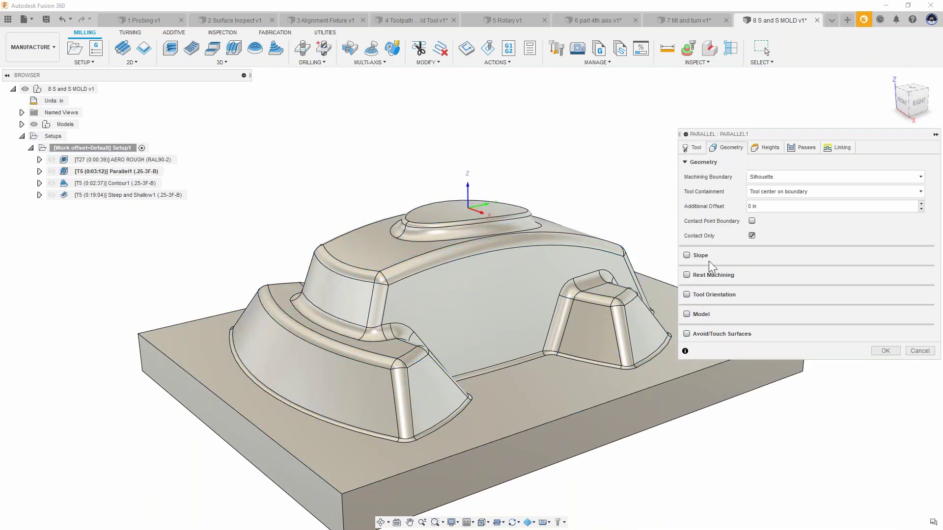
{"action": "left_click", "coordinate": [687, 255]}
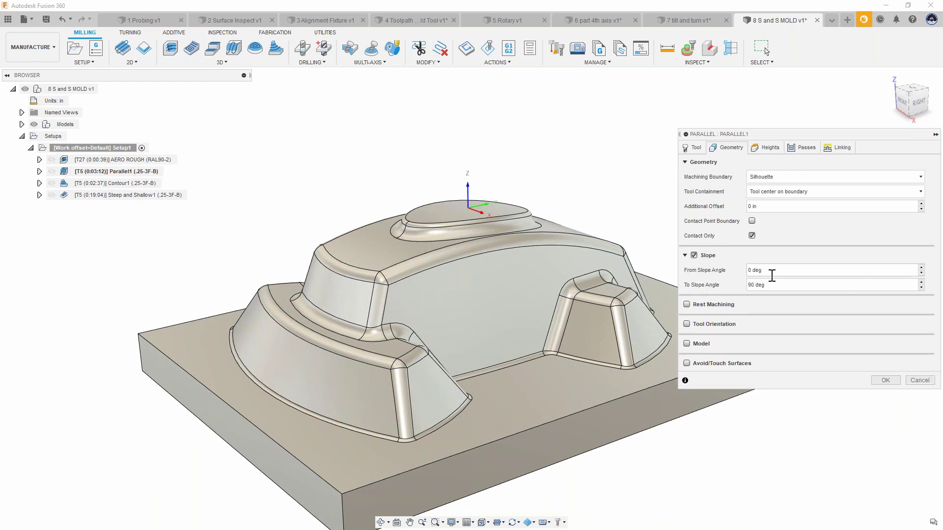
{"action": "left_click", "coordinate": [749, 285]}
{"action": "type", "text": "45"}
{"action": "key", "text": "Return"}
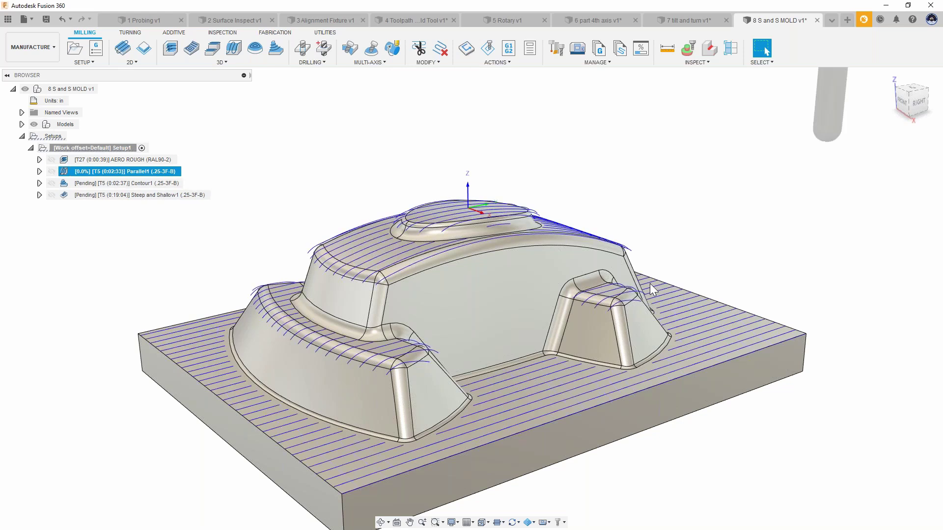
{"action": "middle_click_drag", "start_coordinate": [595, 204], "coordinate": [650, 285], "text": "shift"}
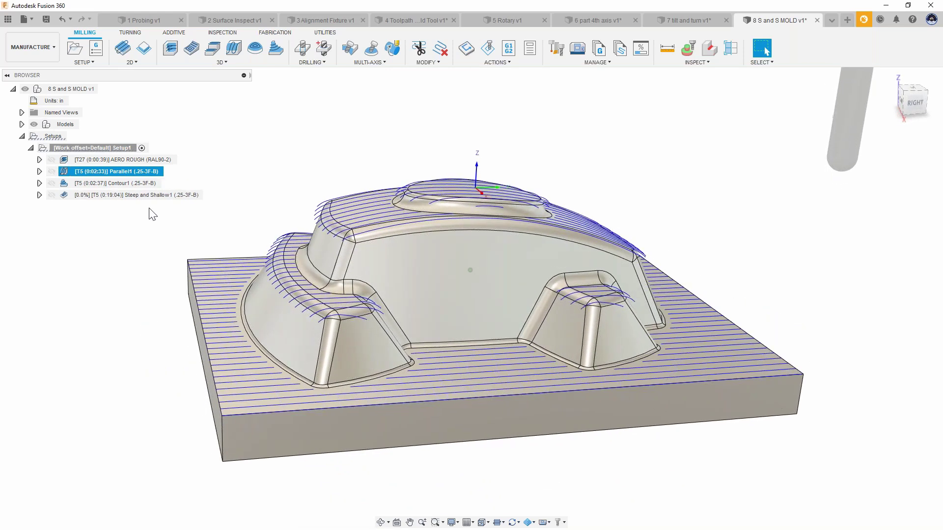
Limit the Contour operation to slope angles from 44 to 90 degrees and regenerate its toolpath
{"action": "left_click", "coordinate": [124, 184]}
{"action": "right_click", "coordinate": [123, 184]}
{"action": "left_click", "coordinate": [167, 194]}
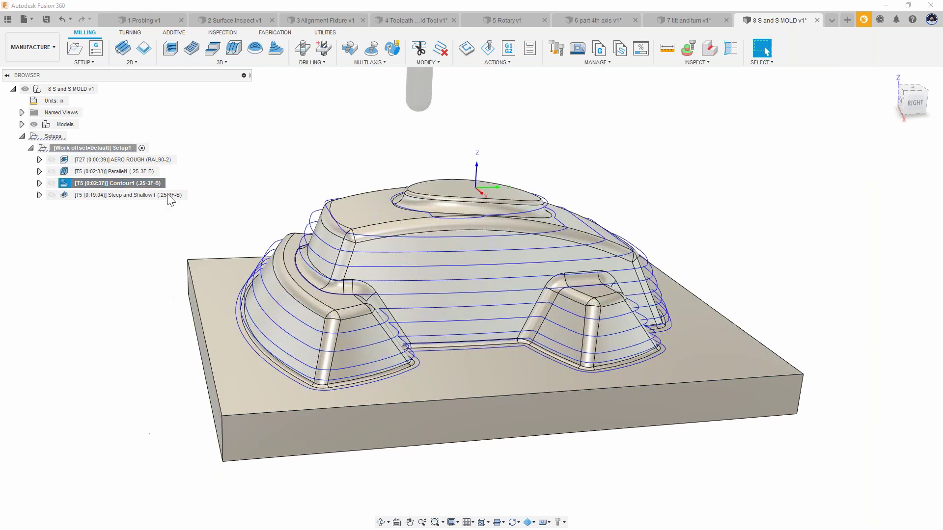
{"action": "left_click", "coordinate": [729, 149]}
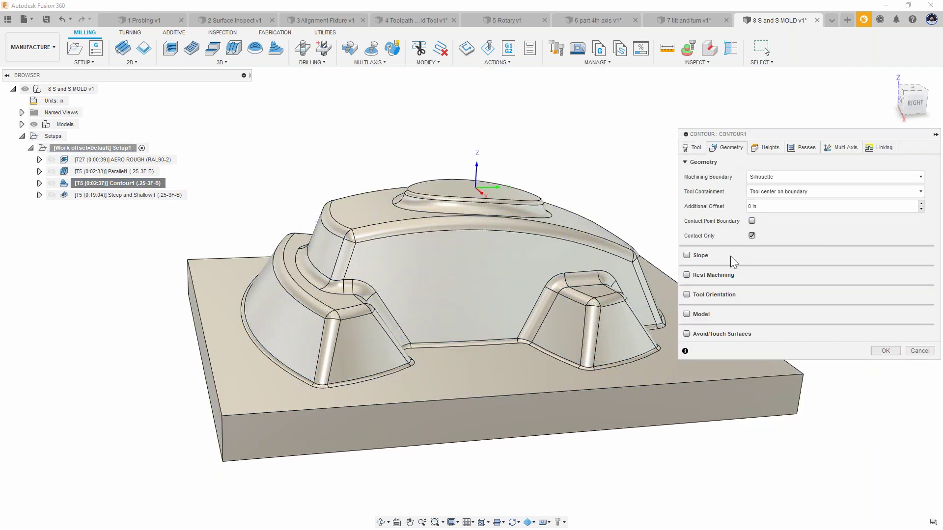
{"action": "left_click", "coordinate": [686, 255]}
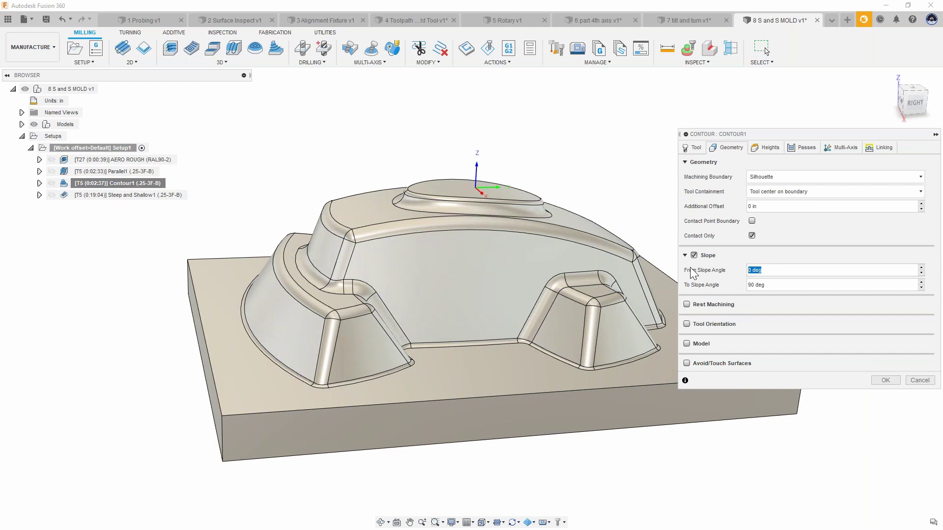
{"action": "type", "text": "45"}
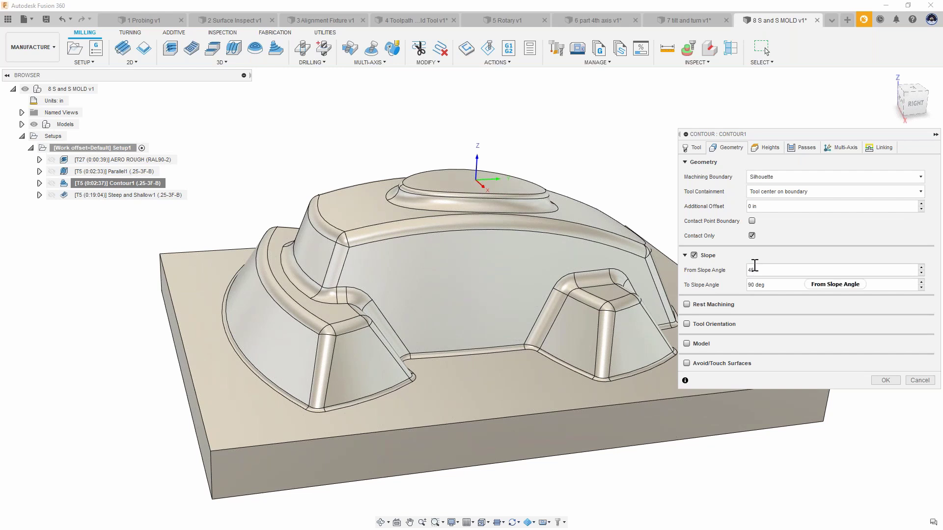
{"action": "mouse_move", "coordinate": [755, 265]}
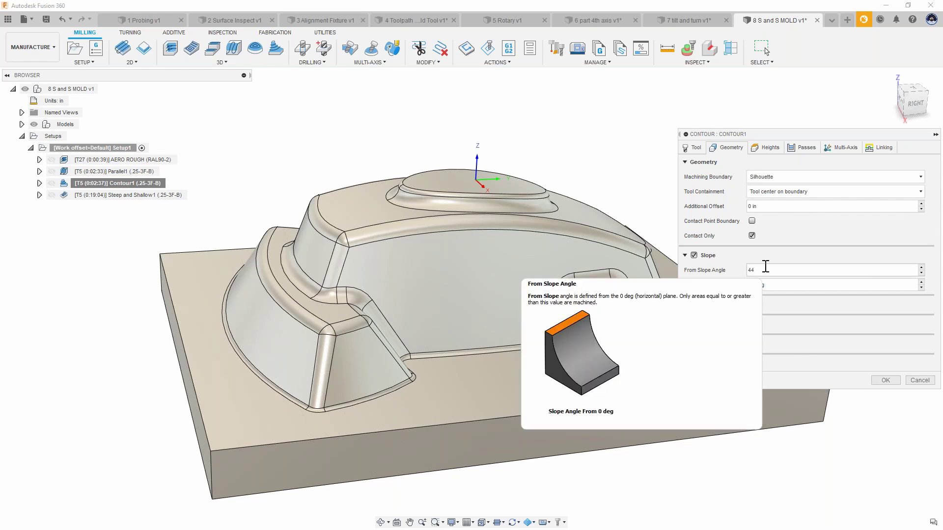
{"action": "left_click", "coordinate": [885, 380]}
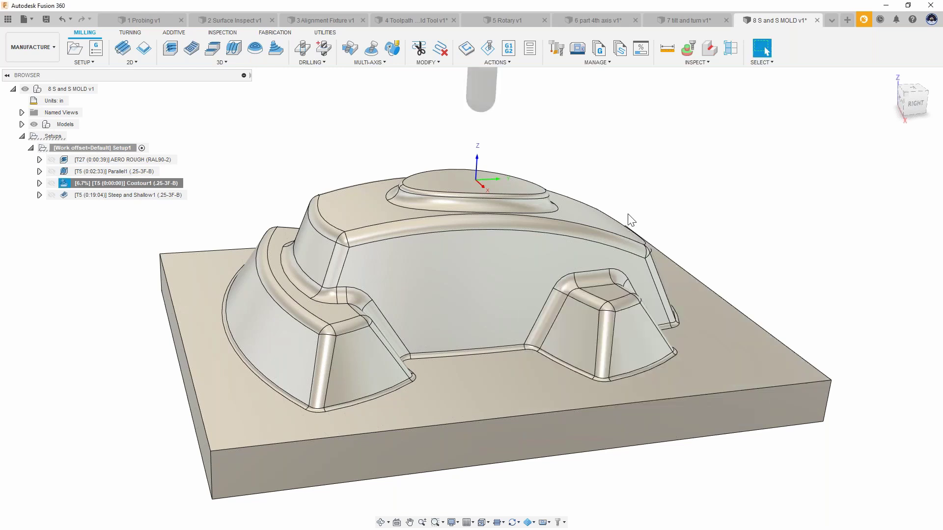
Examine the slope-limited Contour toolpath alone and displayed together with the Parallel toolpath, from several sides of the mold
{"action": "scroll", "coordinate": [677, 211], "scroll_direction": "down", "scroll_amount": 2}
{"action": "middle_click_drag", "start_coordinate": [677, 211], "coordinate": [560, 143], "text": "shift"}
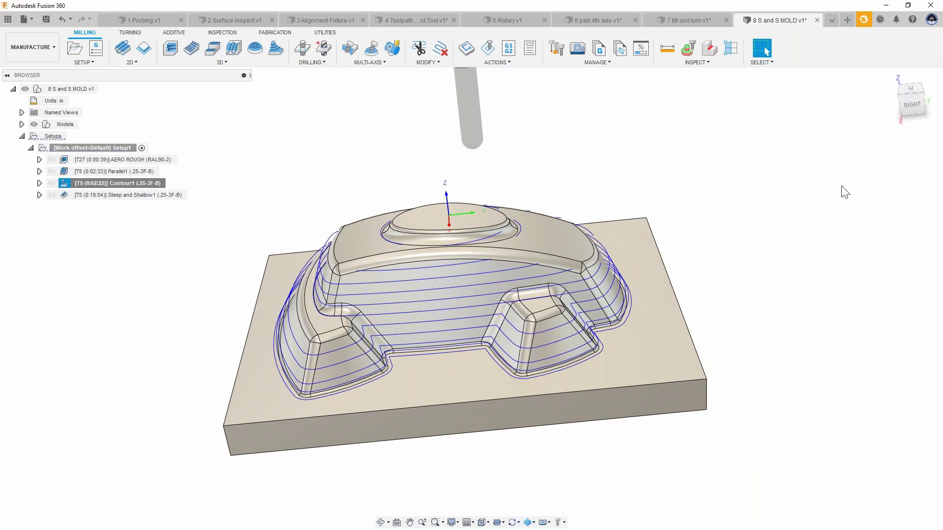
{"action": "middle_click_drag", "start_coordinate": [651, 152], "coordinate": [516, 183], "text": "shift"}
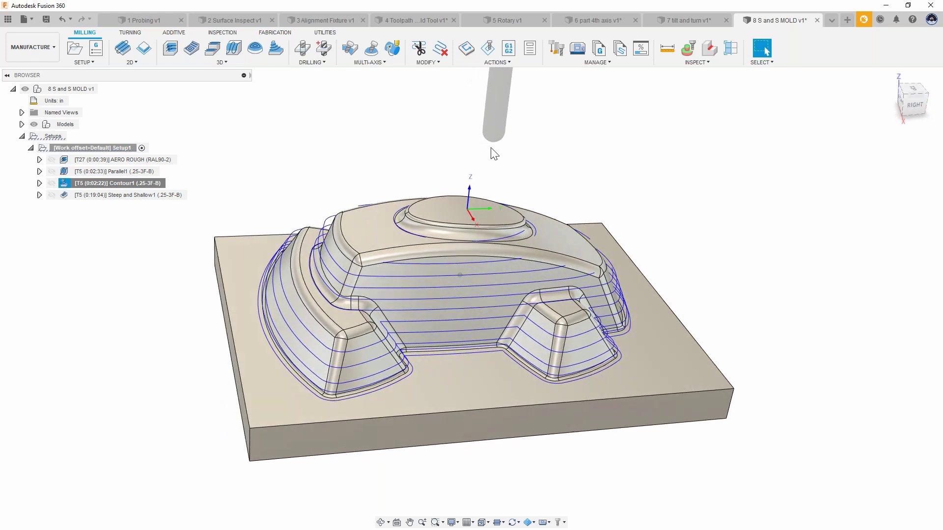
{"action": "left_click", "coordinate": [126, 170], "text": "ctrl"}
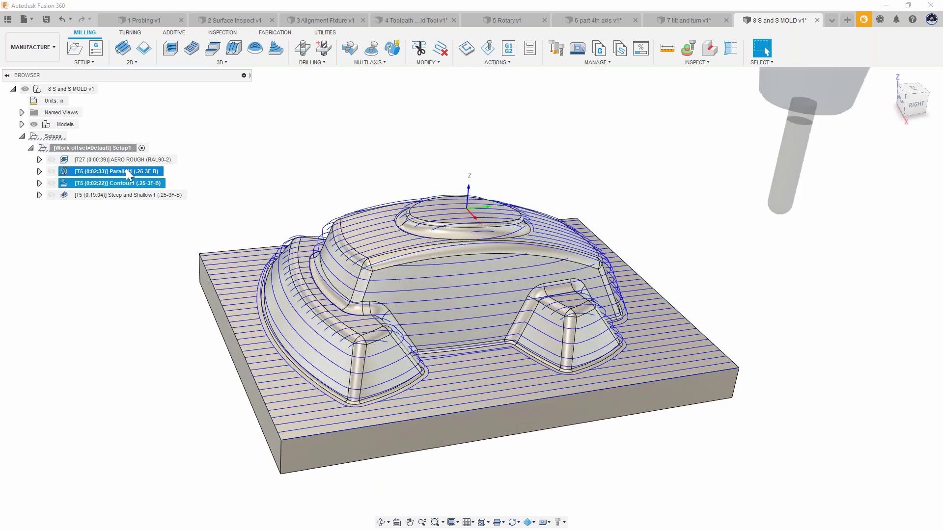
{"action": "middle_click_drag", "start_coordinate": [179, 176], "coordinate": [183, 181], "text": "shift"}
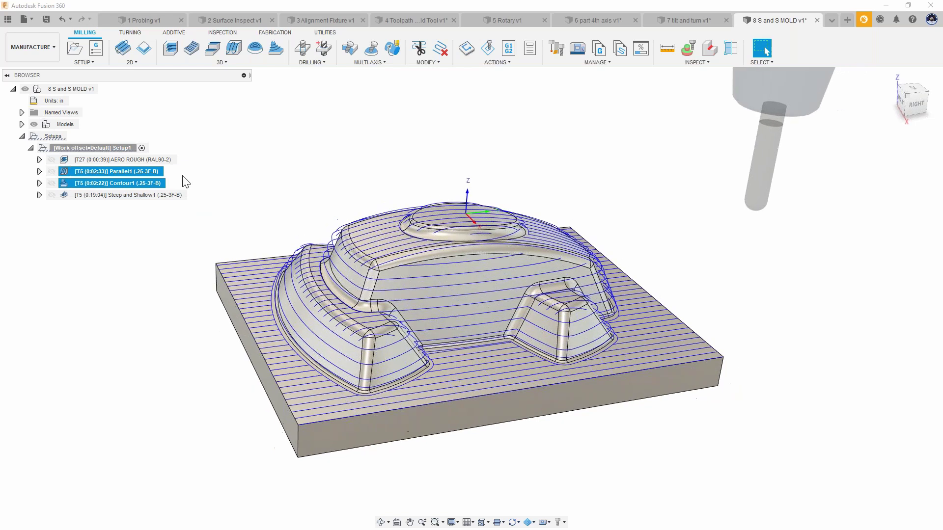
{"action": "middle_click_drag", "start_coordinate": [387, 249], "coordinate": [417, 276], "text": "shift"}
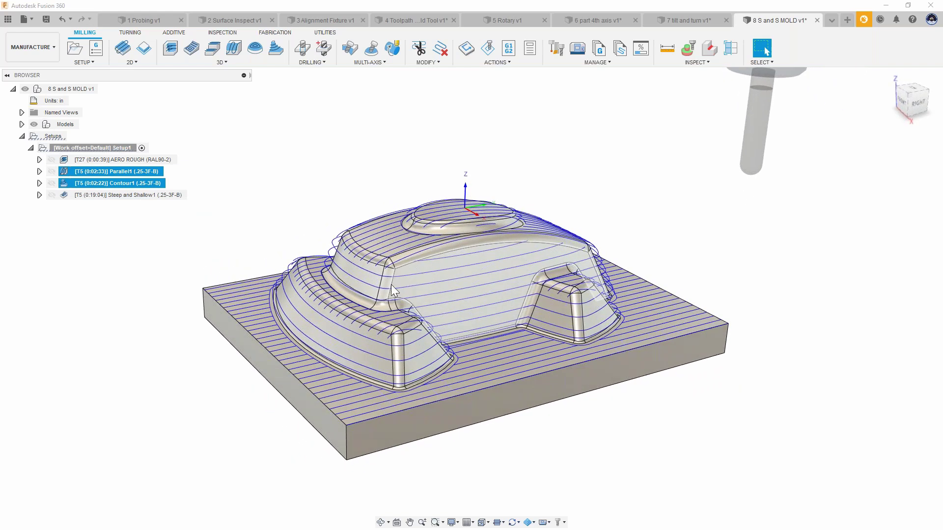
{"action": "middle_click_drag", "start_coordinate": [462, 271], "coordinate": [650, 338], "text": "shift"}
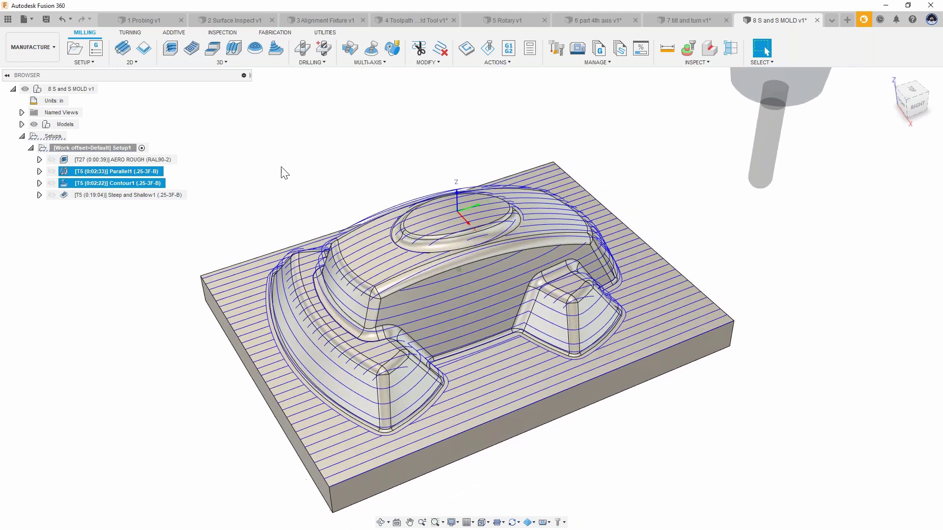
{"action": "left_click", "coordinate": [281, 172]}
Set the Steep and Shallow operation to avoid flat areas and regenerate its toolpath
{"action": "double_click", "coordinate": [64, 194]}
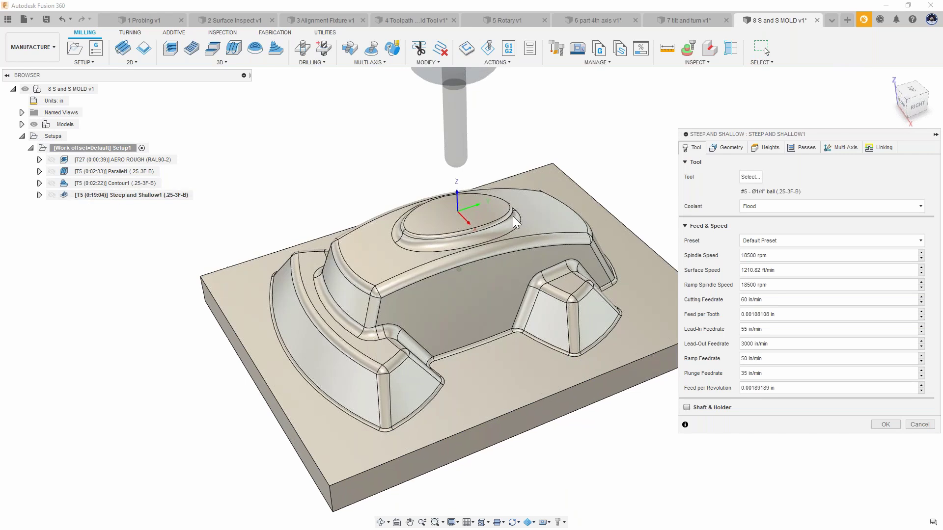
{"action": "left_click", "coordinate": [729, 147]}
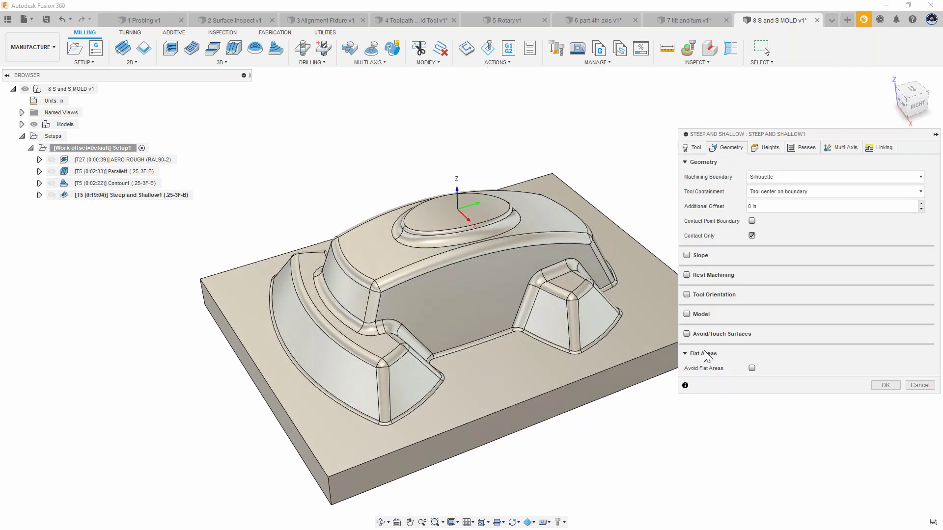
{"action": "left_click", "coordinate": [752, 369]}
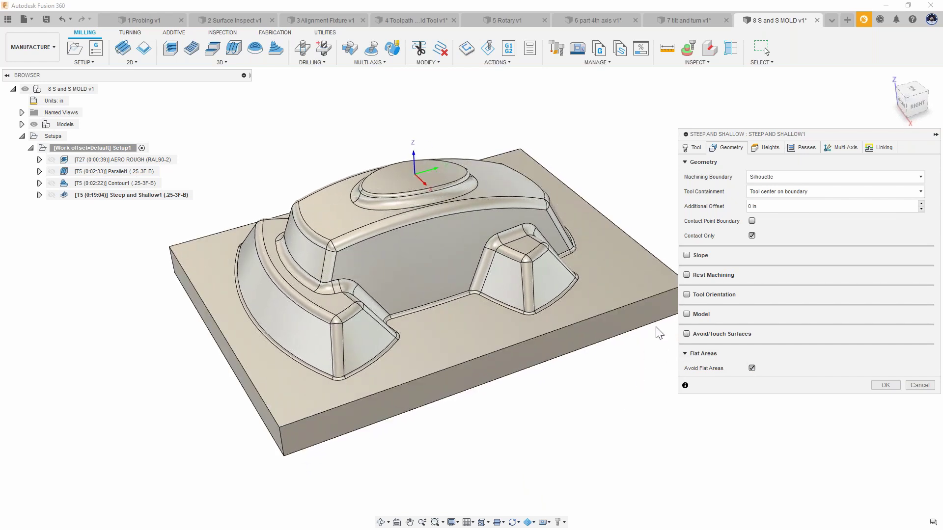
{"action": "left_click", "coordinate": [884, 387]}
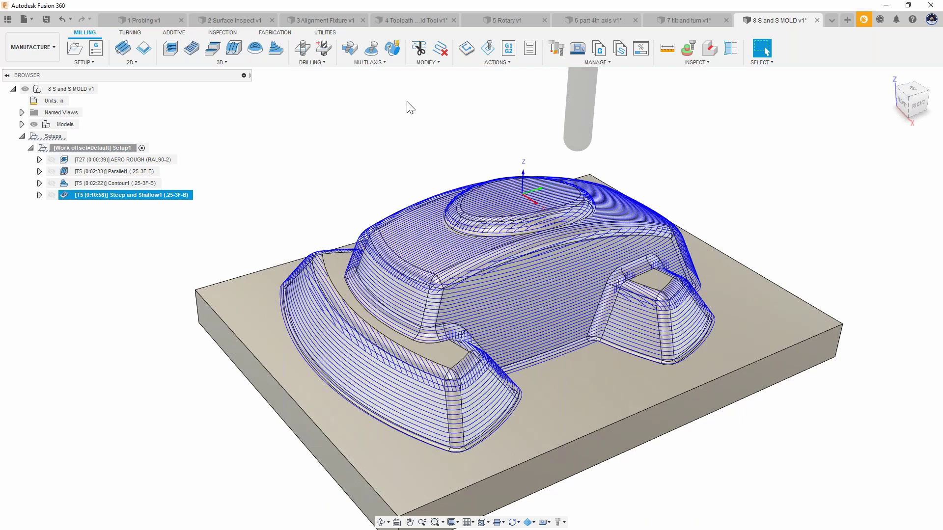
Review the Parallel, Contour and Steep and Shallow toolpaths individually against the mold's shallow top face and steep walls
{"action": "left_click", "coordinate": [392, 120]}
{"action": "left_click", "coordinate": [125, 171]}
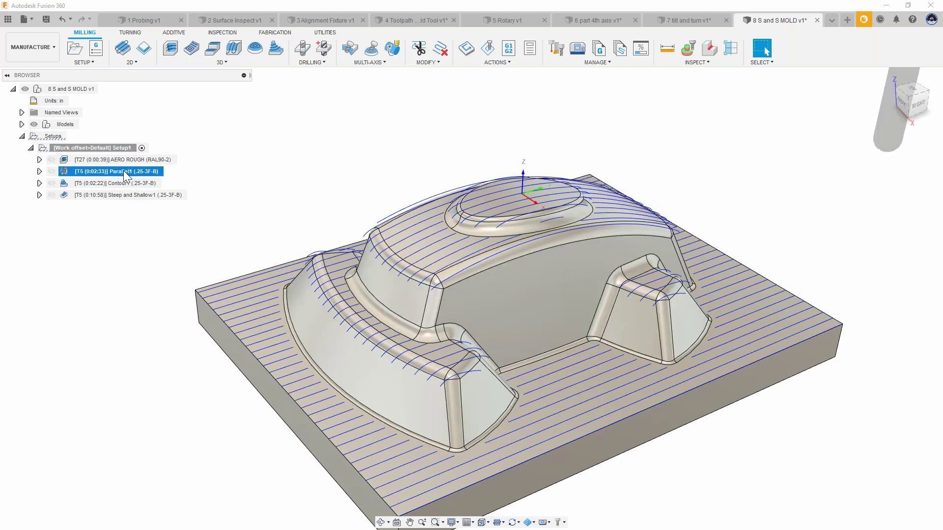
{"action": "left_click", "coordinate": [122, 183]}
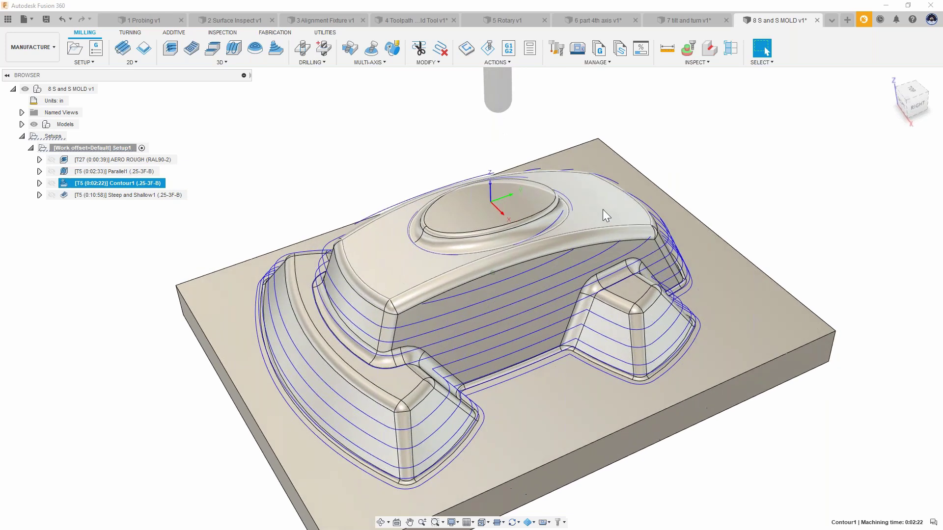
{"action": "left_click", "coordinate": [601, 210]}
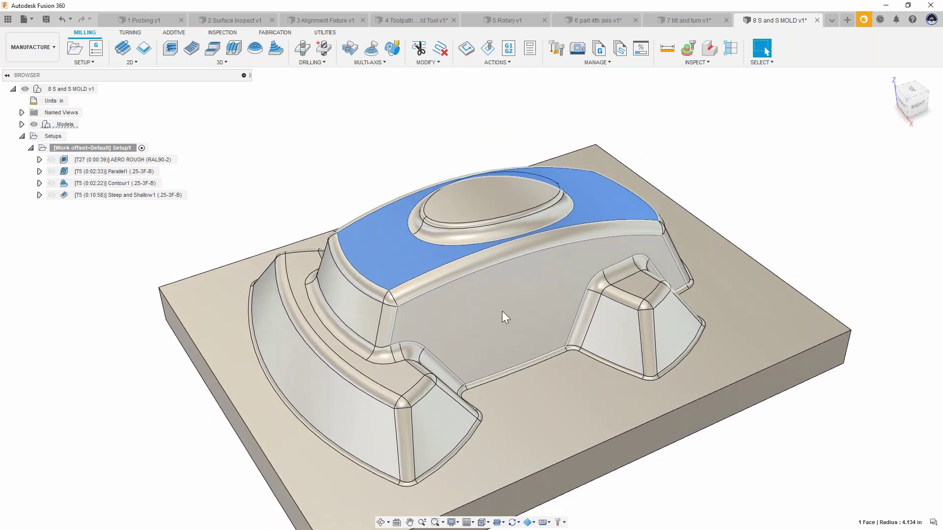
{"action": "left_click", "coordinate": [490, 341]}
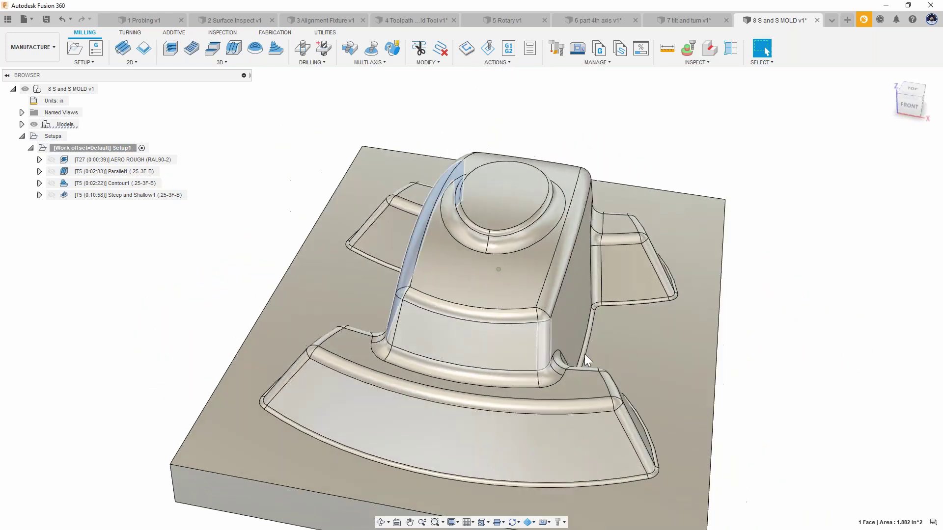
{"action": "left_click", "coordinate": [461, 435]}
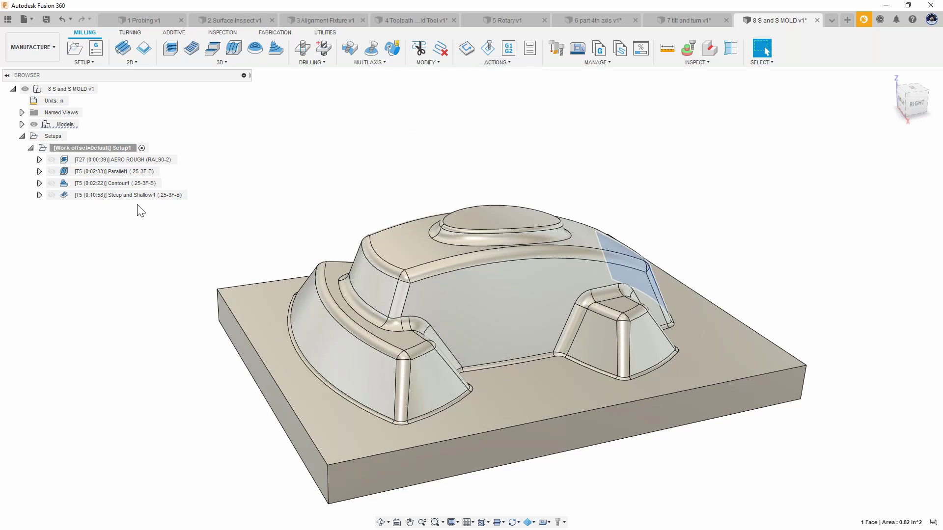
{"action": "left_click", "coordinate": [65, 196]}
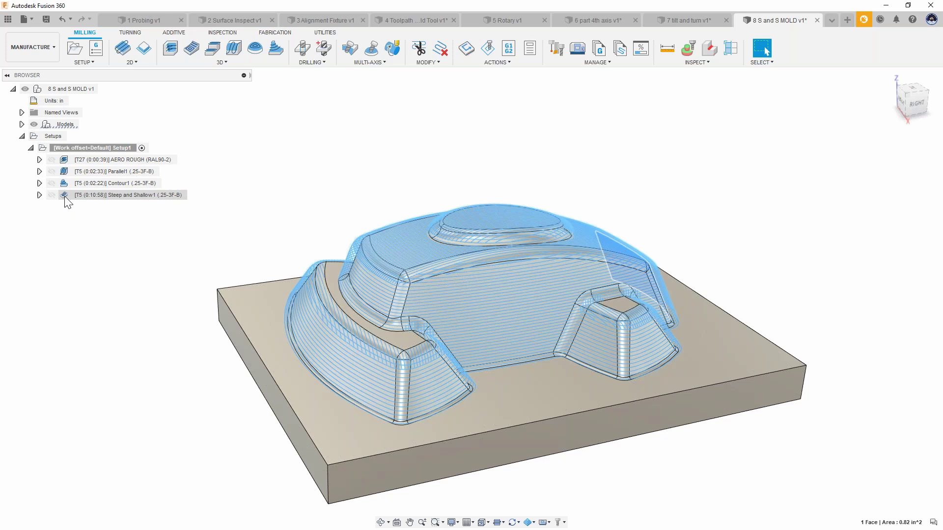
{"action": "middle_click_drag", "start_coordinate": [398, 205], "coordinate": [571, 127], "text": "shift"}
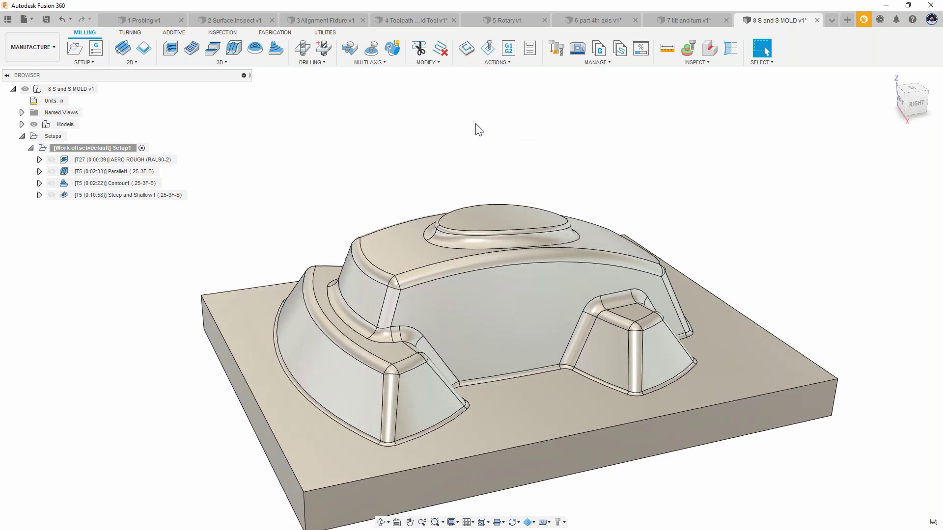
Examine the multi-axis tool axis and collision avoidance options of a new Steep and Shallow operation, leaving without creating it
{"action": "left_click", "coordinate": [218, 63]}
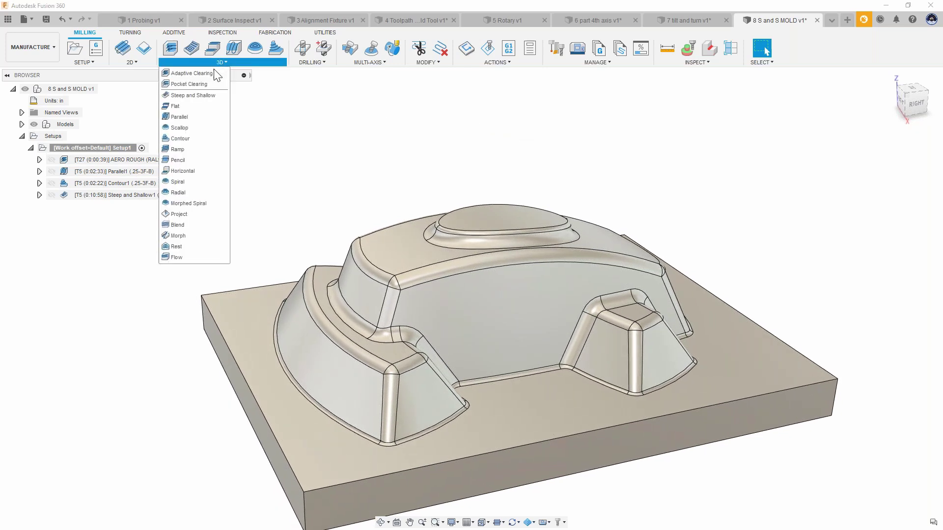
{"action": "left_click", "coordinate": [200, 95]}
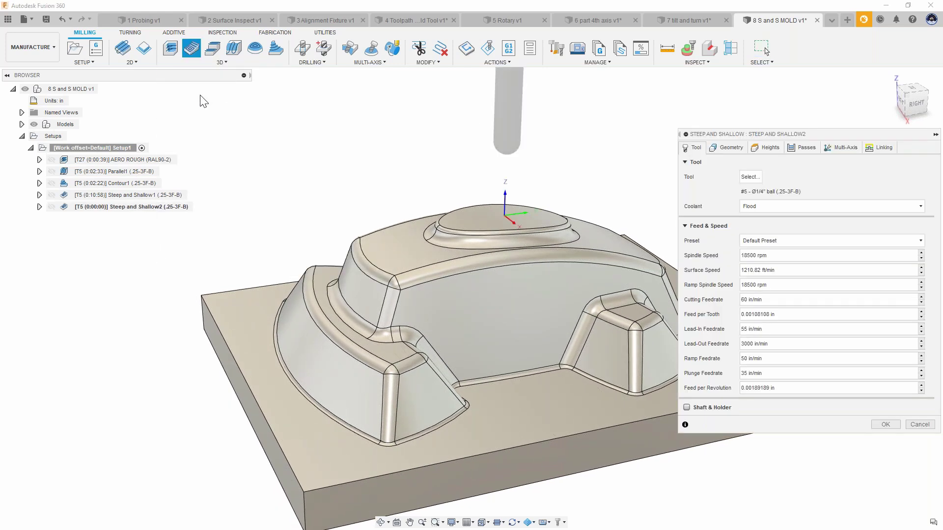
{"action": "left_click", "coordinate": [847, 150]}
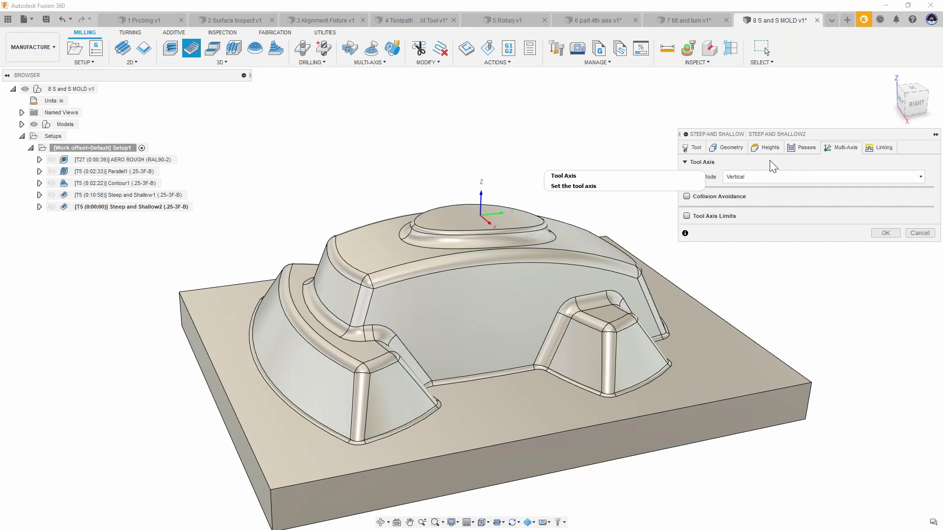
{"action": "left_click", "coordinate": [697, 200]}
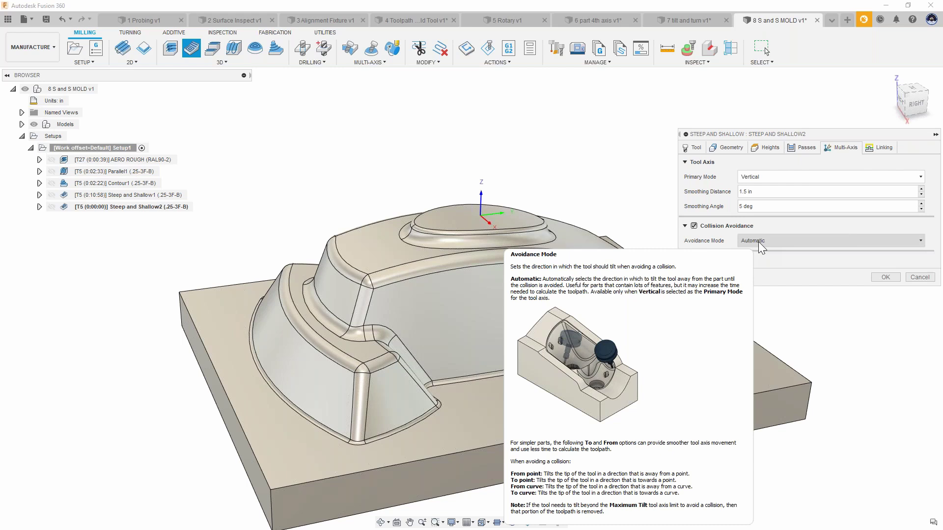
{"action": "left_click", "coordinate": [913, 277]}
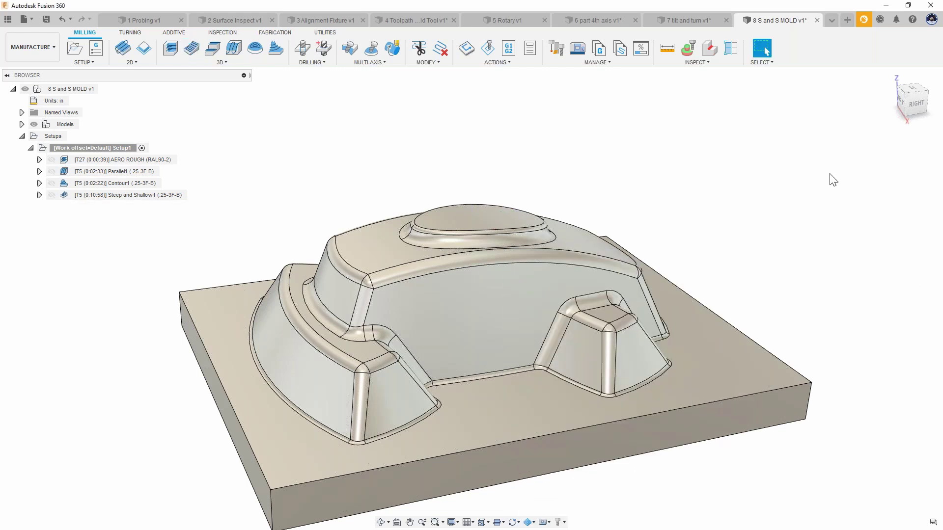
Switch to the 5 Axis Paralell document and view the bracket model from several sides
{"action": "left_click", "coordinate": [829, 20]}
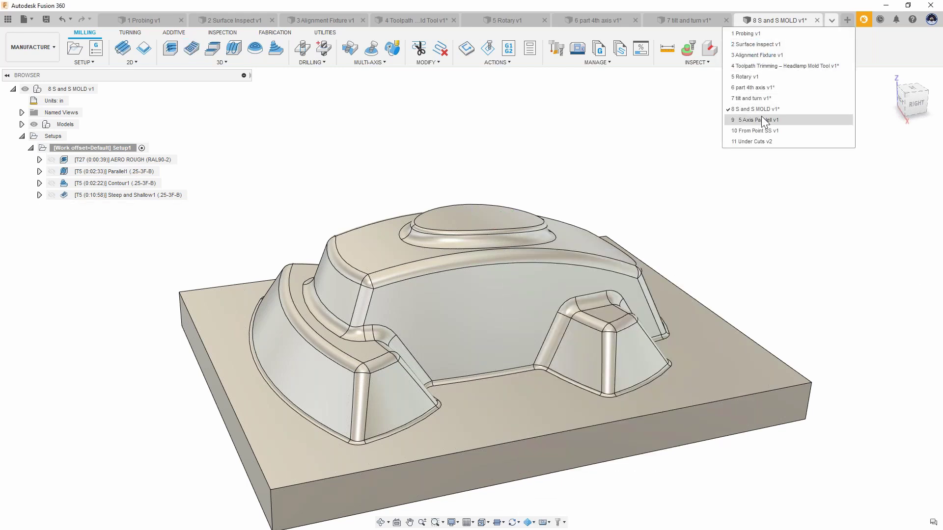
{"action": "left_click", "coordinate": [762, 126]}
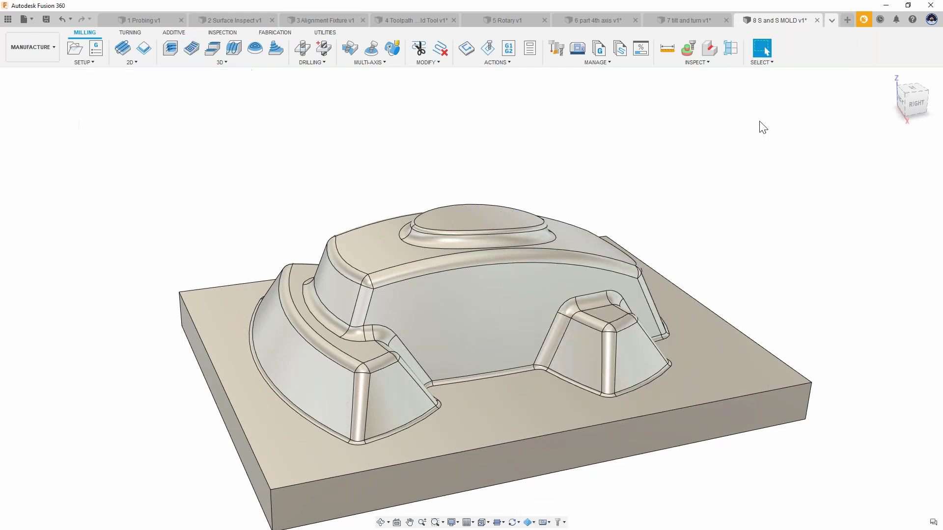
{"action": "left_click", "coordinate": [775, 155]}
{"action": "middle_click_drag", "start_coordinate": [648, 173], "coordinate": [645, 173], "text": "shift"}
{"action": "middle_click_drag", "start_coordinate": [622, 136], "coordinate": [544, 366], "text": "shift"}
Start an Accessibility Analysis on the bracket body
{"action": "middle_click_drag", "start_coordinate": [502, 395], "coordinate": [694, 63], "text": "shift"}
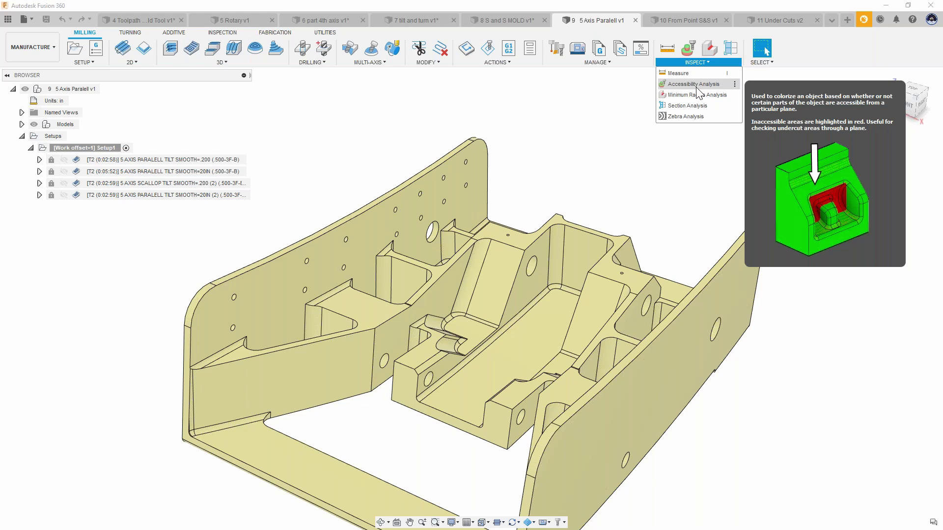
{"action": "left_click", "coordinate": [697, 85]}
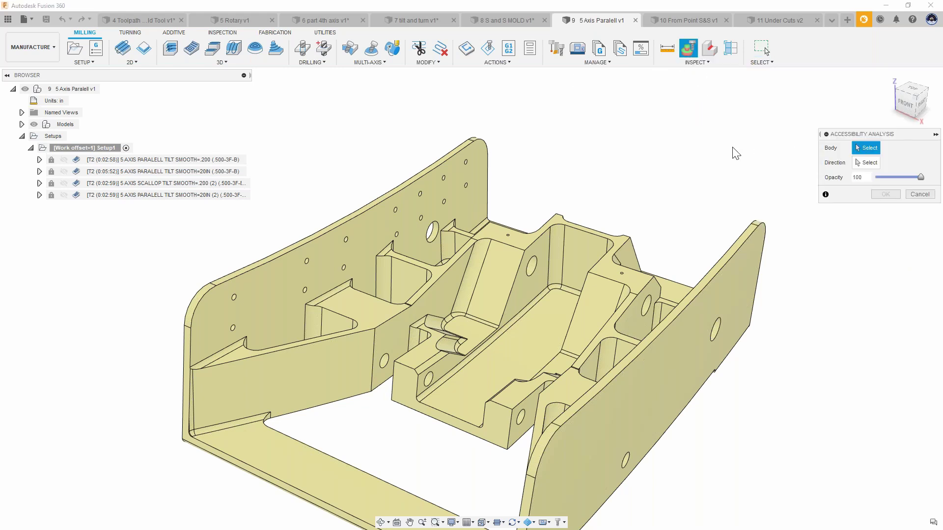
{"action": "scroll", "coordinate": [746, 105], "scroll_direction": "down", "scroll_amount": 2}
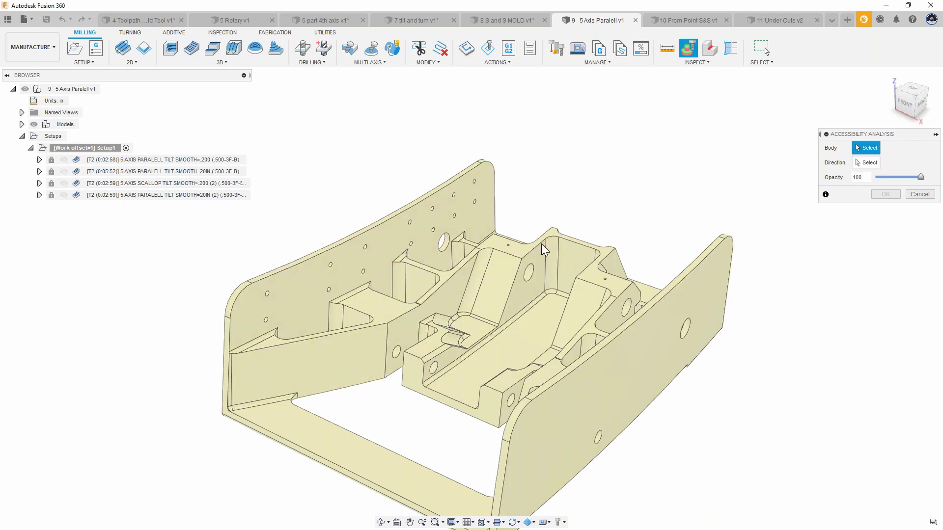
{"action": "left_click", "coordinate": [540, 248]}
{"action": "left_click", "coordinate": [859, 162]}
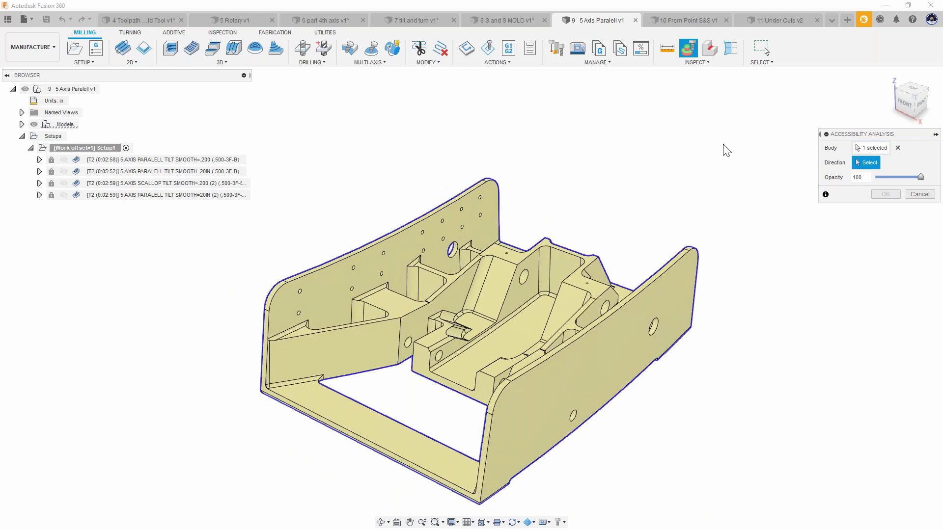
Show the model's origin planes and use the horizontal origin plane as the accessibility analysis direction
{"action": "middle_click_drag", "start_coordinate": [513, 316], "coordinate": [463, 273], "text": "shift"}
{"action": "scroll", "coordinate": [398, 366], "scroll_direction": "up", "scroll_amount": 1}
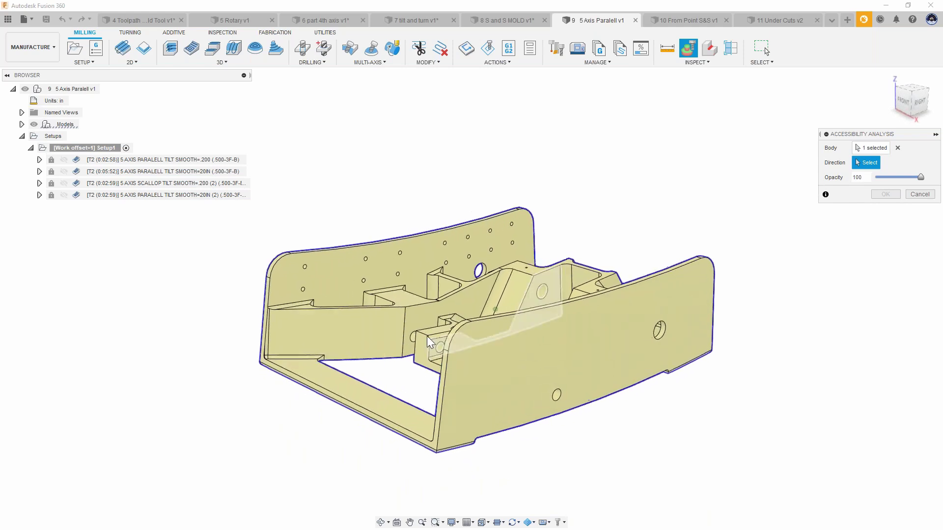
{"action": "scroll", "coordinate": [493, 307], "scroll_direction": "down", "scroll_amount": 2}
{"action": "left_click", "coordinate": [22, 124]}
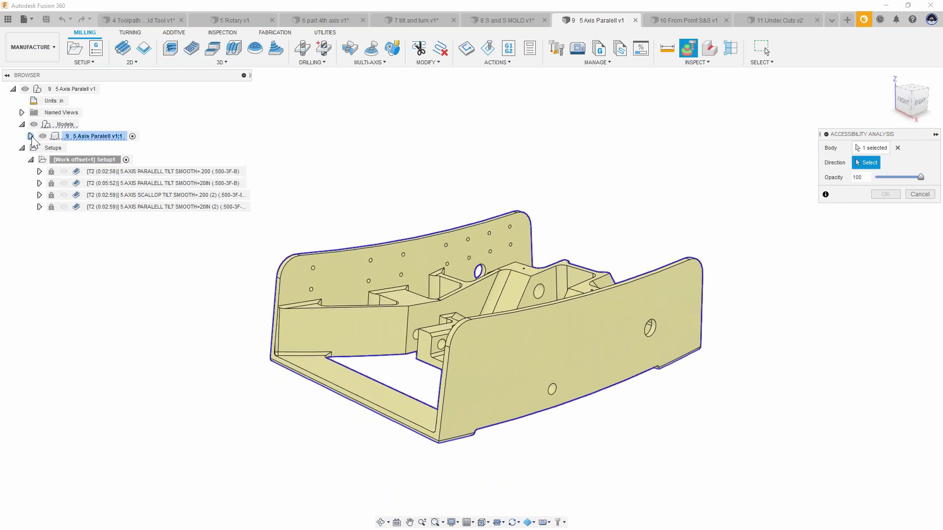
{"action": "left_click", "coordinate": [30, 136]}
{"action": "left_click", "coordinate": [51, 160]}
{"action": "middle_click_drag", "start_coordinate": [400, 435], "coordinate": [418, 361], "text": "shift"}
{"action": "left_click", "coordinate": [506, 357]}
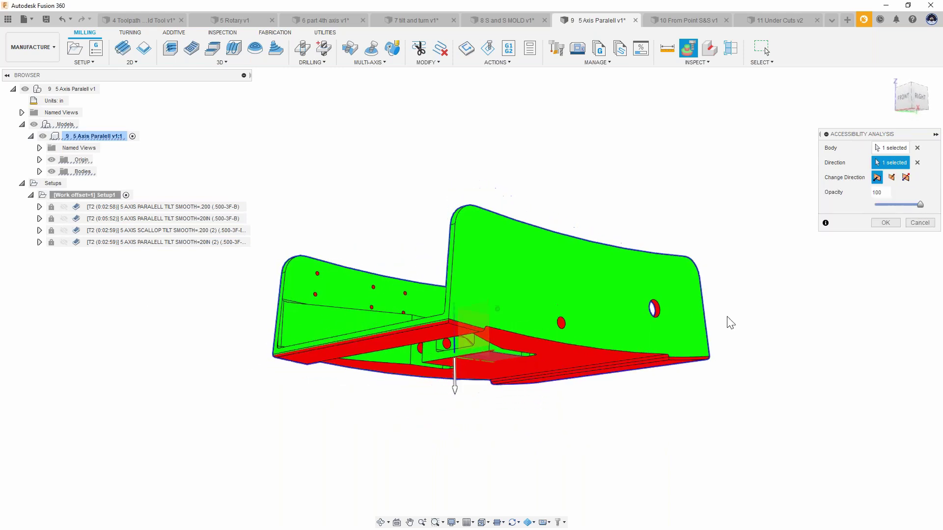
Hide the origin planes, examine the red inaccessible areas of the bracket from above, and leave the analysis
{"action": "left_click", "coordinate": [51, 160]}
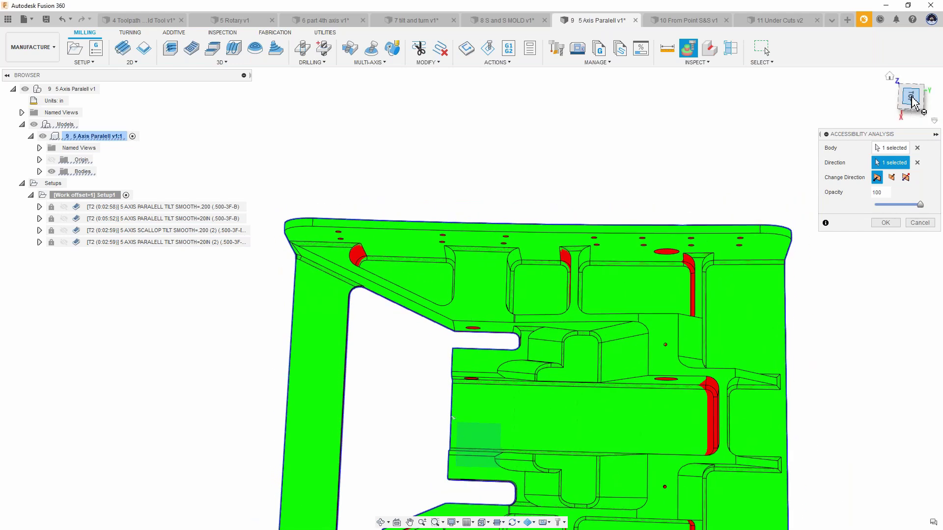
{"action": "middle_click_drag", "start_coordinate": [557, 156], "coordinate": [554, 127]}
{"action": "scroll", "coordinate": [541, 114], "scroll_direction": "down", "scroll_amount": 3}
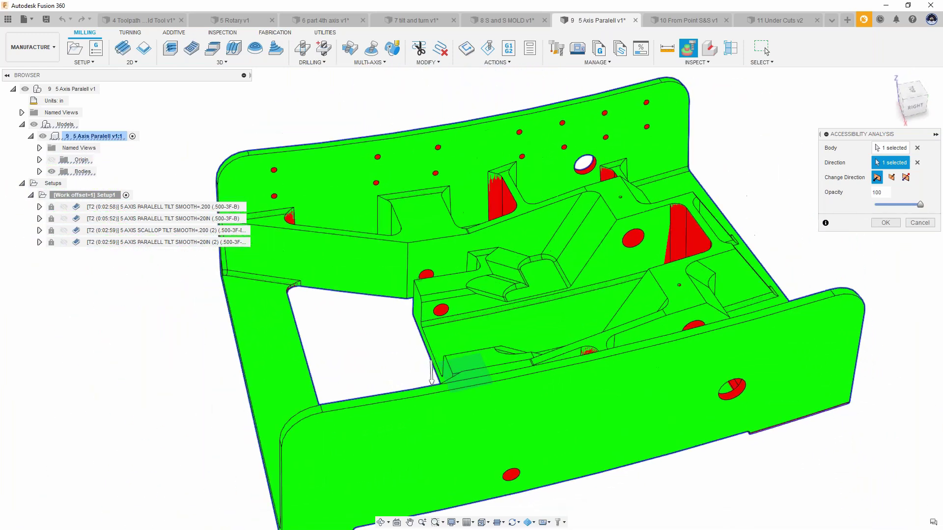
{"action": "left_click", "coordinate": [919, 223]}
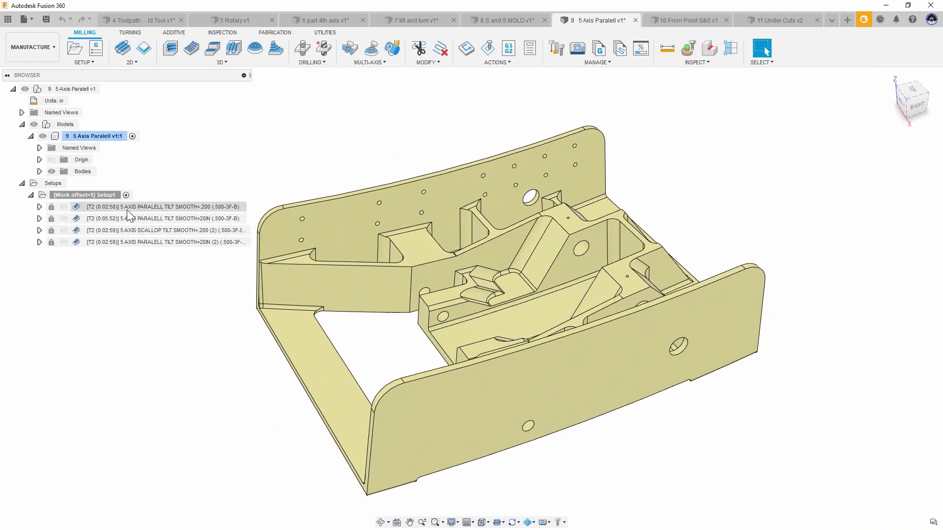
Simulate the 5 AXIS PARALELL TILT SMOOTH=.200 operation with the Model viewpoint, pausing with the tool beside the channel wall
{"action": "double_click", "coordinate": [78, 207]}
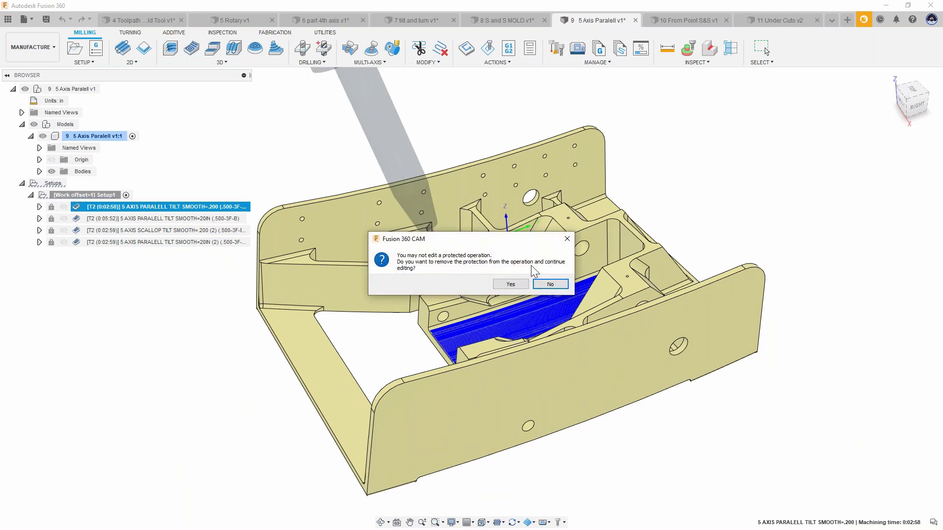
{"action": "left_click", "coordinate": [550, 284]}
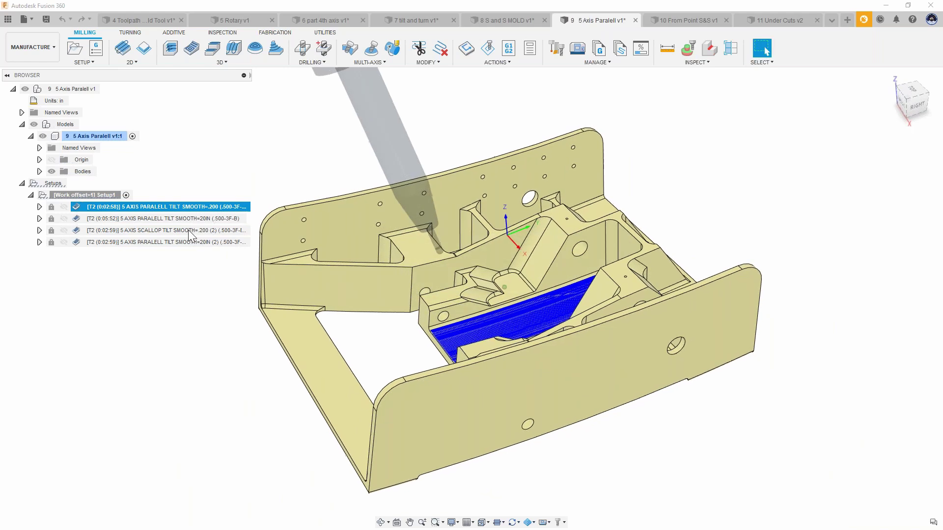
{"action": "right_click", "coordinate": [117, 208]}
{"action": "left_click", "coordinate": [145, 66]}
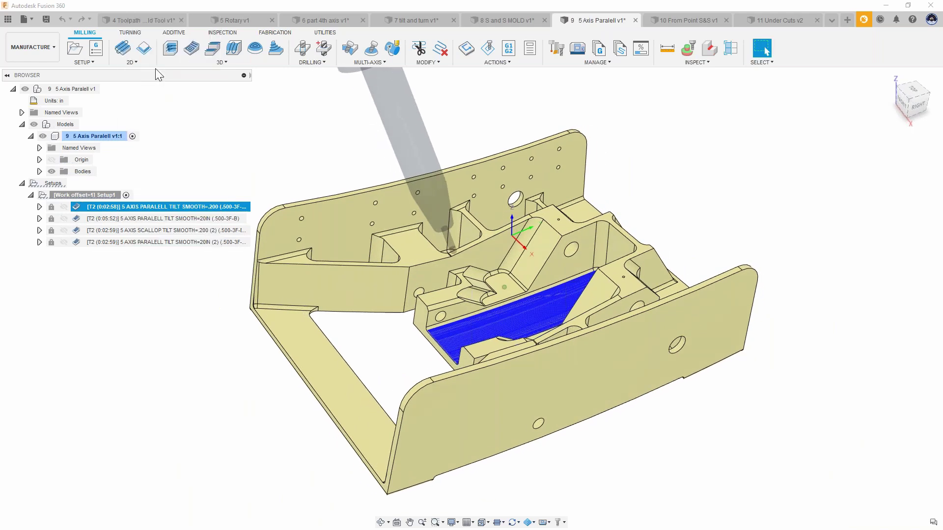
{"action": "left_click", "coordinate": [472, 484]}
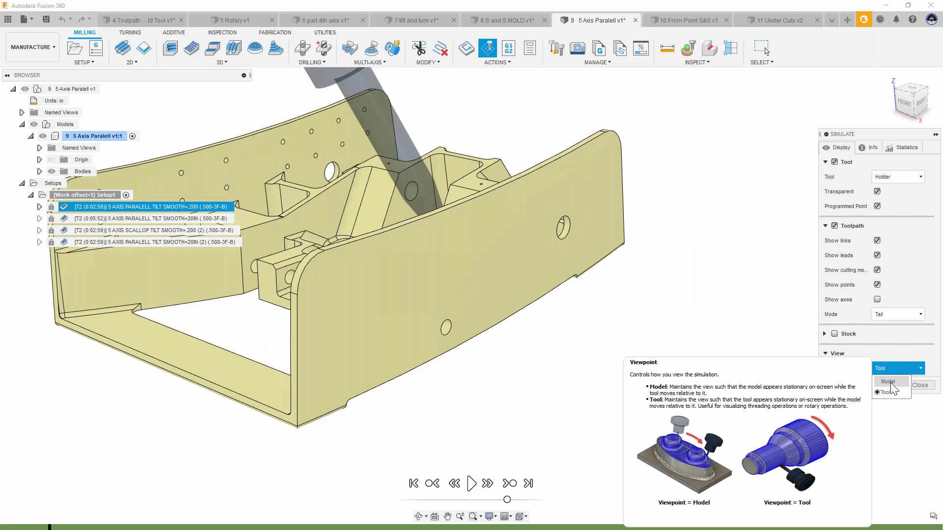
{"action": "left_click", "coordinate": [888, 382]}
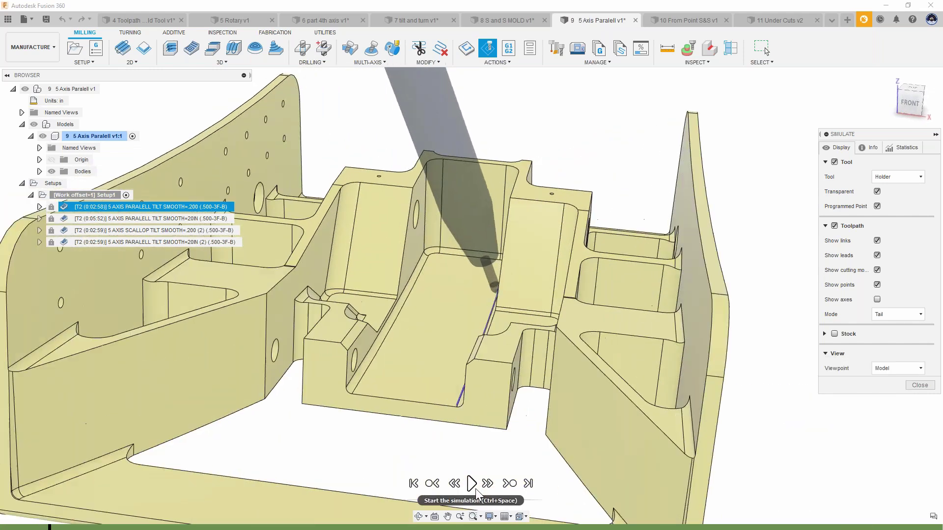
{"action": "left_click", "coordinate": [474, 488]}
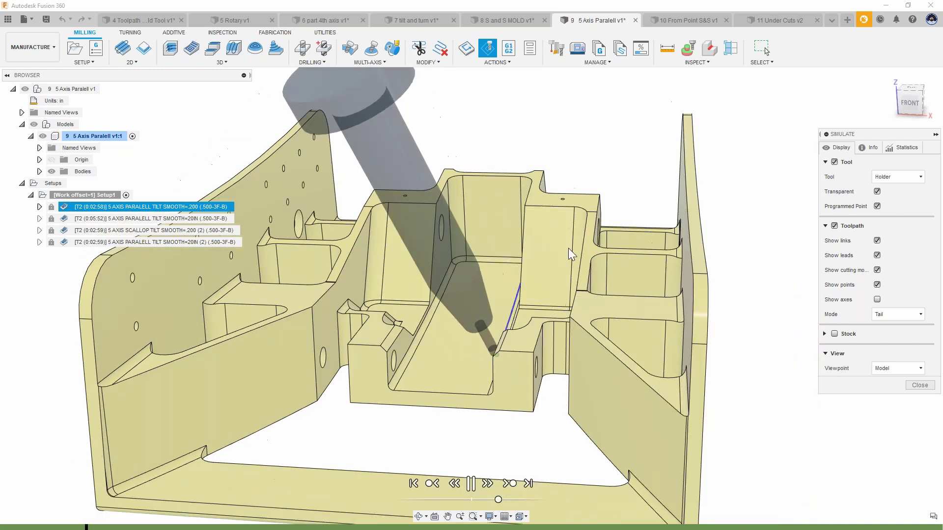
{"action": "left_click", "coordinate": [470, 485]}
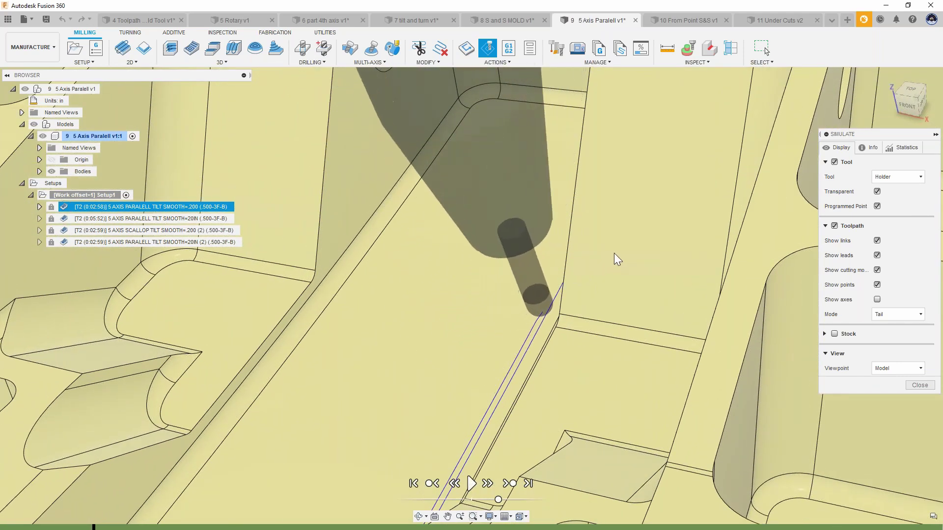
Examine the tilted tool and holder clearance along the channel wall from several angles, and close the simulation
{"action": "middle_click_drag", "start_coordinate": [652, 234], "coordinate": [545, 277], "text": "shift"}
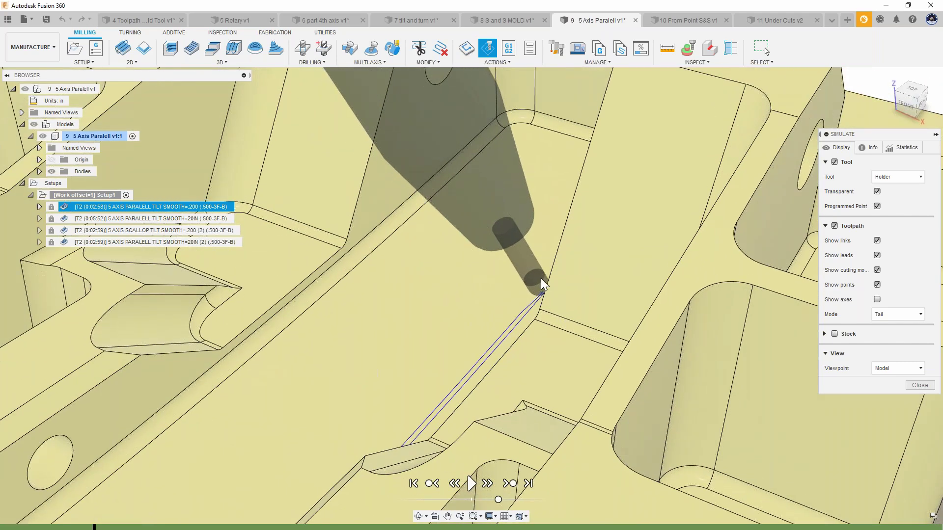
{"action": "middle_click_drag", "start_coordinate": [539, 278], "coordinate": [448, 309], "text": "shift"}
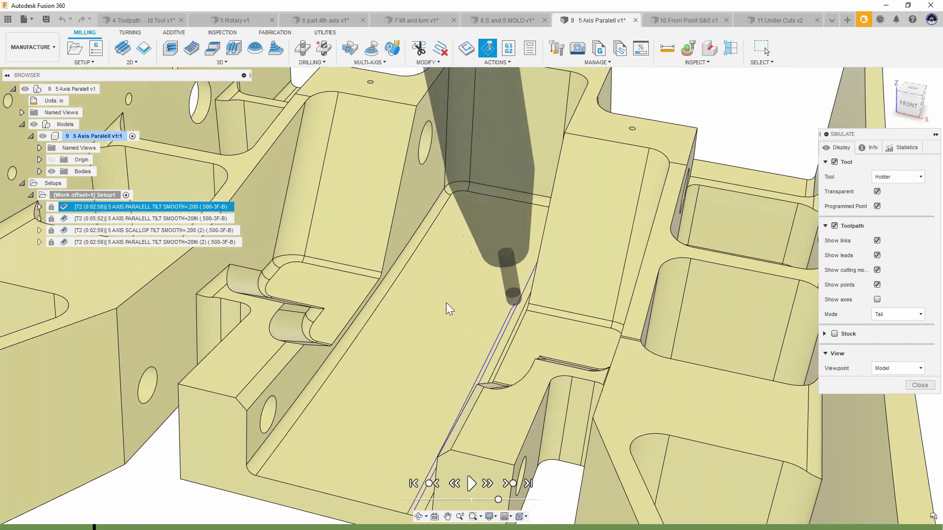
{"action": "left_click_drag", "start_coordinate": [446, 303], "coordinate": [425, 326]}
{"action": "scroll", "coordinate": [449, 319], "scroll_direction": "down", "scroll_amount": 5}
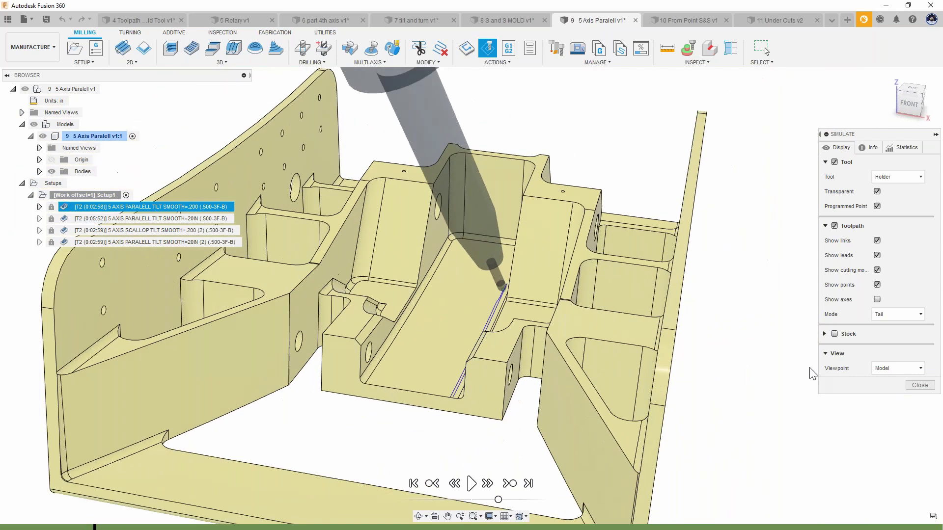
{"action": "left_click", "coordinate": [916, 387]}
{"action": "left_click", "coordinate": [821, 296]}
{"action": "scroll", "coordinate": [821, 296], "scroll_direction": "down", "scroll_amount": 2}
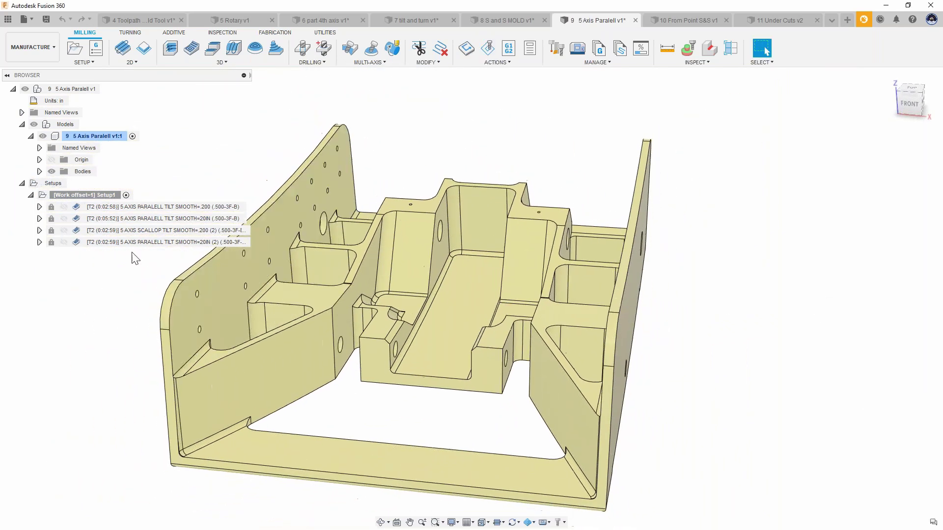
Open the protected 5 AXIS PARALELL TILT SMOOTH=20IN operation for editing, review its multi-axis smoothing distance, and accept the settings
{"action": "double_click", "coordinate": [79, 219]}
{"action": "left_click", "coordinate": [511, 285]}
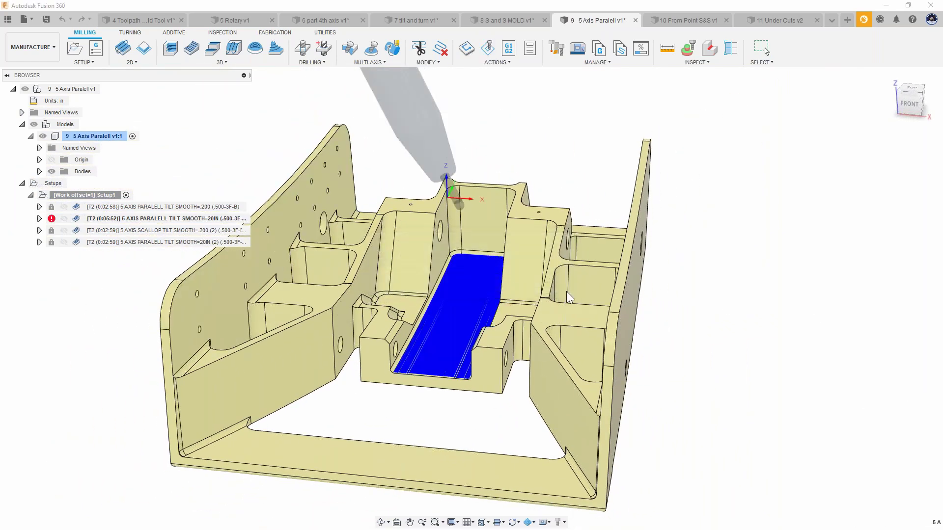
{"action": "left_click", "coordinate": [840, 148]}
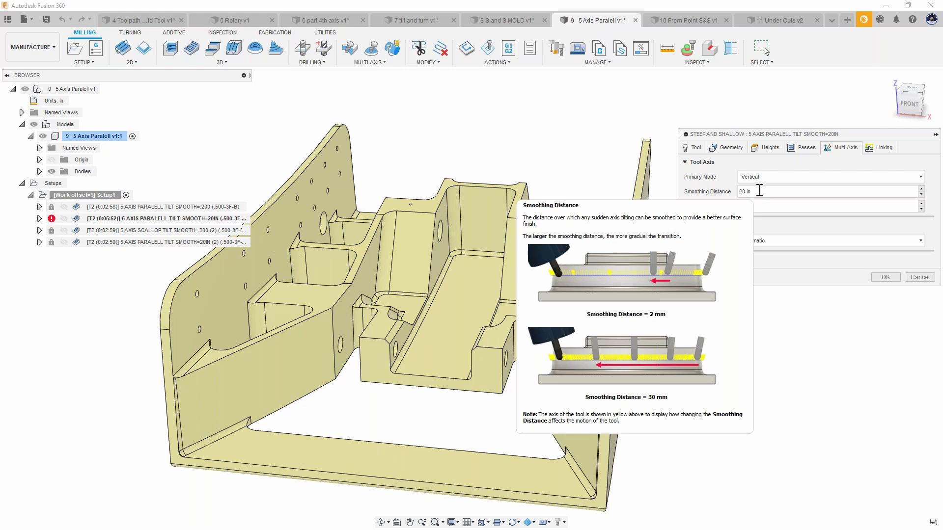
{"action": "left_click", "coordinate": [886, 277]}
Simulate the 5 AXIS PARALELL TILT SMOOTH=20IN operation at reduced playback speed with the tool axes displayed
{"action": "right_click", "coordinate": [163, 217]}
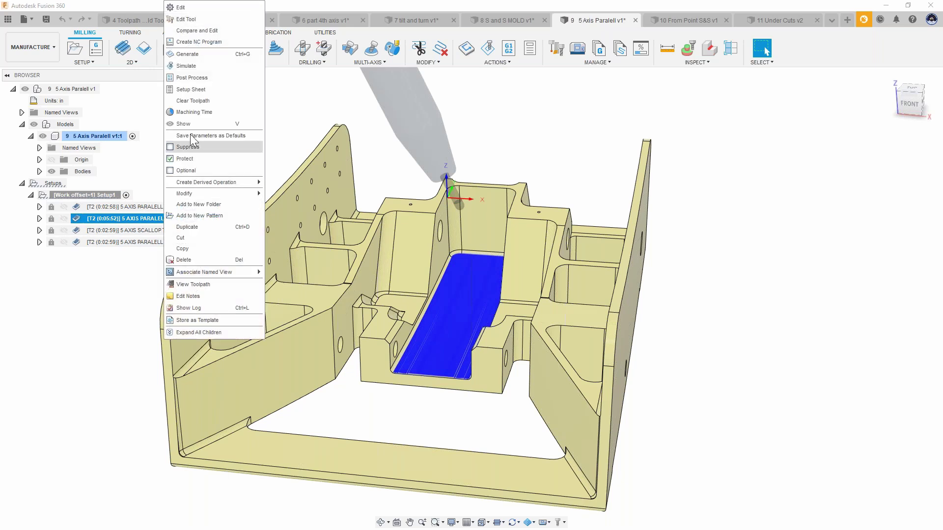
{"action": "left_click", "coordinate": [190, 65]}
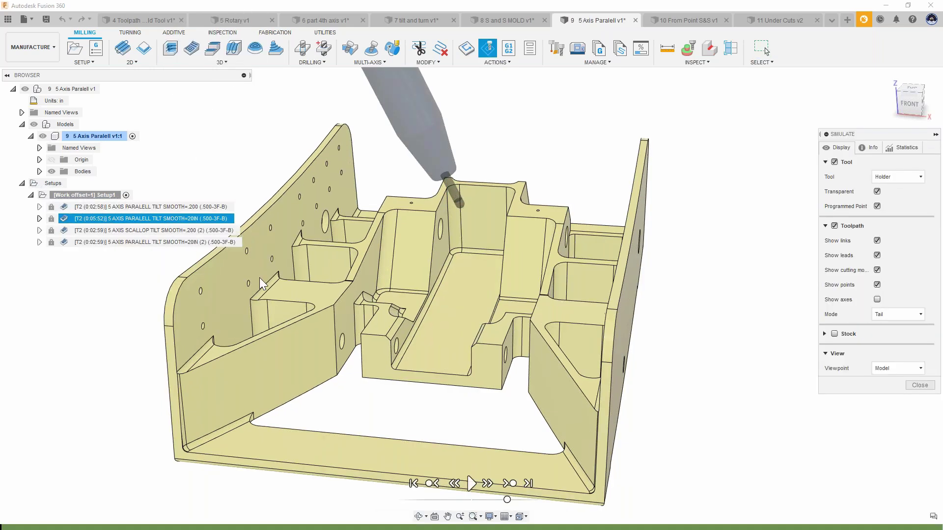
{"action": "left_click", "coordinate": [471, 484]}
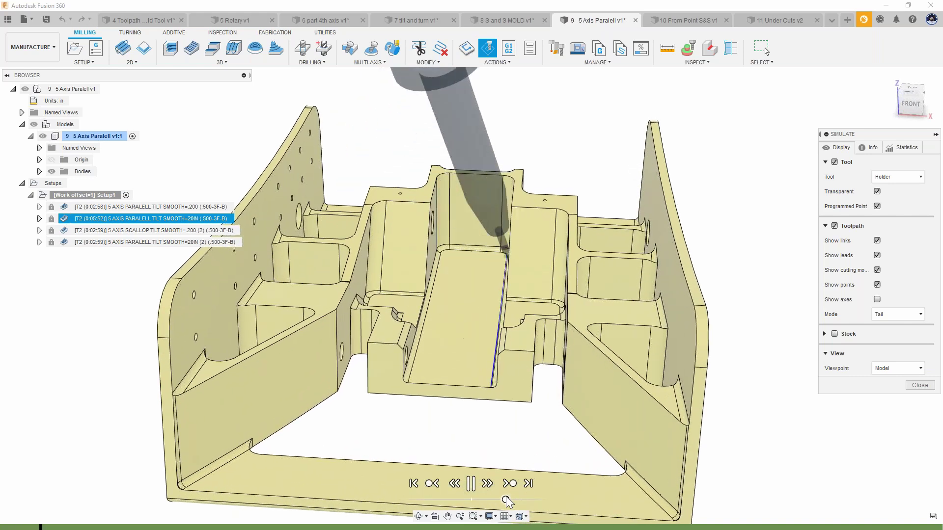
{"action": "left_click_drag", "start_coordinate": [505, 497], "coordinate": [501, 497]}
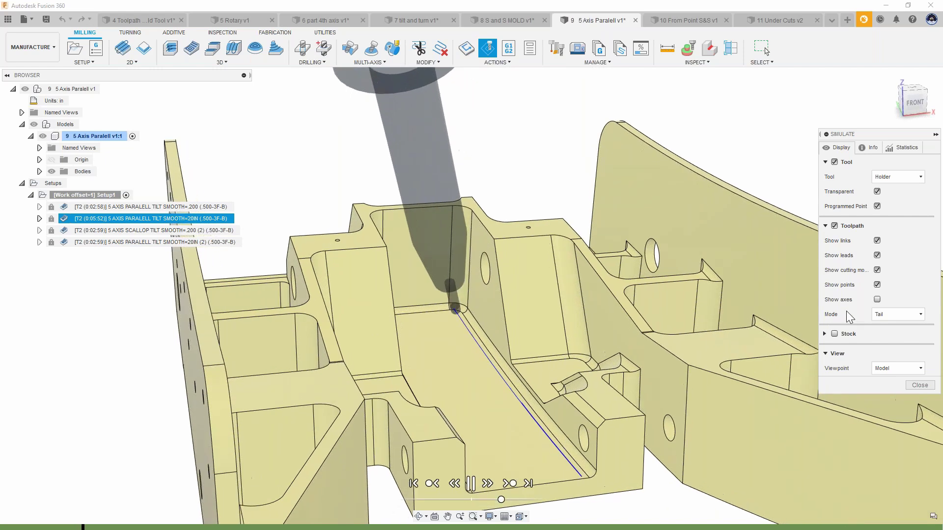
{"action": "left_click", "coordinate": [875, 299]}
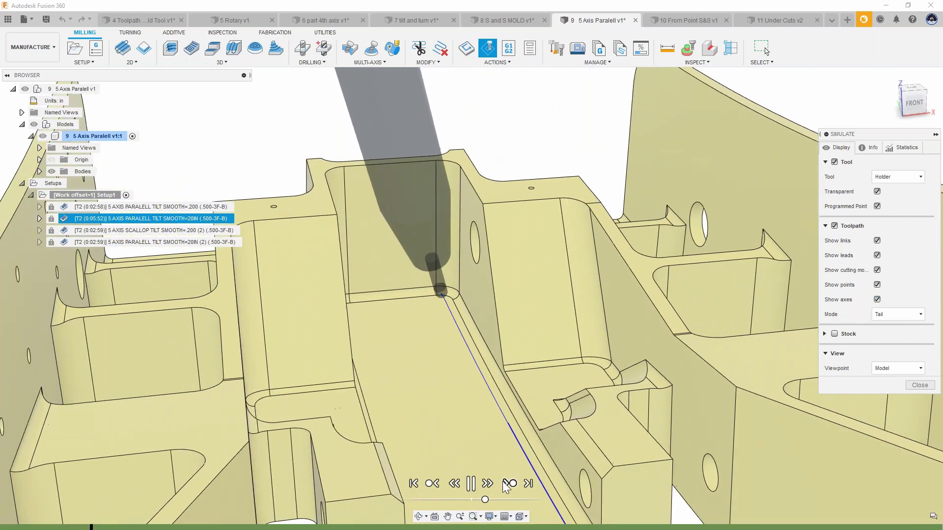
Finish watching the 5 AXIS PARALELL TILT SMOOTH=20IN simulation with the tool axes hidden, and close it
{"action": "left_click", "coordinate": [471, 484]}
{"action": "left_click", "coordinate": [471, 483]}
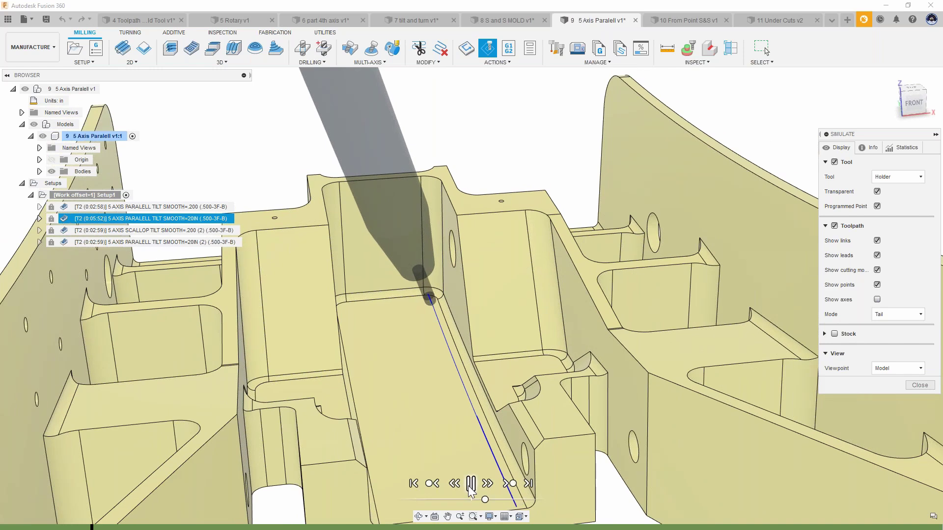
{"action": "left_click", "coordinate": [916, 383]}
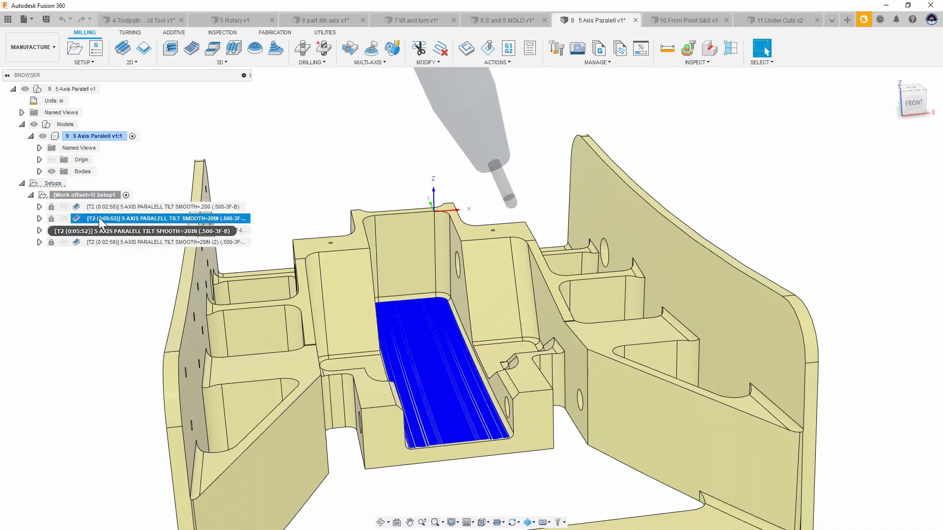
Simulate the 5 AXIS PARALELL TILT SMOOTH=20IN operation again, adjusting the playback speed as the tool moves along the channel
{"action": "double_click", "coordinate": [78, 219]}
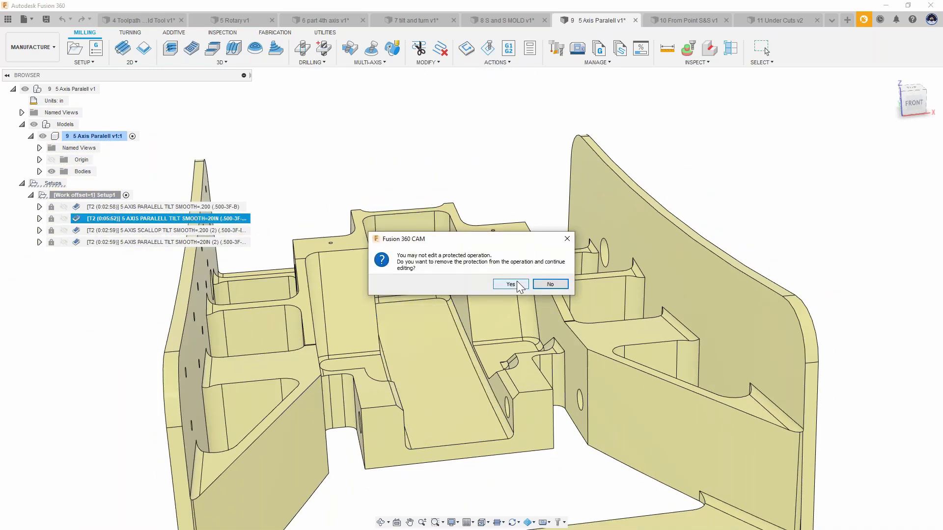
{"action": "left_click", "coordinate": [567, 239]}
{"action": "right_click", "coordinate": [92, 220]}
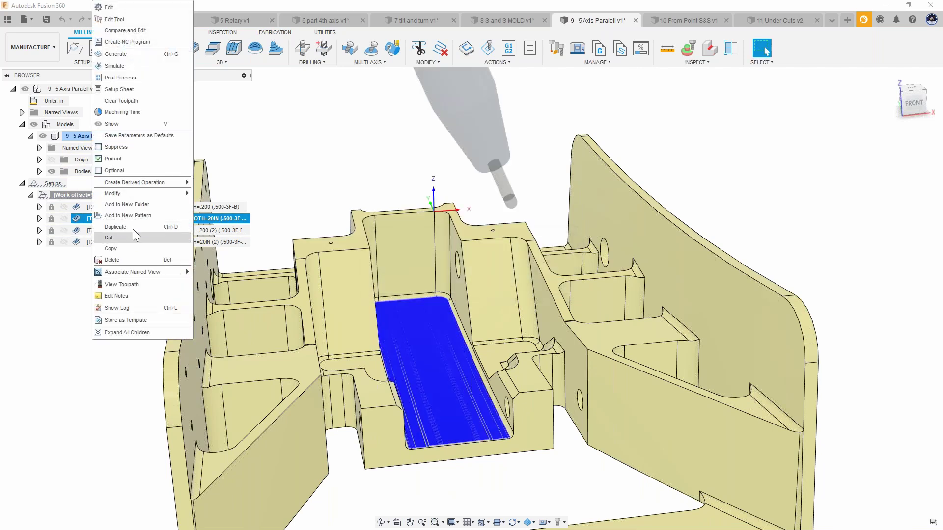
{"action": "left_click", "coordinate": [127, 74]}
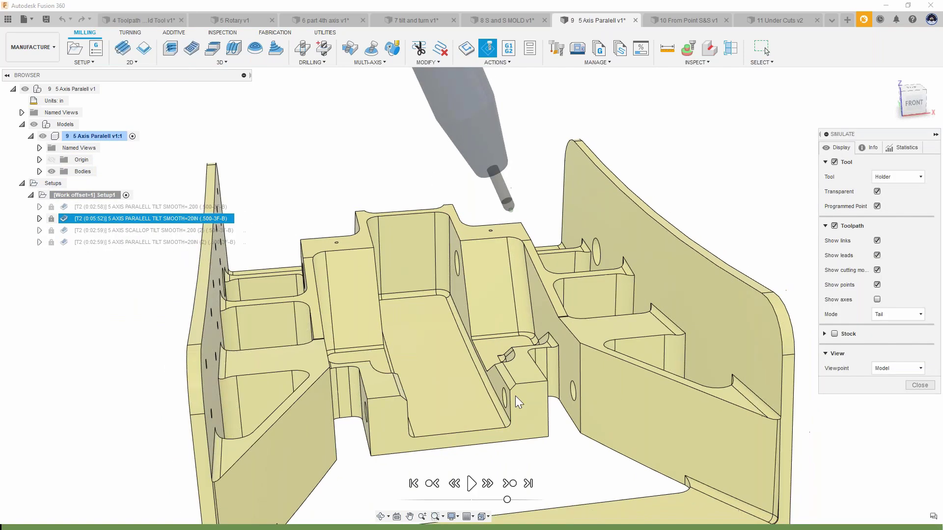
{"action": "left_click", "coordinate": [472, 484]}
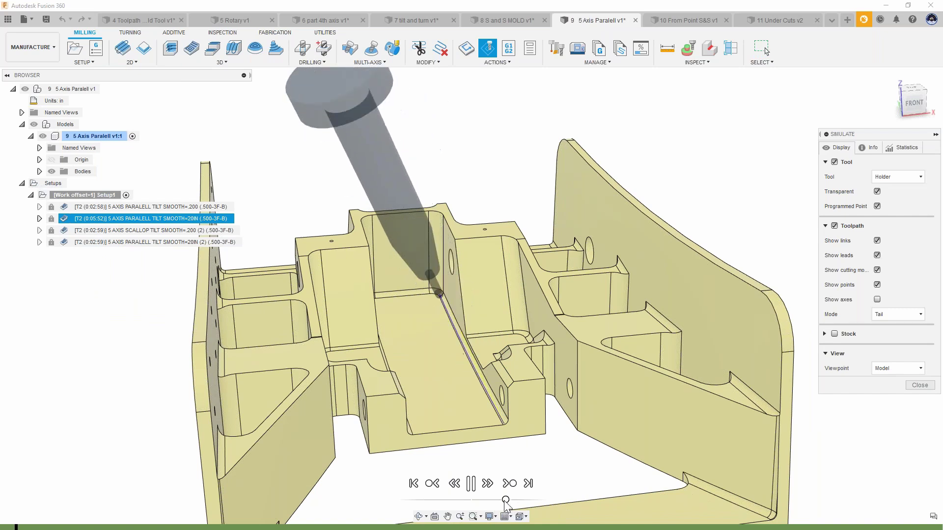
{"action": "left_click_drag", "start_coordinate": [508, 500], "coordinate": [502, 501]}
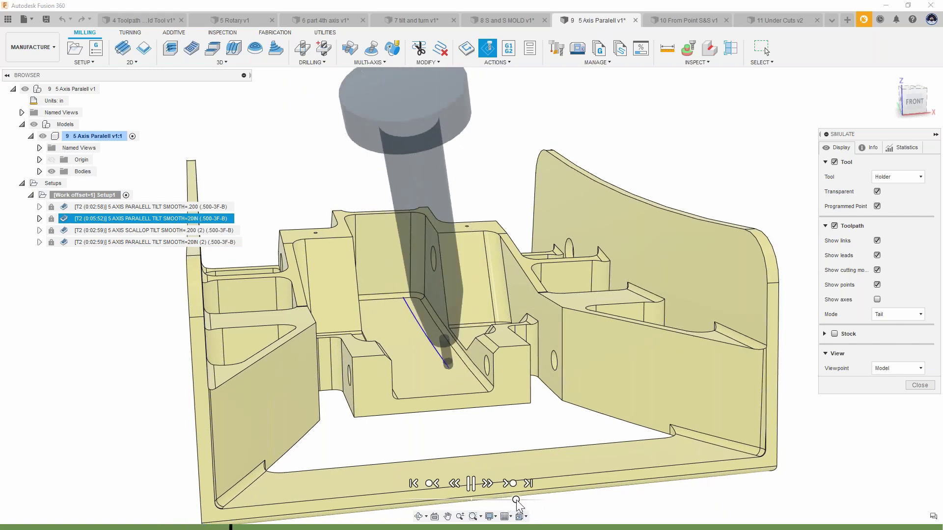
{"action": "left_click_drag", "start_coordinate": [506, 501], "coordinate": [498, 501]}
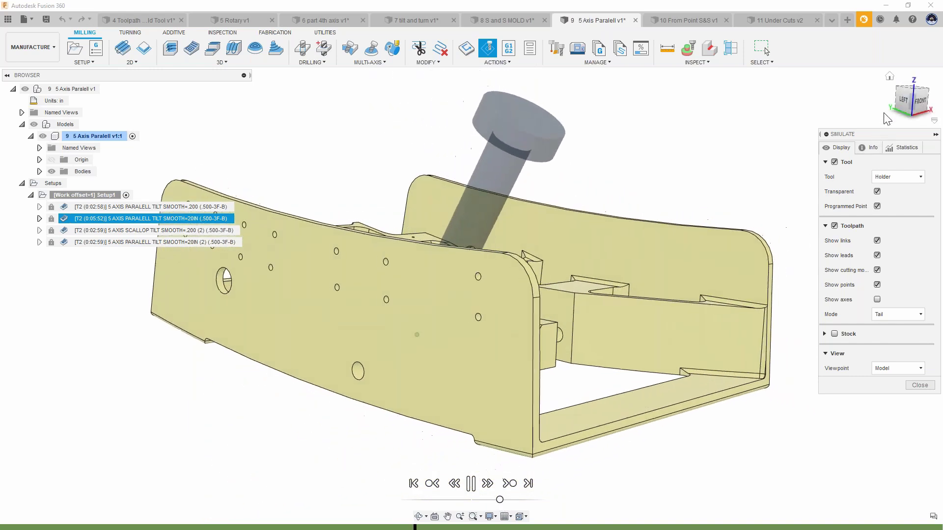
Examine the tool tilt along the channel from the left side and the front at faster playback, and close the simulation
{"action": "left_click", "coordinate": [908, 103]}
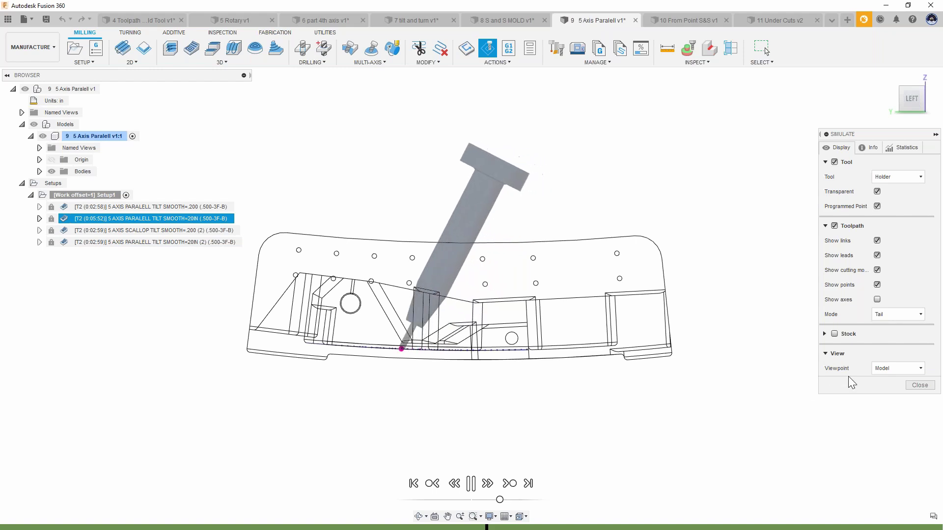
{"action": "mouse_move", "coordinate": [806, 314]}
{"action": "middle_mouse_down", "text": "shift"}
{"action": "mouse_move", "coordinate": [755, 268]}
{"action": "mouse_move", "coordinate": [772, 364]}
{"action": "mouse_move", "coordinate": [627, 448]}
{"action": "mouse_move", "coordinate": [501, 501]}
{"action": "middle_mouse_up", "text": "shift"}
{"action": "mouse_move", "coordinate": [500, 501]}
{"action": "left_mouse_down"}
{"action": "mouse_move", "coordinate": [518, 501]}
{"action": "mouse_move", "coordinate": [507, 500]}
{"action": "left_mouse_up"}
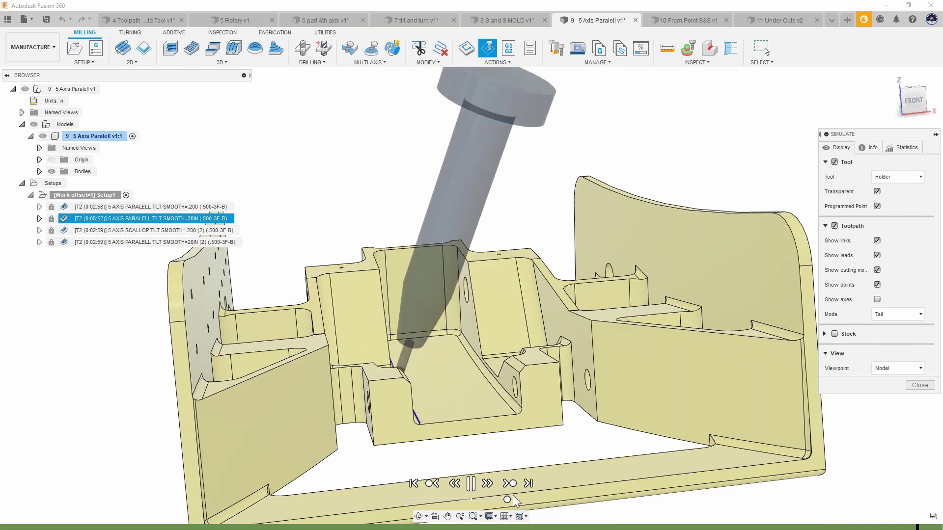
{"action": "left_click", "coordinate": [922, 388]}
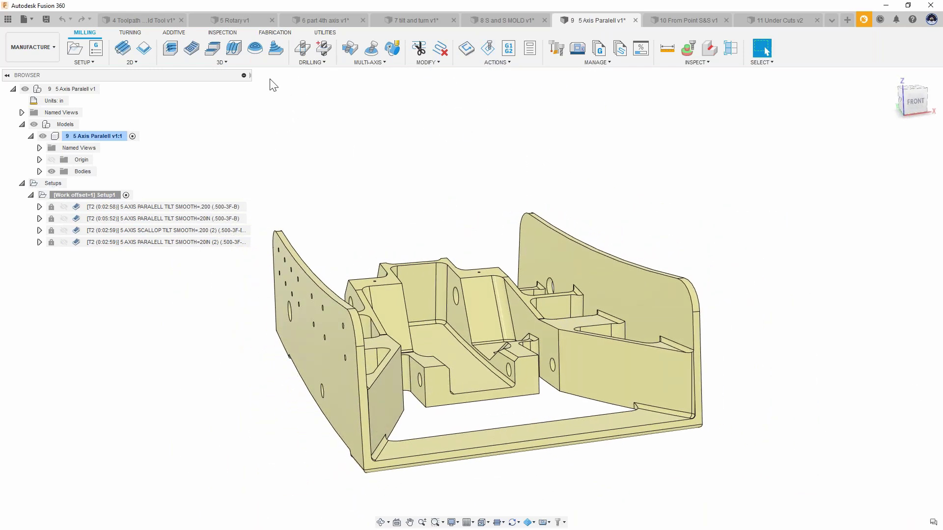
Start a Steep and Shallow operation, try collision avoidance with the Vertical tool axis, and set the primary mode to Lead and lean
{"action": "left_click", "coordinate": [192, 54]}
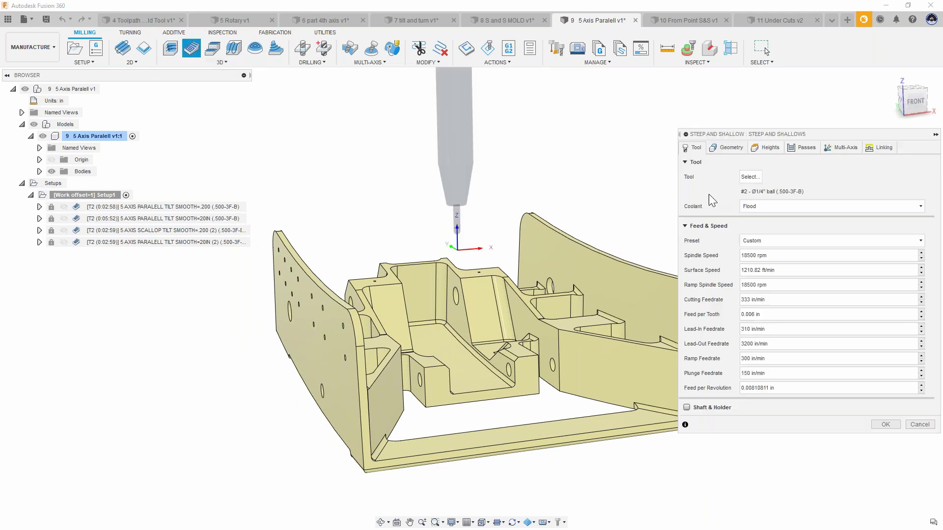
{"action": "left_click", "coordinate": [843, 147]}
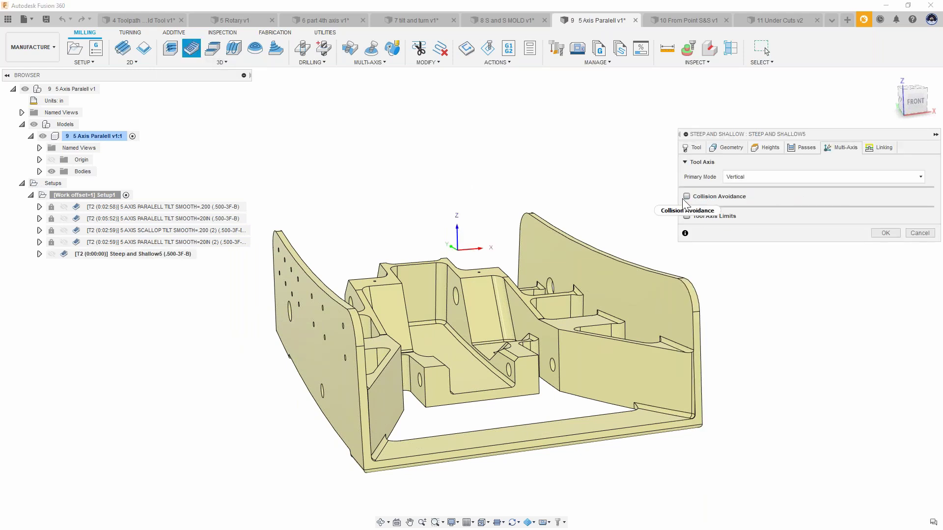
{"action": "left_click", "coordinate": [709, 196]}
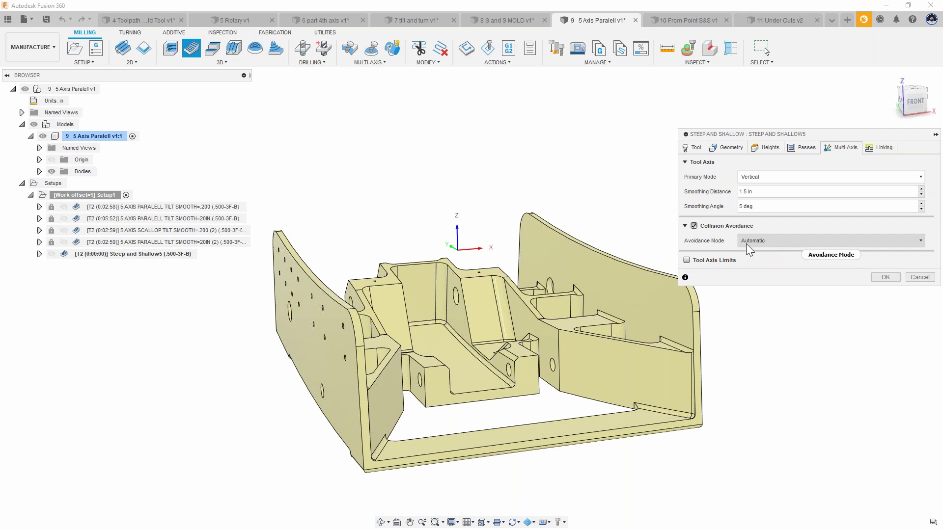
{"action": "left_click", "coordinate": [694, 226]}
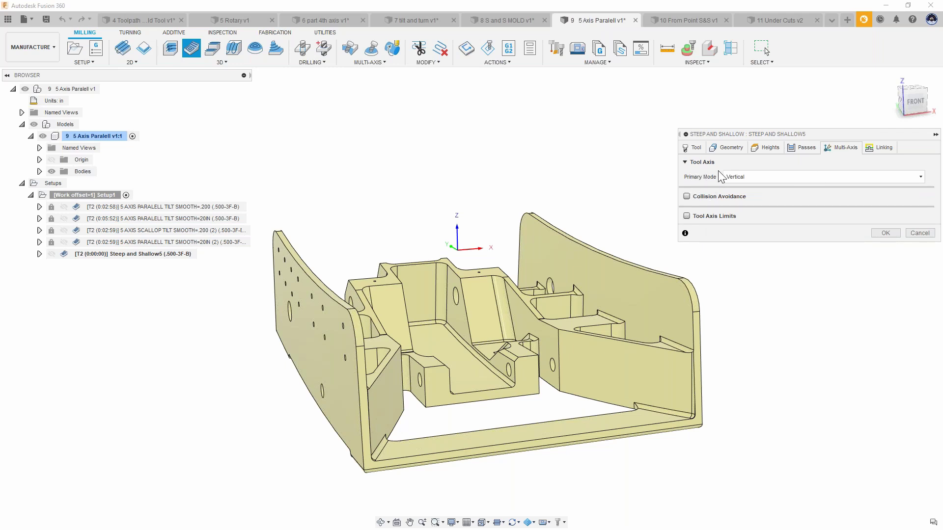
{"action": "left_click", "coordinate": [749, 179]}
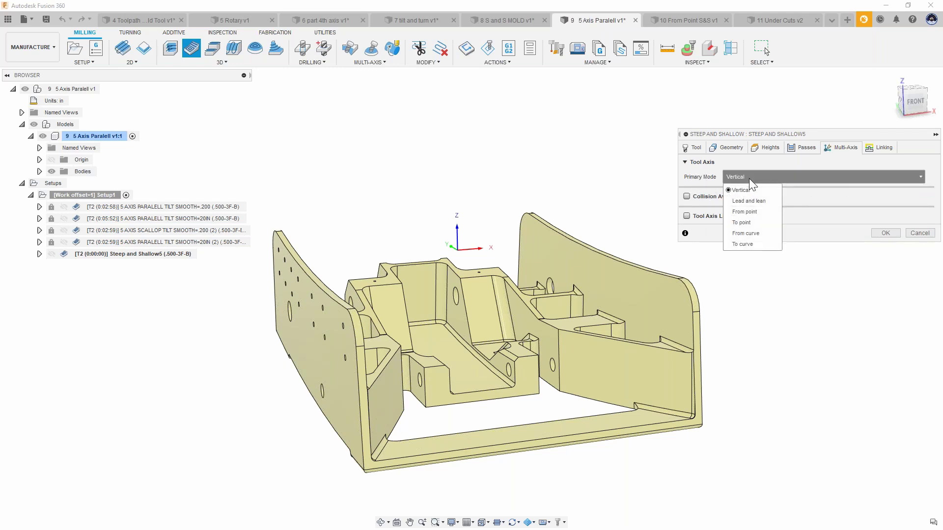
{"action": "left_click", "coordinate": [765, 201]}
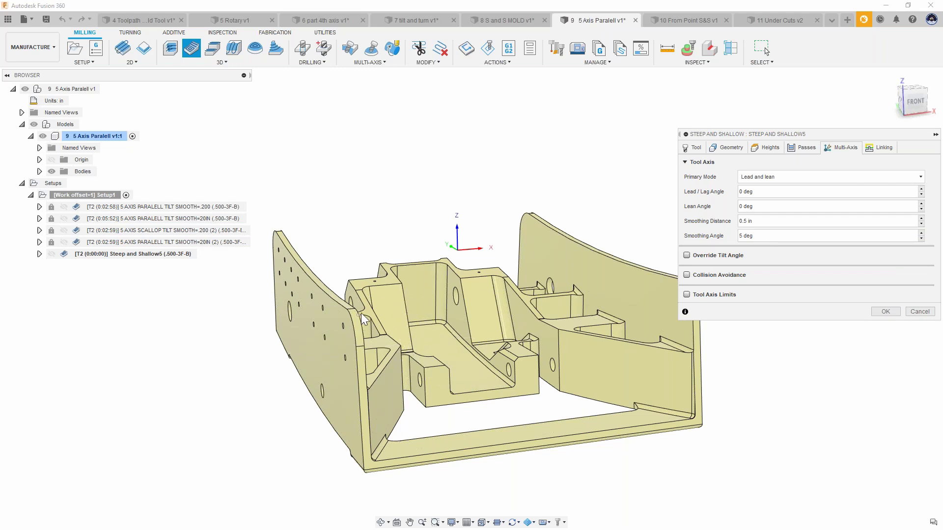
Enable the tilt angle override and collision avoidance for the Steep and Shallow operation, and review the available avoidance modes
{"action": "left_click", "coordinate": [686, 255]}
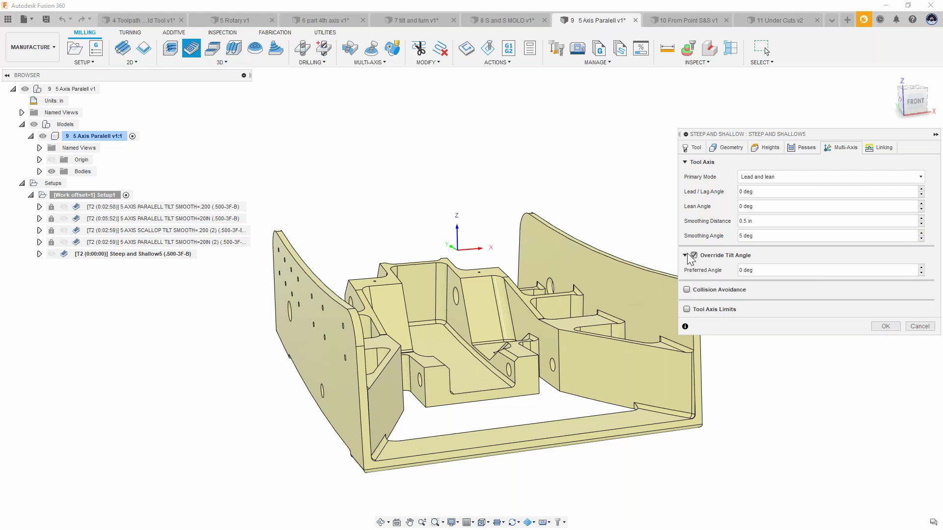
{"action": "left_click", "coordinate": [687, 290]}
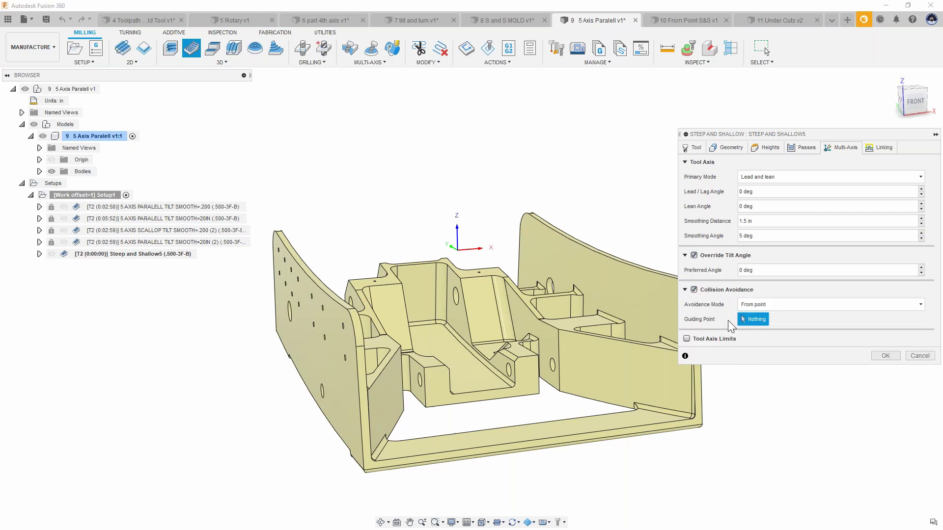
{"action": "left_click", "coordinate": [774, 304]}
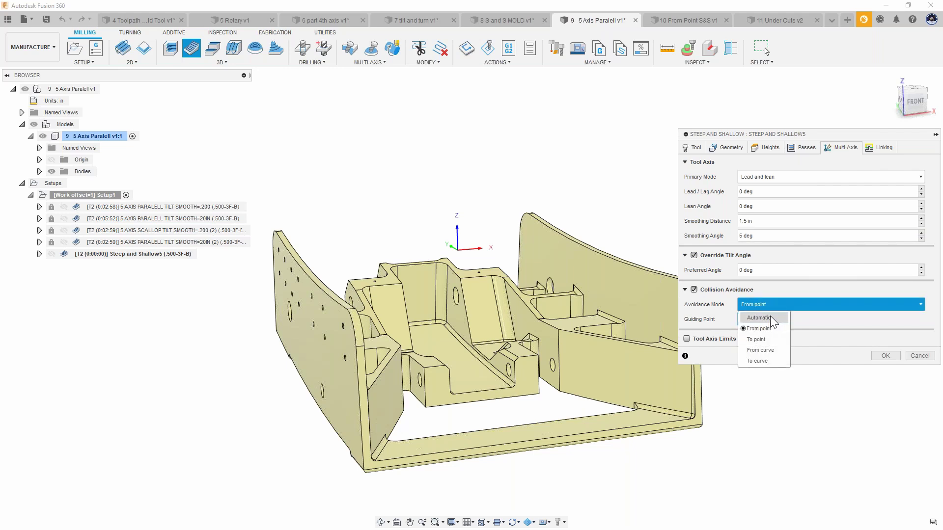
{"action": "left_click", "coordinate": [693, 309]}
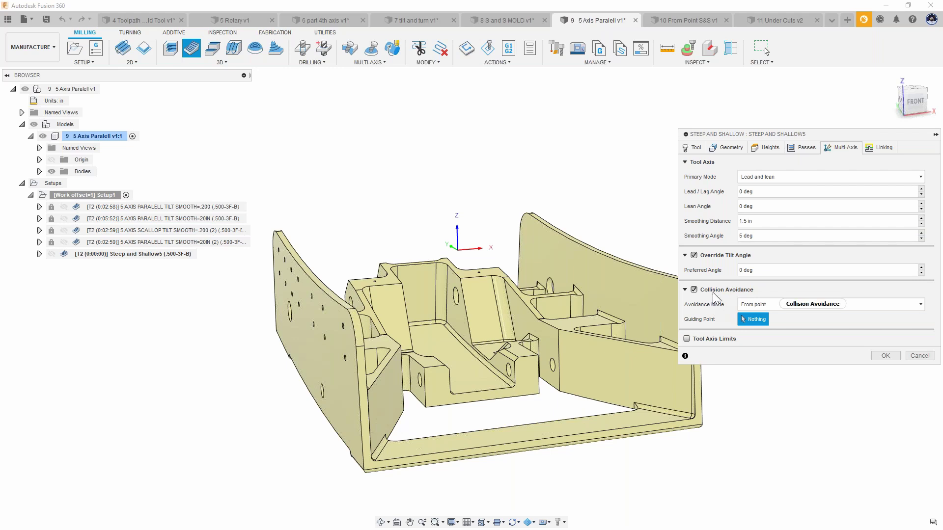
{"action": "mouse_move", "coordinate": [711, 292]}
Enable tool axis limits, review the limit types, and set the maximum tilt to 45 degrees
{"action": "left_click", "coordinate": [686, 339]}
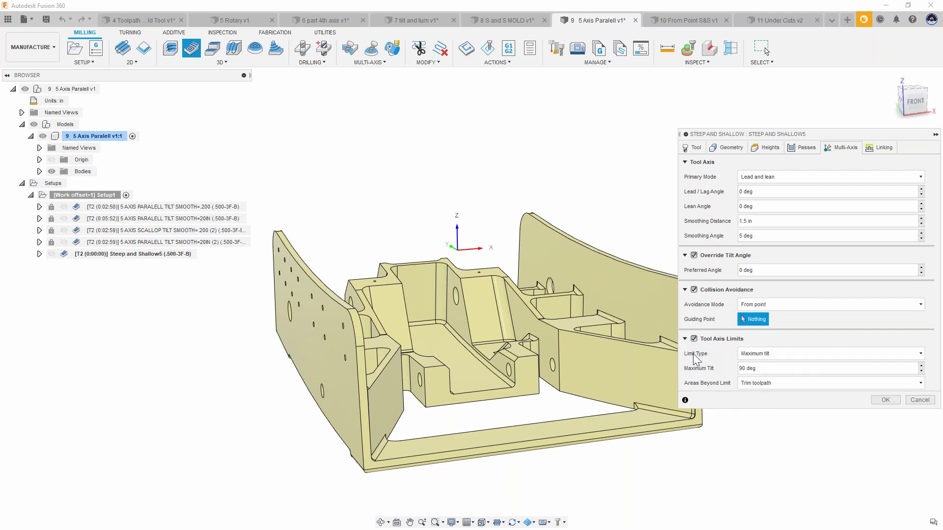
{"action": "left_click", "coordinate": [755, 355]}
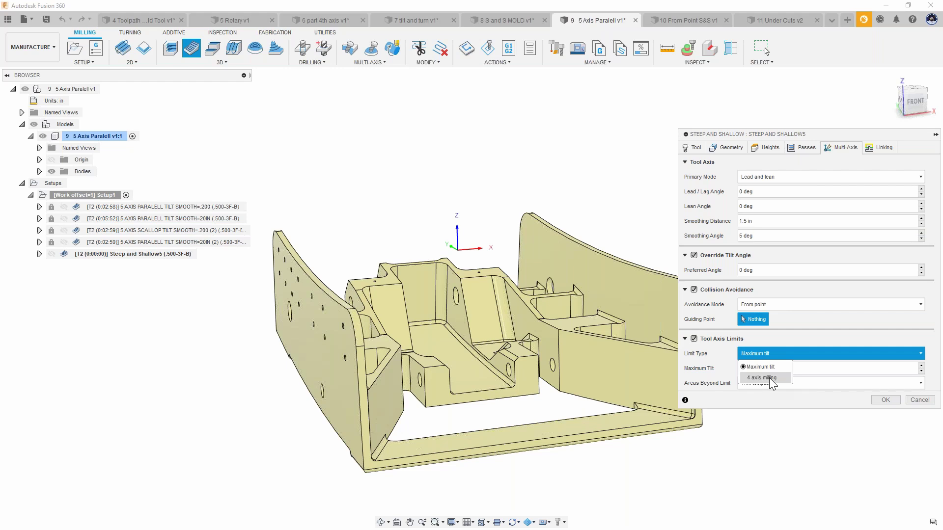
{"action": "left_click", "coordinate": [710, 376]}
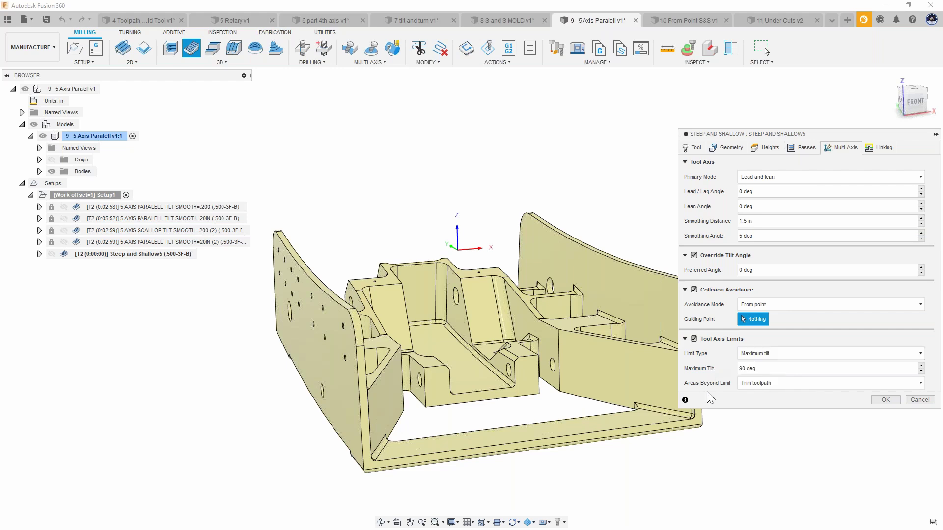
{"action": "left_click_drag", "start_coordinate": [768, 369], "coordinate": [701, 368]}
{"action": "type", "text": "45"}
{"action": "mouse_move", "coordinate": [773, 368]}
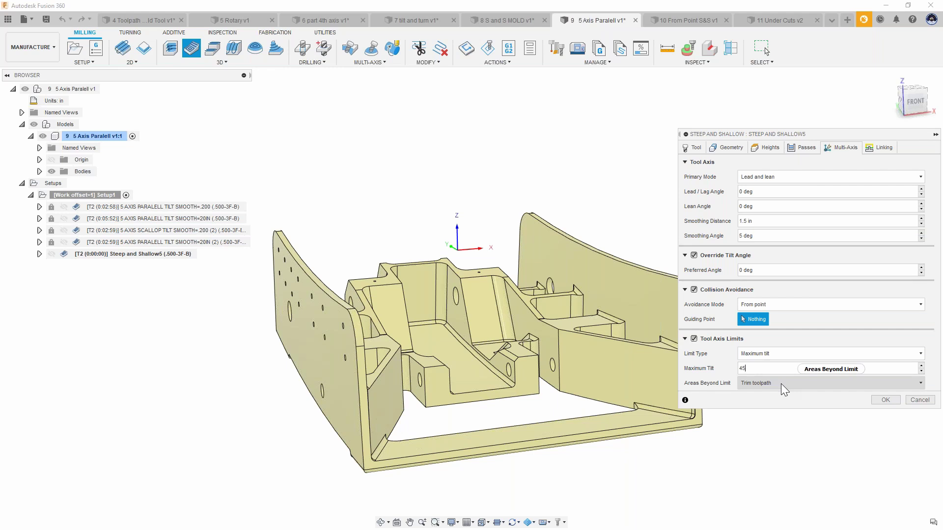
Review the help and options for areas beyond the tilt limit, and cancel the new Steep and Shallow operation
{"action": "mouse_move", "coordinate": [780, 384]}
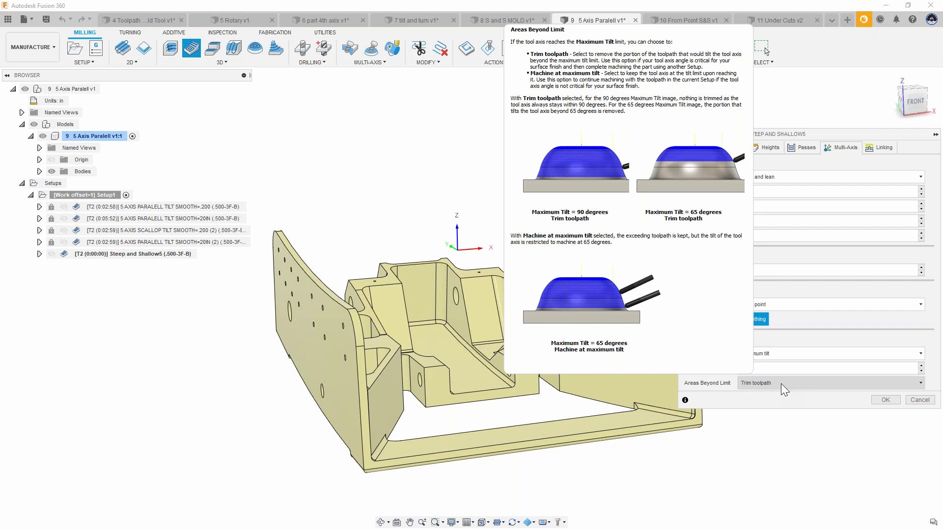
{"action": "left_click", "coordinate": [781, 384]}
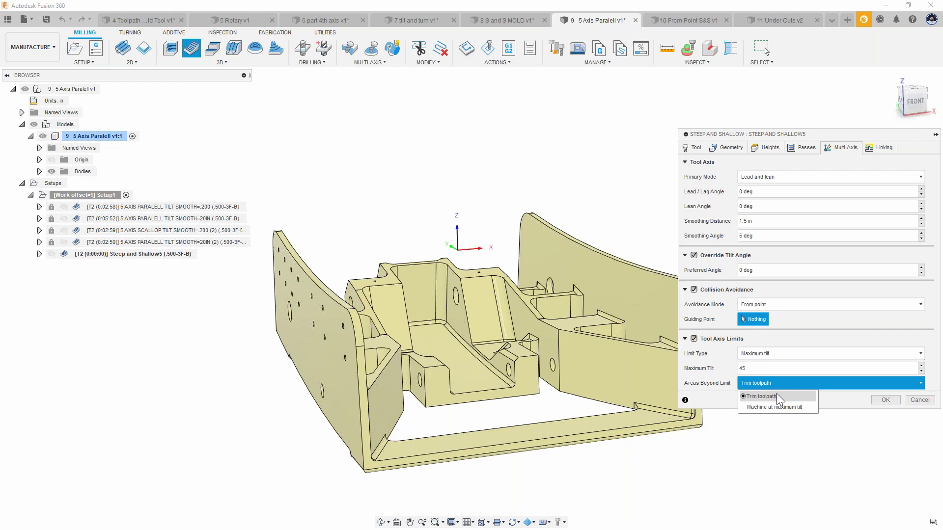
{"action": "left_click", "coordinate": [922, 400]}
{"action": "left_click", "coordinate": [919, 400]}
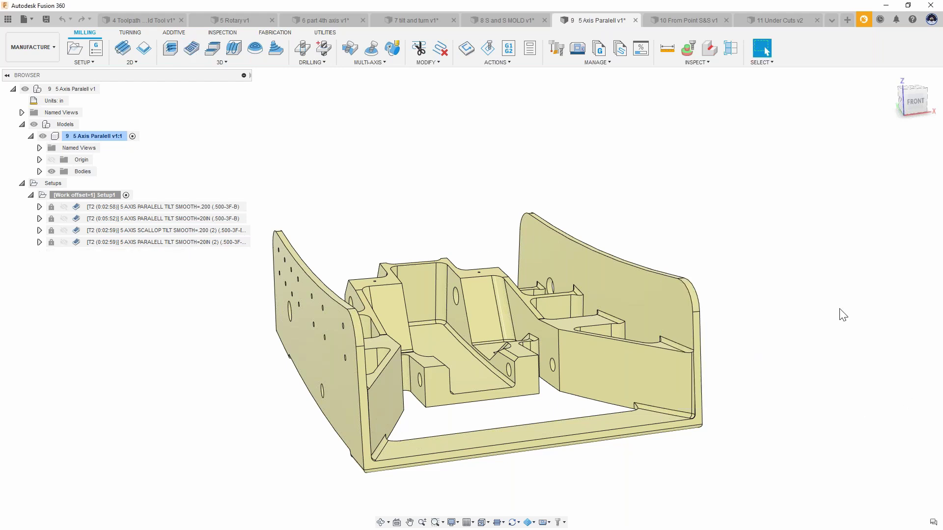
Switch to the 10 From Point S&S document and view the impeller blades up close
{"action": "left_click", "coordinate": [688, 20]}
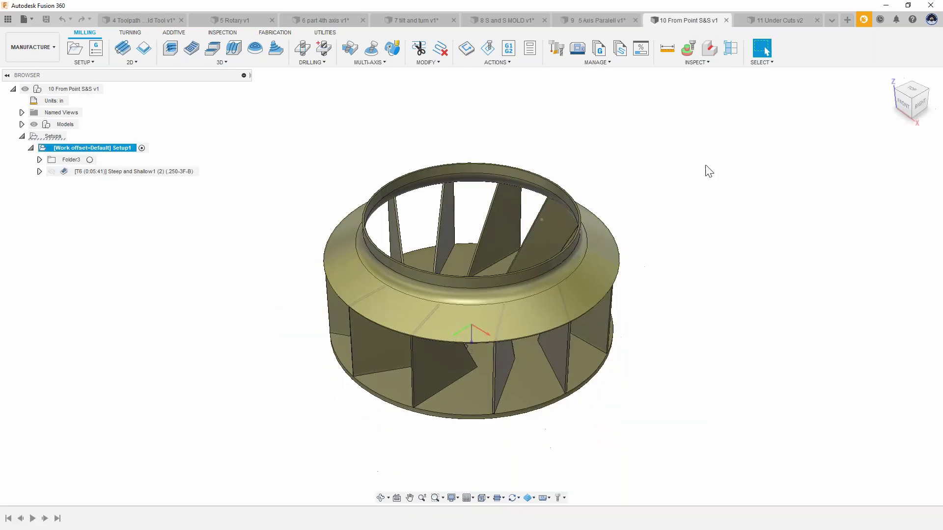
{"action": "left_click", "coordinate": [68, 176]}
{"action": "left_click", "coordinate": [337, 177]}
{"action": "middle_click_drag", "start_coordinate": [337, 176], "coordinate": [638, 274], "text": "shift"}
{"action": "left_click", "coordinate": [502, 379]}
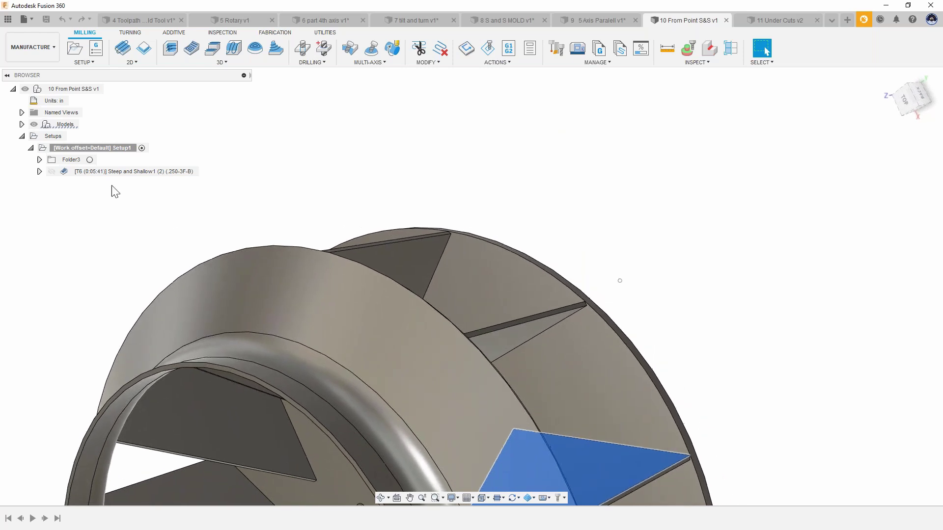
Simulate the Steep and Shallow1 (2) operation at reduced playback speed, watching the tool tilt around the impeller blade from several angles
{"action": "right_click", "coordinate": [66, 171]}
{"action": "left_click", "coordinate": [100, 239]}
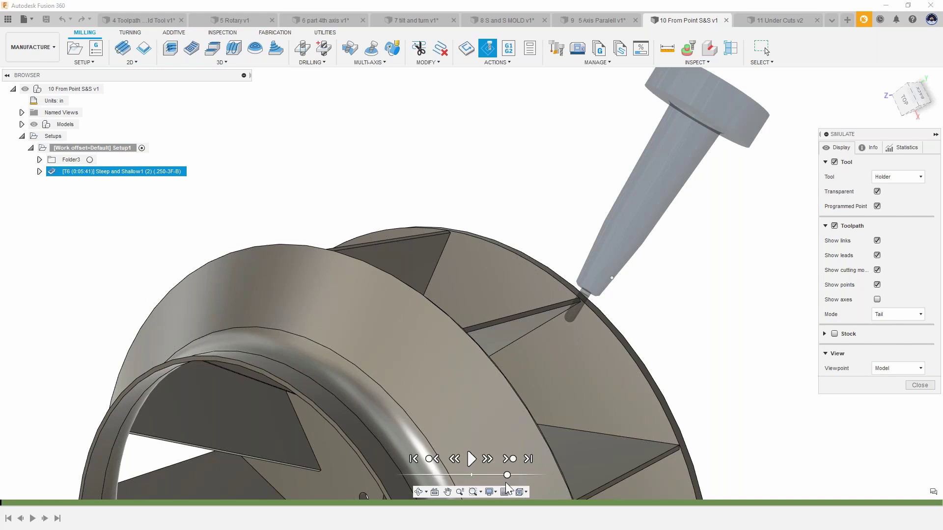
{"action": "left_click_drag", "start_coordinate": [506, 475], "coordinate": [497, 478]}
{"action": "left_click", "coordinate": [471, 459]}
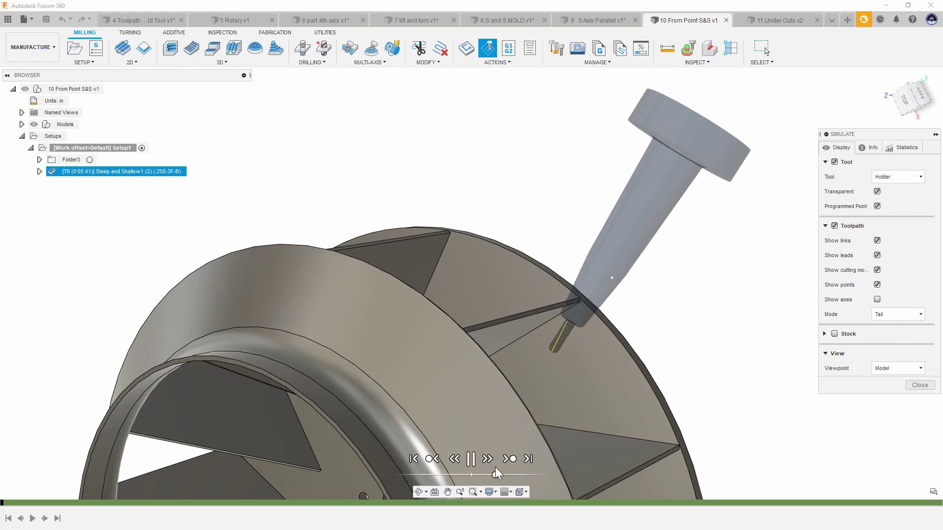
{"action": "middle_click_drag", "start_coordinate": [493, 476], "coordinate": [514, 456], "text": "shift"}
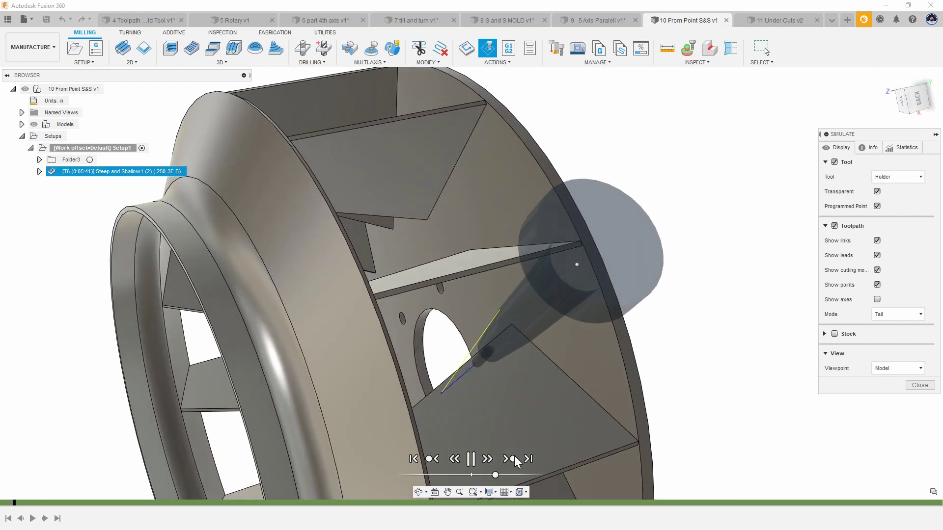
{"action": "left_click_drag", "start_coordinate": [497, 474], "coordinate": [501, 474]}
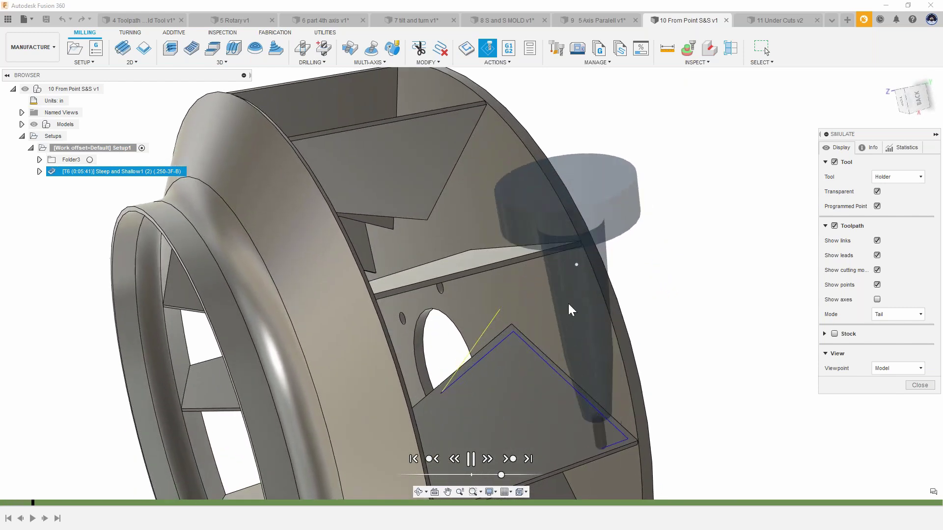
{"action": "middle_click_drag", "start_coordinate": [567, 310], "coordinate": [524, 290], "text": "shift"}
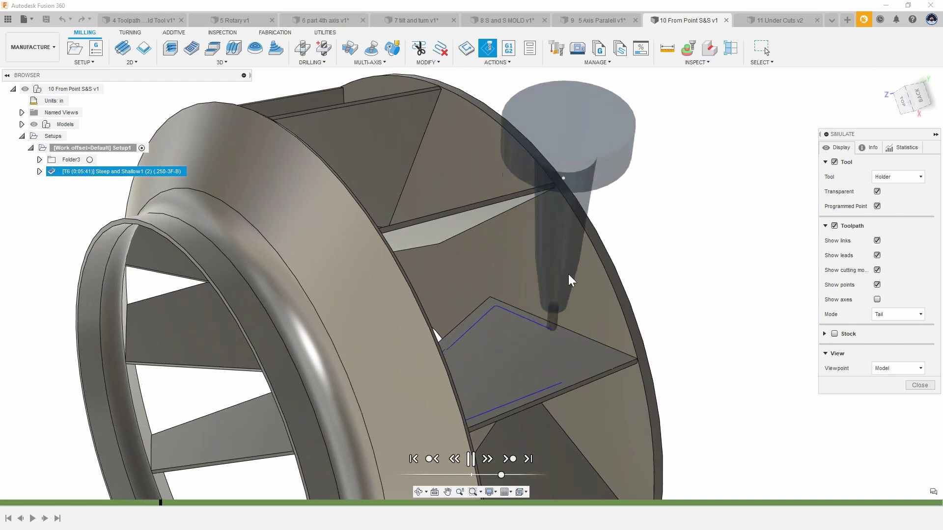
Examine the tilting tool along the impeller blade from closer and wider views, and end the toolpath simulation
{"action": "middle_click_drag", "start_coordinate": [573, 264], "coordinate": [603, 159], "text": "shift"}
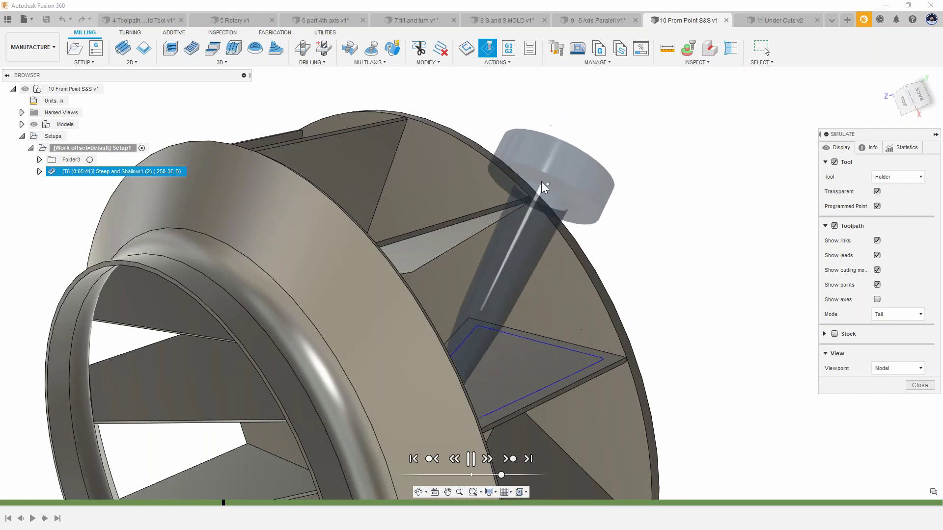
{"action": "middle_click_drag", "start_coordinate": [566, 190], "coordinate": [561, 196], "text": "shift"}
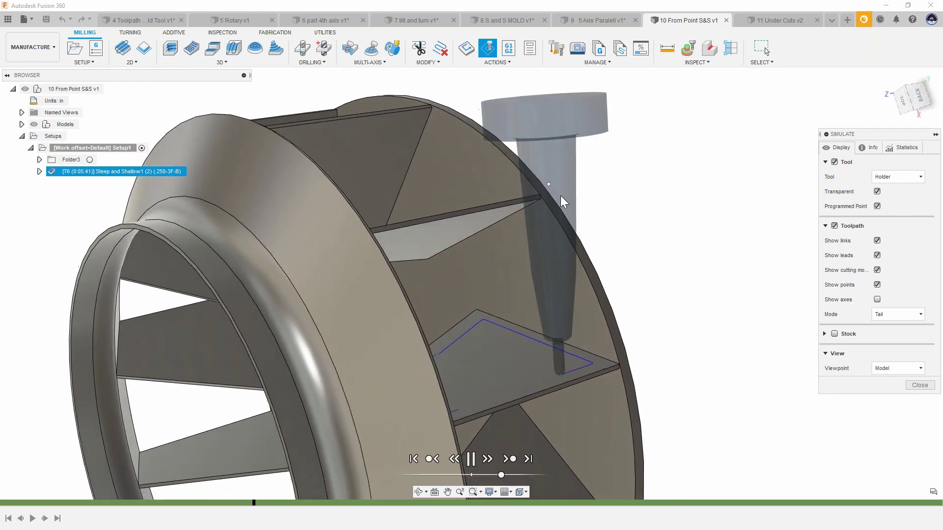
{"action": "scroll", "coordinate": [551, 191], "scroll_direction": "down", "scroll_amount": 2}
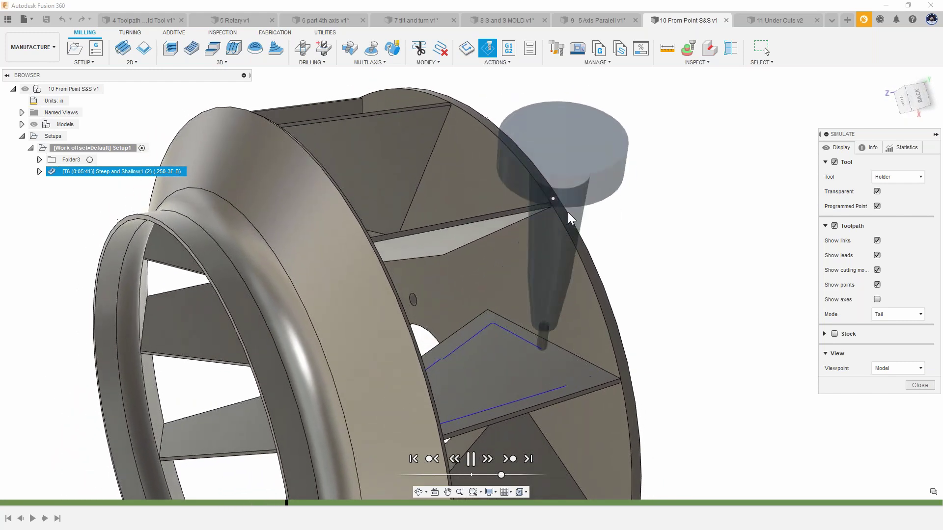
{"action": "scroll", "coordinate": [605, 208], "scroll_direction": "down", "scroll_amount": 1}
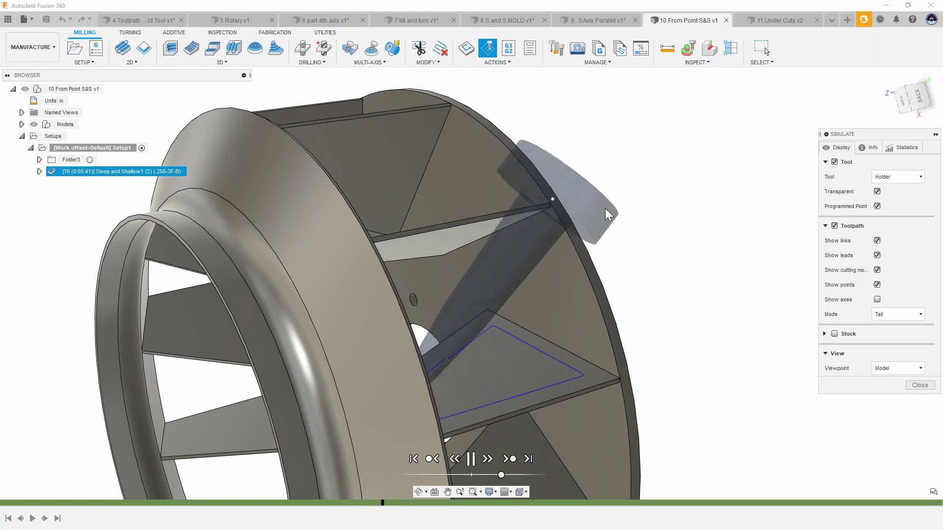
{"action": "scroll", "coordinate": [677, 265], "scroll_direction": "down", "scroll_amount": 1}
{"action": "scroll", "coordinate": [680, 268], "scroll_direction": "down", "scroll_amount": 5}
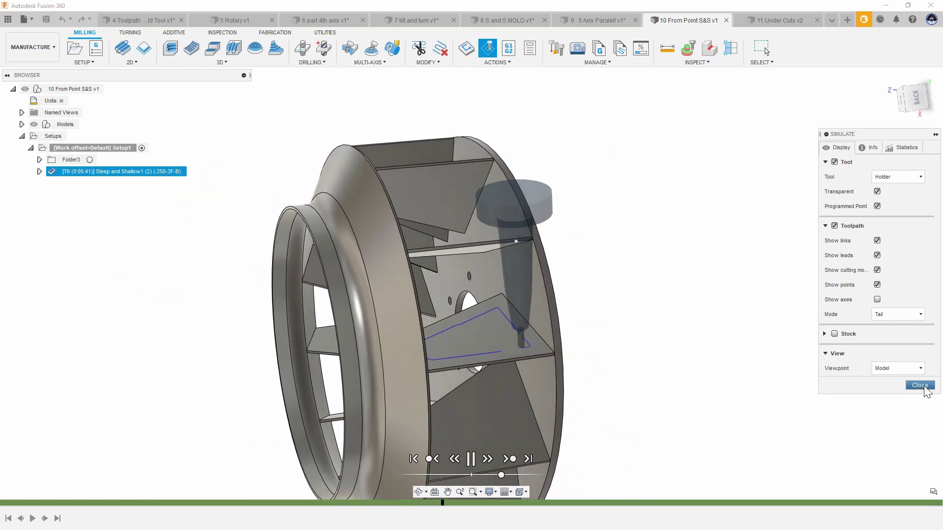
{"action": "key", "text": "Escape"}
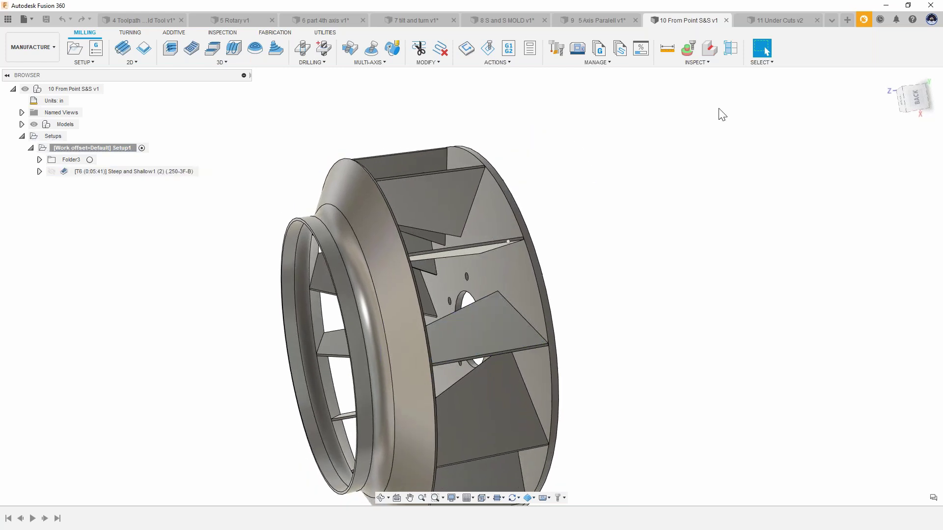
Switch to the 11 Under Cuts v2 document and preview the Rotary1, Steep and Shallow1 (6) and Steep and Shallow1 (4) toolpaths
{"action": "left_click", "coordinate": [776, 21]}
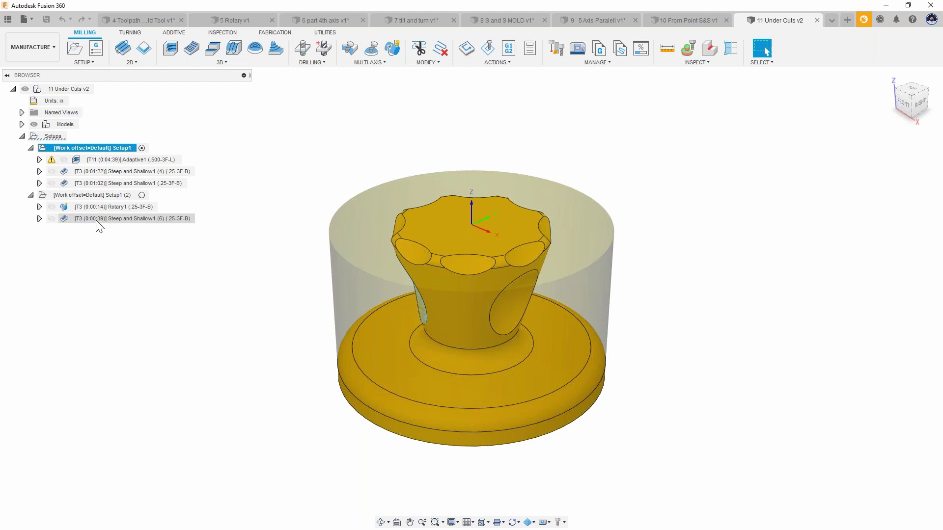
{"action": "left_click", "coordinate": [114, 206]}
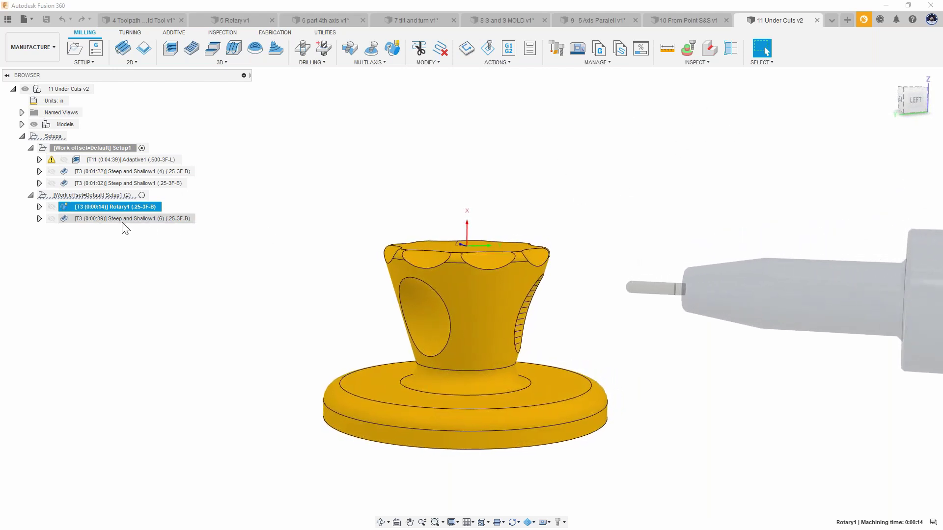
{"action": "left_click", "coordinate": [67, 218]}
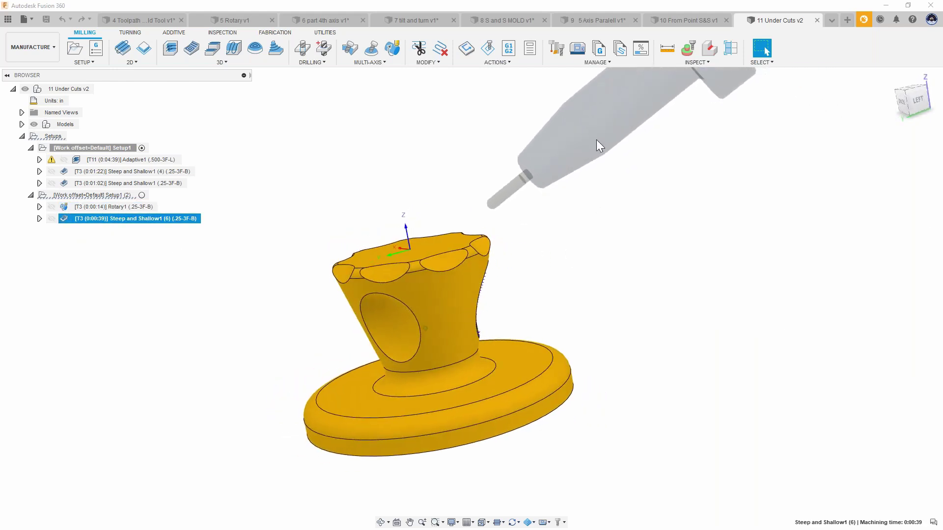
{"action": "left_click", "coordinate": [127, 170]}
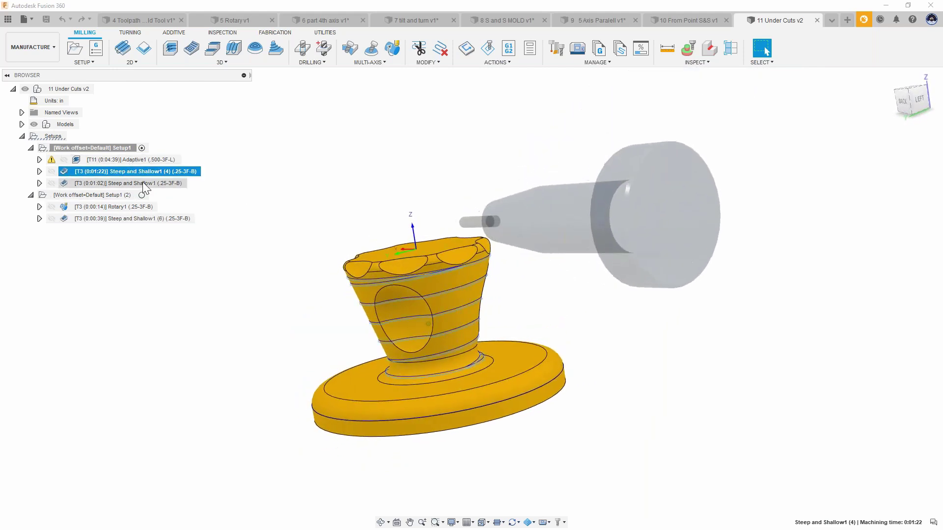
Simulate the Steep and Shallow1 operation on the undercut knob at reduced playback speed, and close the simulation
{"action": "left_click", "coordinate": [143, 182]}
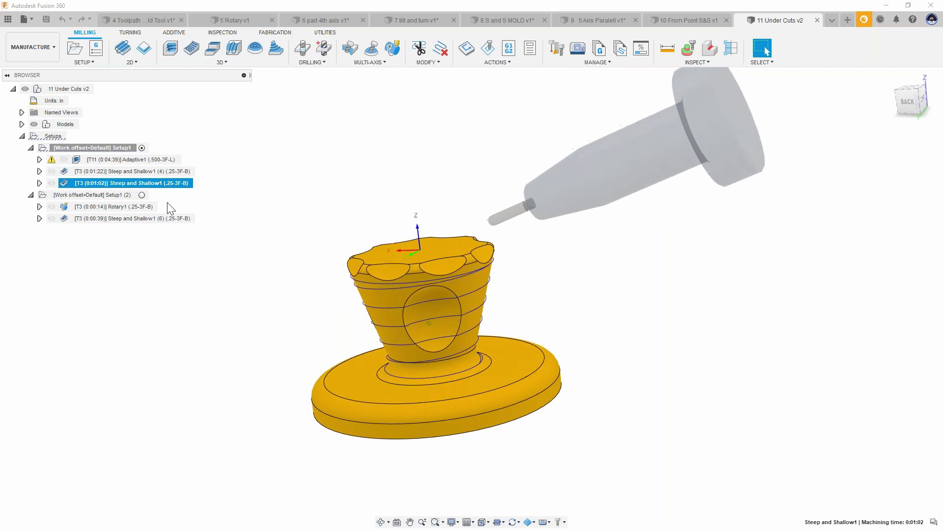
{"action": "right_click", "coordinate": [120, 184]}
{"action": "left_click", "coordinate": [148, 249]}
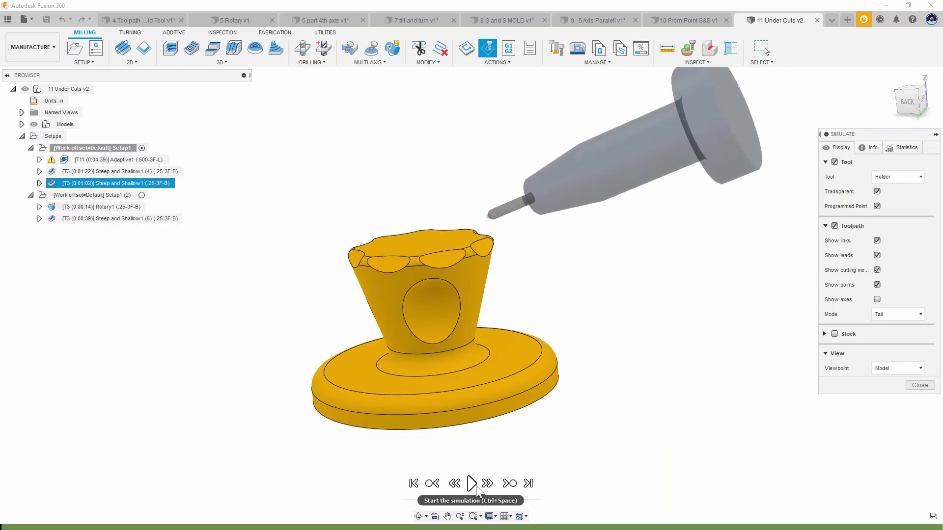
{"action": "left_click", "coordinate": [471, 483]}
{"action": "left_click_drag", "start_coordinate": [506, 499], "coordinate": [496, 497]}
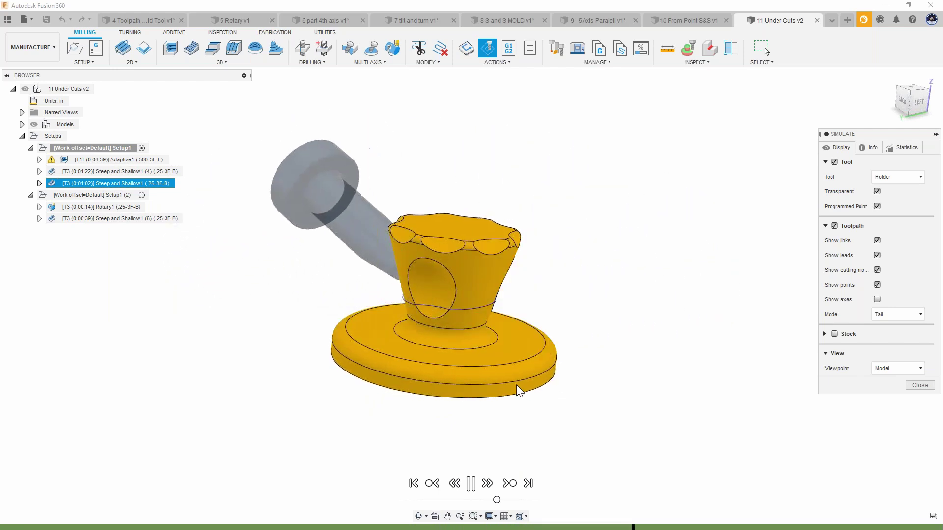
{"action": "left_click", "coordinate": [918, 385]}
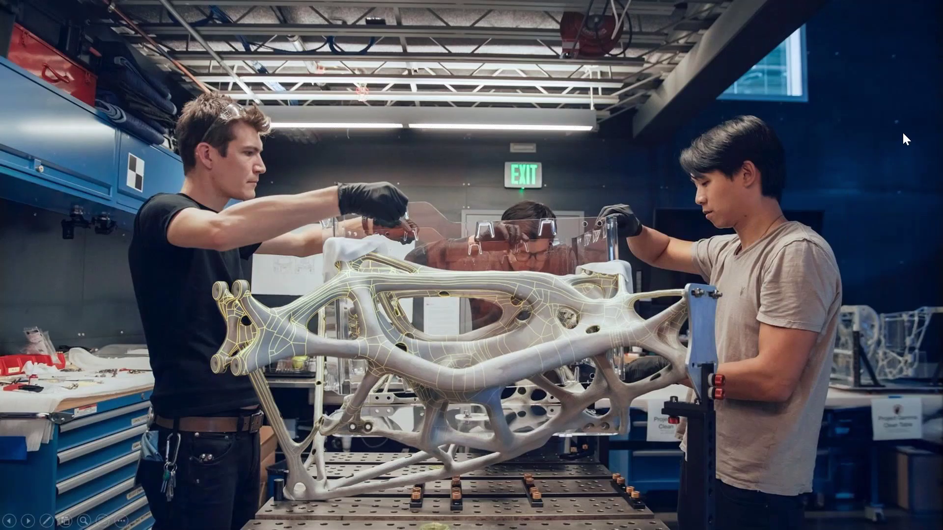
{"action": "left_click", "coordinate": [903, 134]}
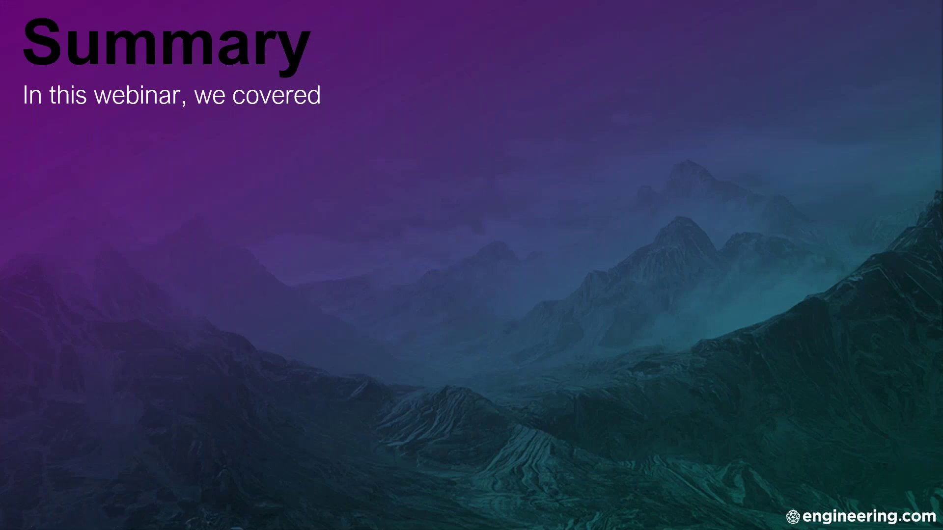
{"action": "key", "text": "Right"}
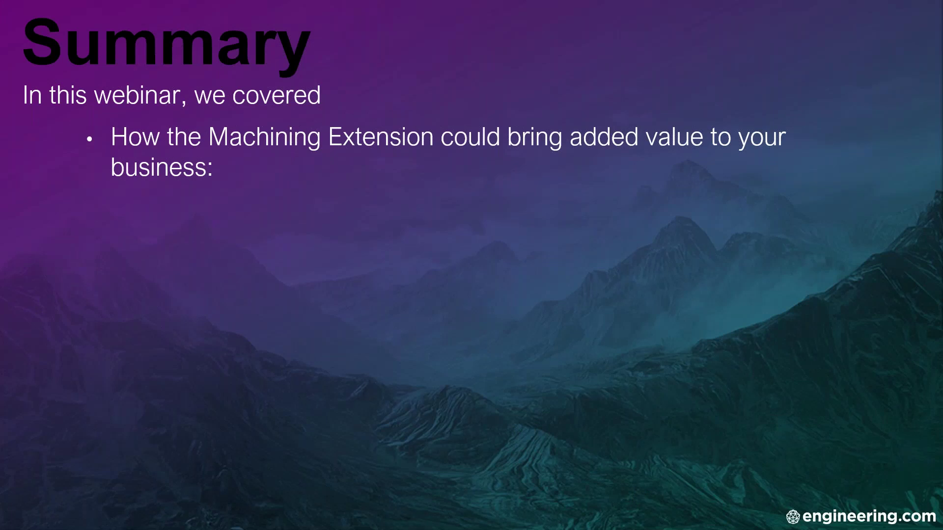
{"action": "key", "text": "Right"}
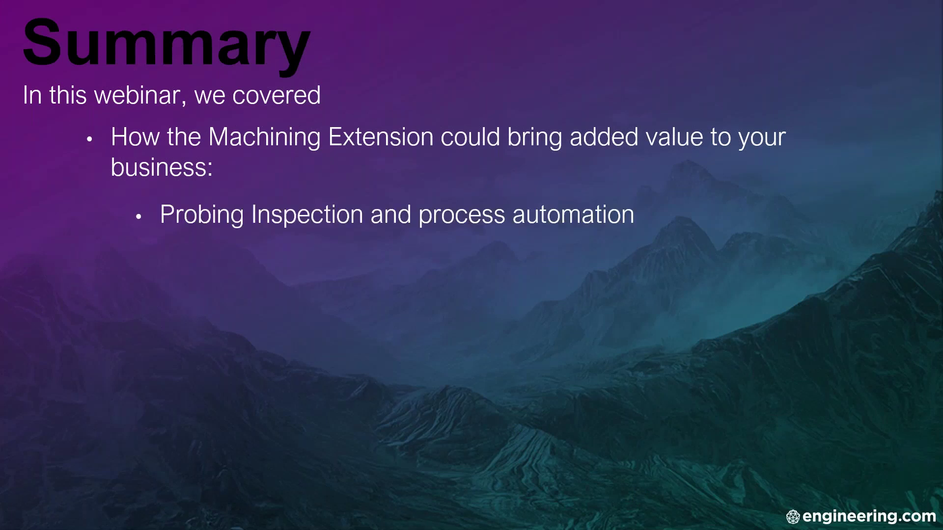
{"action": "key", "text": "Right"}
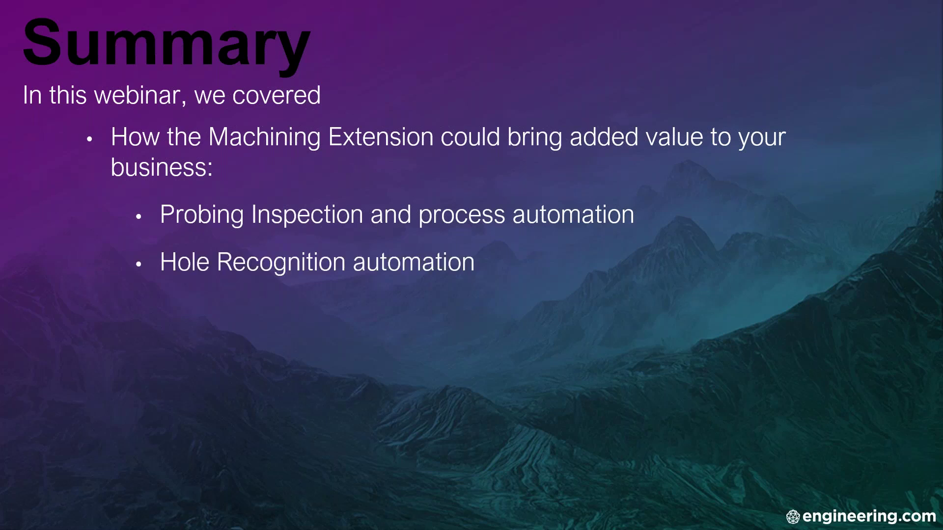
{"action": "key", "text": "Right"}
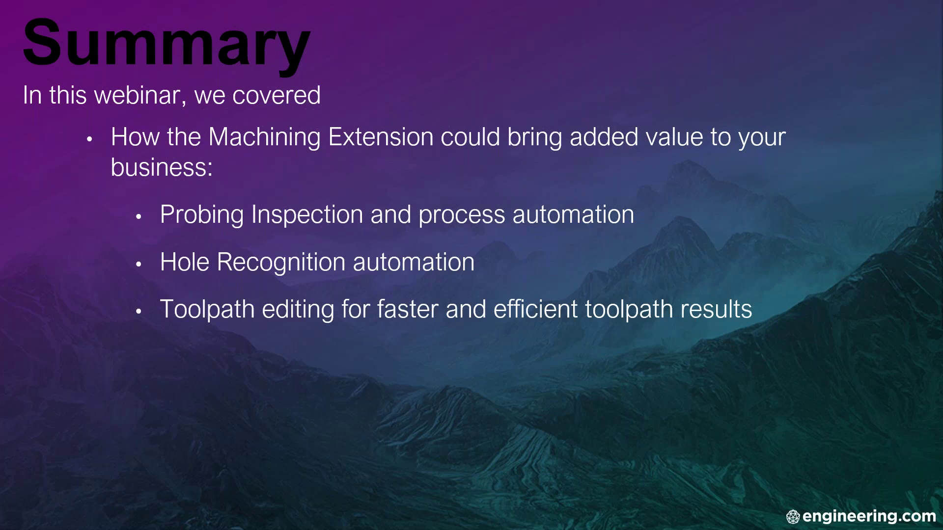